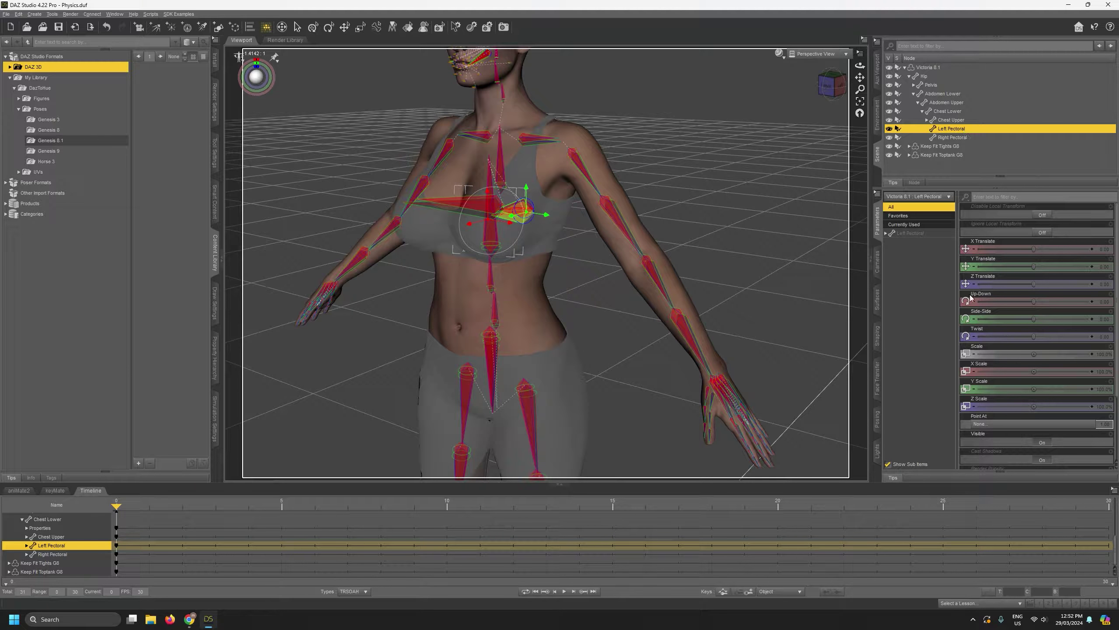
Try rotating the left pectoral bone with its Up-Down and Side-Side values, and undo both changes.
mouse_move(1019, 307)
mouse_down()
mouse_move(1039, 300)
mouse_move(1012, 301)
mouse_move(1062, 319)
mouse_move(1012, 319)
mouse_up()
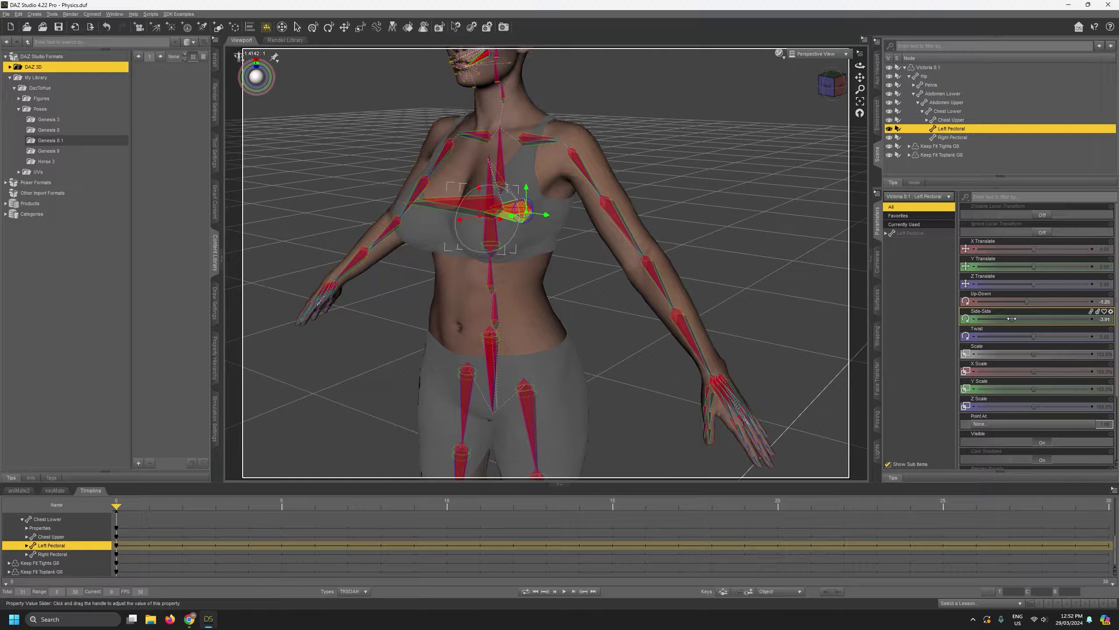
key(ctrl+z)
key(ctrl+z)
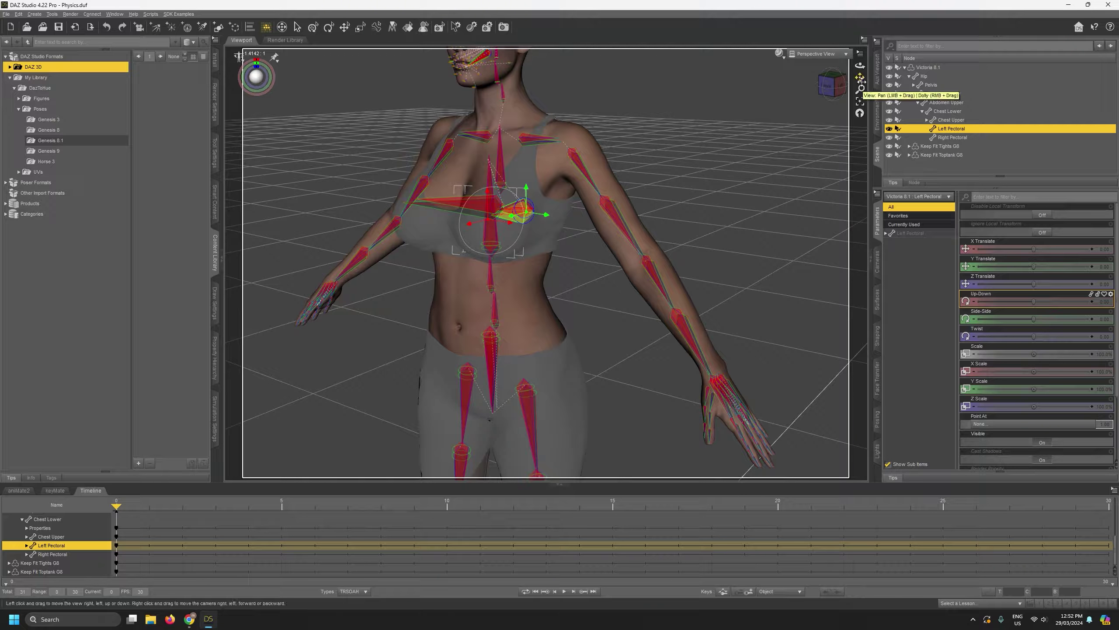
Select the figure's left thigh bone from behind and try lowering its Bend rotation.
right_drag(860, 80, 860, 90)
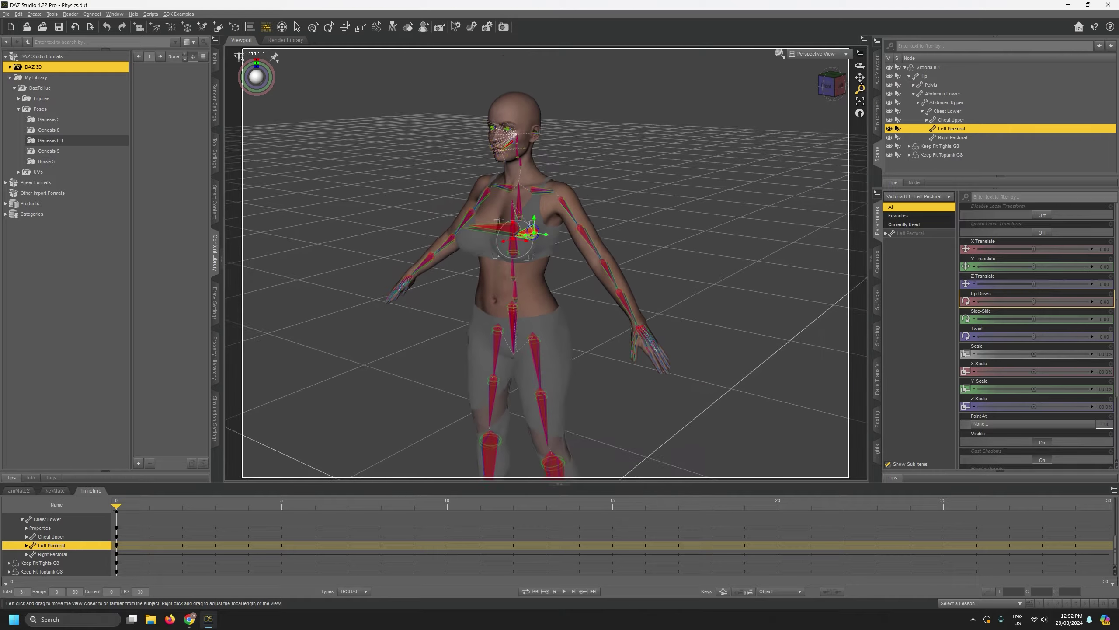
drag(860, 78, 749, 65)
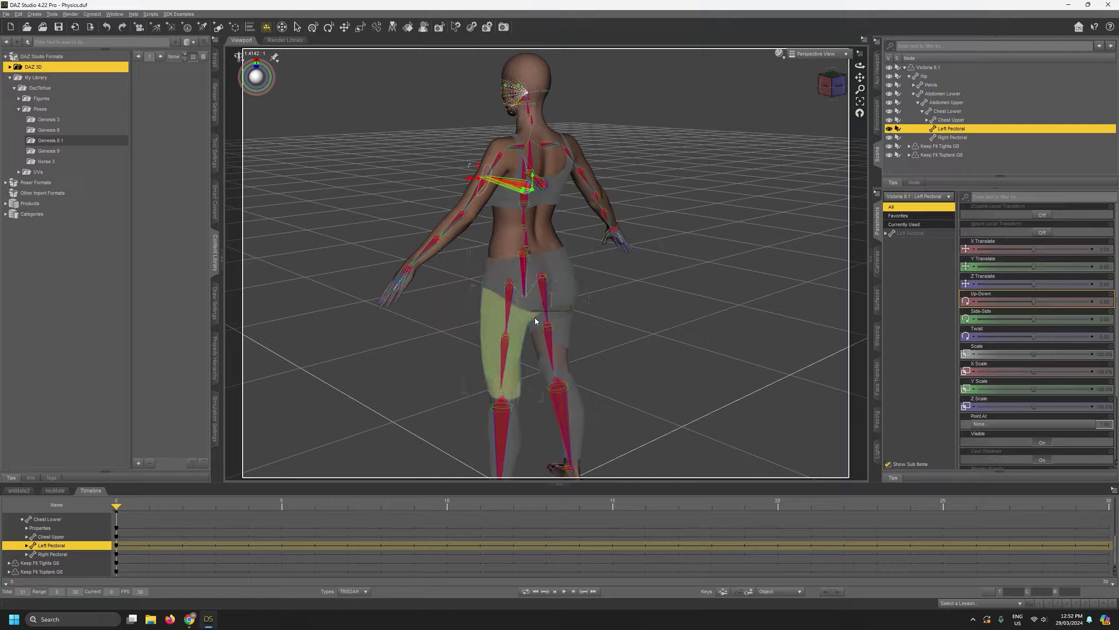
ctrl+alt+drag(533, 291, 610, 243)
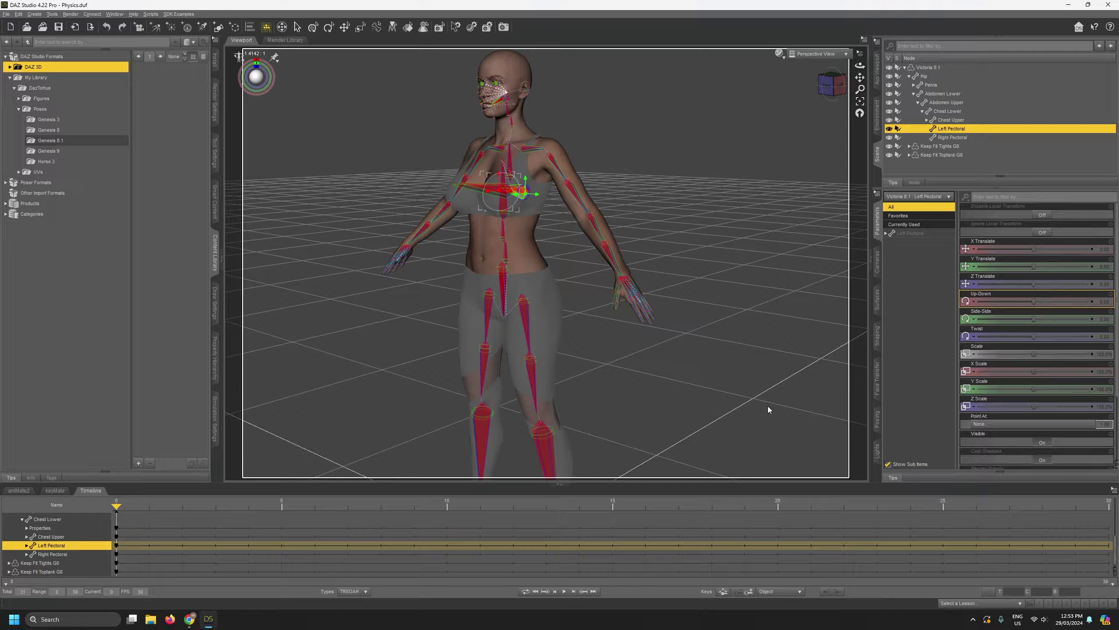
ctrl+alt+drag(787, 359, 543, 331)
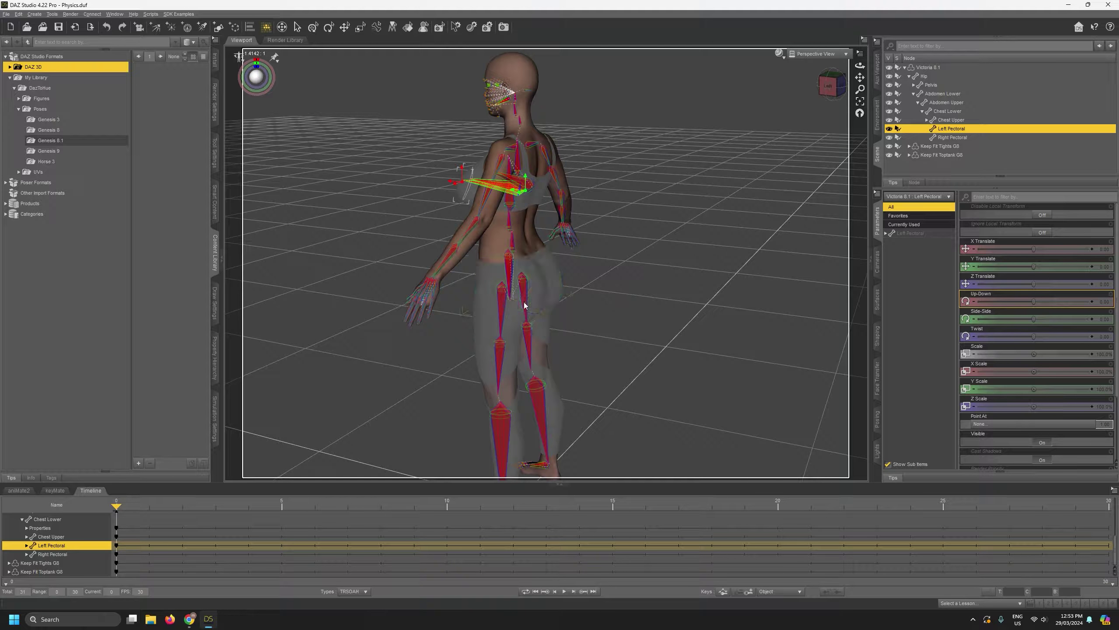
click(518, 334)
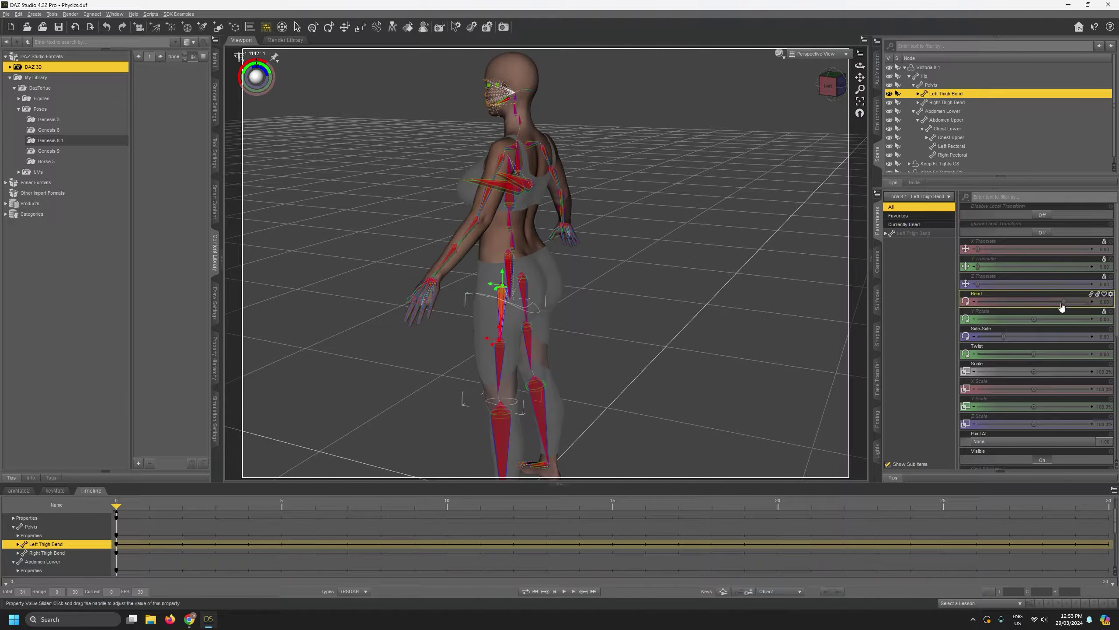
drag(1064, 301, 980, 301)
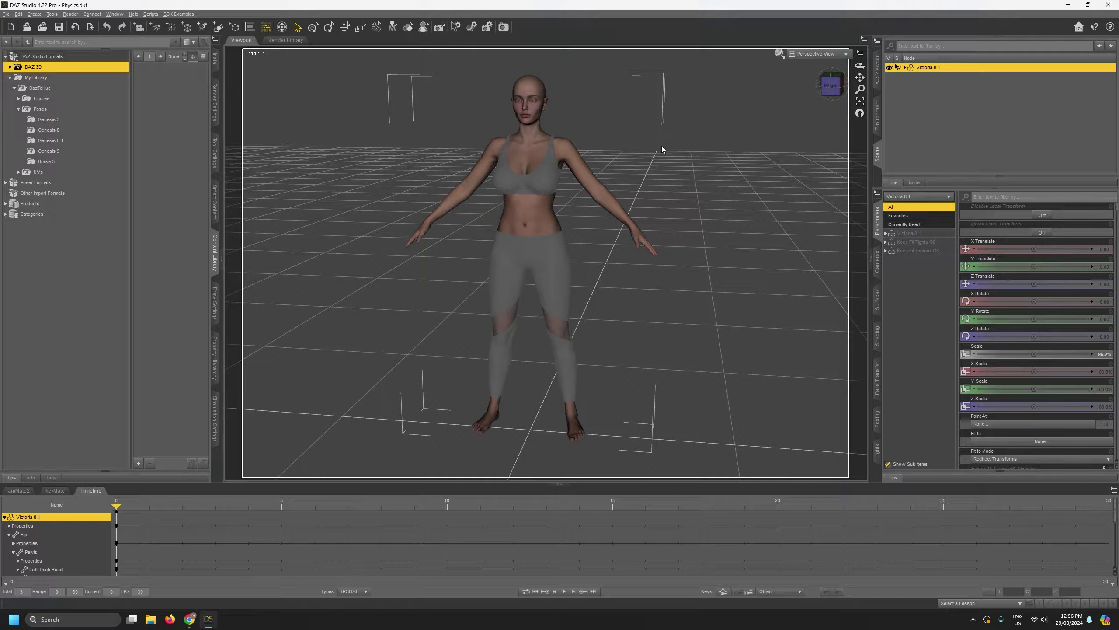
click(545, 173)
drag(860, 66, 861, 86)
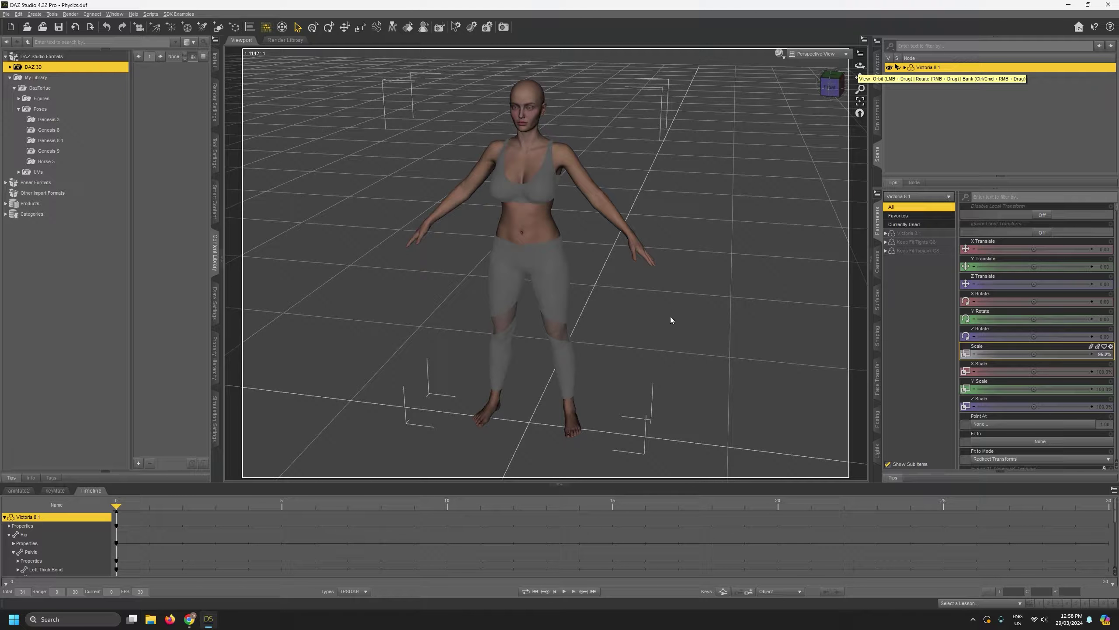
middle_drag(709, 274, 757, 218)
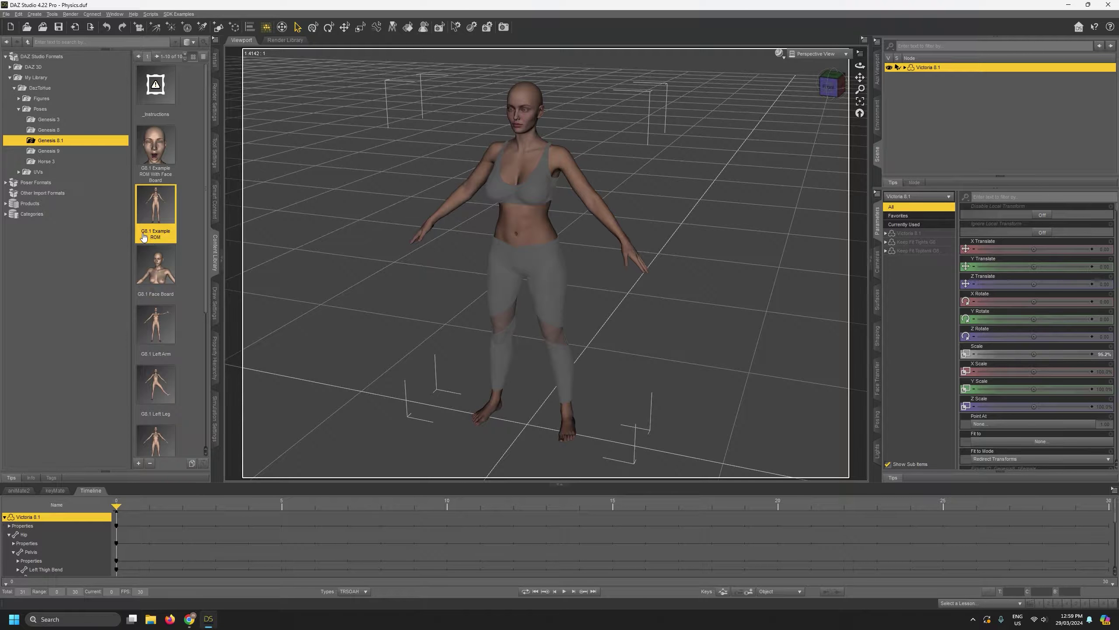
click(966, 388)
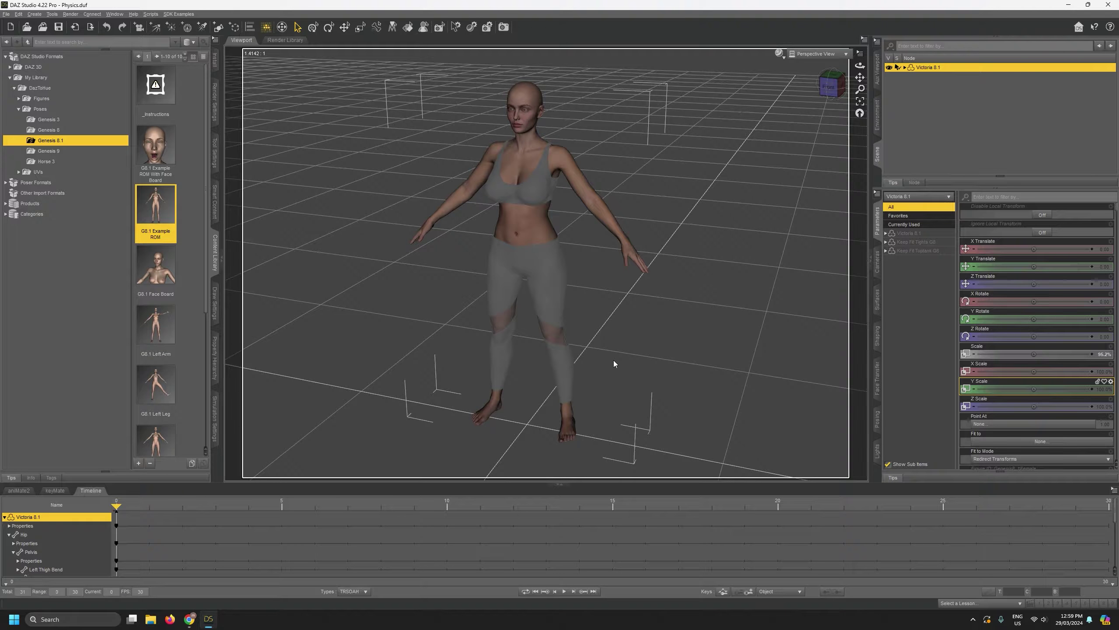
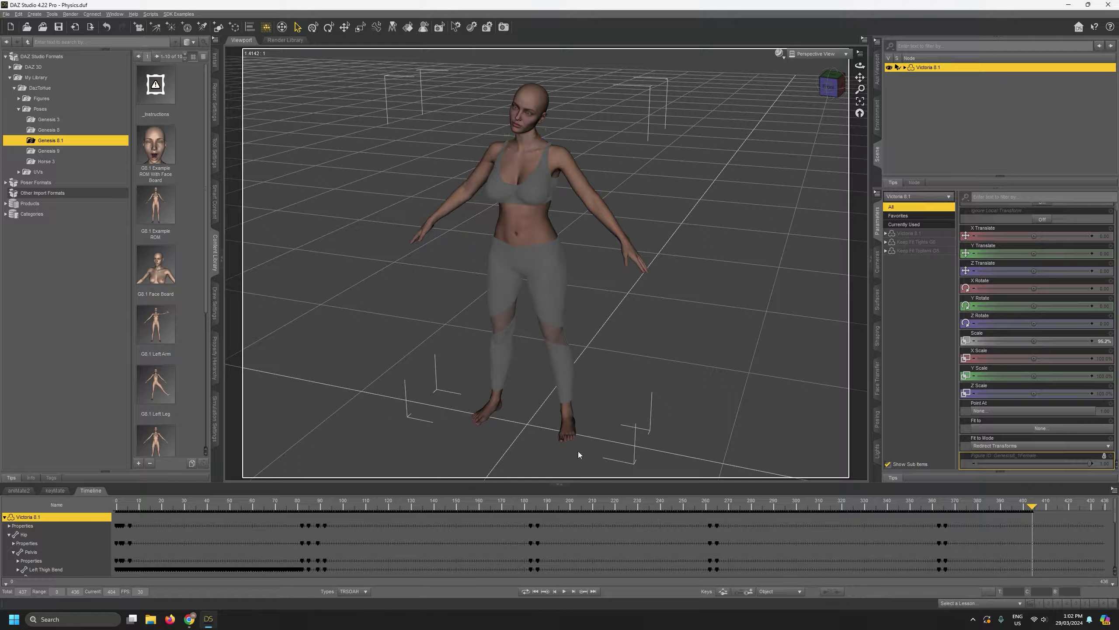
Advance the timeline to frame 405 and reset the figure's pose there.
click(573, 591)
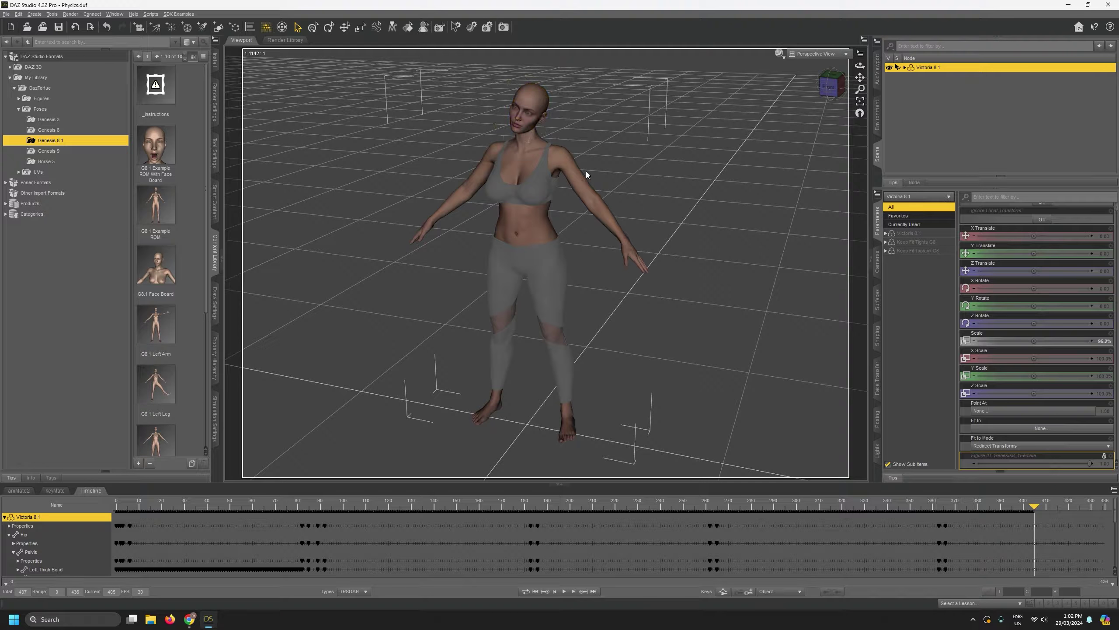
click(20, 16)
mouse_move(34, 91)
click(203, 109)
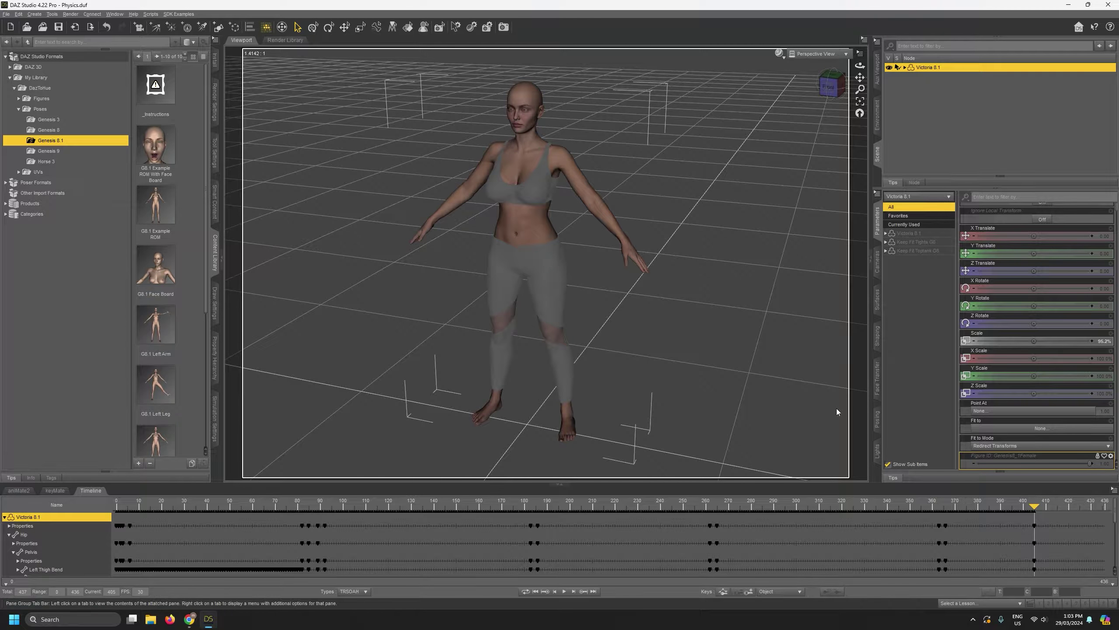
Filter Victoria 8.1's parameters by "breast" and find the Side-Side and Up-Down morphs in the list.
drag(860, 77, 534, 206)
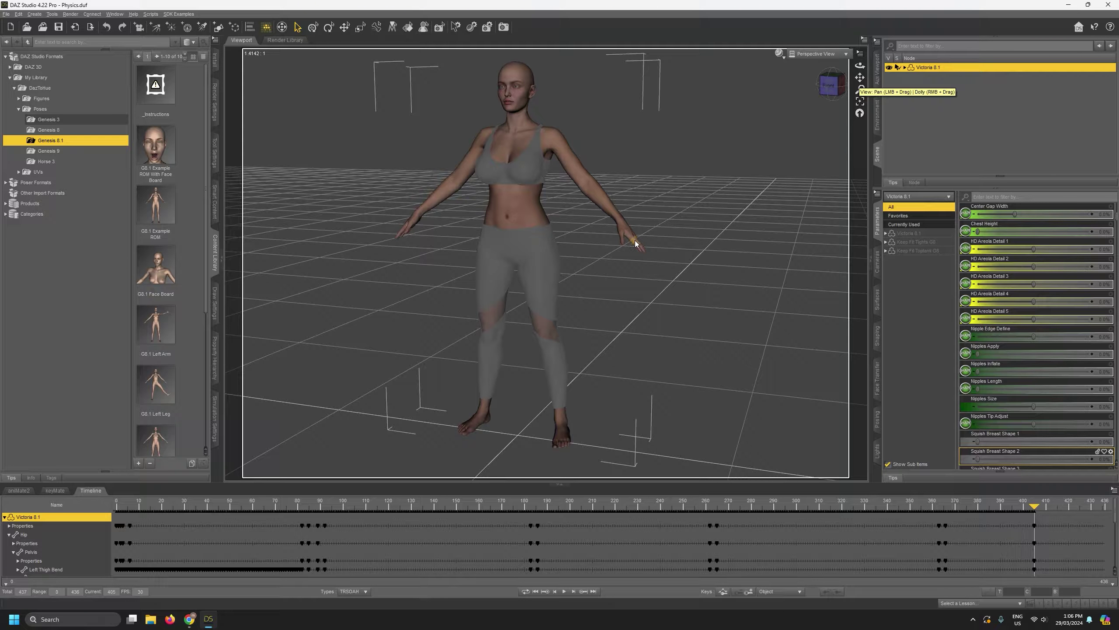
click(994, 195)
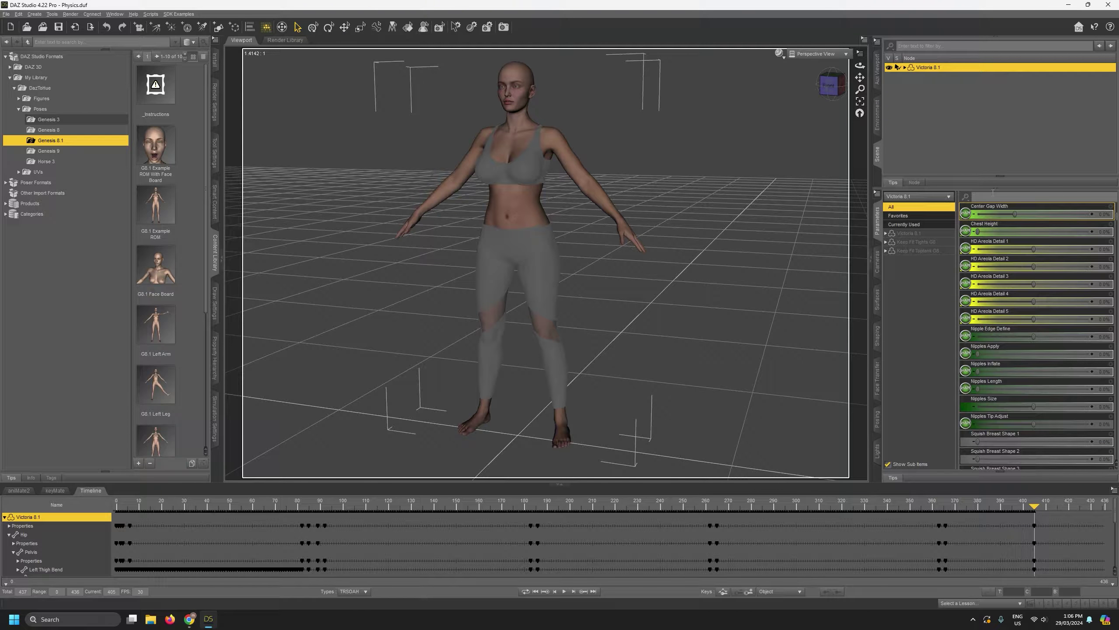
text(breast)
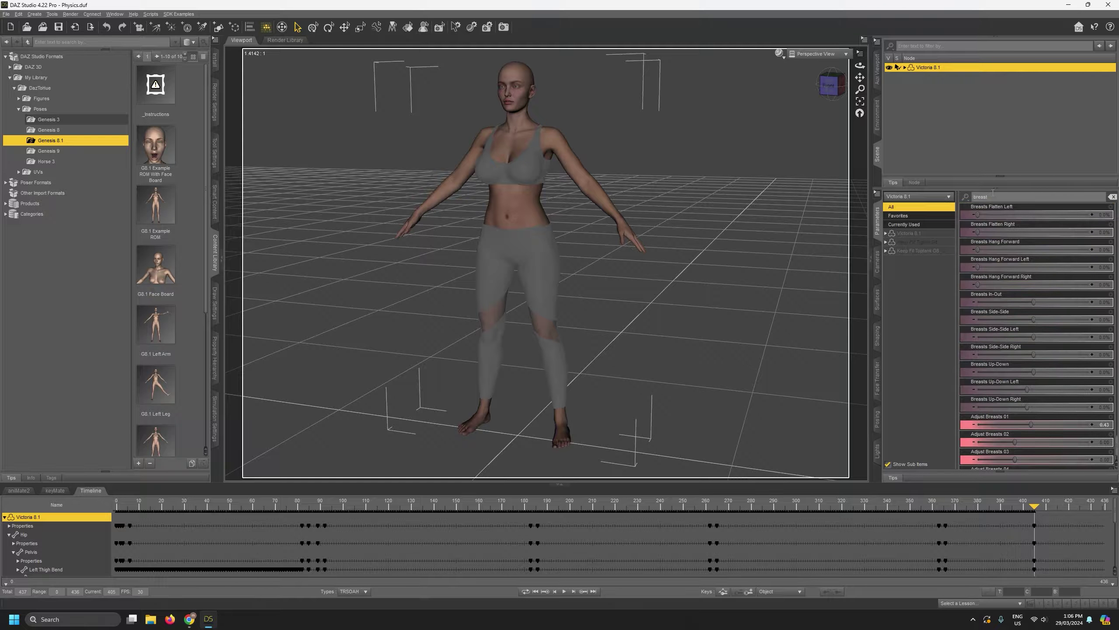
scroll(1060, 264, down, 5)
scroll(1060, 265, up, 3)
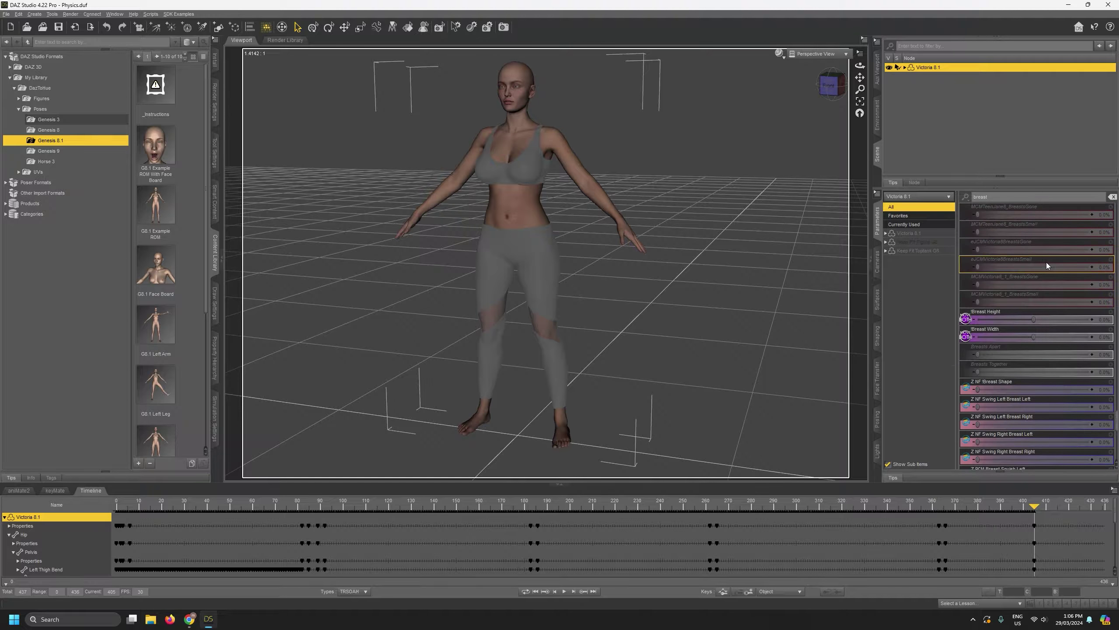
scroll(1042, 265, down, 5)
scroll(1043, 265, down, 1)
Try changing Breasts Side-Side Left and Breasts Up-Down Left, undoing each change.
drag(1033, 389, 1098, 388)
key(ctrl+z)
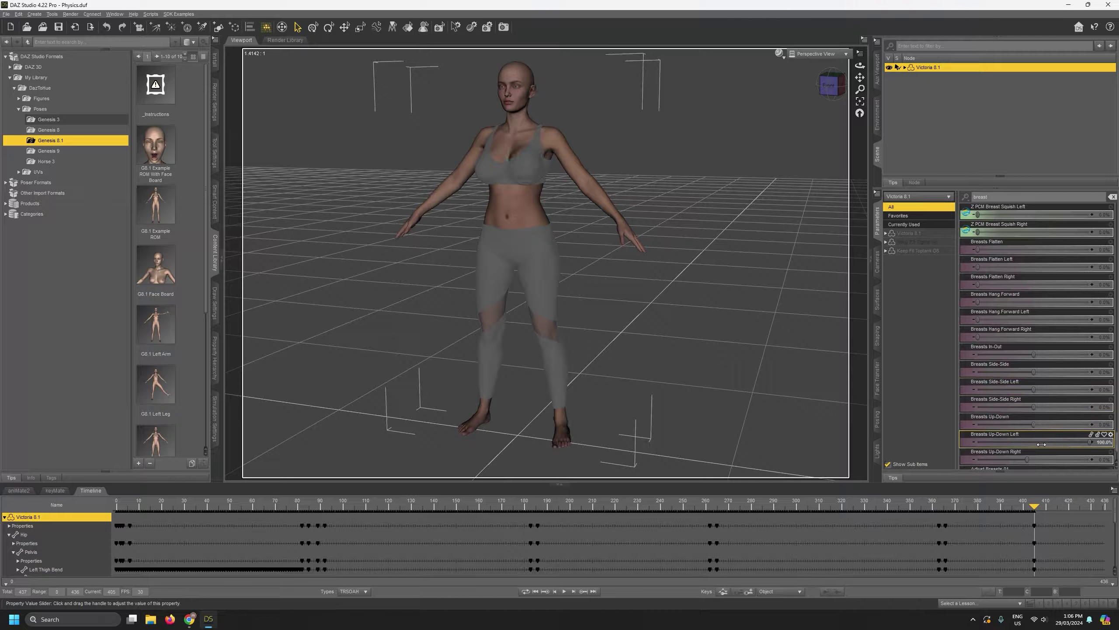
drag(1028, 443, 1020, 447)
key(ctrl+z)
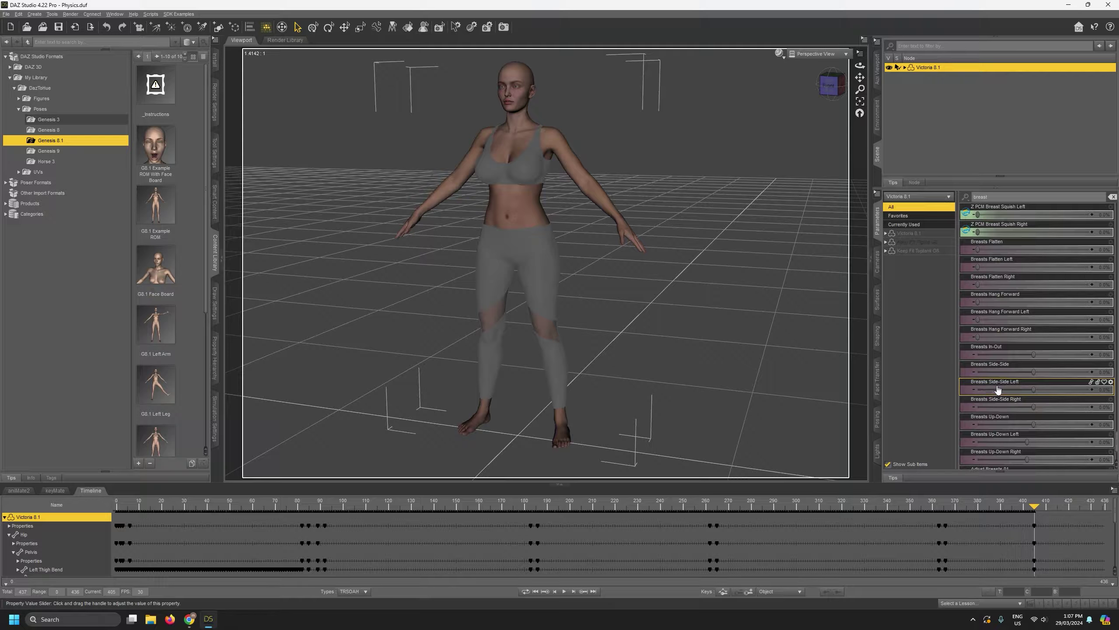
Key Breasts Side-Side Left at 100% on frame 405 and at 0% on frame 404.
mouse_move(1031, 391)
drag(1032, 390, 1117, 388)
click(539, 168)
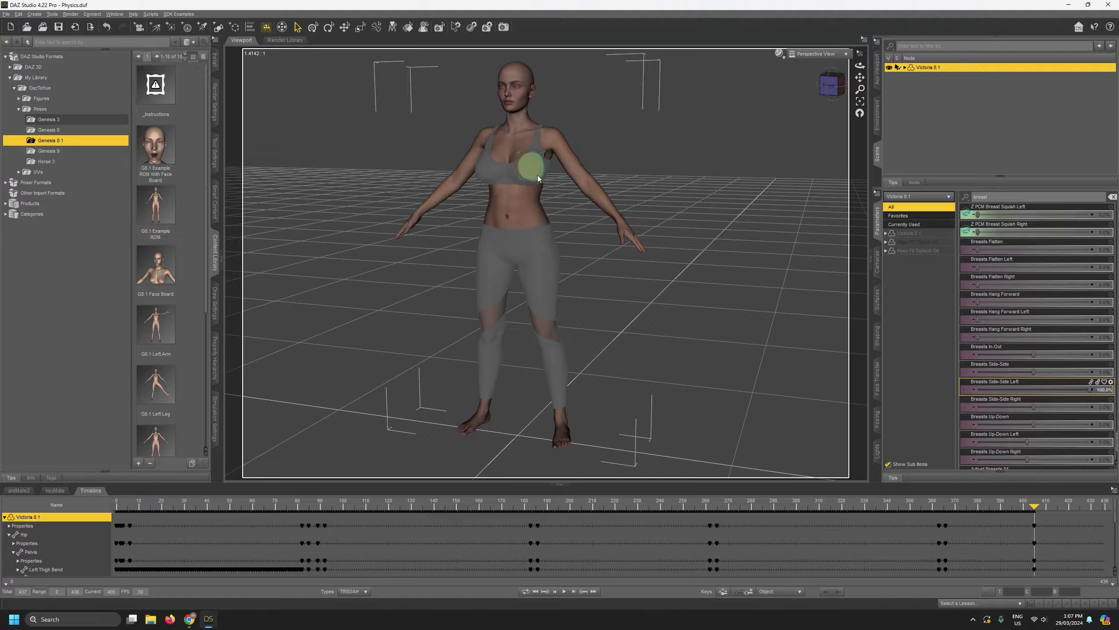
click(555, 591)
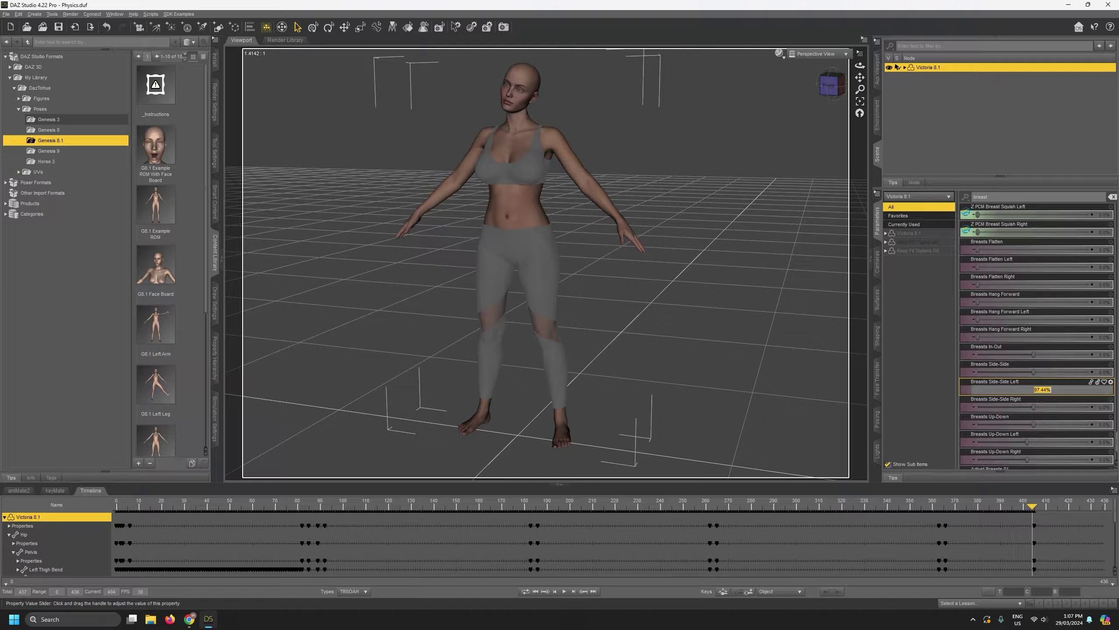
text(0)
key(Return)
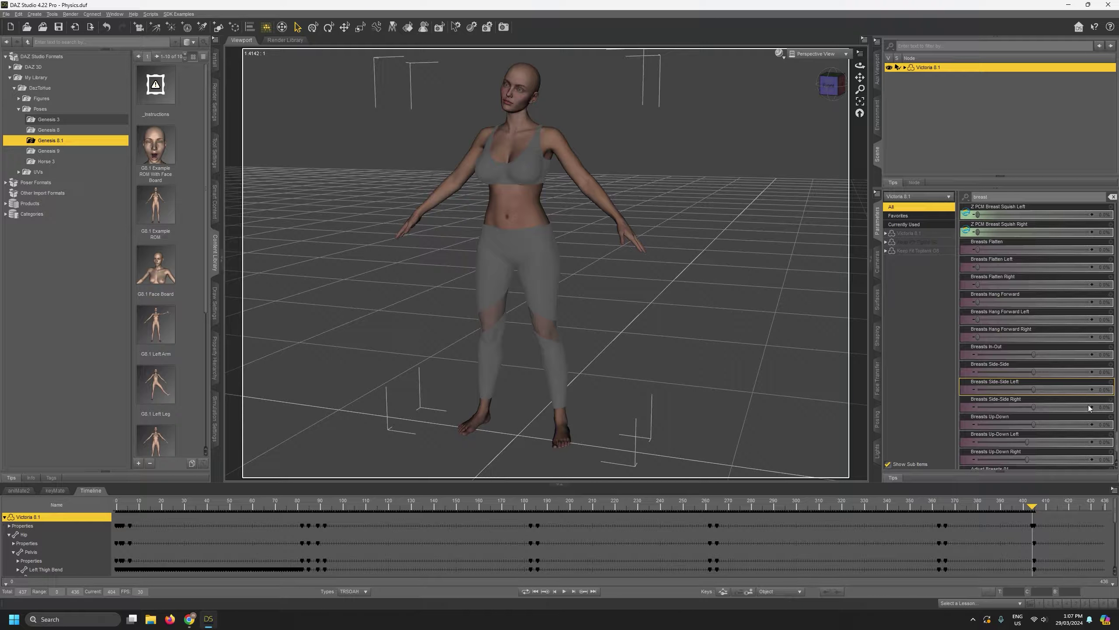
Step back and forth between frames 404 and 405 to compare the Breasts Side-Side Left morph.
scroll(1087, 405, down, 1)
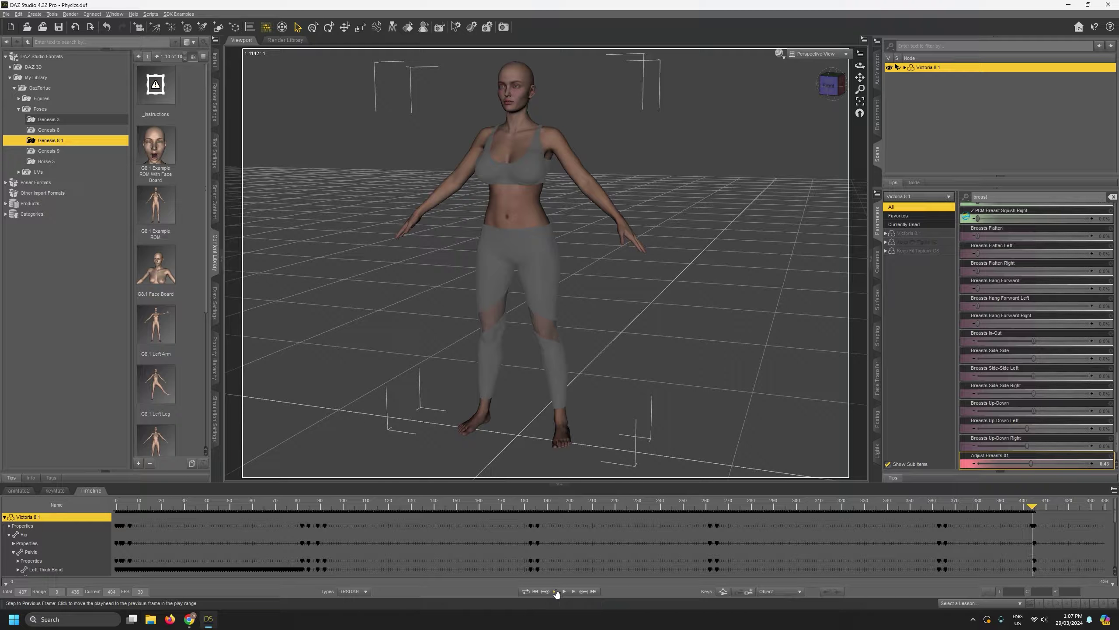
click(574, 592)
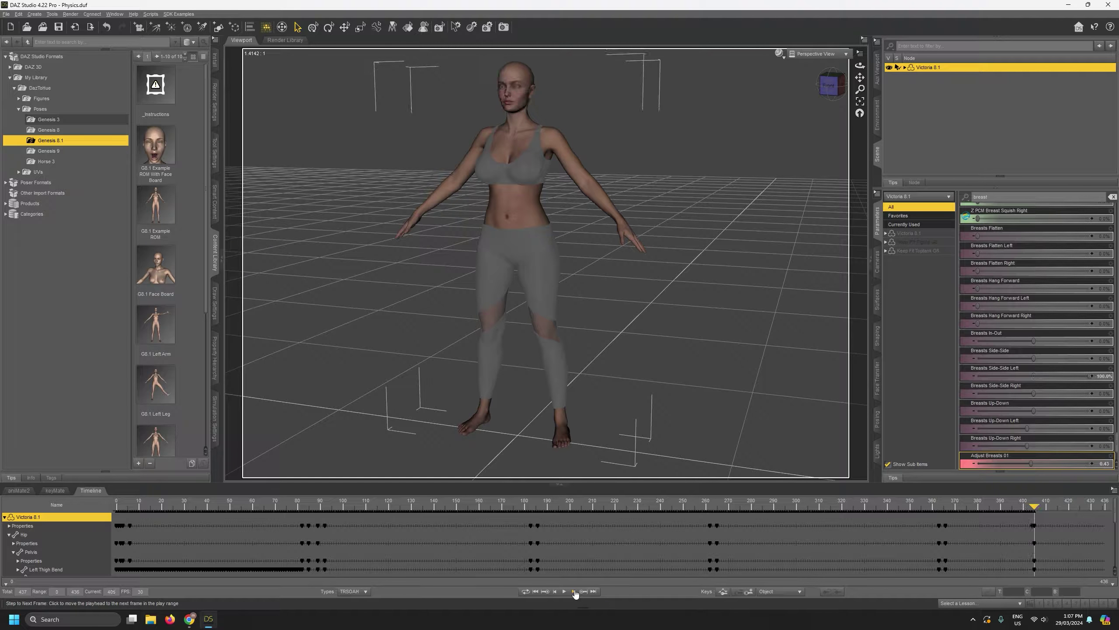
click(556, 593)
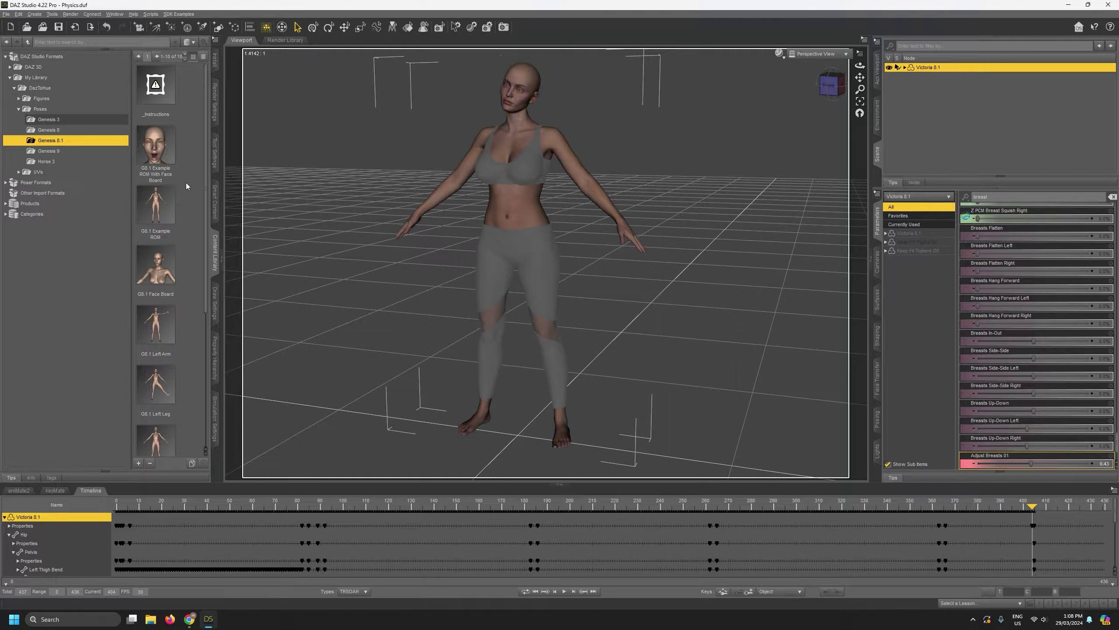
click(574, 591)
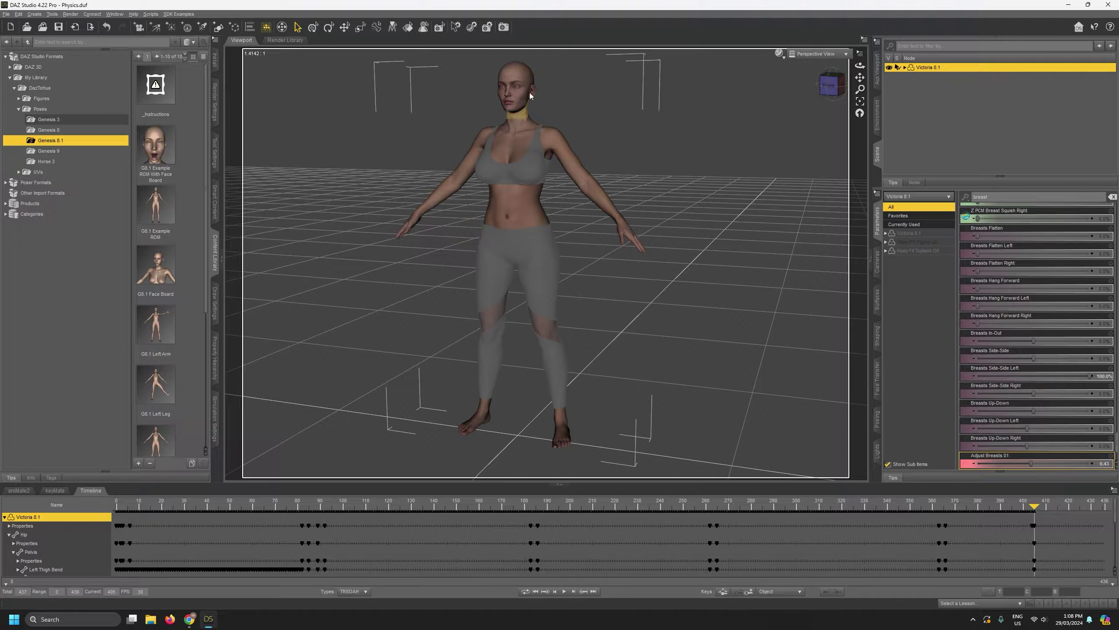
Key Breasts Up-Down Left at 100% on frame 406 and at 0% on frame 405.
click(574, 591)
drag(1027, 428, 1117, 422)
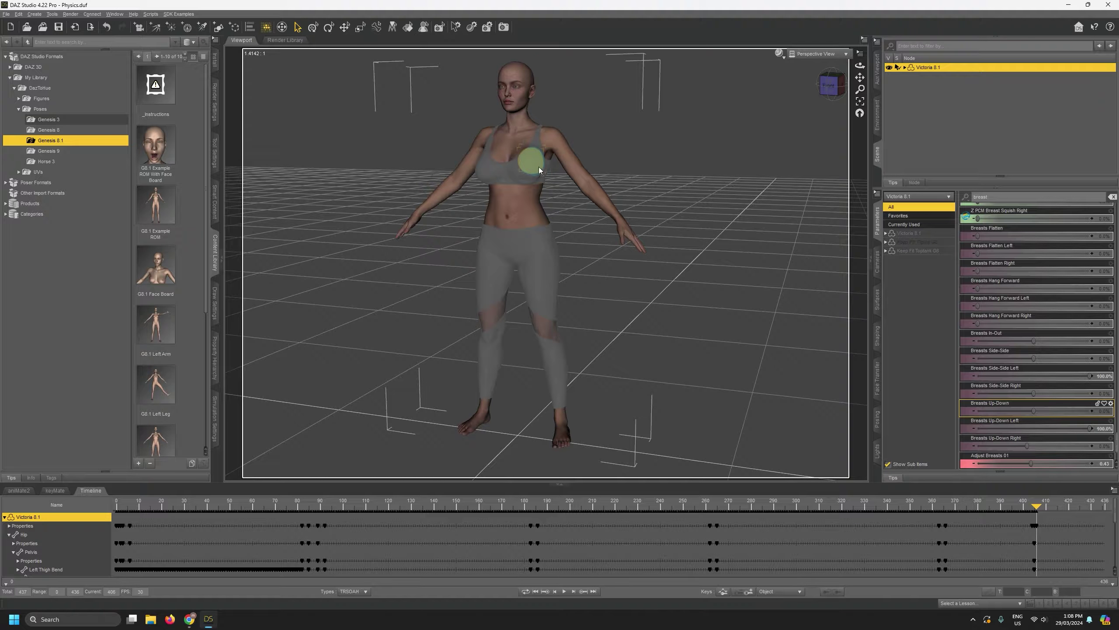
click(554, 592)
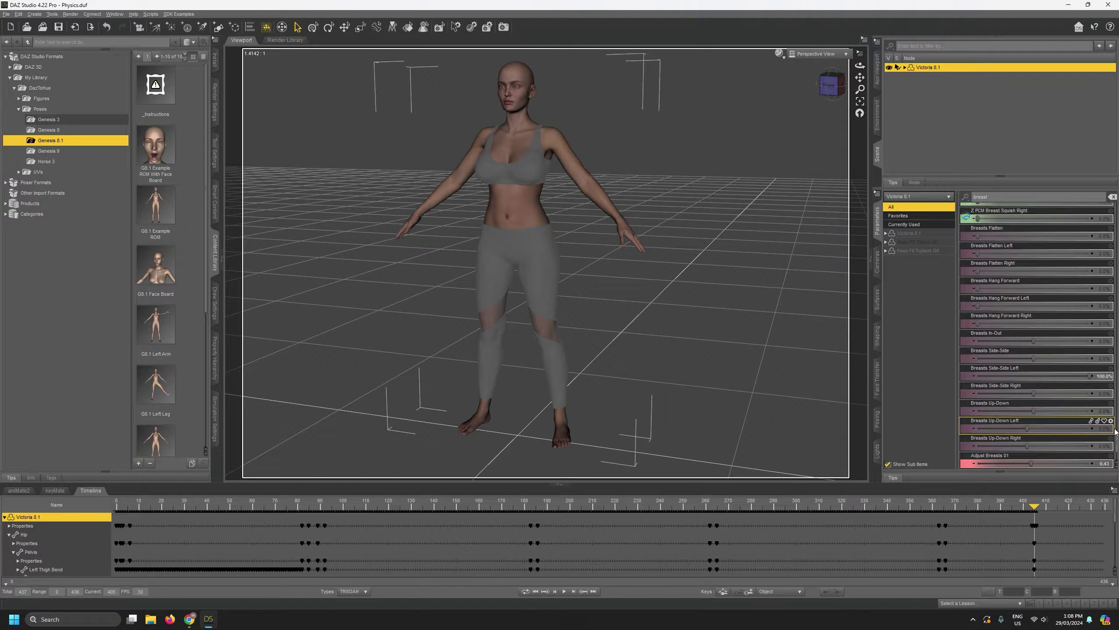
Key Breasts Side-Side Left at 0% on frame 407 and at -100% on frame 408.
double_click(572, 592)
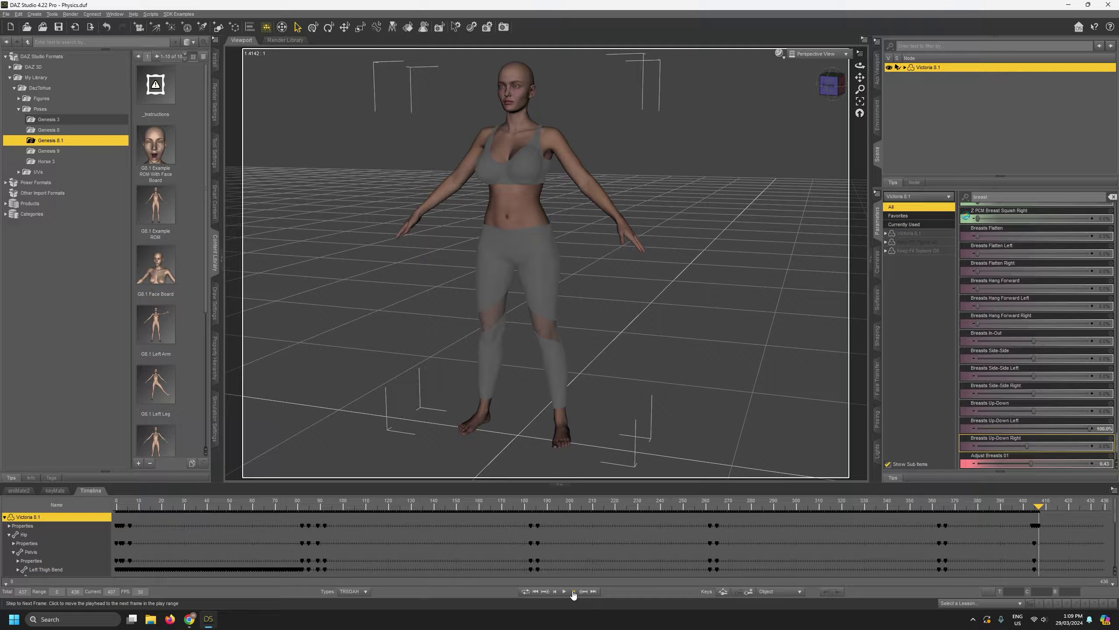
click(573, 592)
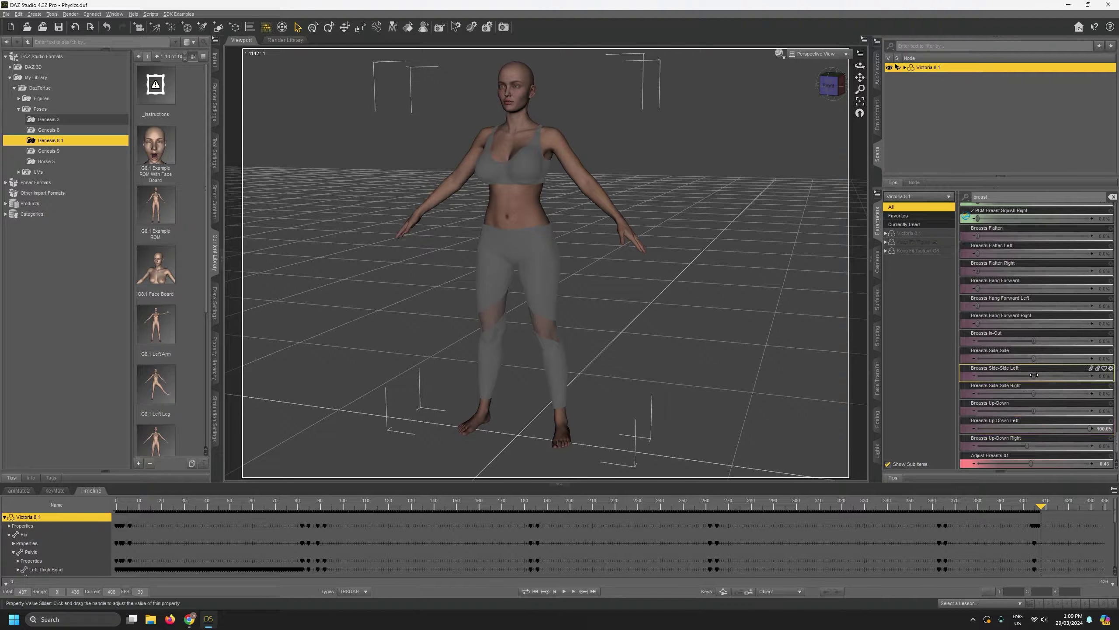
drag(983, 376, 890, 385)
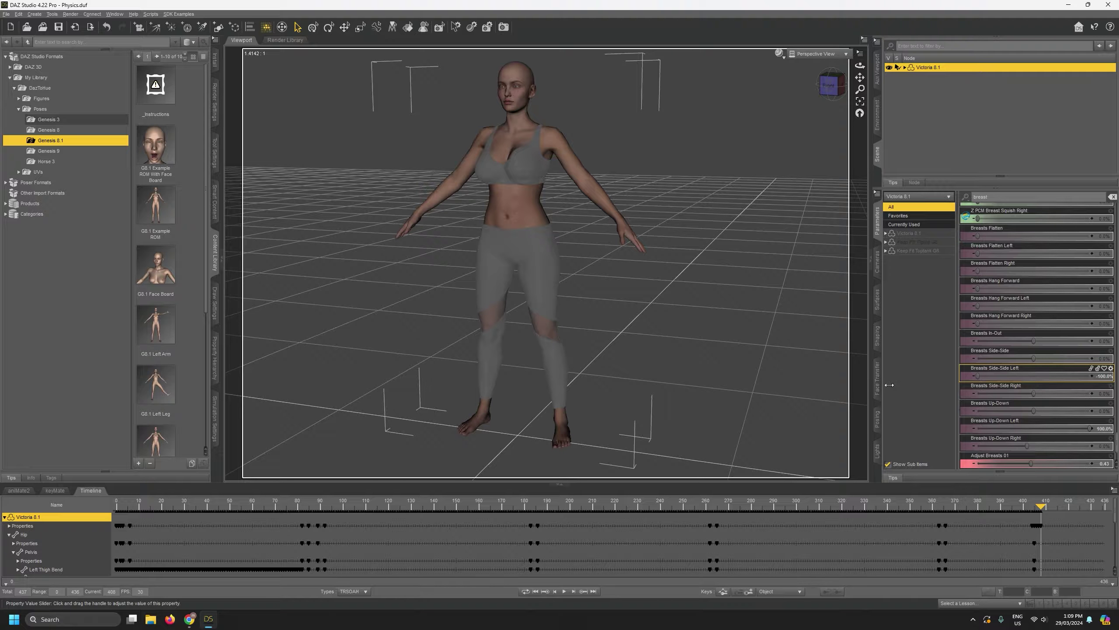
Key Breasts Up-Down Left at 0% on frame 409 and at 100% on frame 408.
click(556, 593)
click(572, 593)
click(572, 593)
click(1103, 428)
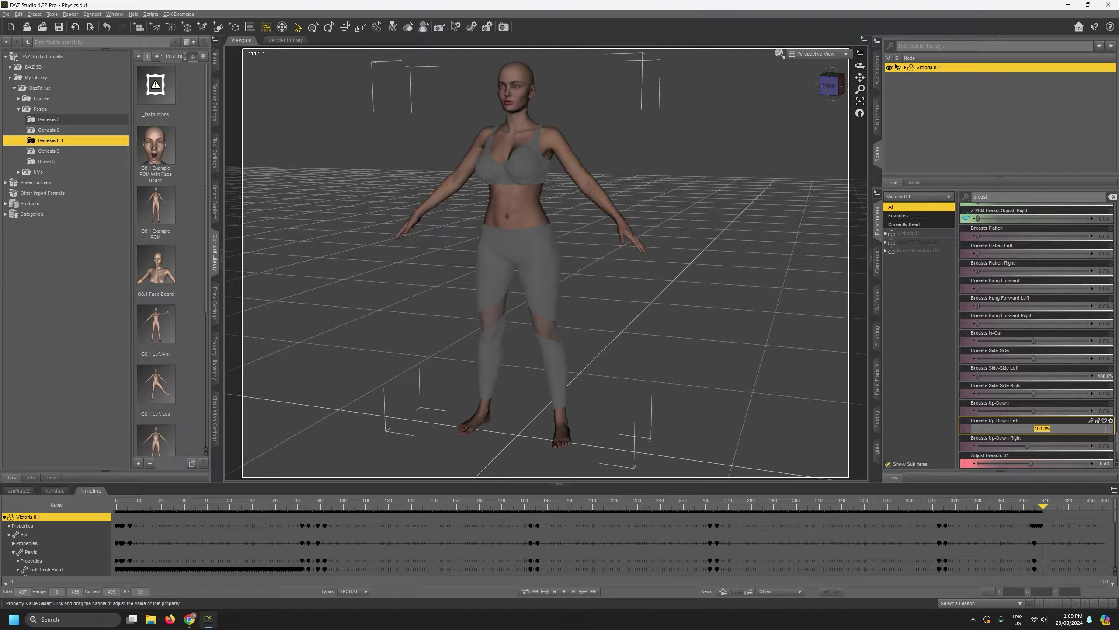
text(0)
key(Return)
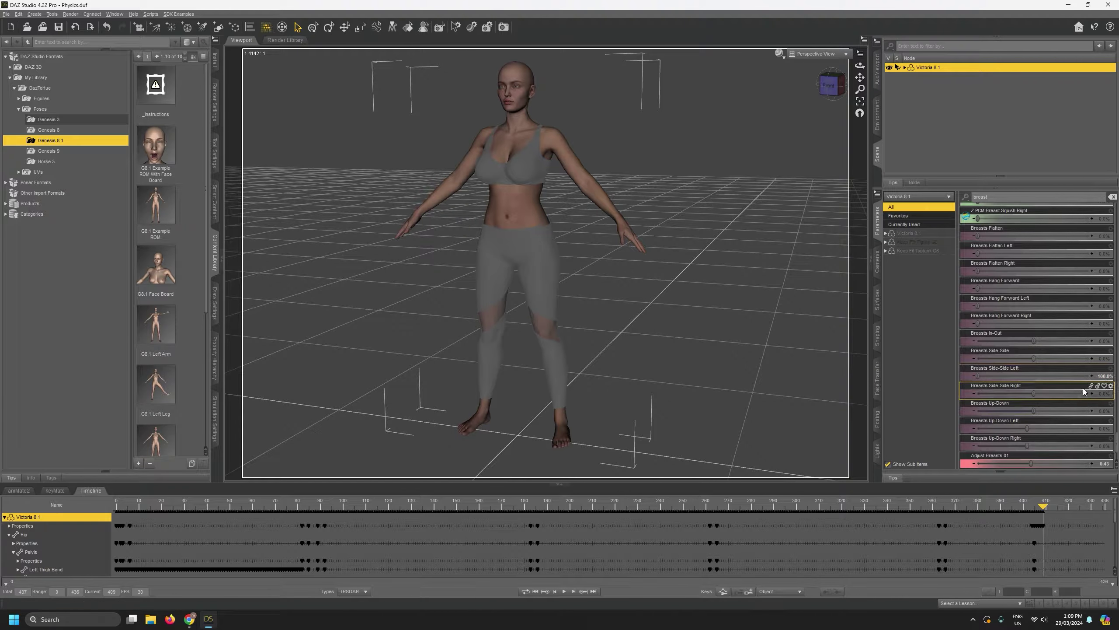
drag(1027, 428, 1117, 430)
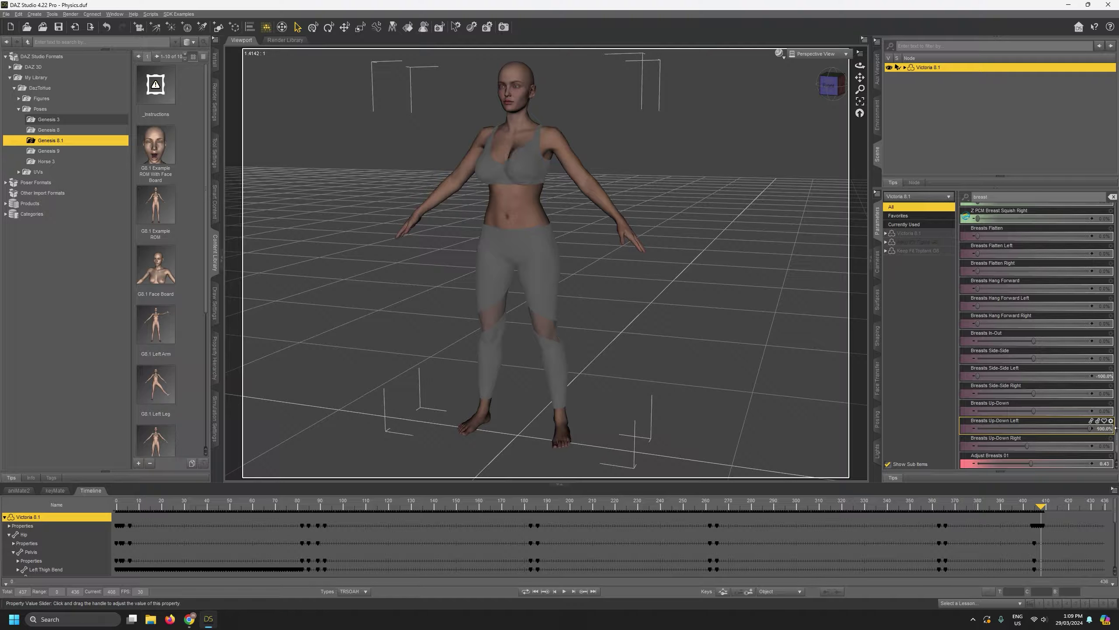
Key Breasts Up-Down Left at -80% on frame 410 and Breasts Side-Side Left at 0% on frame 411.
click(519, 154)
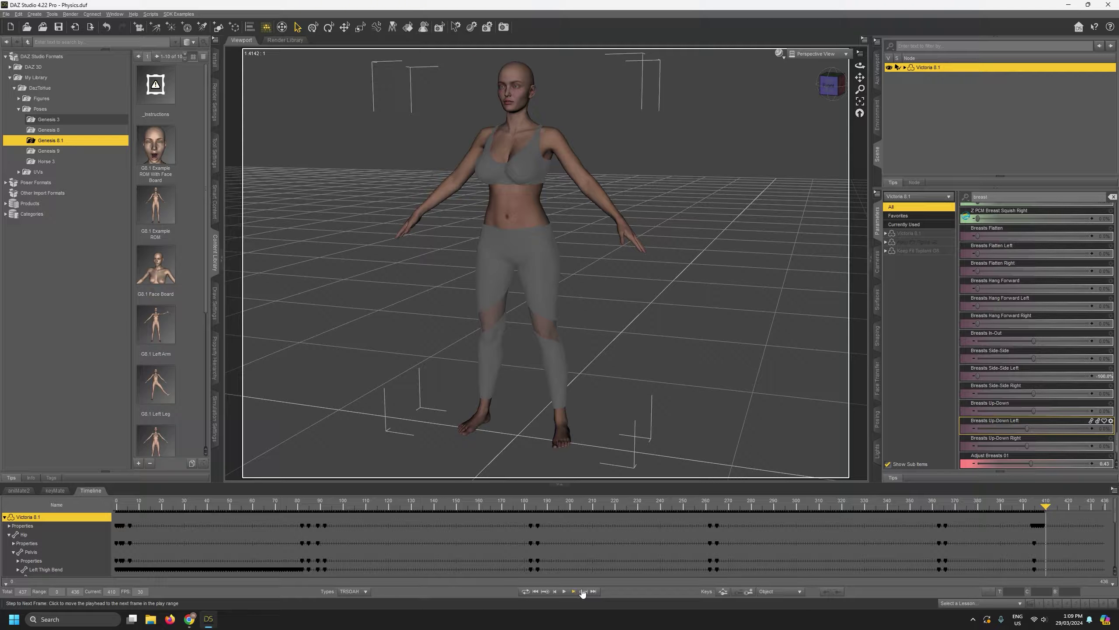
drag(1015, 429, 838, 442)
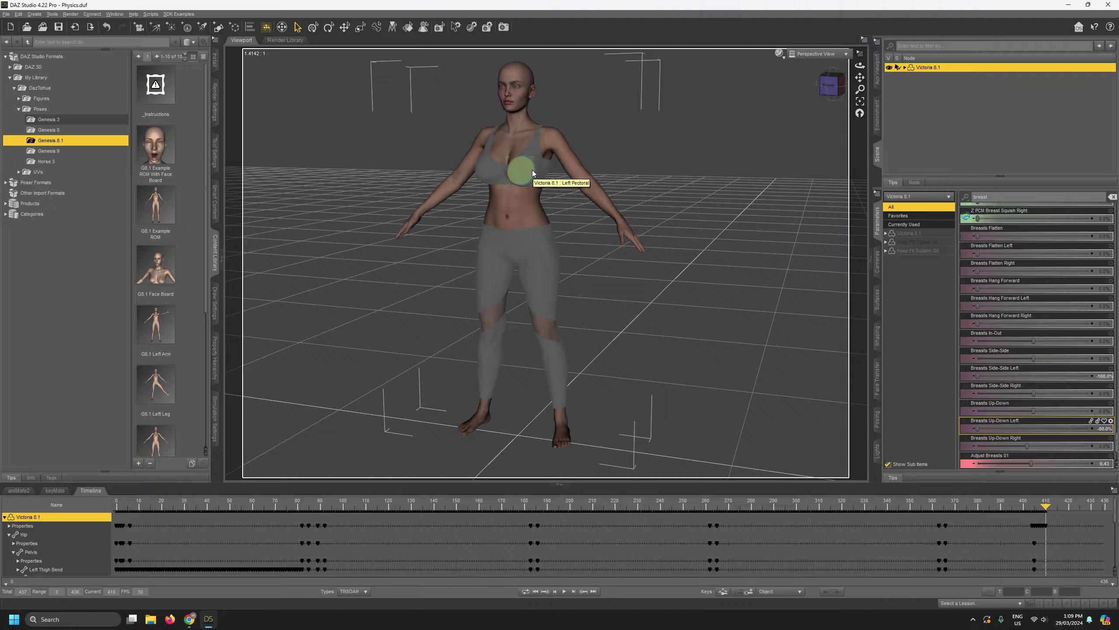
click(574, 591)
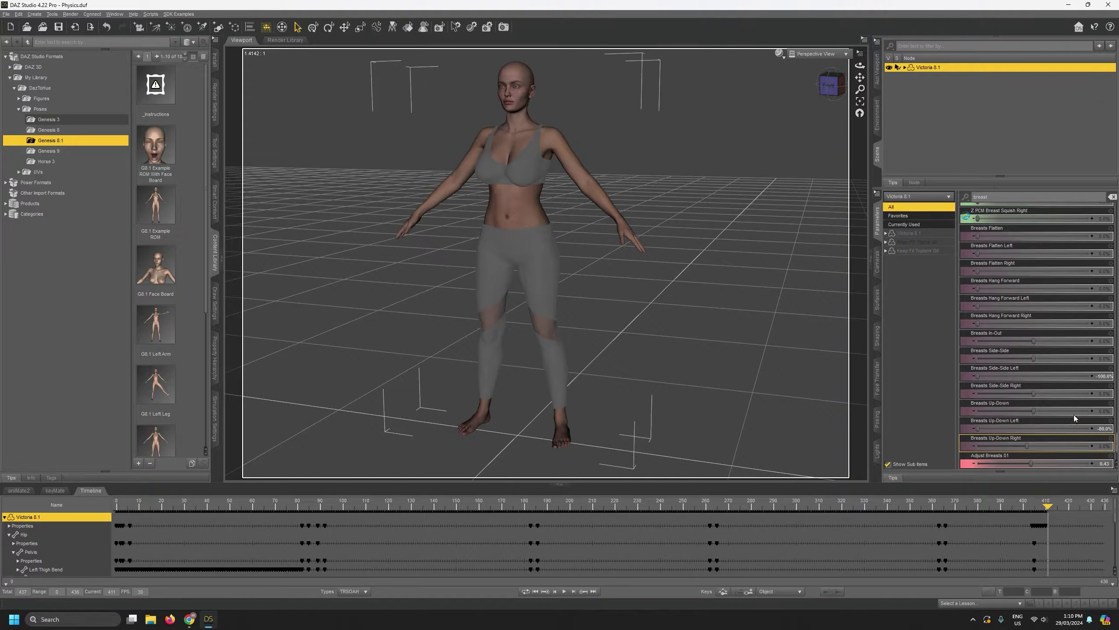
double_click(1043, 376)
key(Return)
click(555, 592)
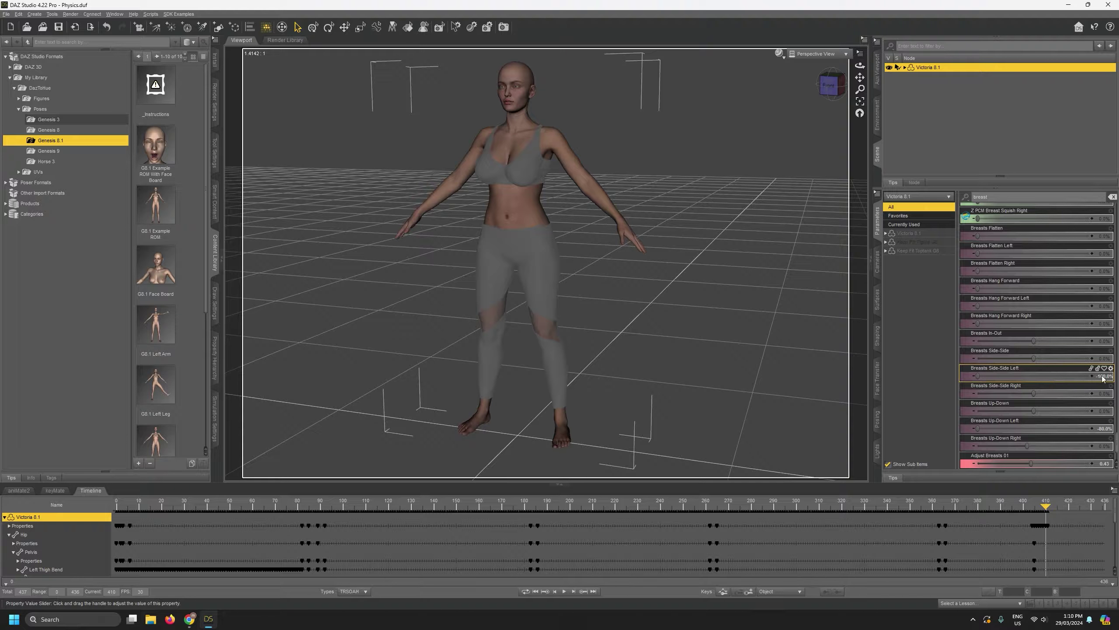
Key Breasts Side-Side Left at 100% on frame 412.
click(574, 593)
click(574, 594)
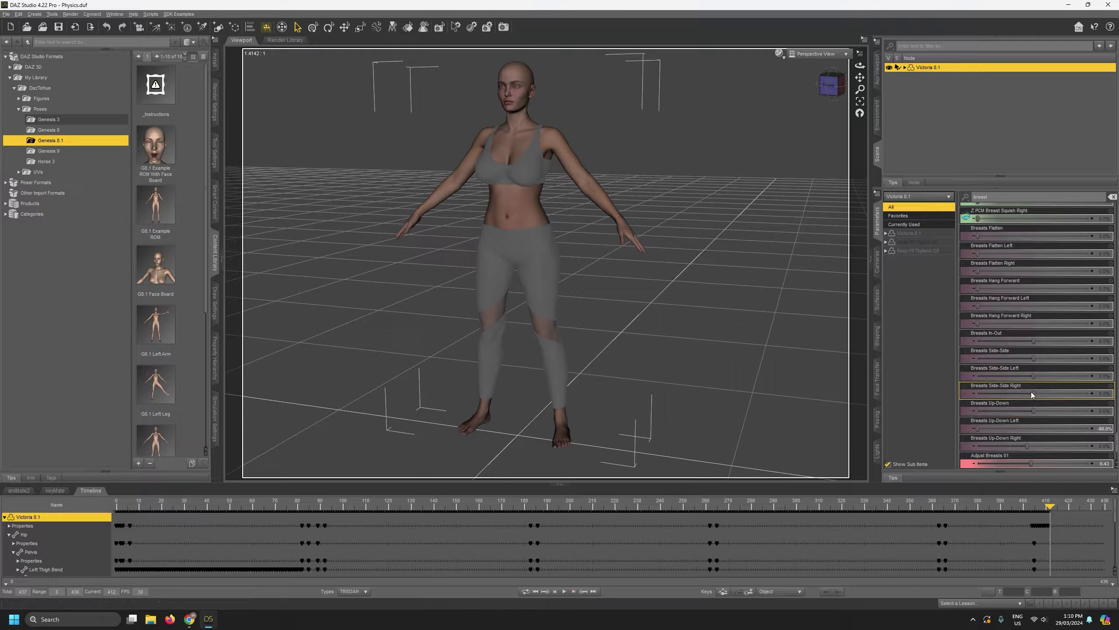
drag(1033, 376, 638, 243)
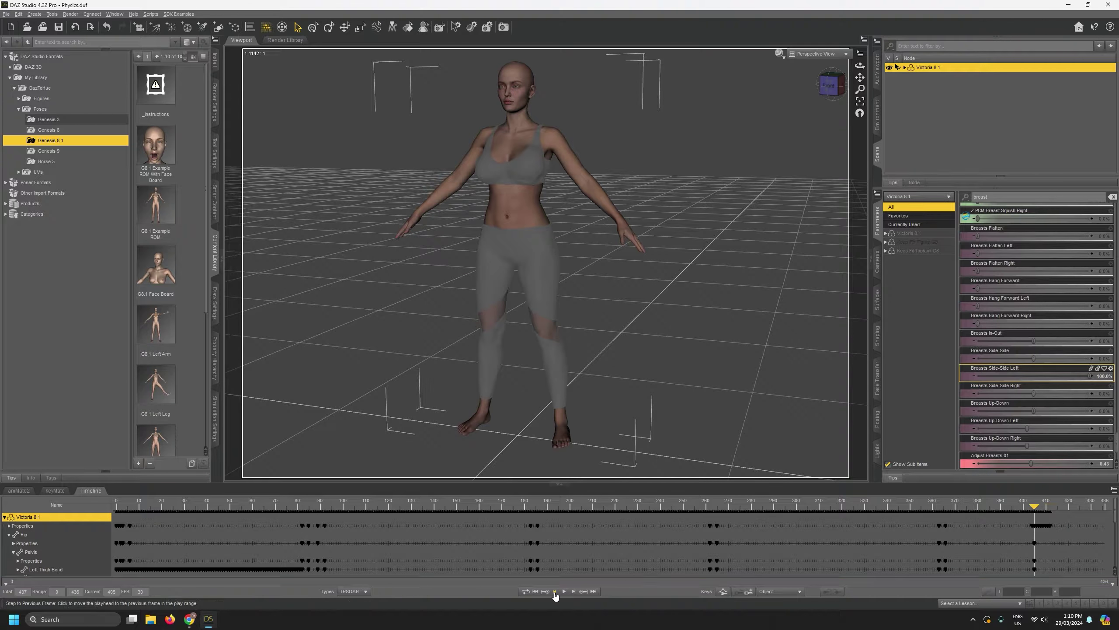
Step through frames 404 to 412 twice to review the left breast's keyed side-to-side and up-down morph extremes.
click(555, 592)
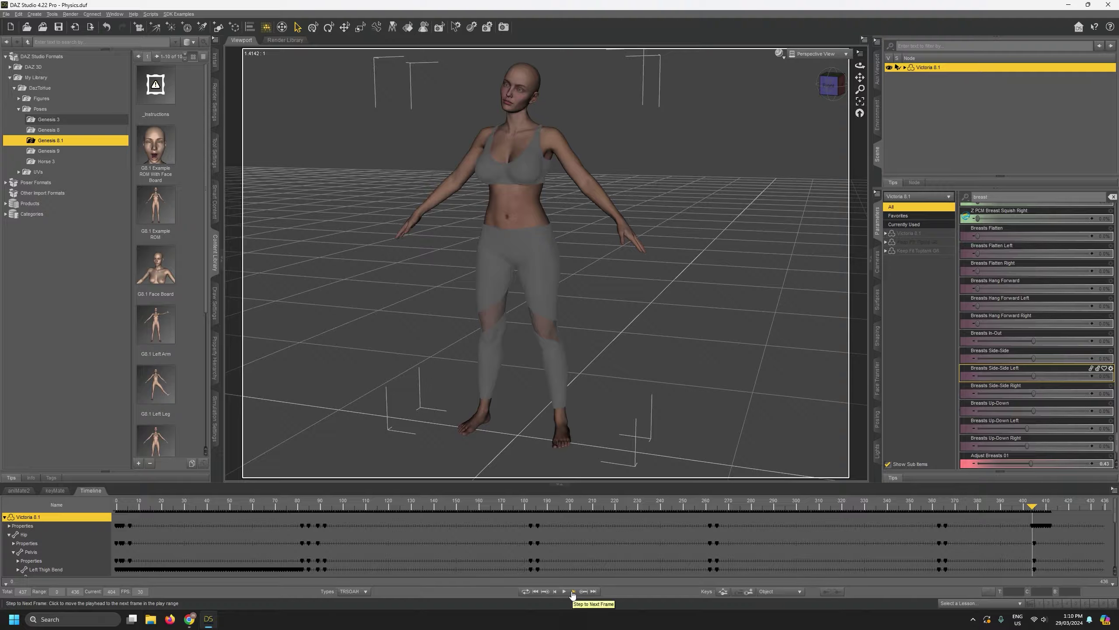
click(572, 592)
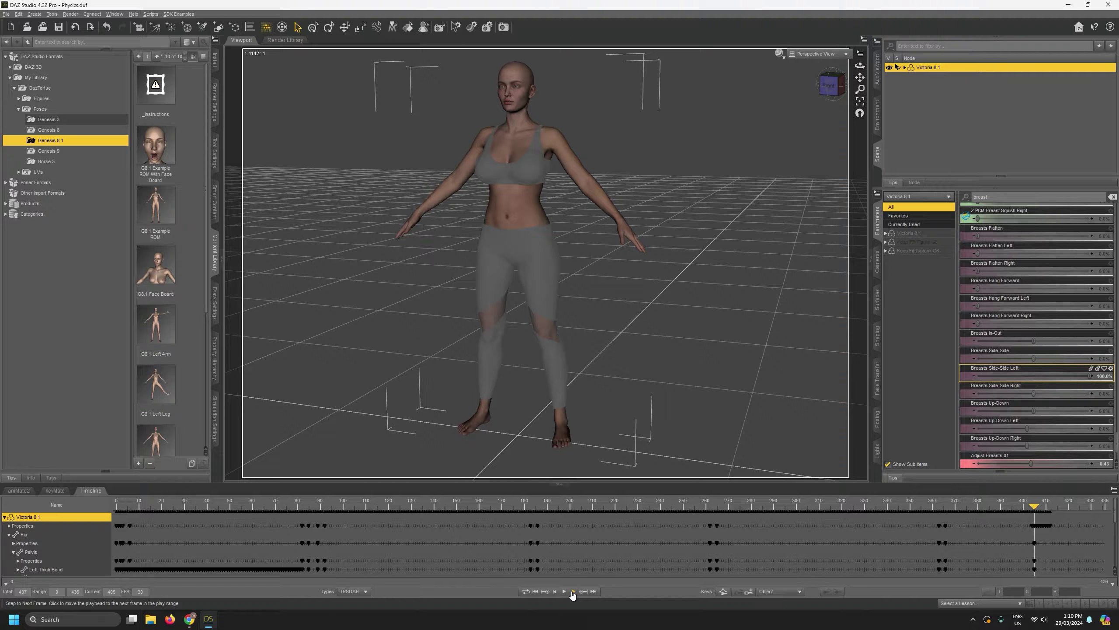
click(572, 592)
click(572, 592)
click(572, 592)
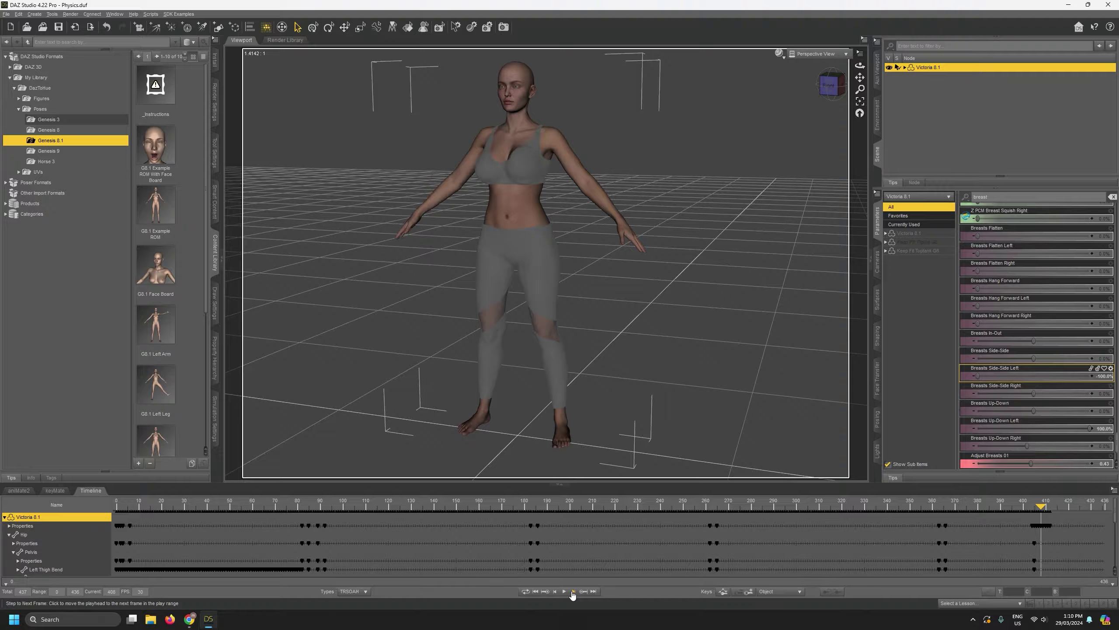
click(573, 592)
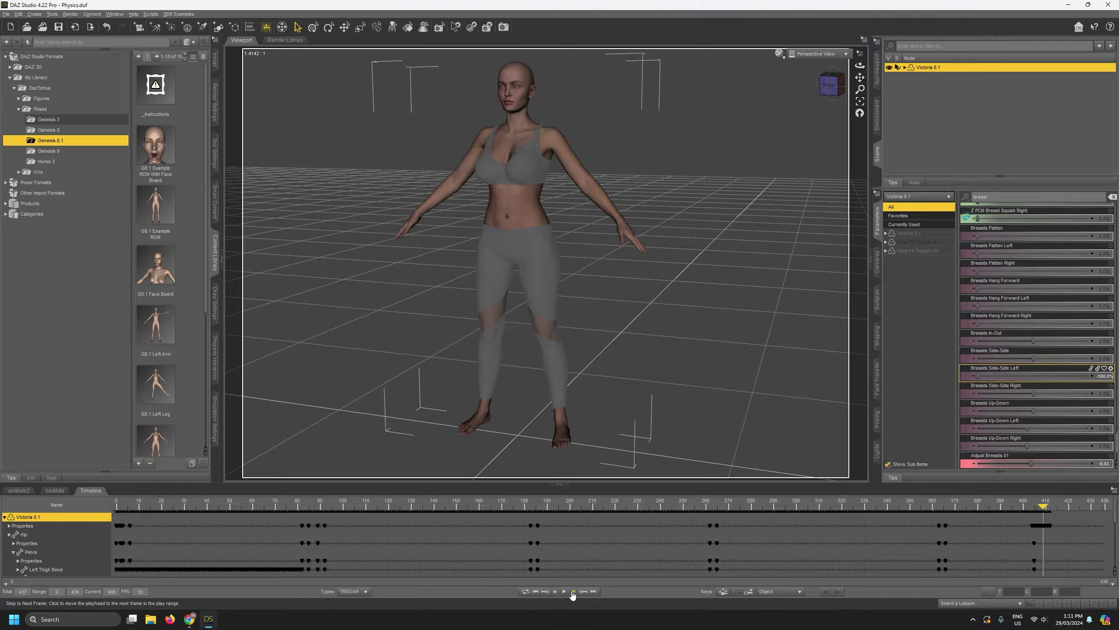
click(572, 592)
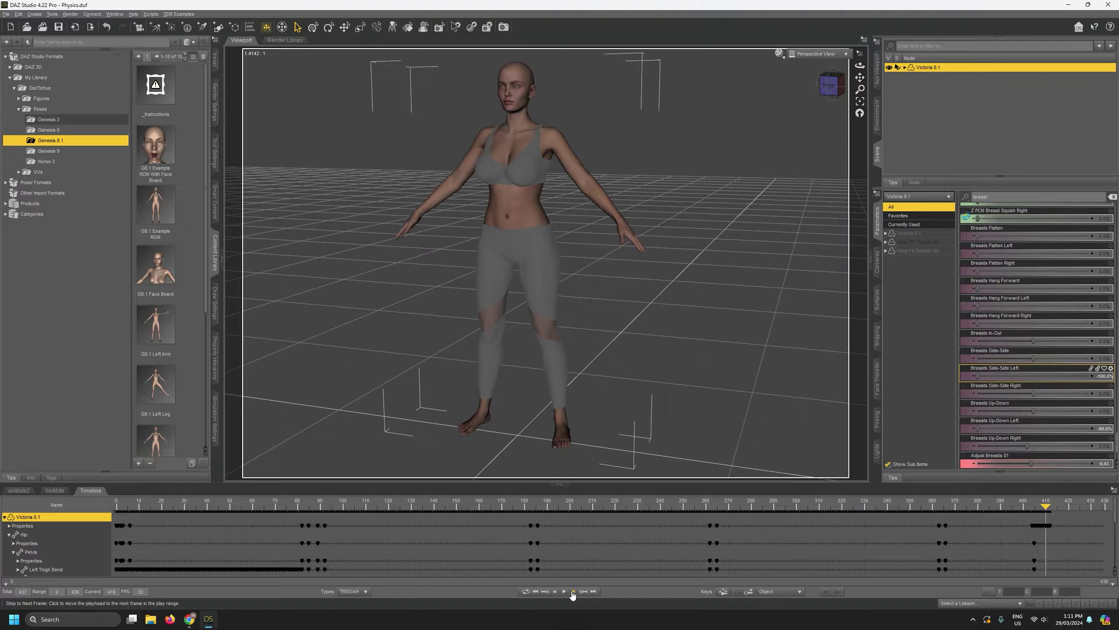
click(572, 592)
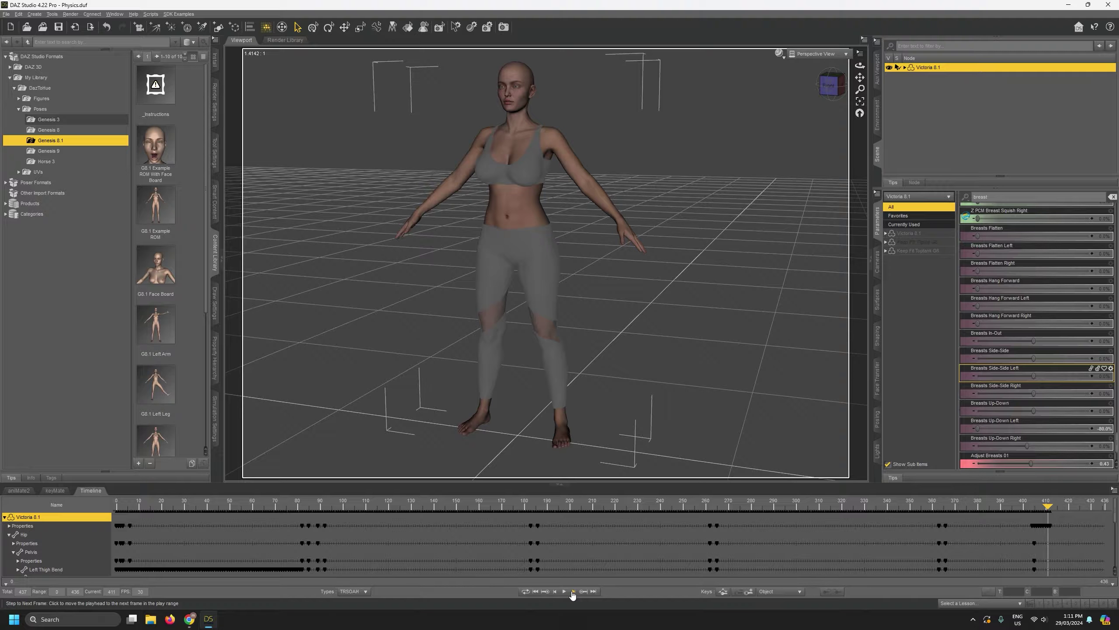
click(573, 592)
drag(1051, 506, 1032, 507)
click(572, 592)
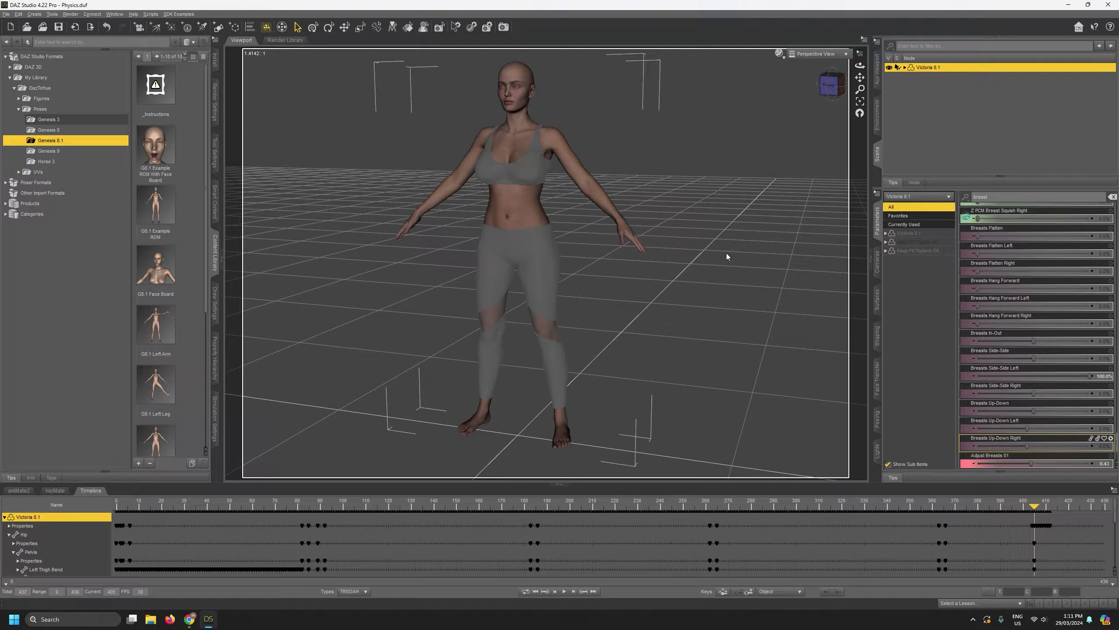
click(572, 593)
click(572, 593)
click(572, 593)
click(572, 594)
click(571, 593)
click(572, 594)
click(572, 593)
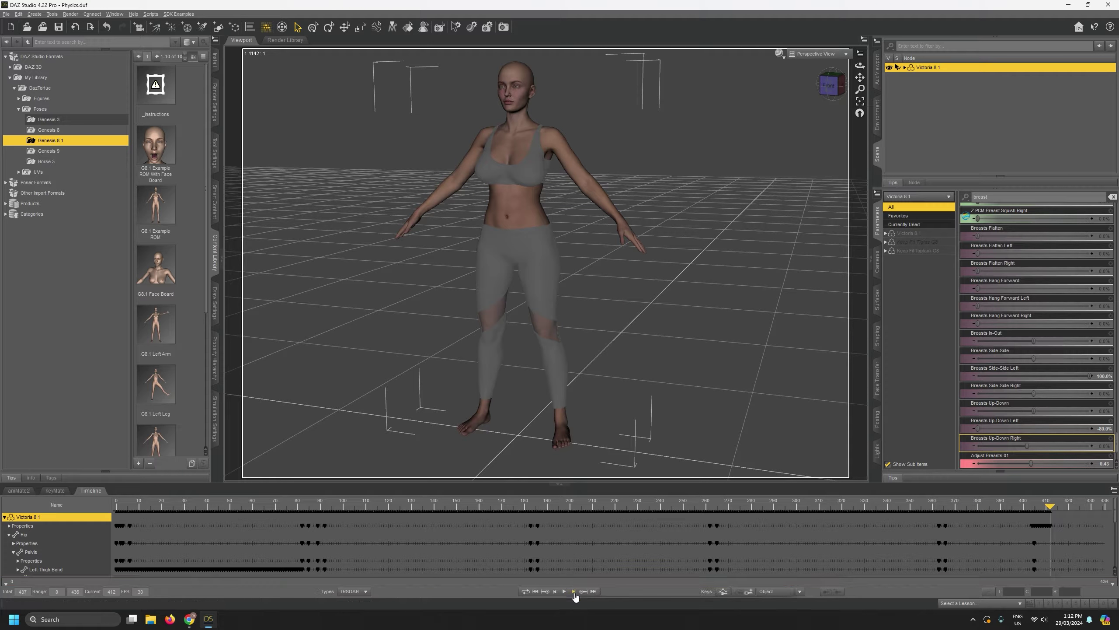
Ease Breasts Up-Down Left to about -78% on frame 412.
click(1091, 376)
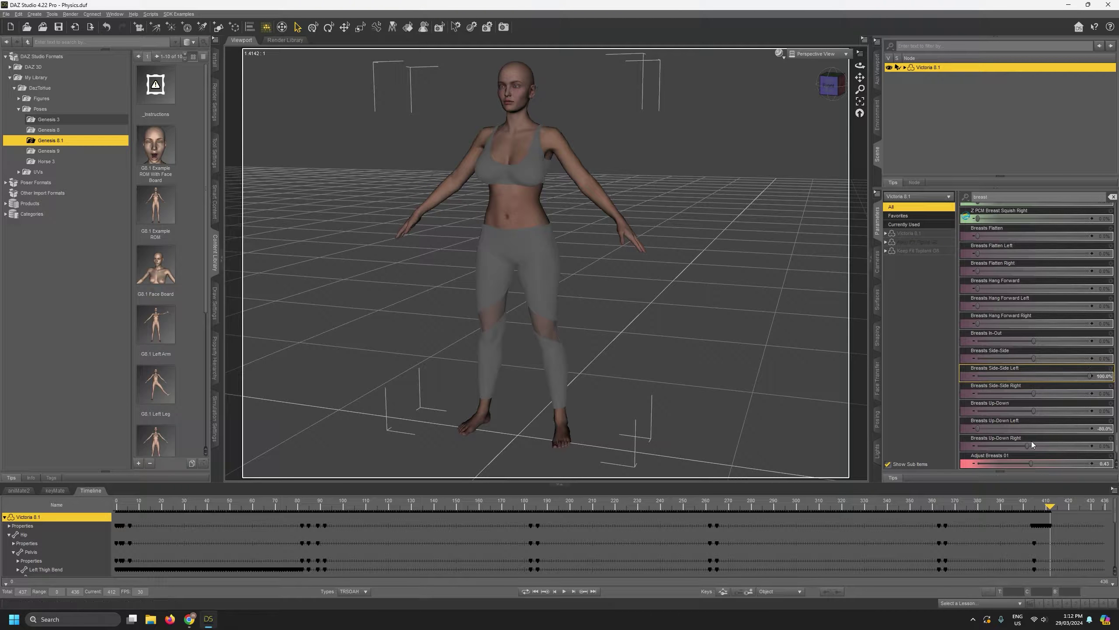
drag(978, 428, 983, 429)
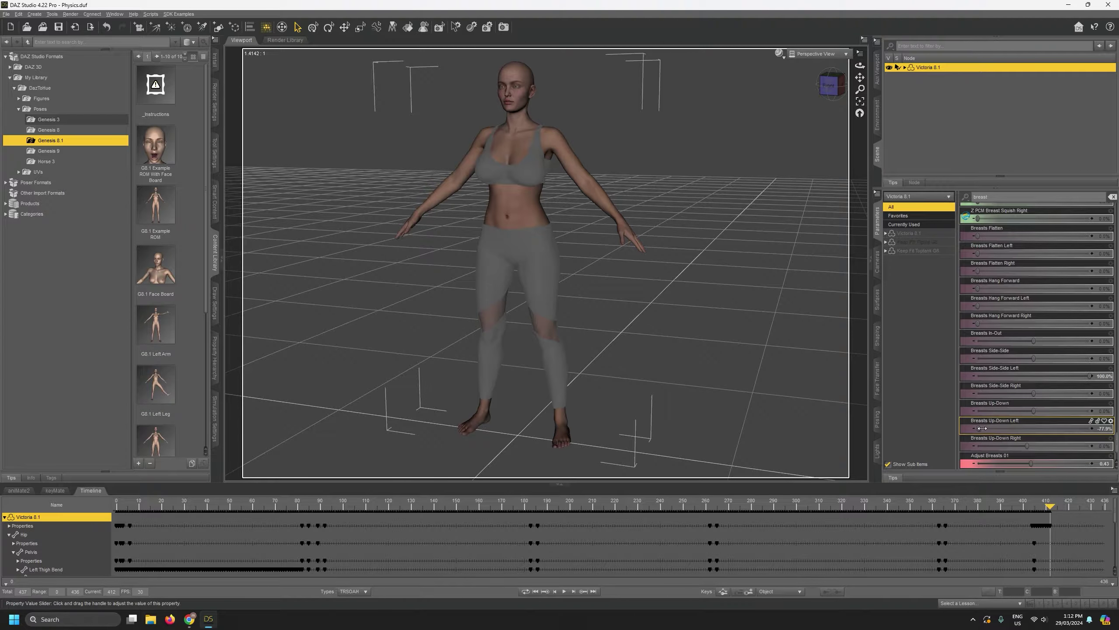
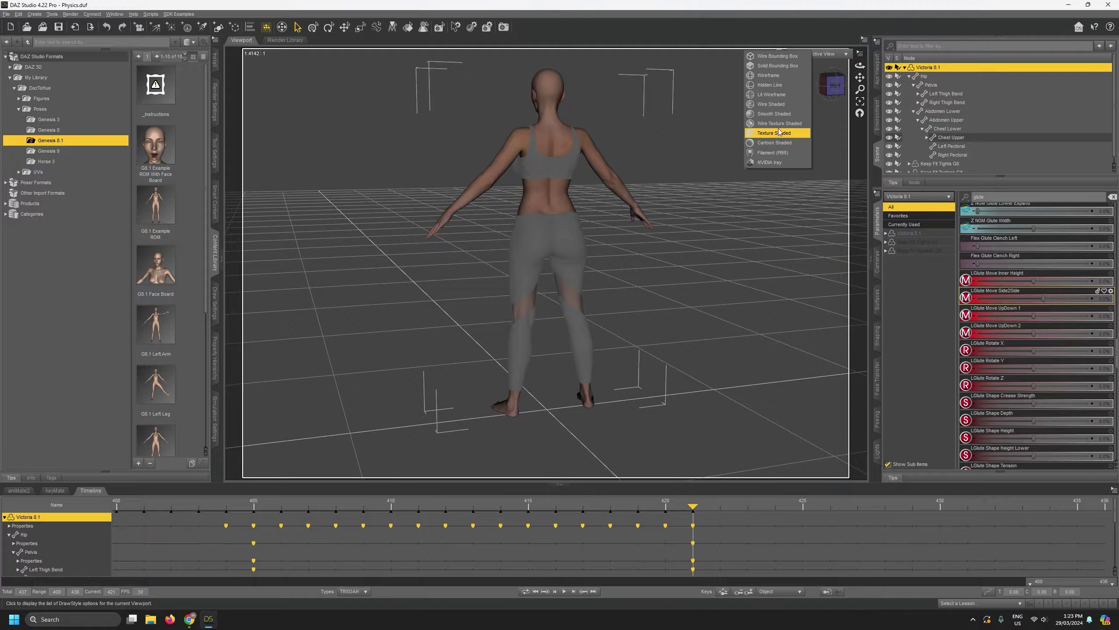
Show the viewport as Wire Texture Shaded and key LGlute Move Side2Side at its positive extreme on frame 421.
click(778, 123)
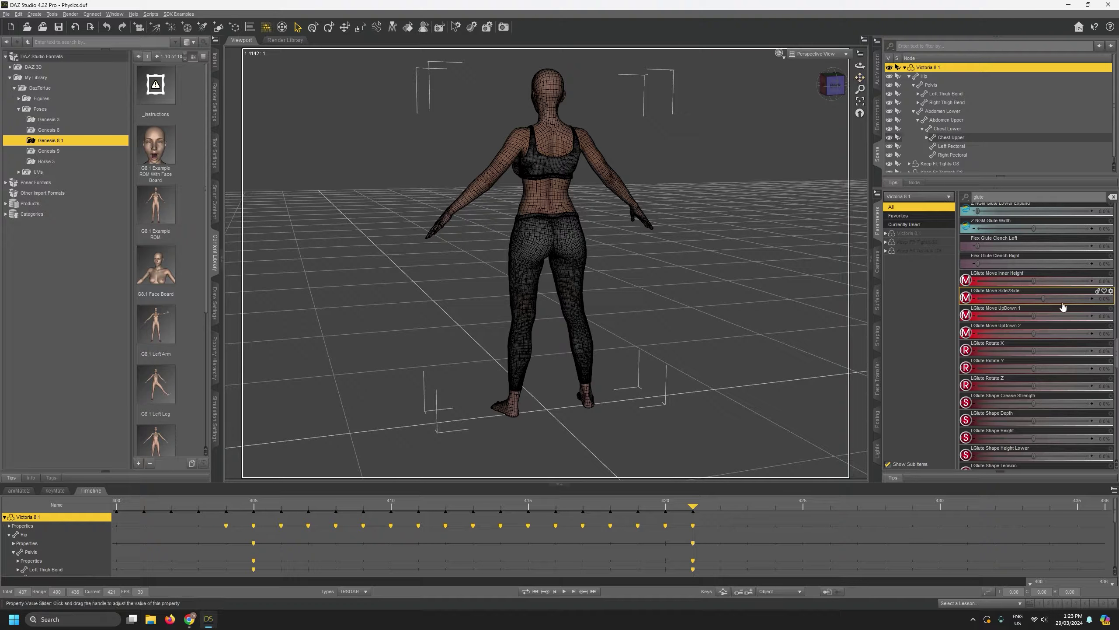
drag(1044, 298, 1117, 297)
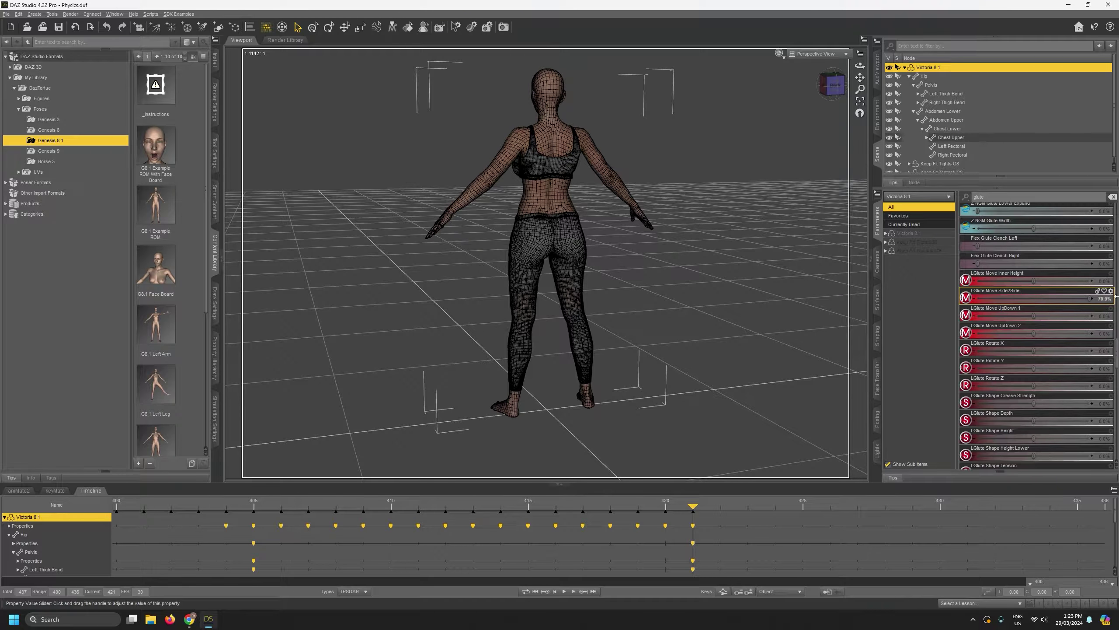
Continue the left glute keys so that frame 424 has LGlute Move UpDown 1 at about 100% and Side2Side at -100%.
scroll(547, 264, up, 3)
click(721, 507)
drag(1034, 316, 1117, 316)
drag(747, 507, 774, 507)
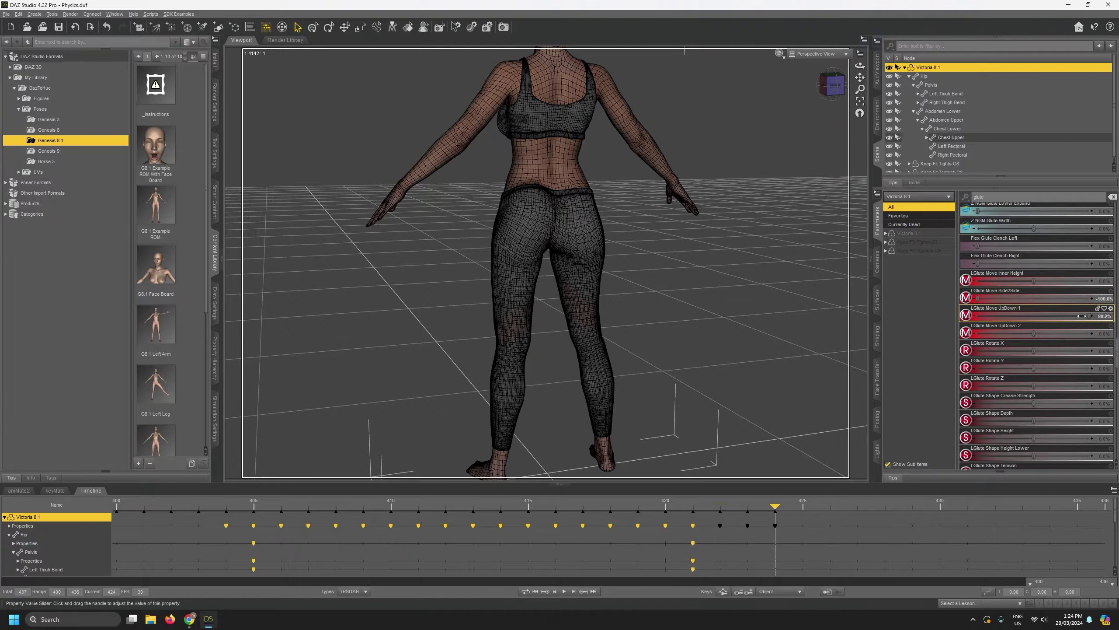
Key LGlute Move UpDown 1 down to -100% after frame 425 and LGlute Move Side2Side at 0% on frame 427.
click(803, 507)
drag(1033, 316, 976, 308)
click(830, 507)
click(858, 507)
click(1106, 299)
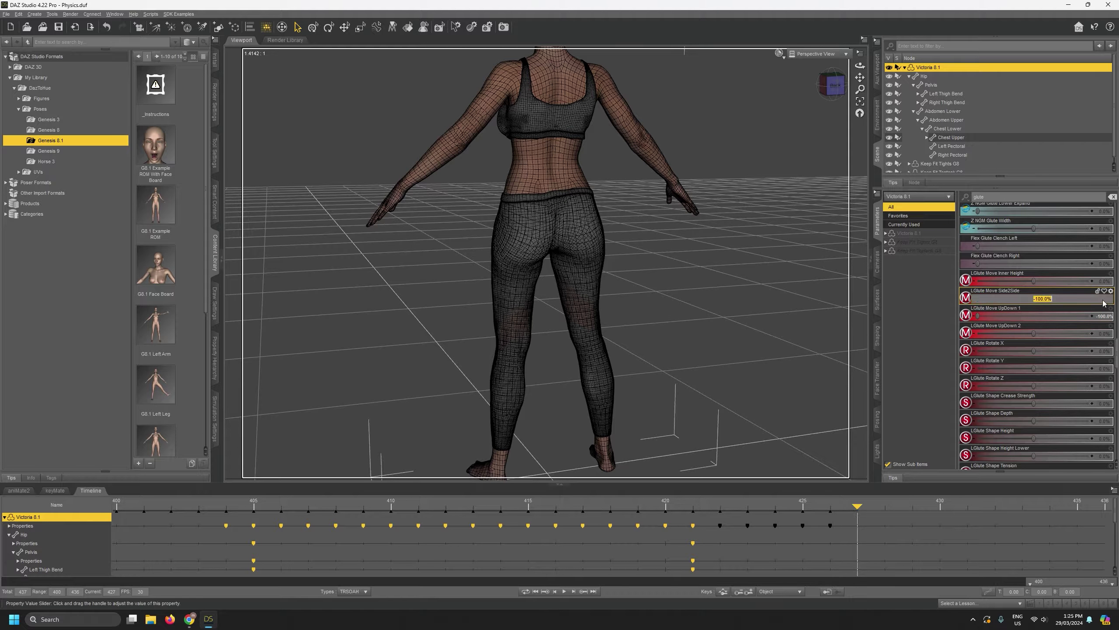
text(0)
key(Return)
Key RGlute Move Side2Side at a positive value and RGlute Move UpDown 1 at 100% by frame 430.
click(885, 508)
drag(1034, 289, 1097, 290)
mouse_move(886, 508)
mouse_down()
mouse_move(694, 516)
mouse_move(885, 516)
mouse_up()
click(912, 507)
scroll(1034, 353, down, 7)
drag(1033, 288, 977, 306)
click(940, 508)
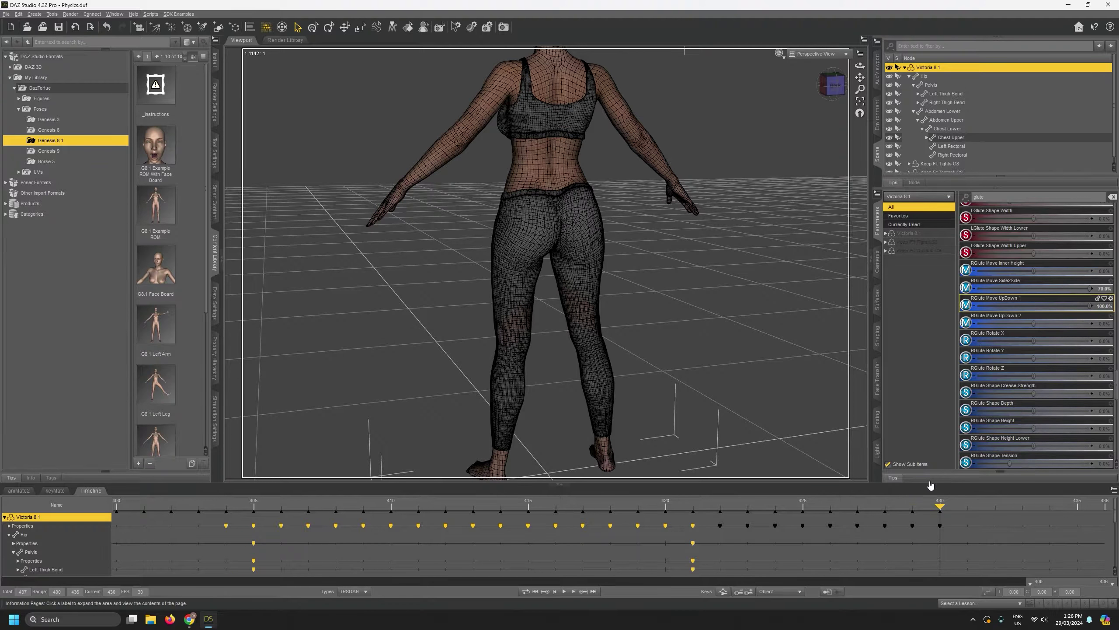
Key RGlute Move Side2Side at -100% on frame 432, keeping RGlute Move UpDown 1 at 100%.
drag(860, 66, 833, 66)
drag(940, 507, 910, 507)
click(967, 507)
drag(1034, 288, 977, 288)
click(995, 508)
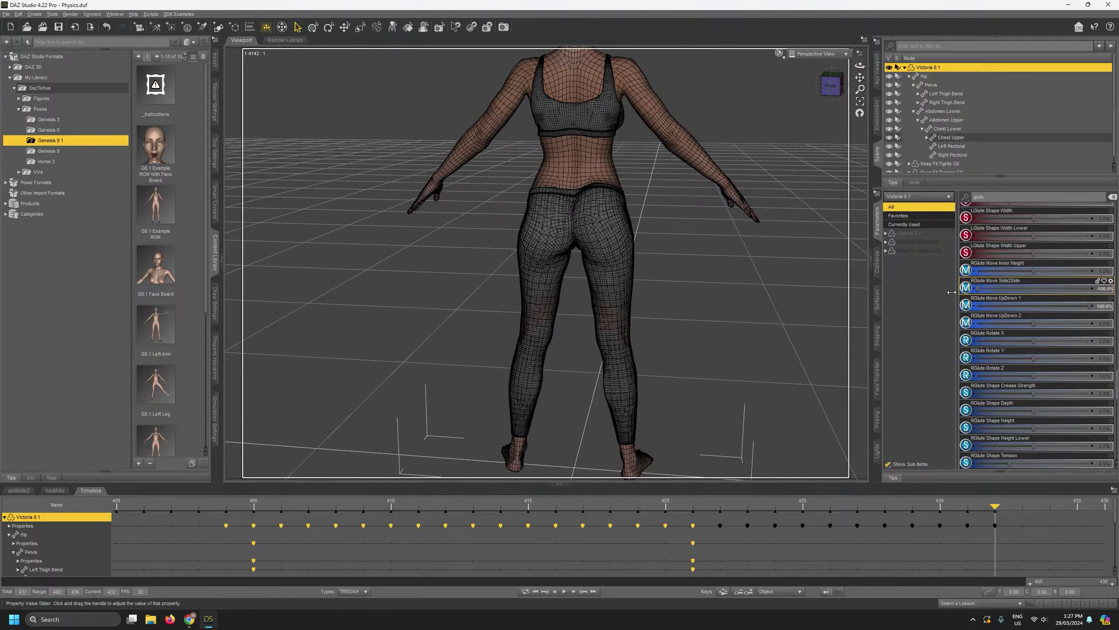
Key the remaining RGlute Move UpDown 1 and Side2Side extremes on frames 433 to 436.
click(1022, 508)
click(1050, 507)
mouse_move(1090, 306)
mouse_down()
mouse_move(1034, 307)
mouse_move(1090, 288)
mouse_move(977, 289)
mouse_move(1090, 289)
mouse_up()
click(1077, 507)
click(1105, 507)
Set the timeline's range start to frame 0 and select all of its tracks.
drag(1105, 507, 90, 599)
double_click(57, 591)
text(0)
key(Return)
right_click(41, 532)
click(163, 445)
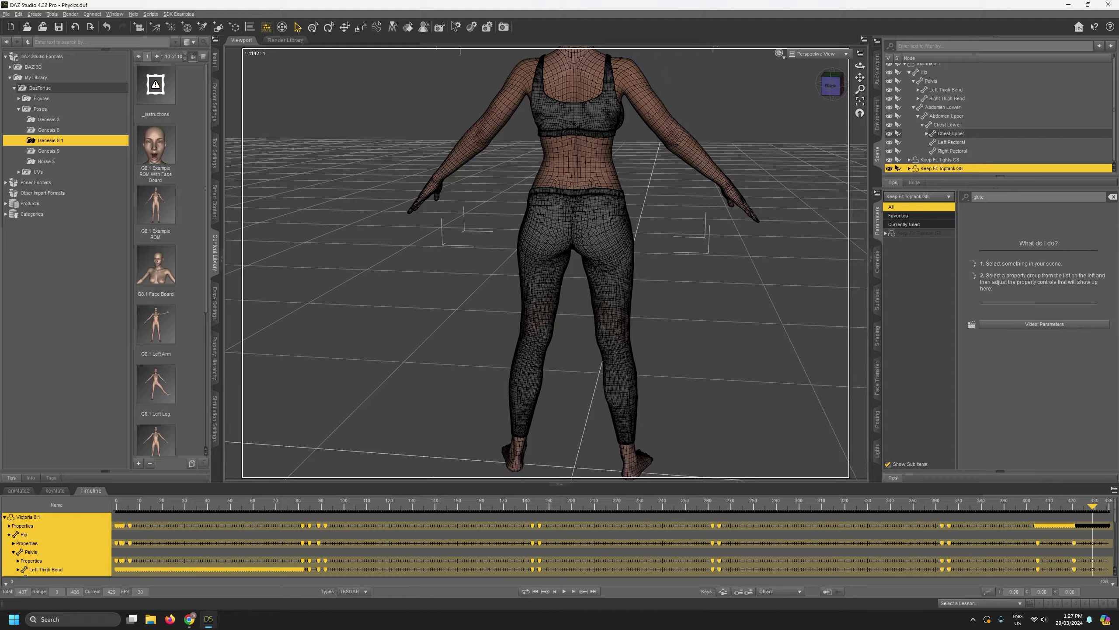
Select only Victoria 8.1, clear the glute parameter filter and collapse the figure's timeline tracks.
click(28, 517)
click(1113, 197)
click(5, 517)
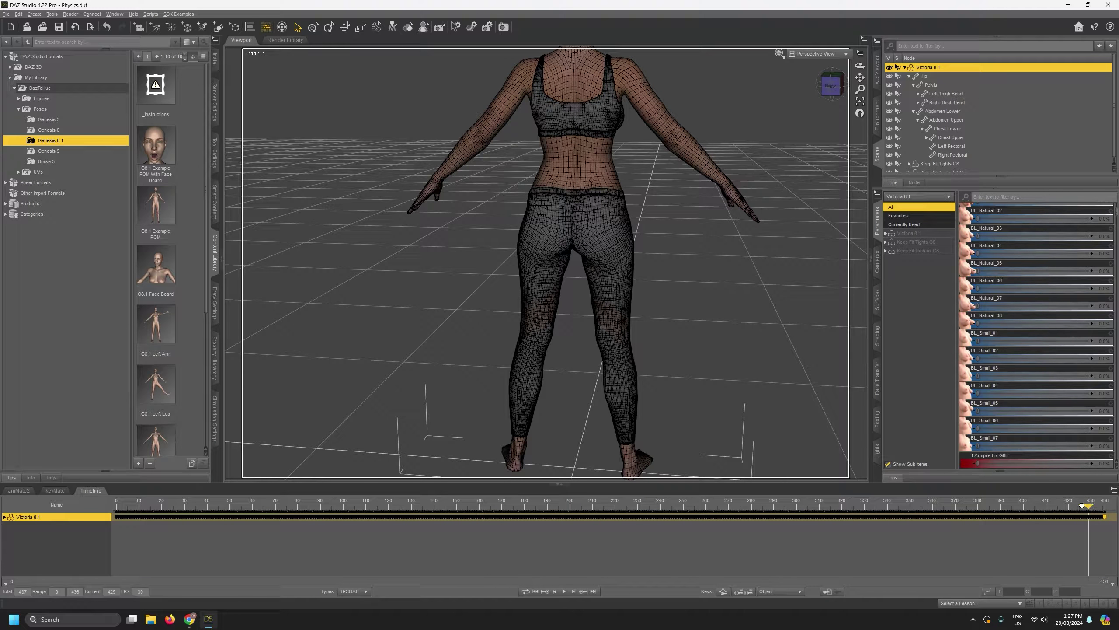
Examine Victoria 8.1 from the front at frame 436 and look through the figure's transform and morph parameters.
mouse_move(1088, 506)
mouse_down()
mouse_move(1021, 506)
mouse_move(1104, 507)
mouse_move(1024, 518)
mouse_move(1105, 507)
mouse_up()
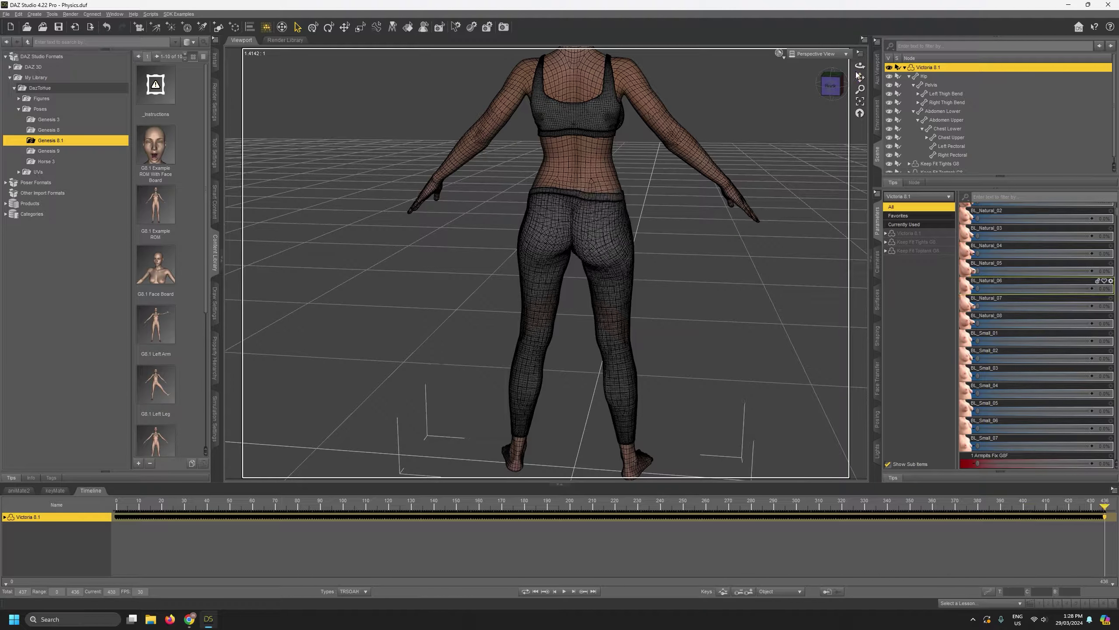
drag(859, 66, 756, 64)
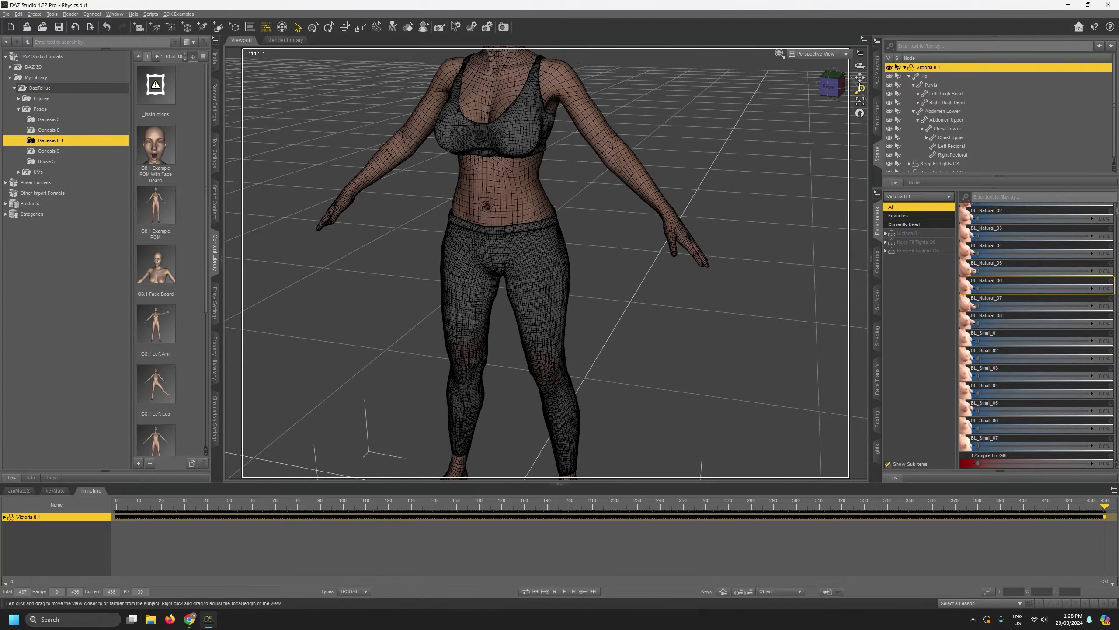
drag(860, 89, 860, 127)
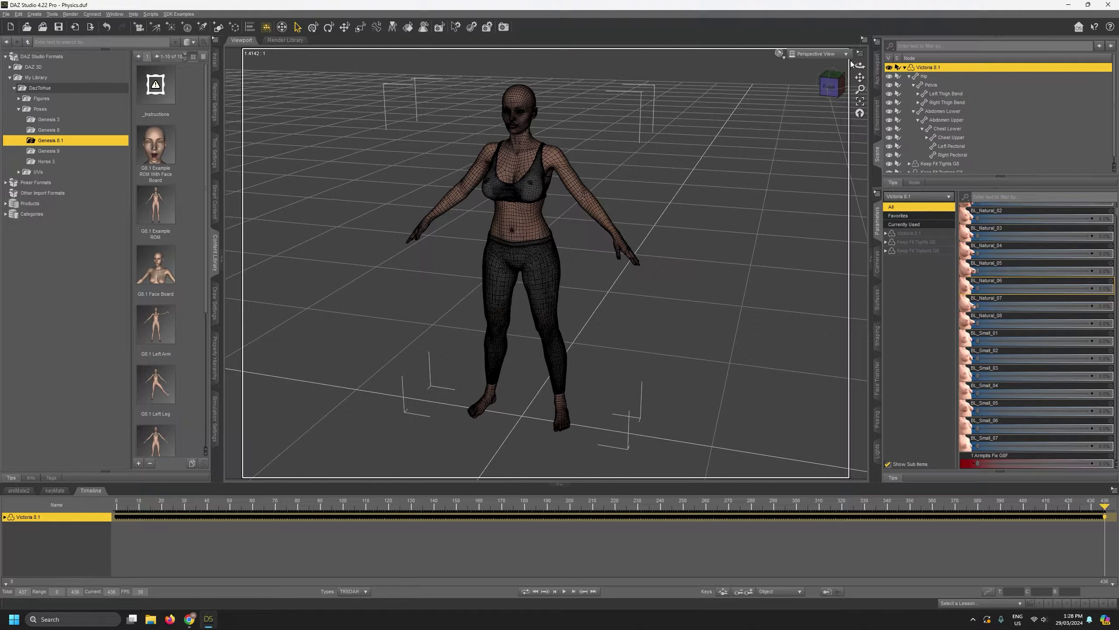
drag(860, 65, 860, 75)
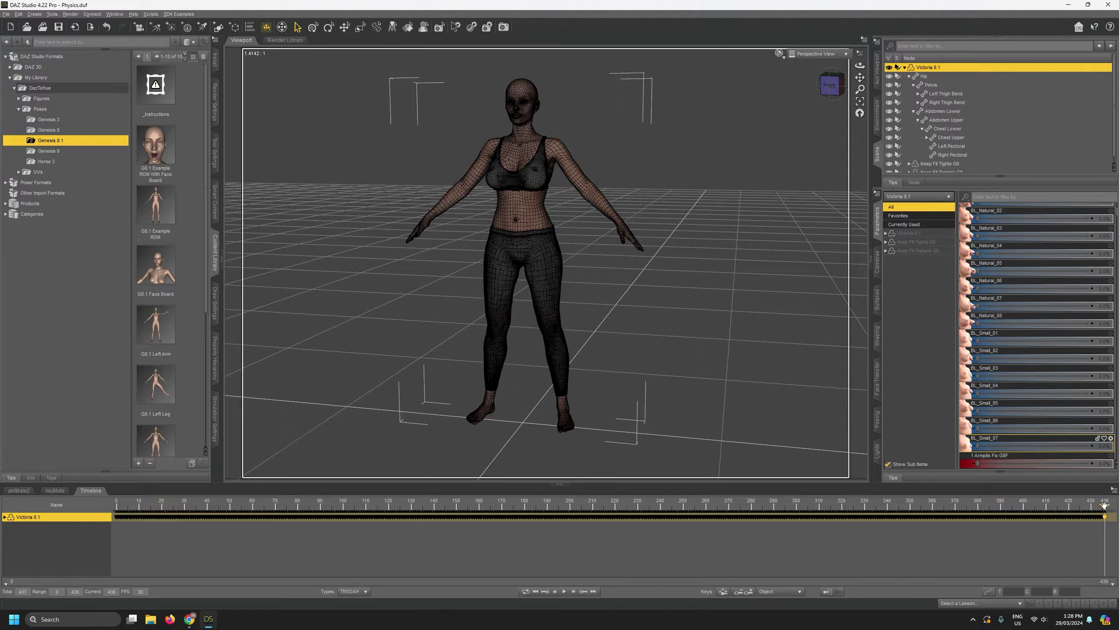
mouse_move(1105, 506)
mouse_down()
mouse_move(1030, 506)
mouse_move(1117, 507)
mouse_up()
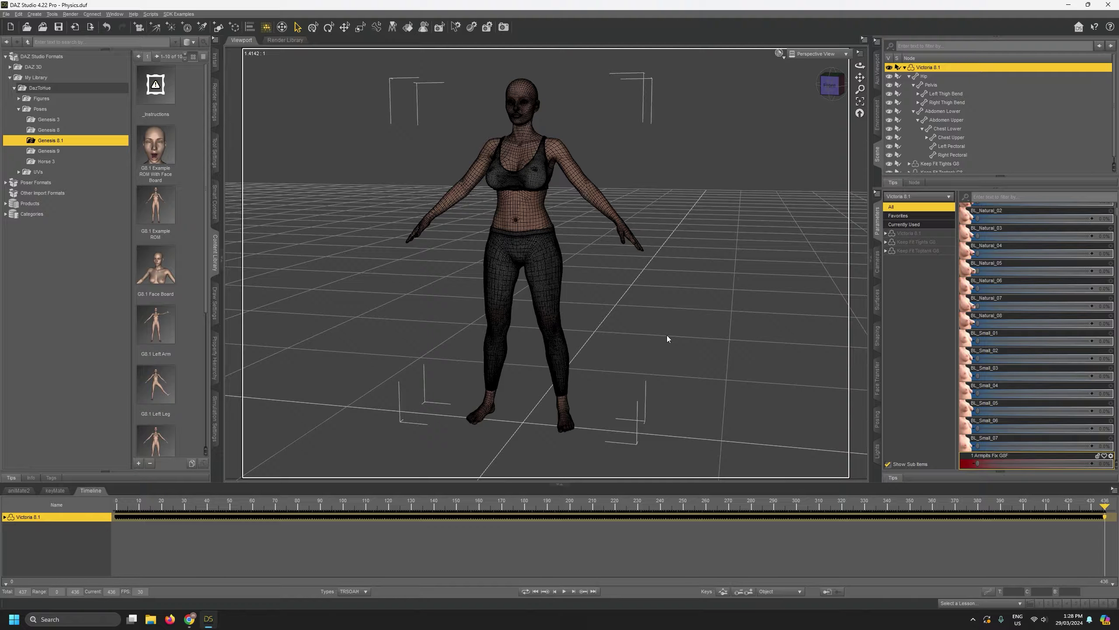
scroll(1093, 277, up, 10)
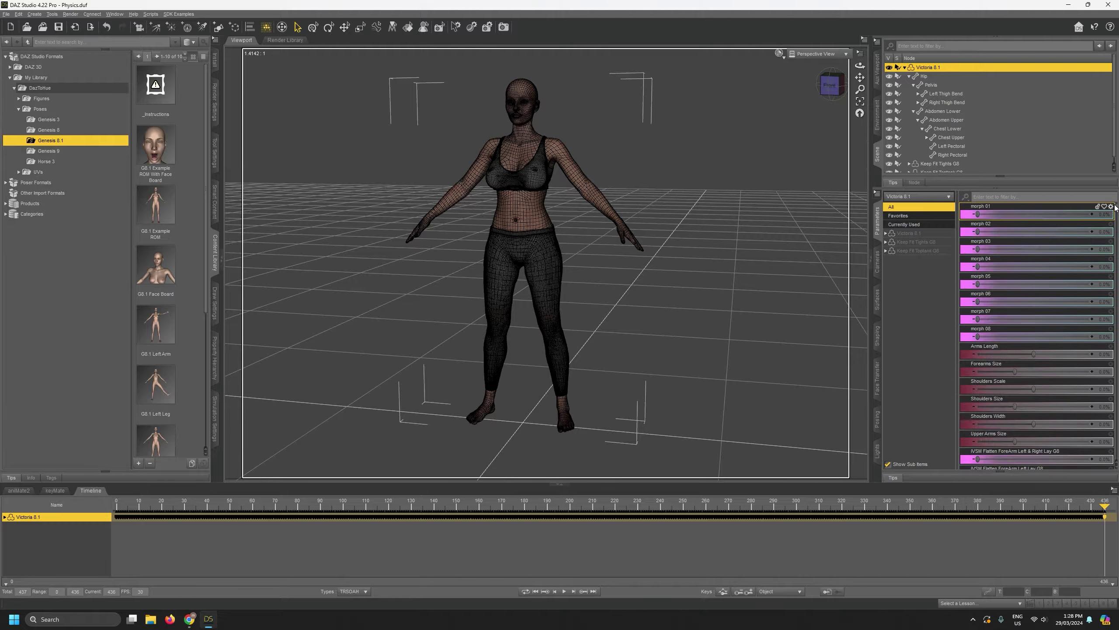
scroll(1117, 210, up, 5)
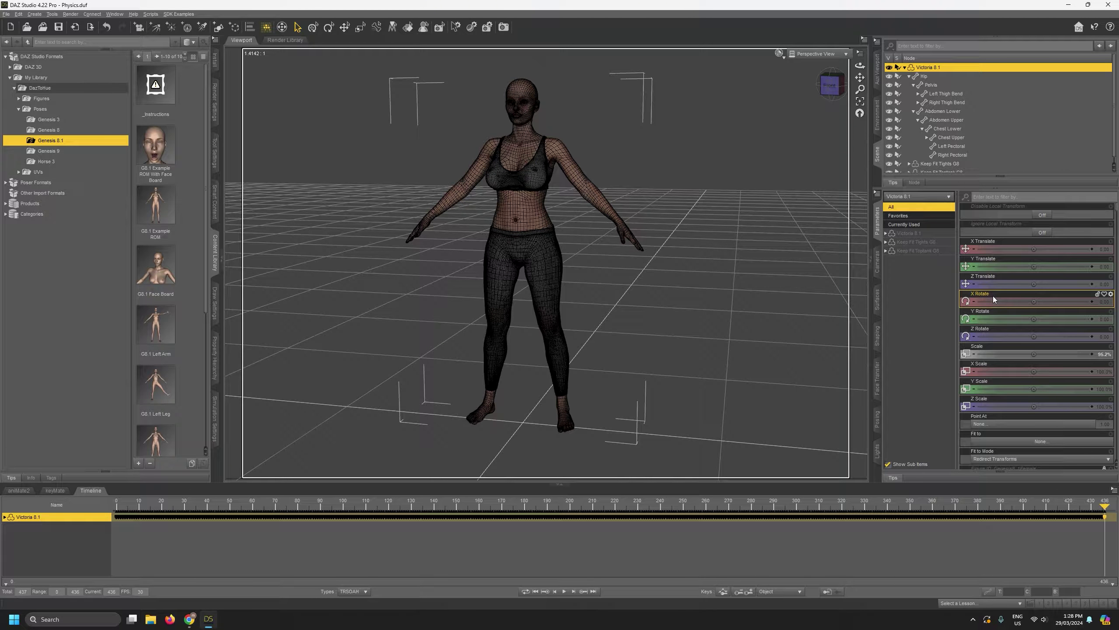
scroll(993, 300, down, 5)
scroll(1014, 267, down, 6)
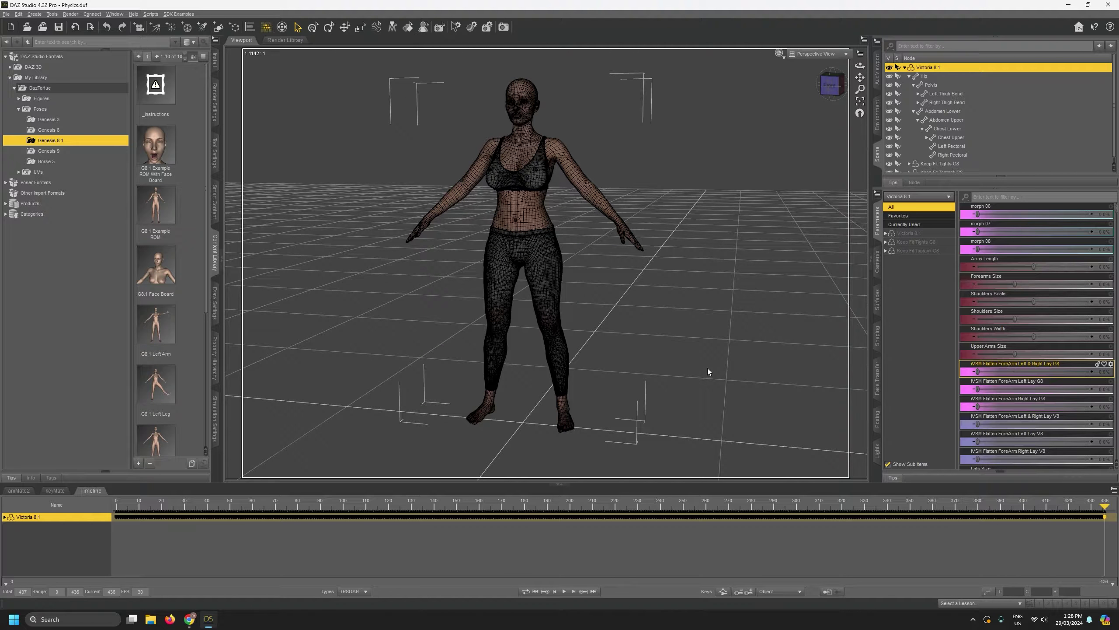
scroll(1019, 322, down, 3)
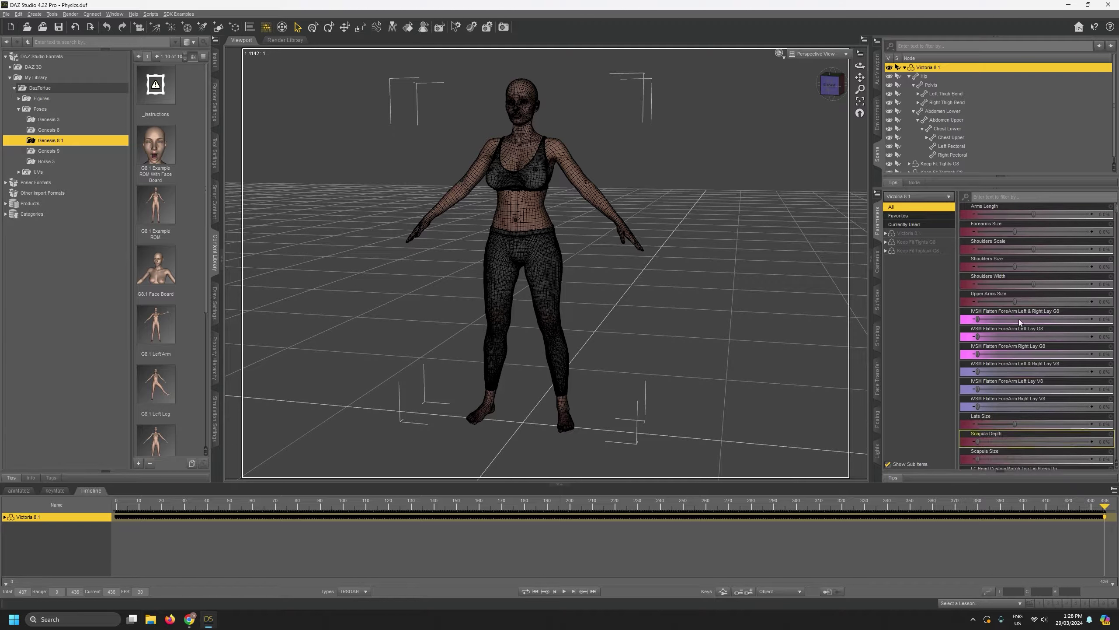
scroll(1019, 322, up, 10)
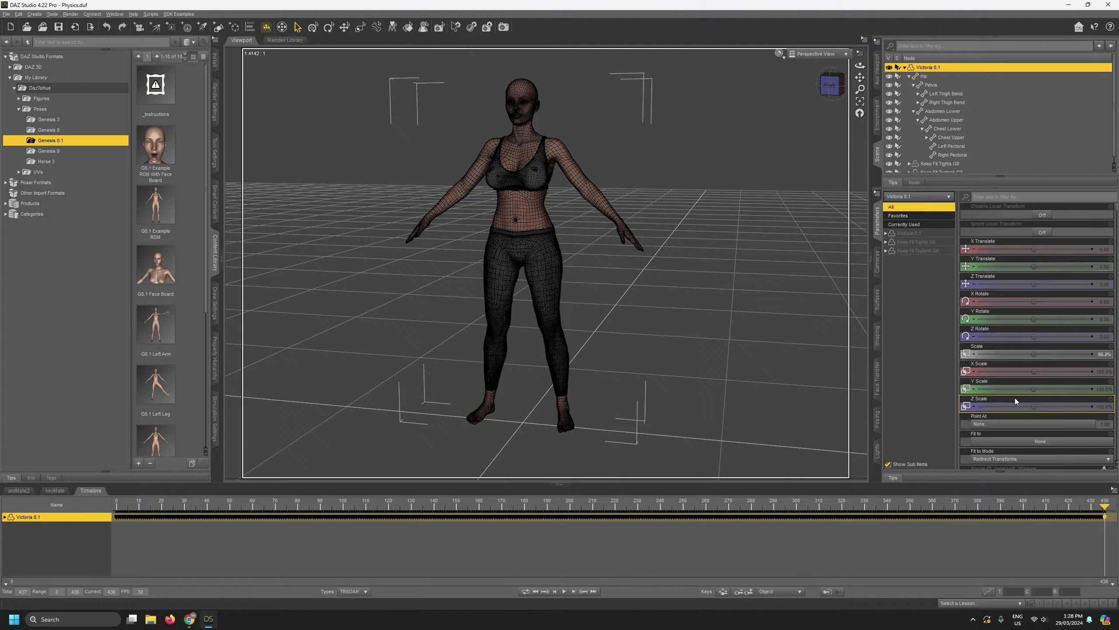
Return the timeline from the last frame to frame 0 and collapse Victoria 8.1's hierarchy in the scene.
drag(859, 65, 840, 67)
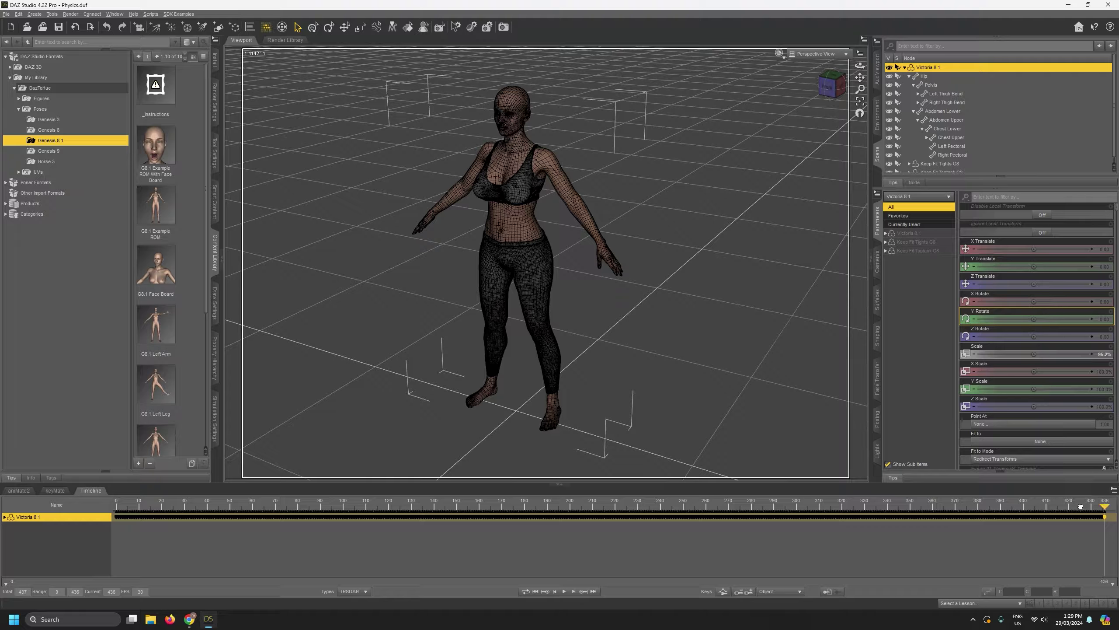
mouse_move(1105, 506)
mouse_down()
mouse_move(1081, 507)
mouse_move(1105, 508)
mouse_up()
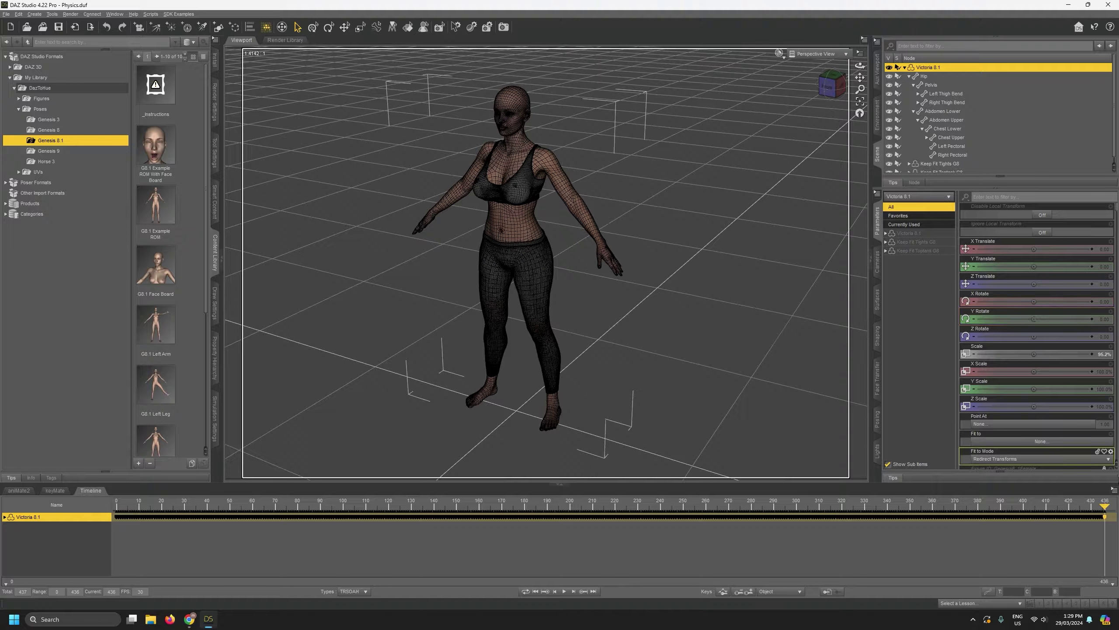
mouse_move(1105, 506)
mouse_down()
mouse_move(979, 507)
mouse_move(1117, 508)
mouse_up()
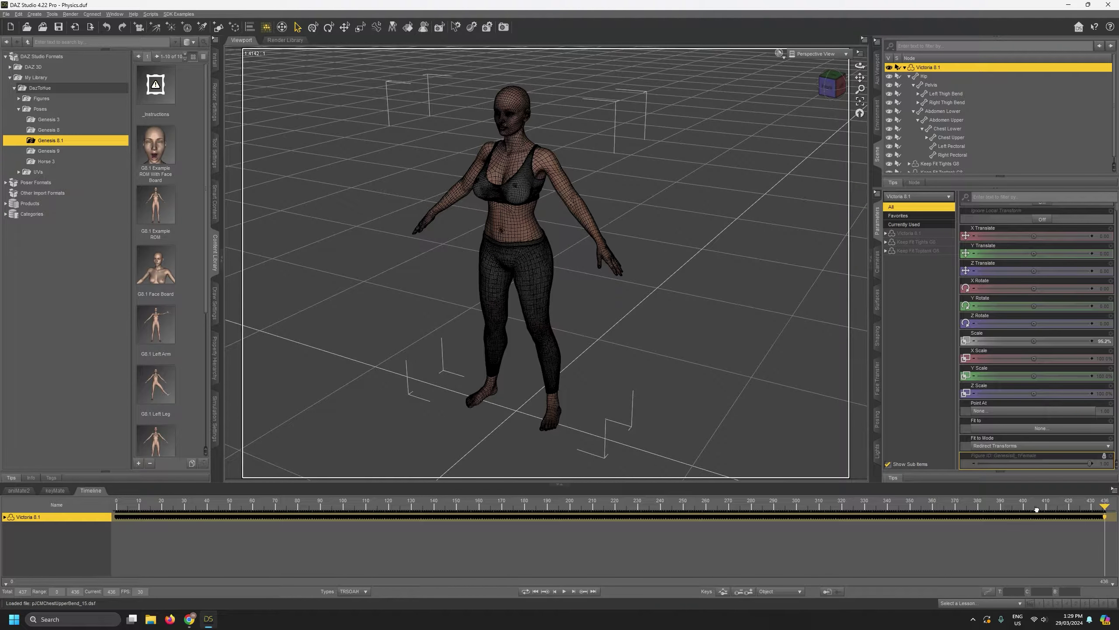
drag(1037, 509, 22, 498)
click(905, 68)
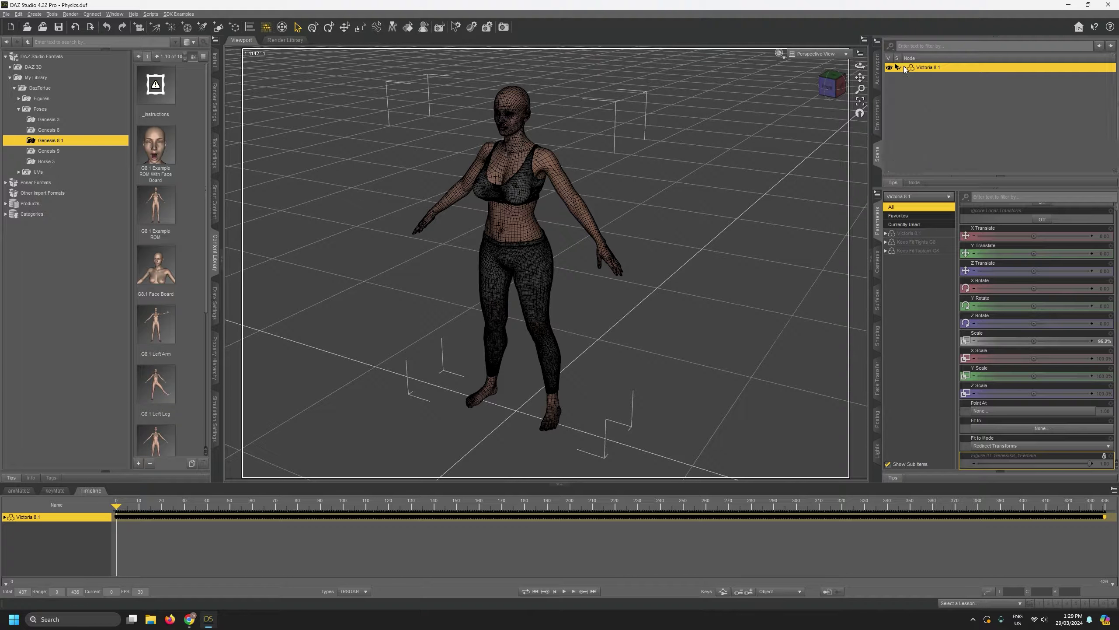
Start a Daz To Maya bridge export of Victoria 8.1 with the asset type set to Animation.
click(11, 17)
mouse_move(26, 127)
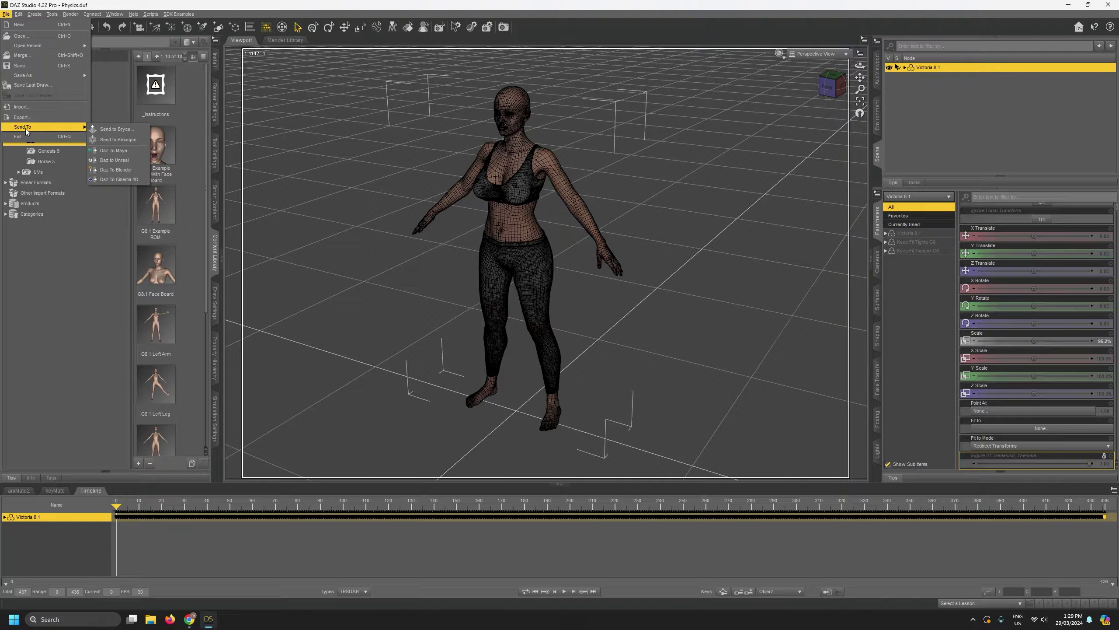
click(113, 151)
click(384, 281)
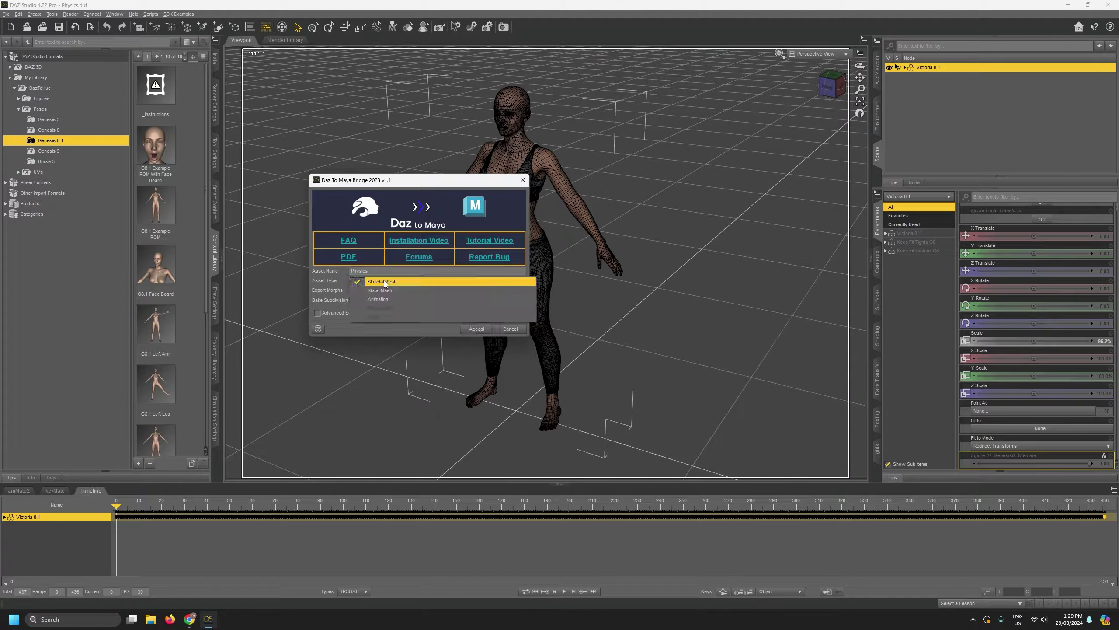
click(378, 300)
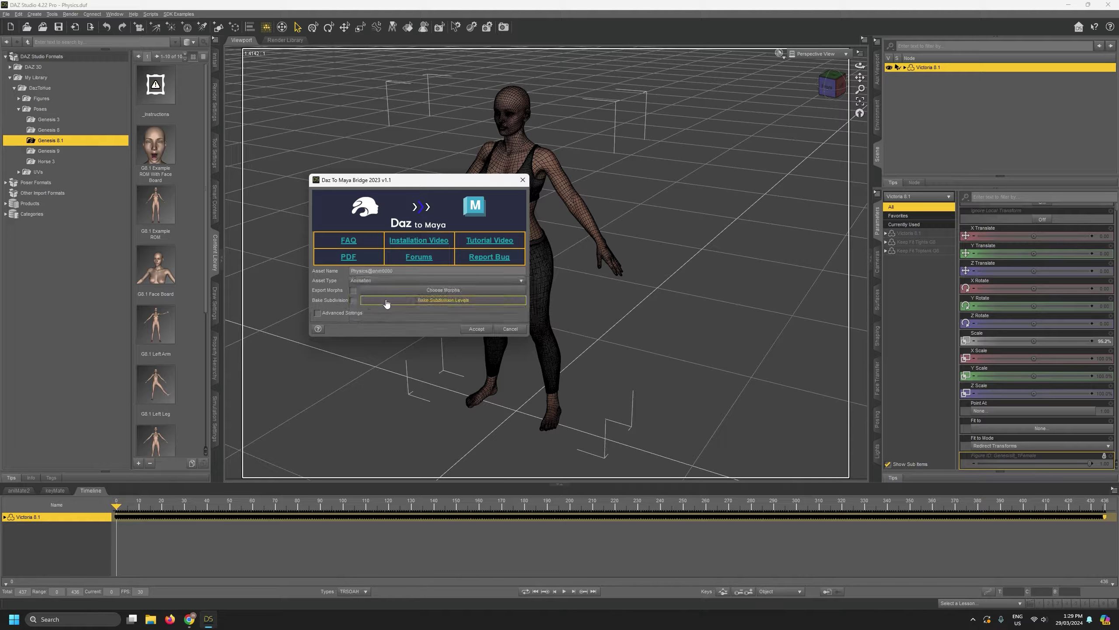
Enable subdivision baking, choose bake levels for Victoria 8.1, the Keep Fit tights and the tank top, and run the Maya export.
click(353, 300)
click(426, 301)
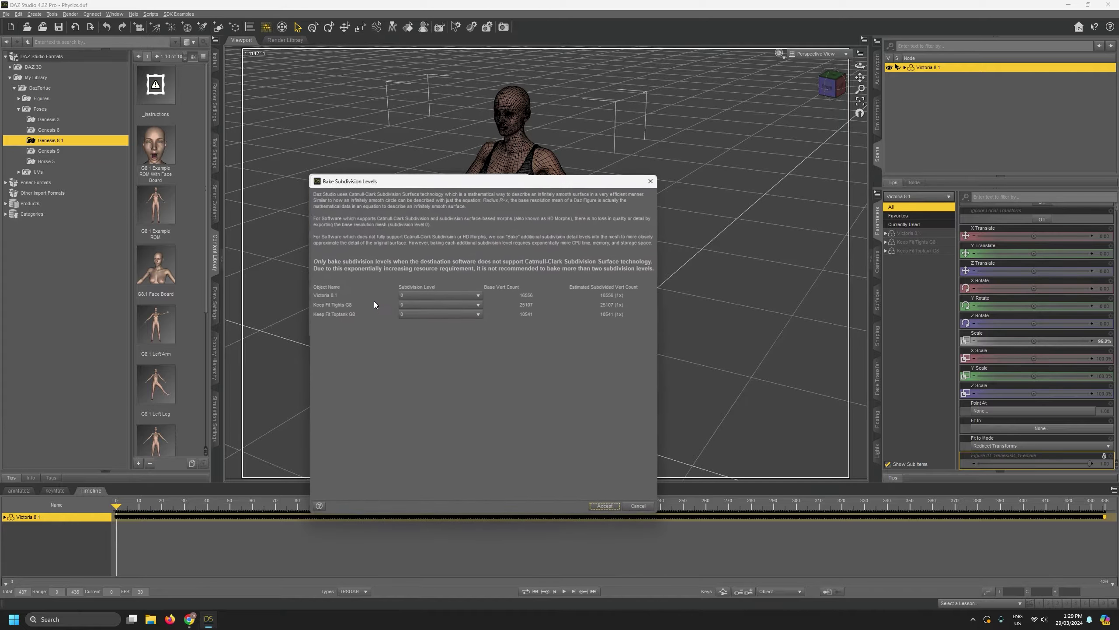
click(427, 298)
click(421, 305)
click(412, 306)
click(416, 315)
click(418, 314)
click(421, 324)
click(605, 507)
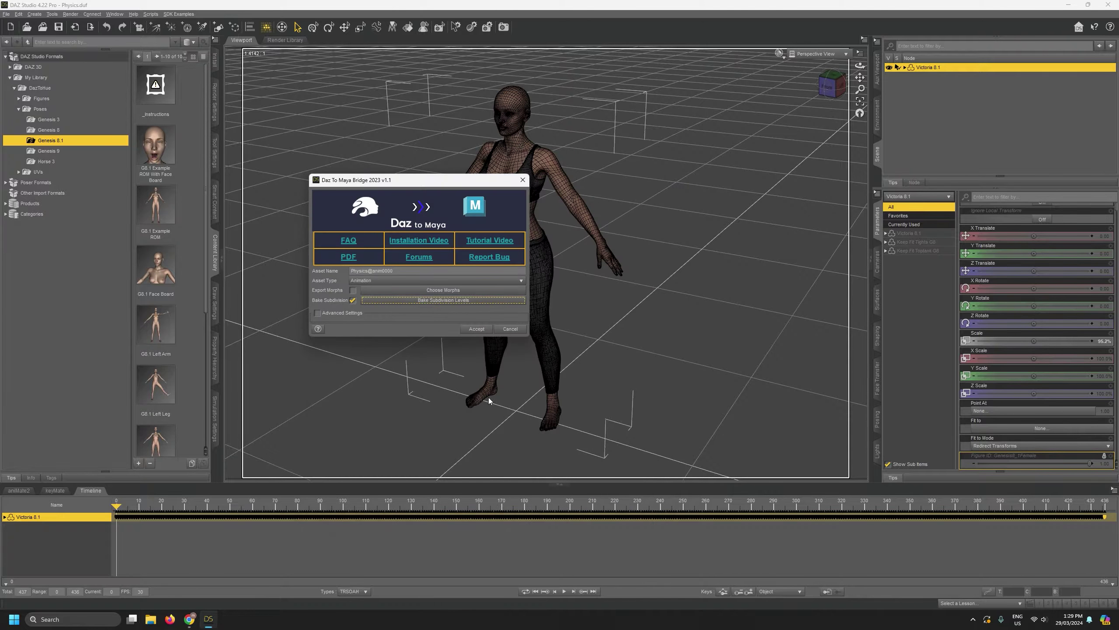
click(476, 329)
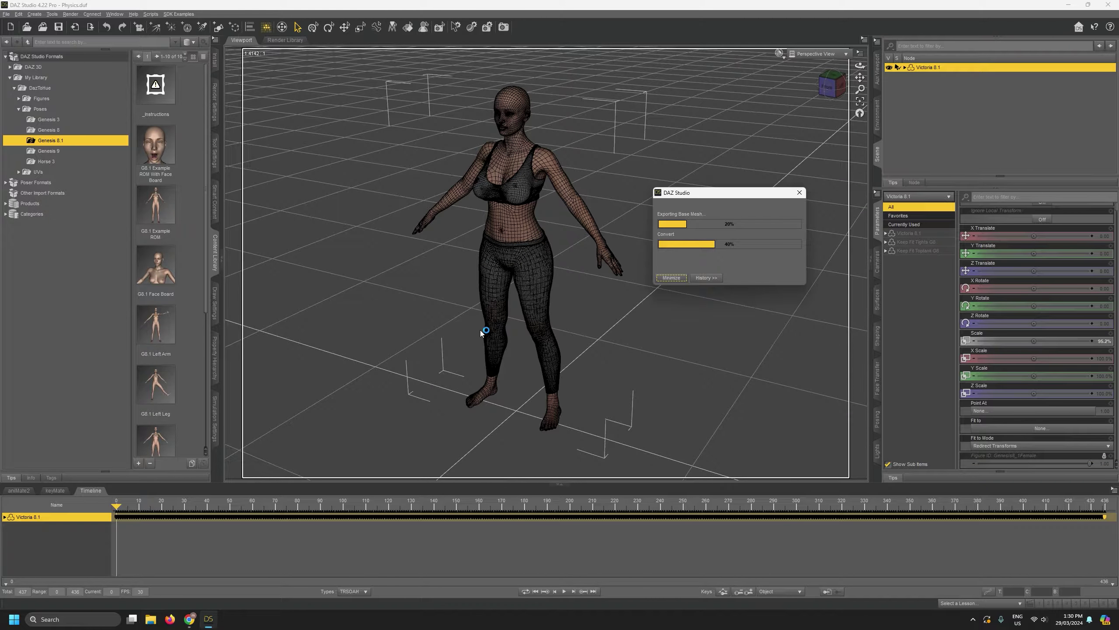
In Sagan Alembic Exporter, disable armature empties, switch the Current SubD Level output from Blender/Houdini to Maya, and open the Objects naming for editing.
click(18, 14)
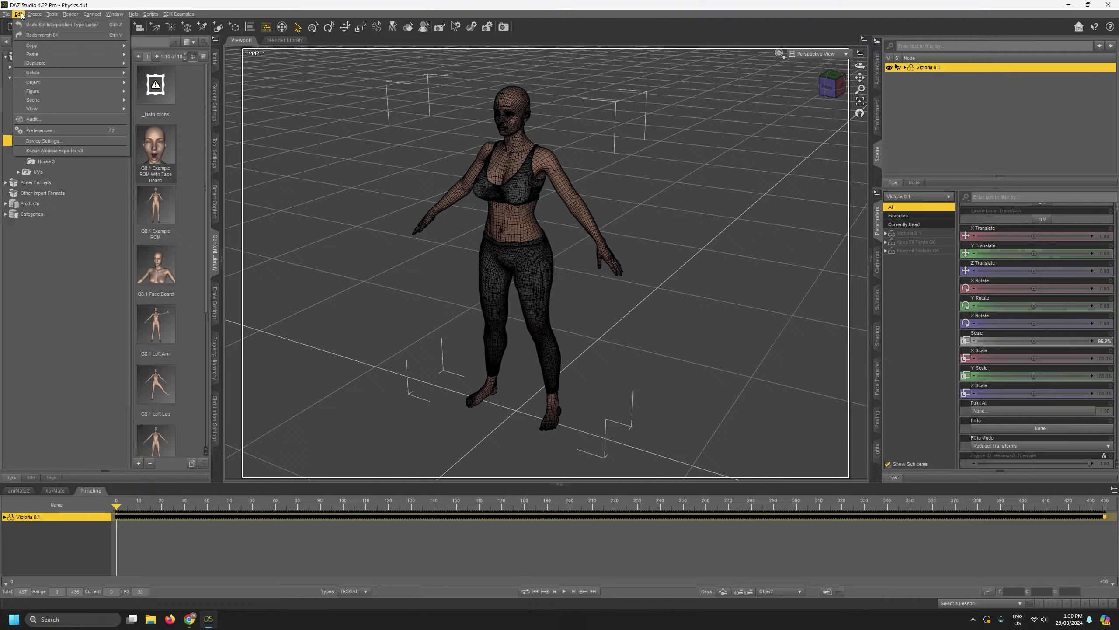
click(48, 151)
click(345, 156)
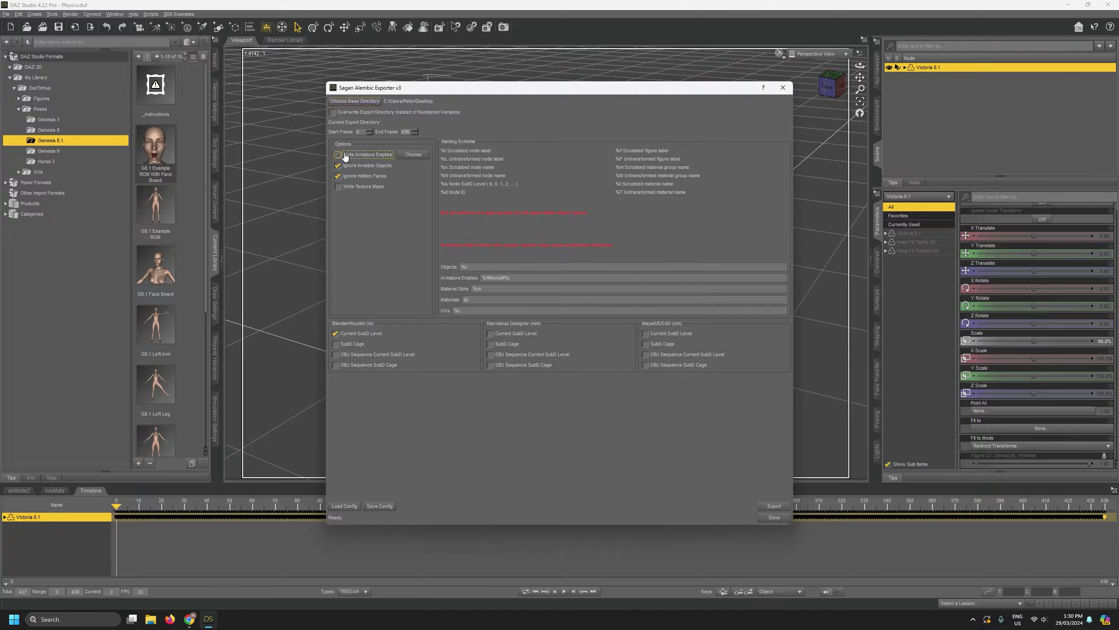
click(336, 333)
click(646, 333)
click(467, 267)
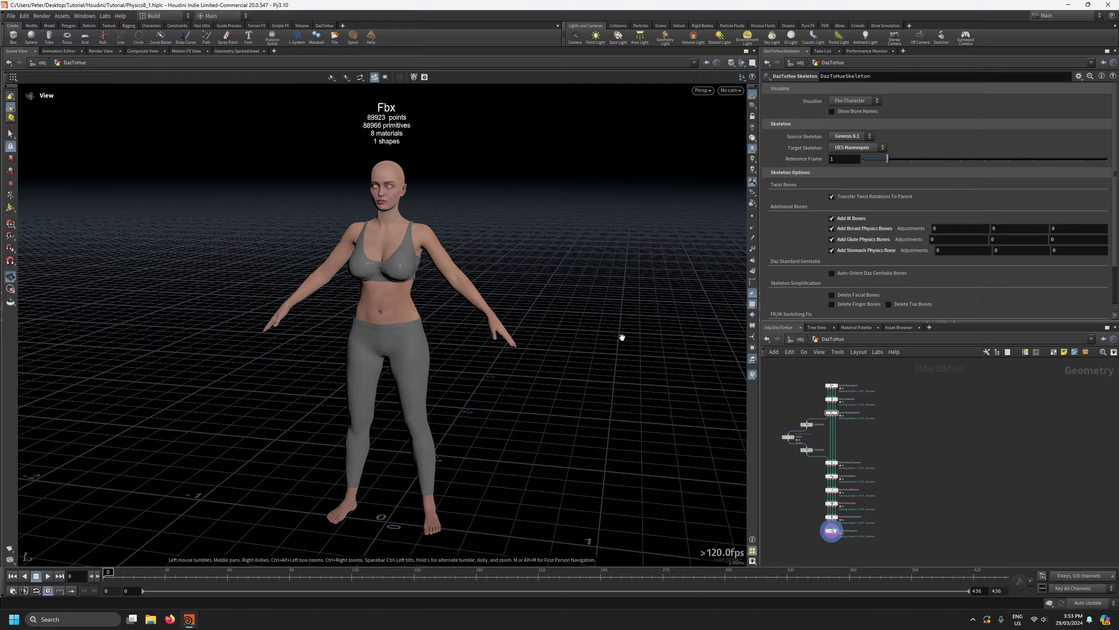
In Houdini, examine the character at the DazToHueSkeleton, DazToHueOcclusion and DazToHueMaterial nodes.
mouse_move(834, 520)
scroll(840, 408, up, 3)
click(821, 422)
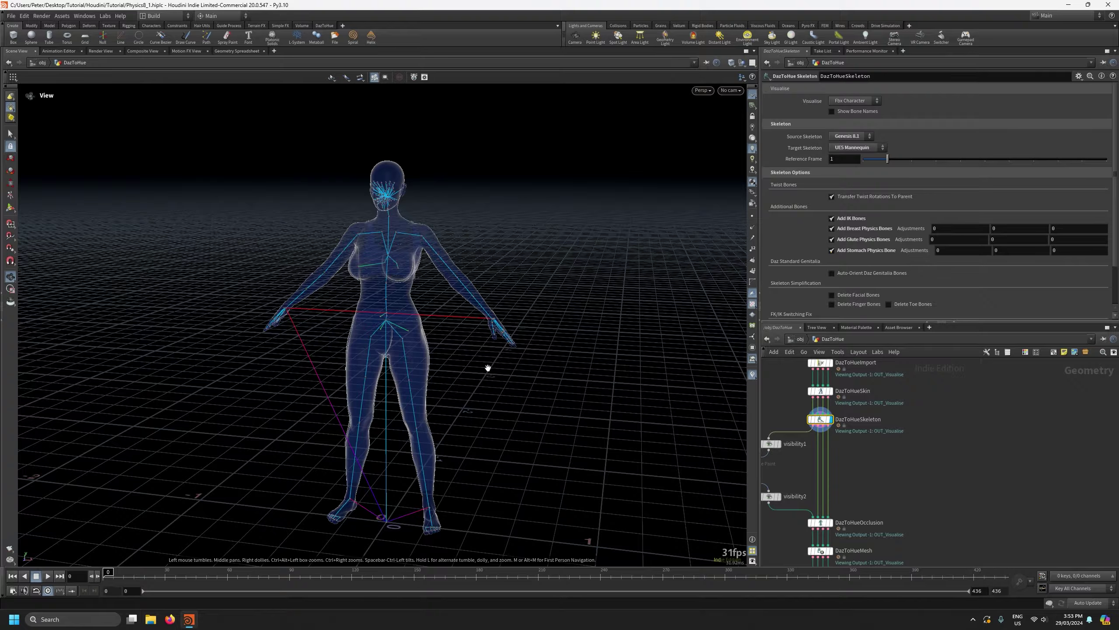
drag(458, 346, 430, 342)
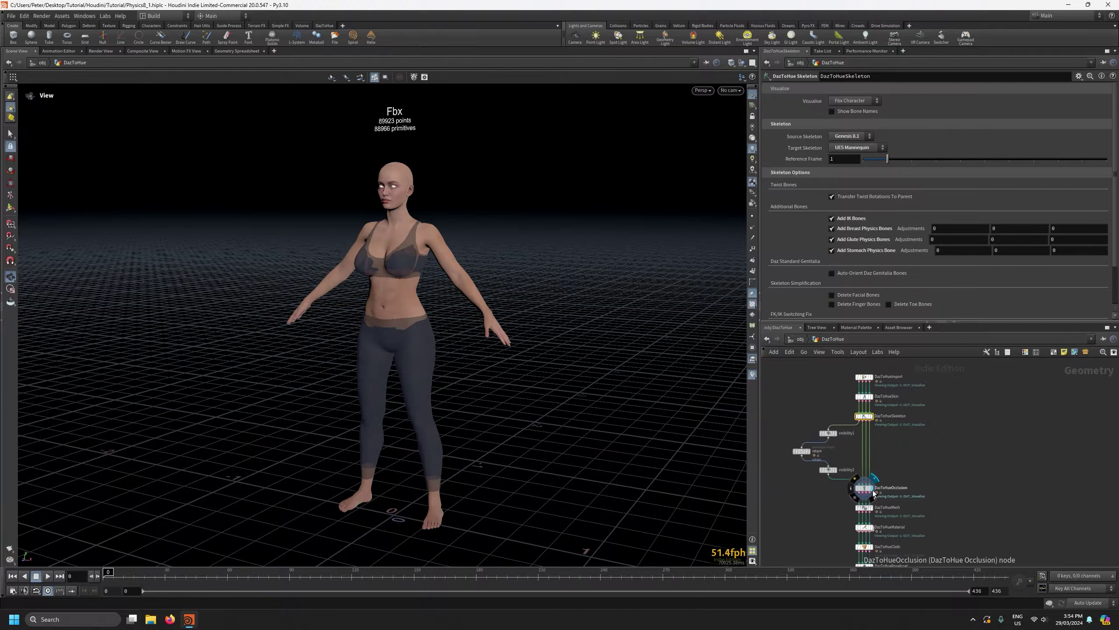
drag(724, 454, 605, 387)
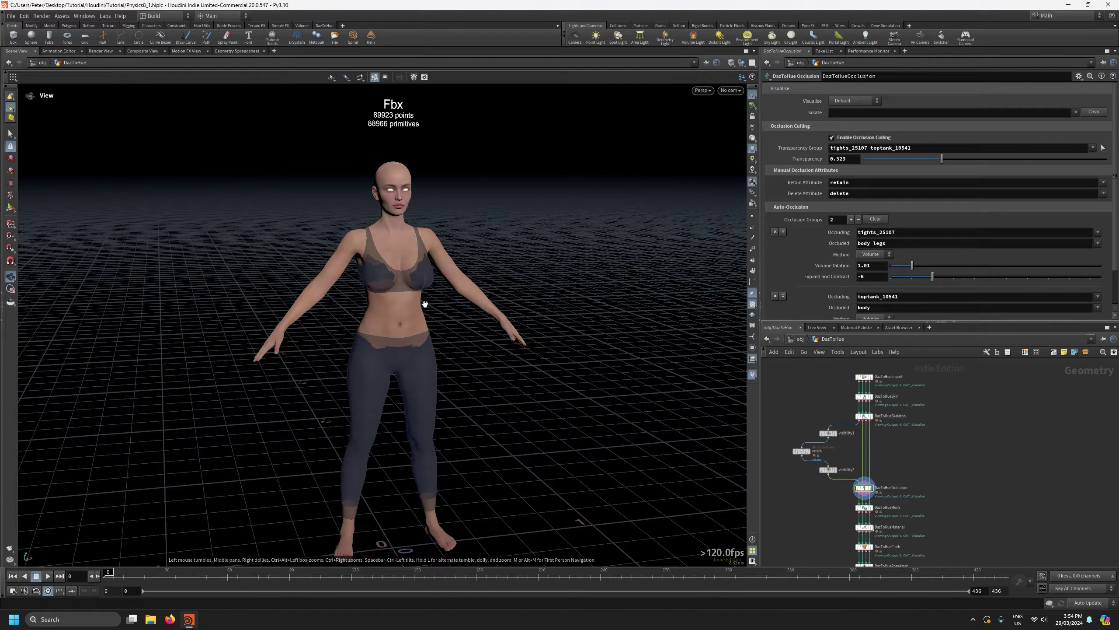
middle_drag(841, 526, 842, 477)
click(872, 478)
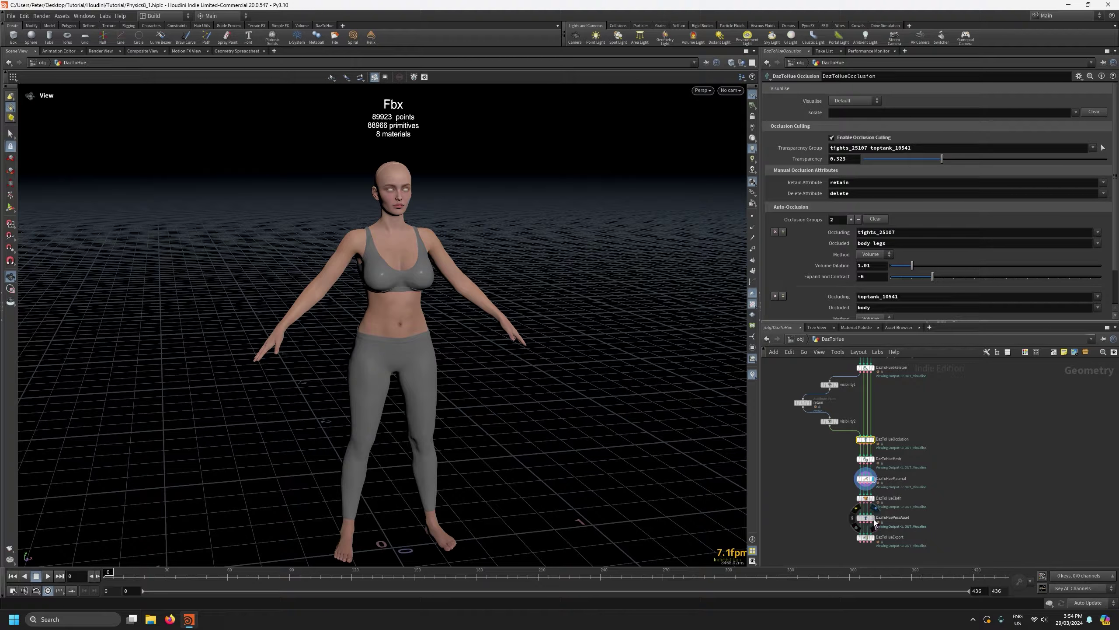
Display and select the DazToHuePoseAsset node and load its G8.1 Example ROM preset.
click(874, 518)
click(862, 519)
drag(559, 281, 577, 330)
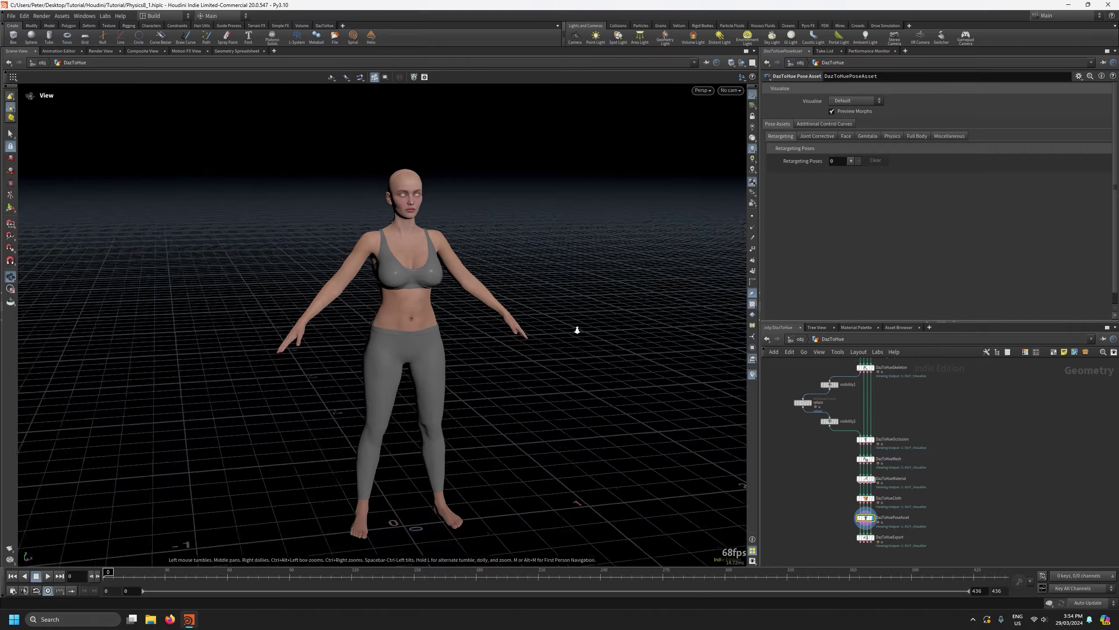
right_drag(577, 330, 548, 367)
middle_drag(555, 376, 527, 359)
right_drag(484, 335, 488, 334)
drag(488, 333, 500, 332)
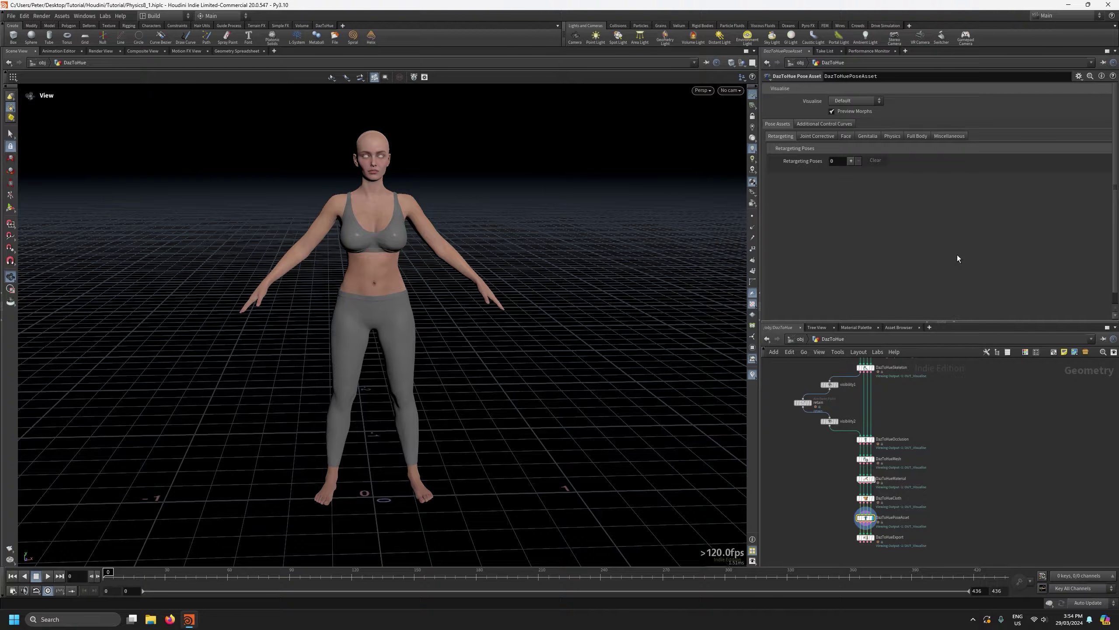
click(1079, 76)
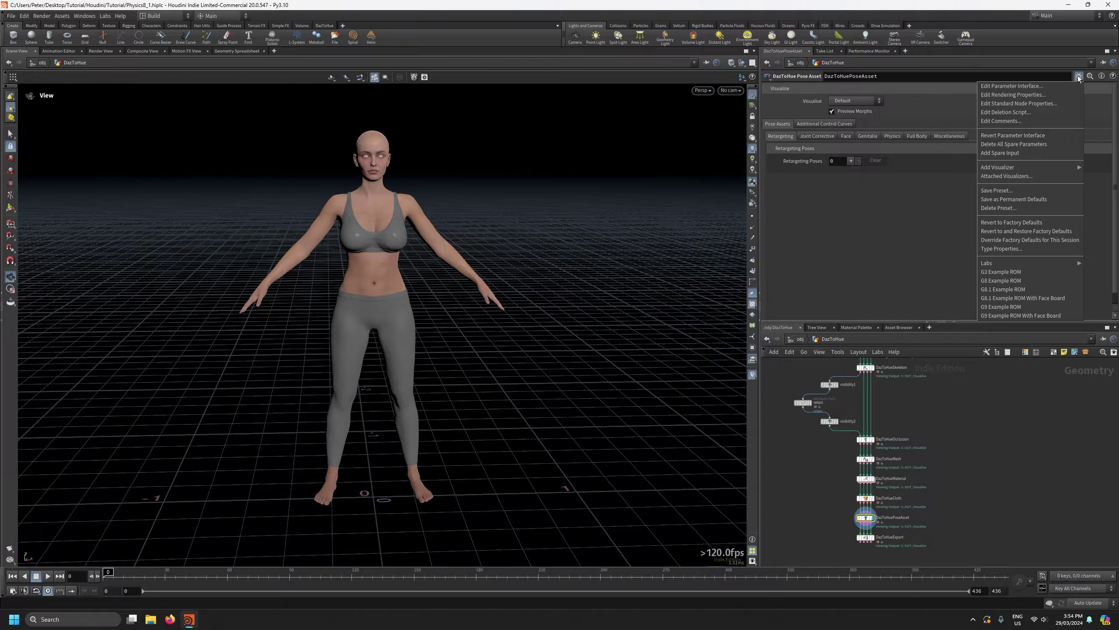
click(1003, 290)
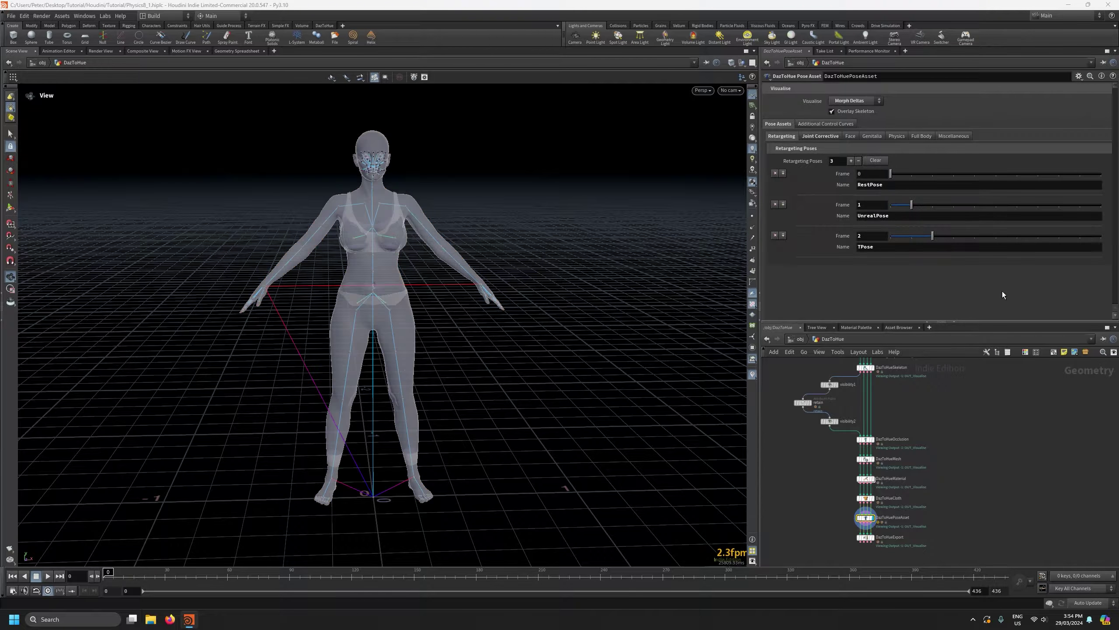
Review the joint corrective entries through to the last one and scrub the timeline to frame 413.
click(831, 135)
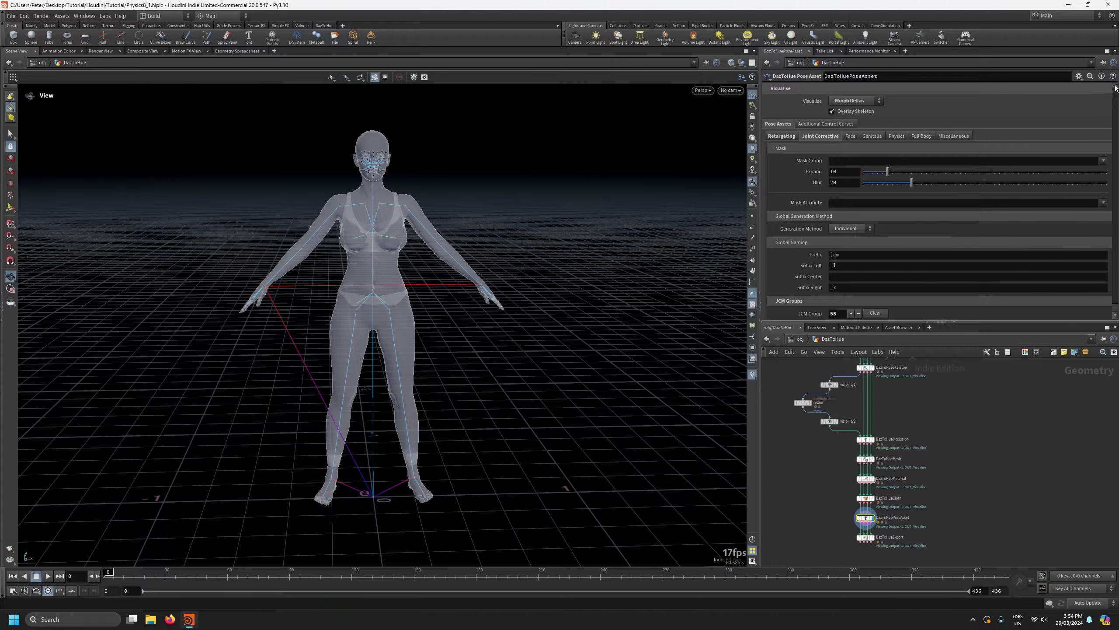
drag(1115, 91, 1114, 311)
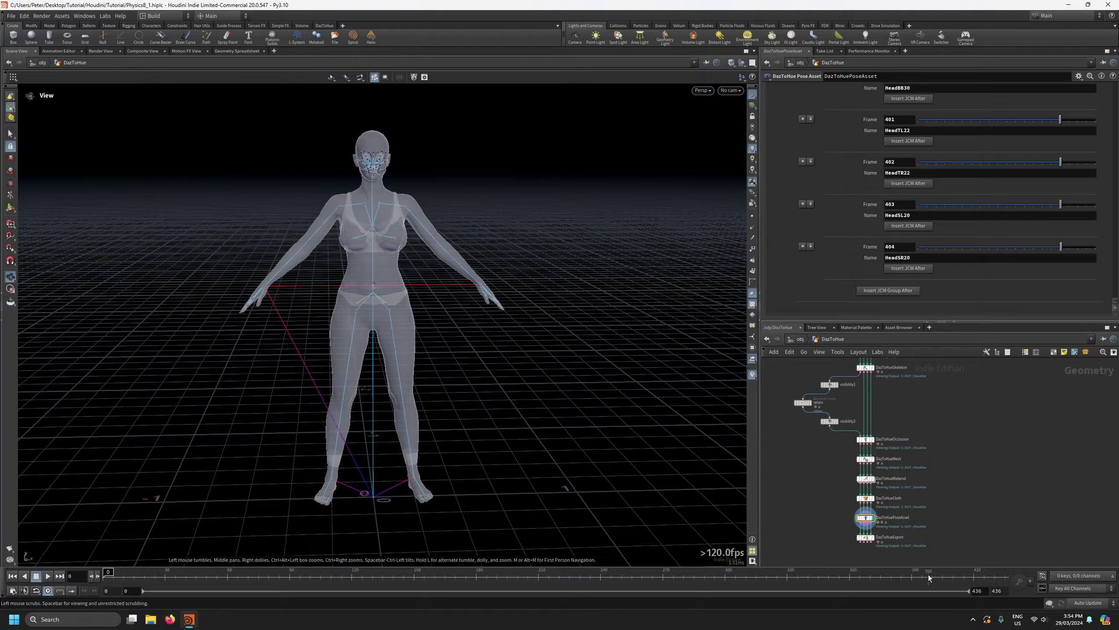
click(969, 575)
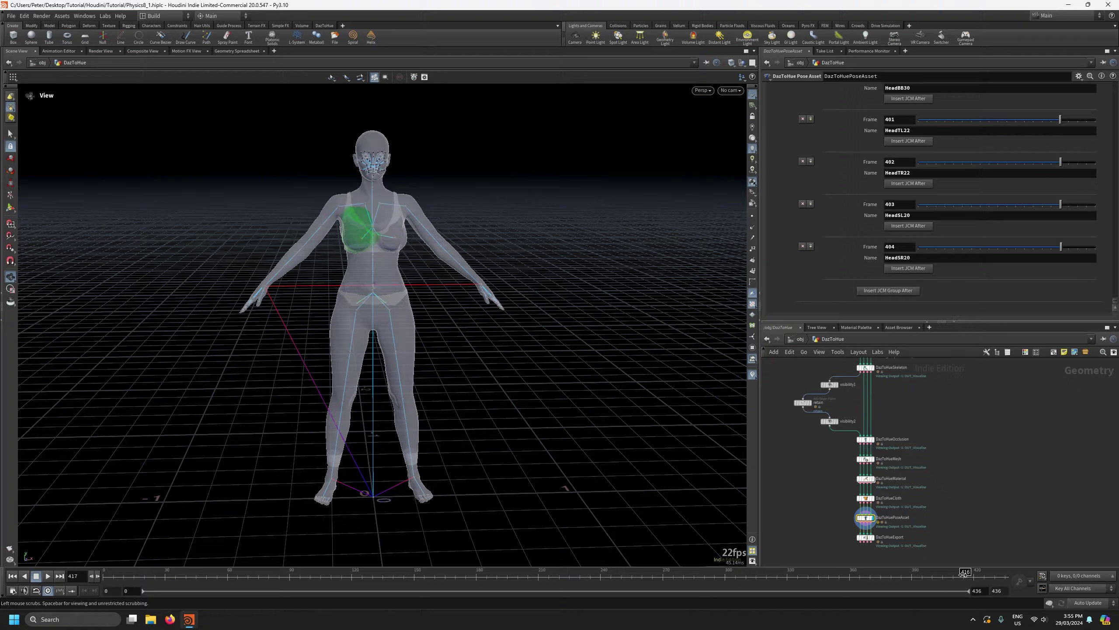
mouse_move(957, 573)
mouse_down()
mouse_move(947, 573)
mouse_move(983, 572)
mouse_move(960, 573)
mouse_up()
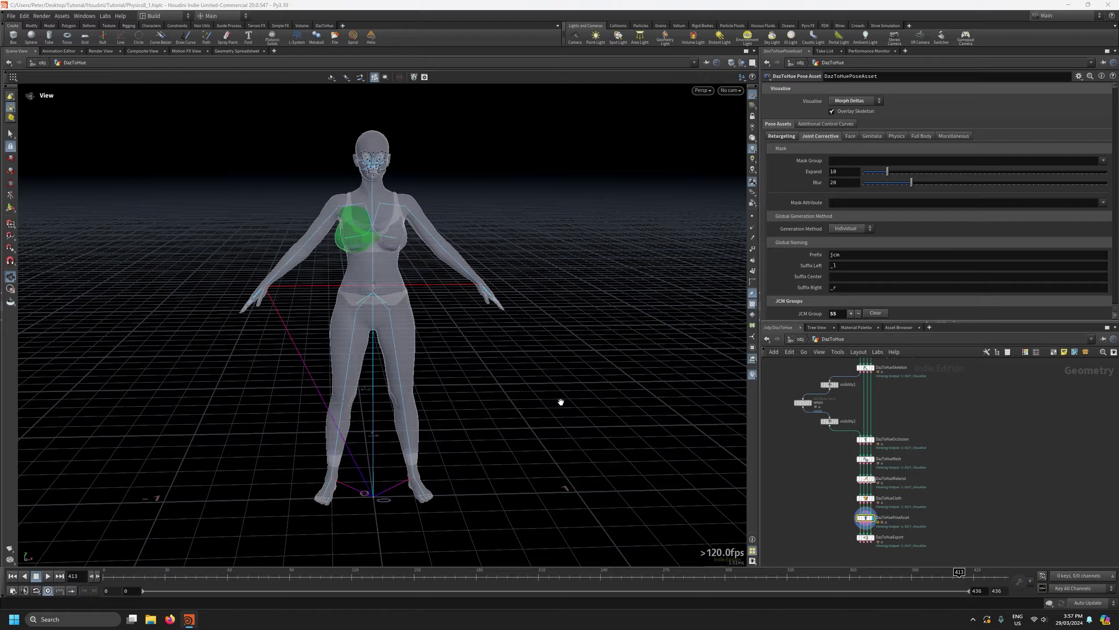
Examine the breast's morph deltas close up at frame 413 and check the pose asset node in the network.
right_drag(535, 392, 404, 51)
drag(388, 277, 400, 278)
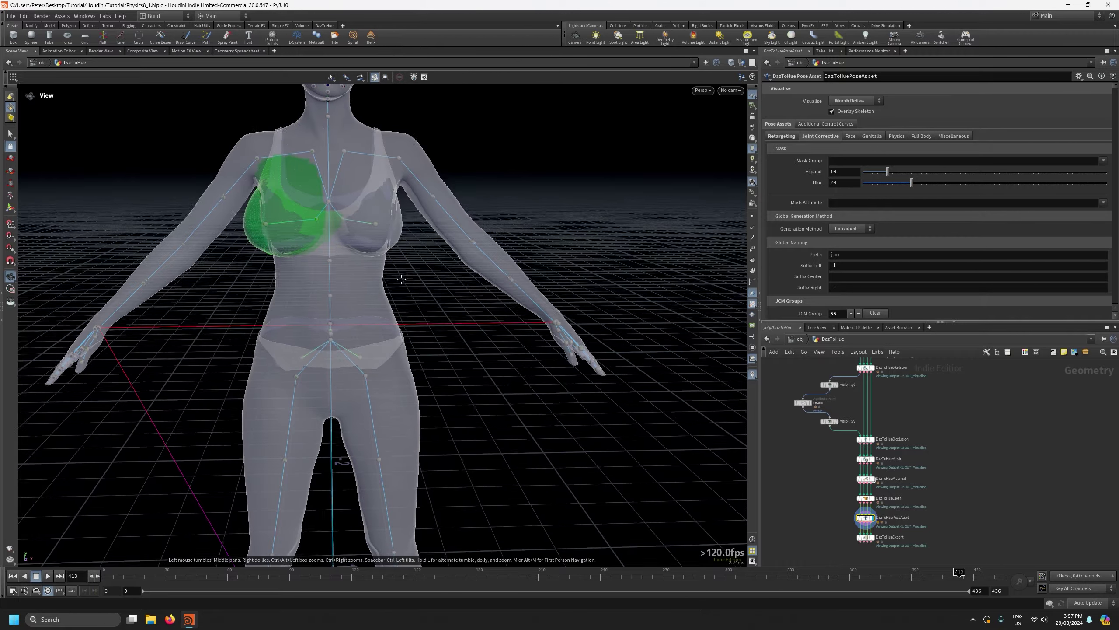
middle_drag(401, 278, 405, 385)
right_drag(405, 384, 416, 357)
drag(415, 357, 407, 347)
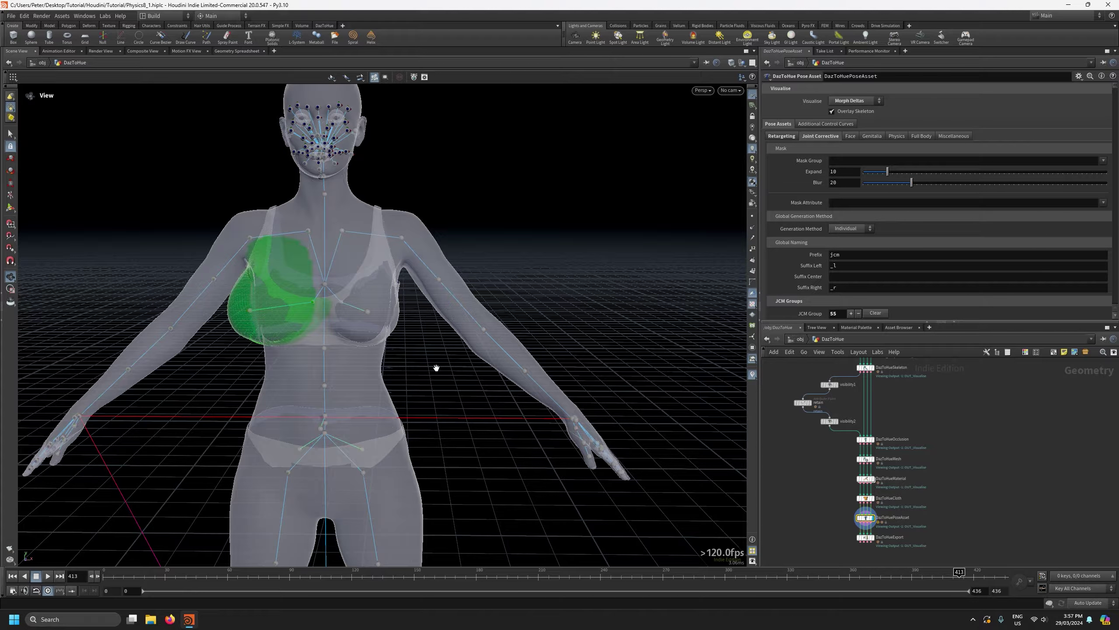
mouse_move(866, 520)
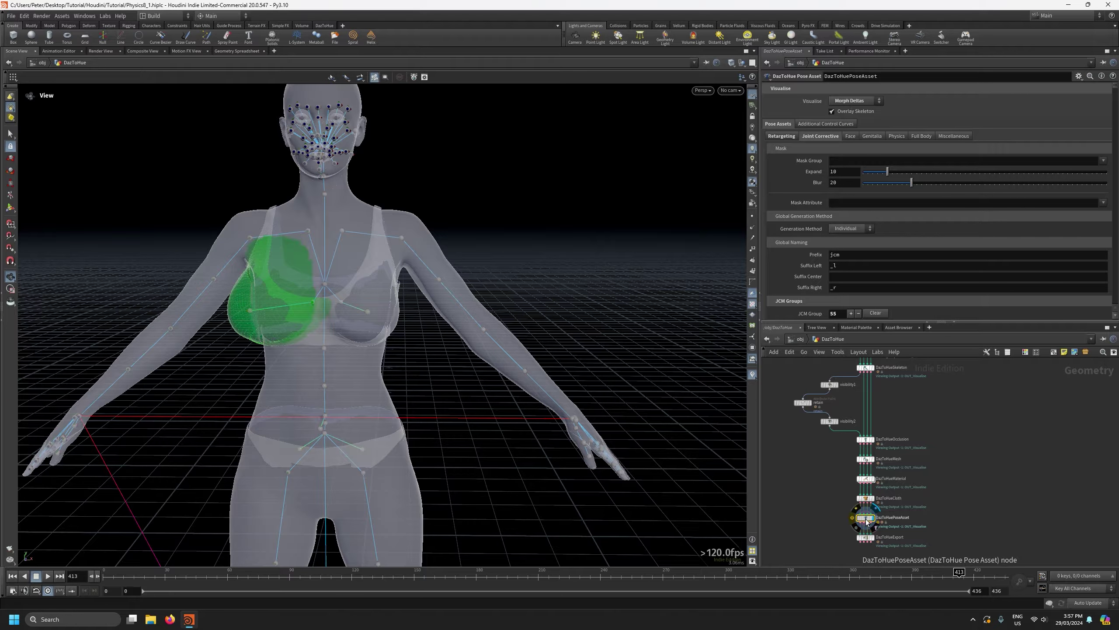
scroll(857, 518, up, 3)
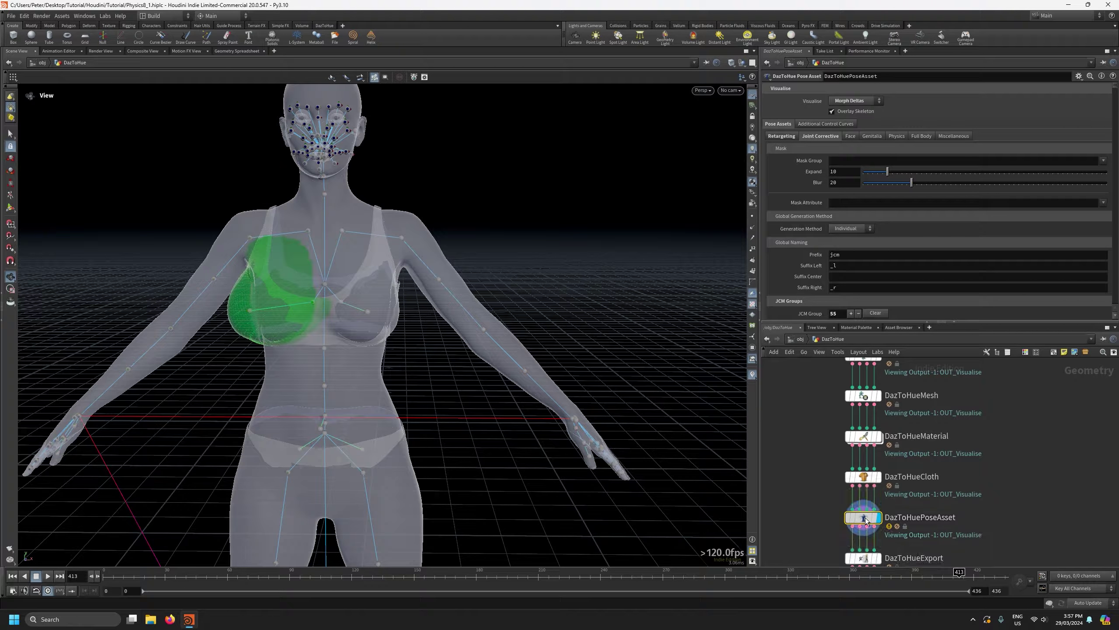
scroll(866, 521, down, 2)
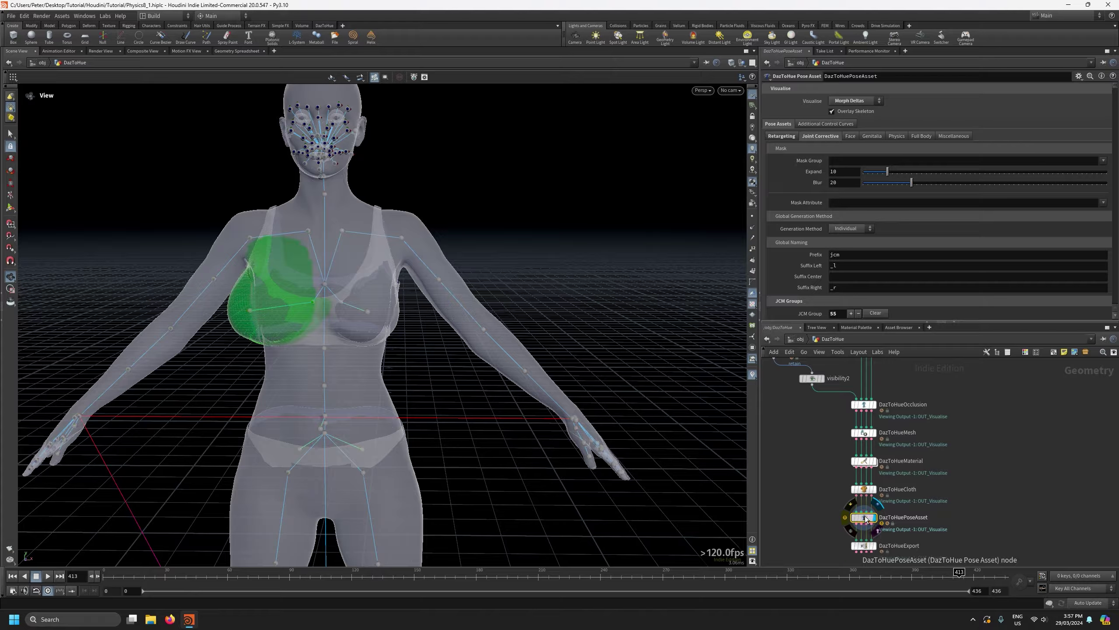
For the pose asset's physics, visualise Physics Helpers, turn on Show Helpers and add one PHY group.
click(893, 136)
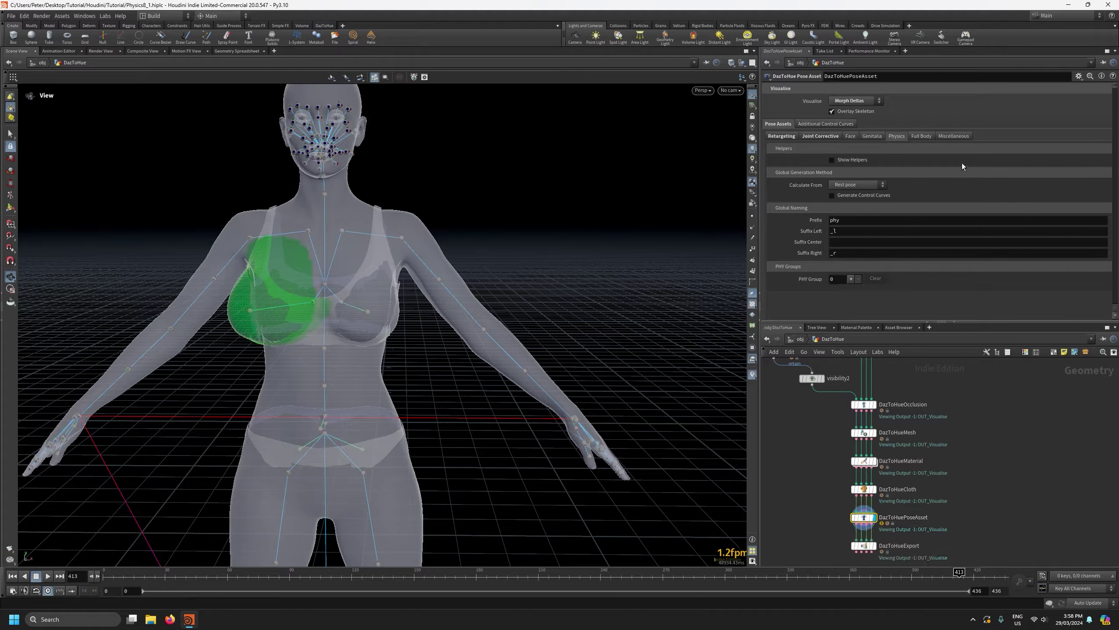
click(852, 101)
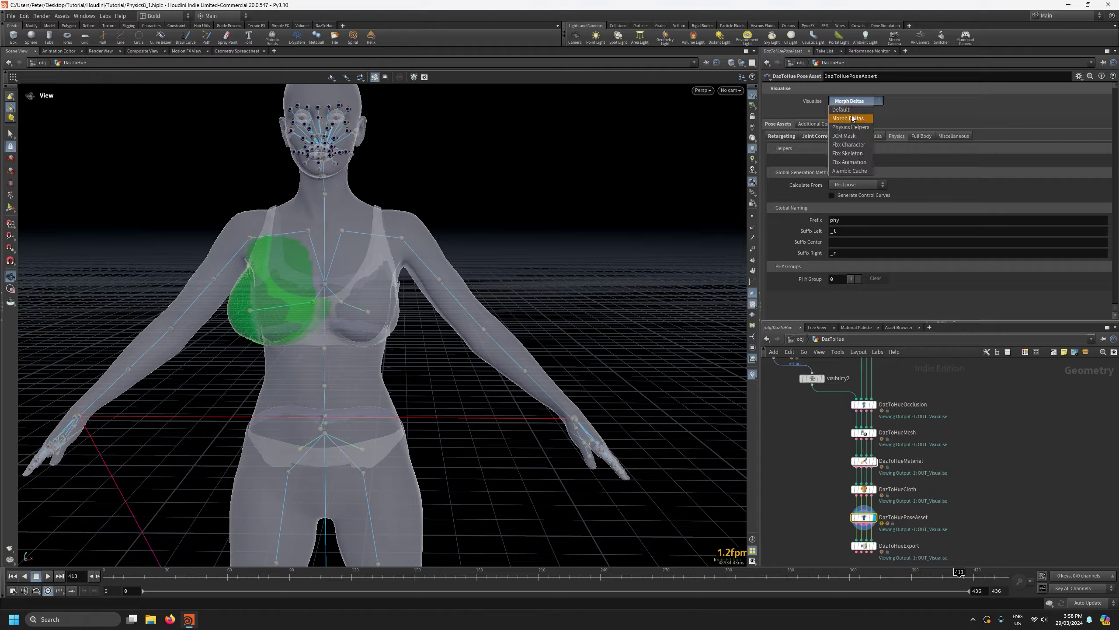
click(852, 127)
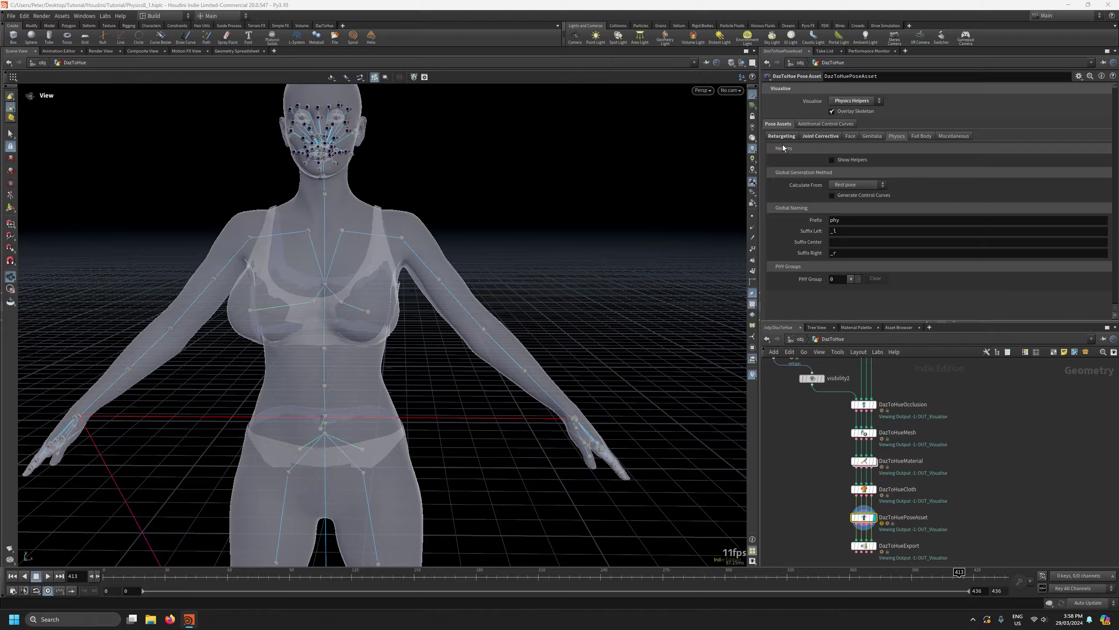
click(832, 160)
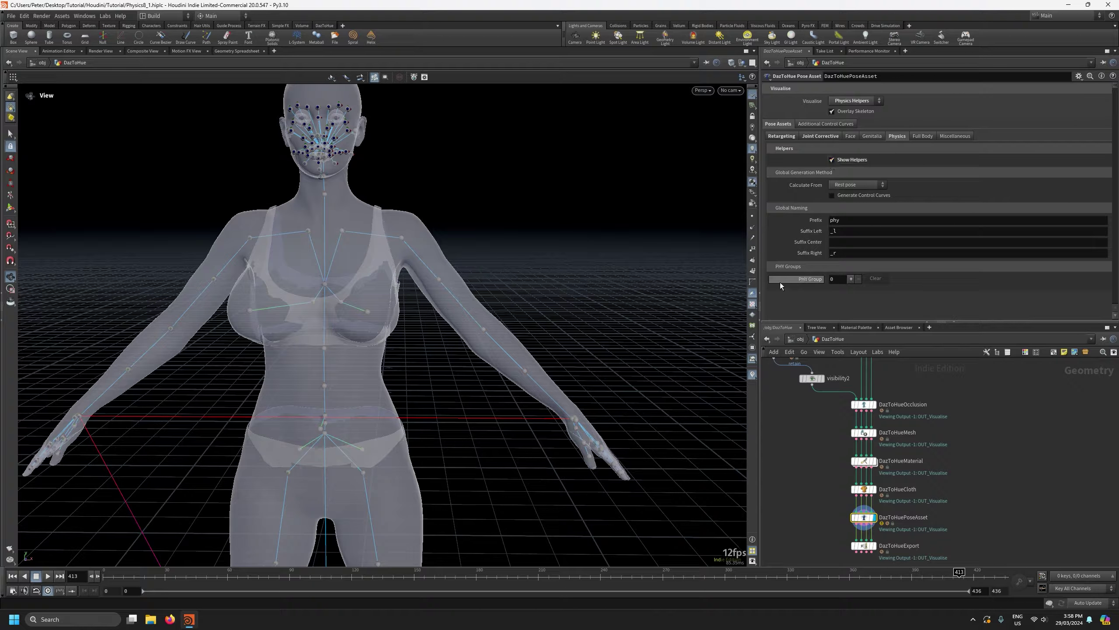
click(851, 279)
scroll(942, 254, down, 4)
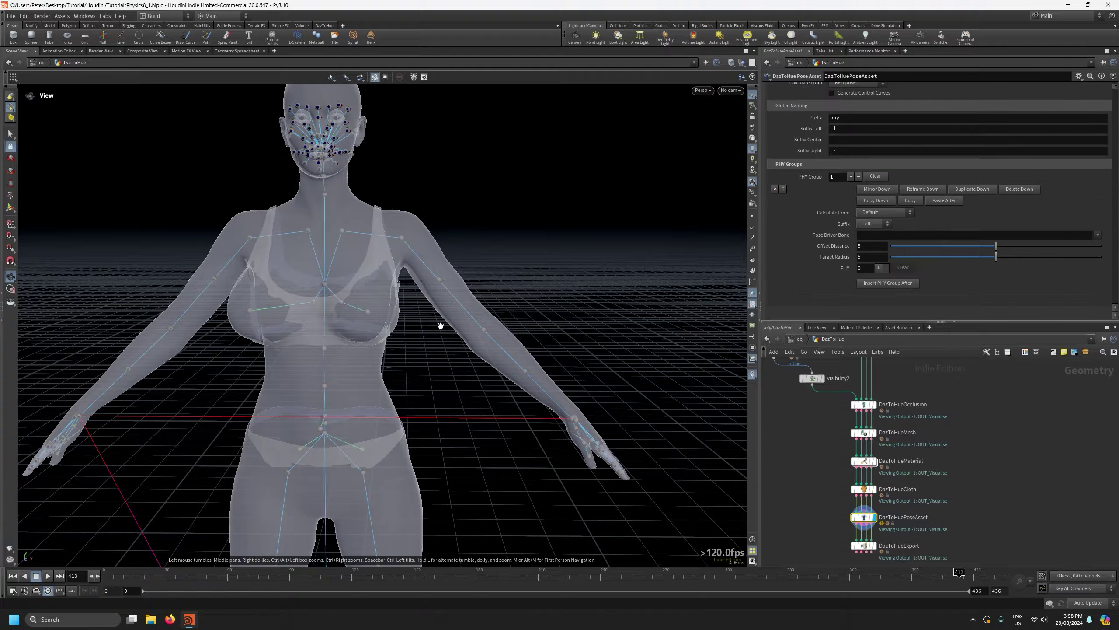
Move the timeline to frame 405 and set the PHY group's Pose Driver Bone to breast_l.
click(949, 574)
drag(949, 573, 943, 572)
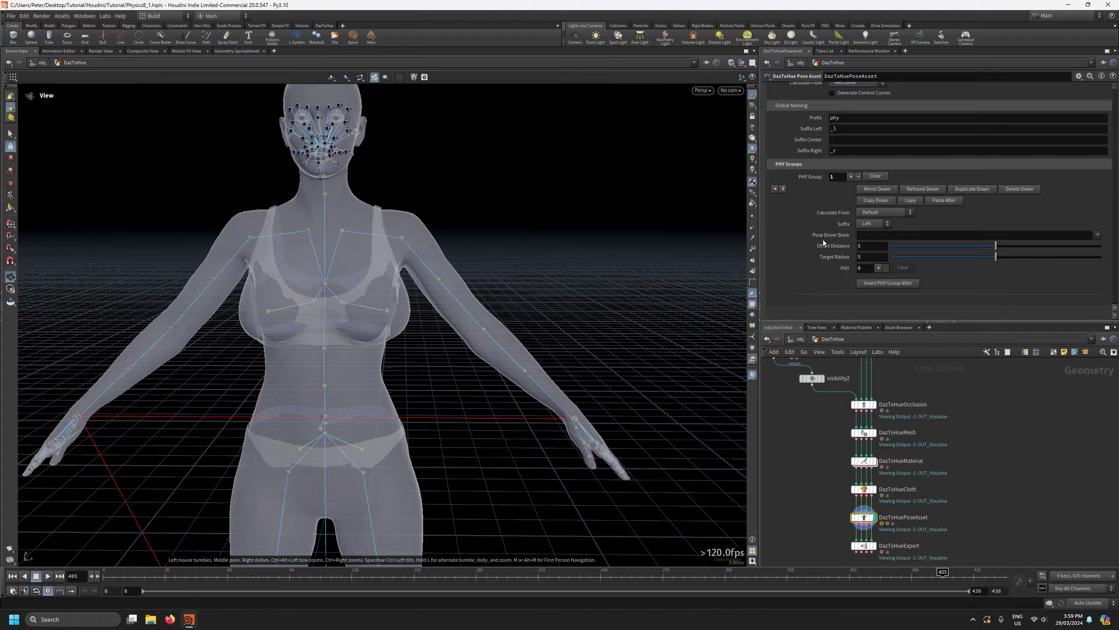
click(1097, 235)
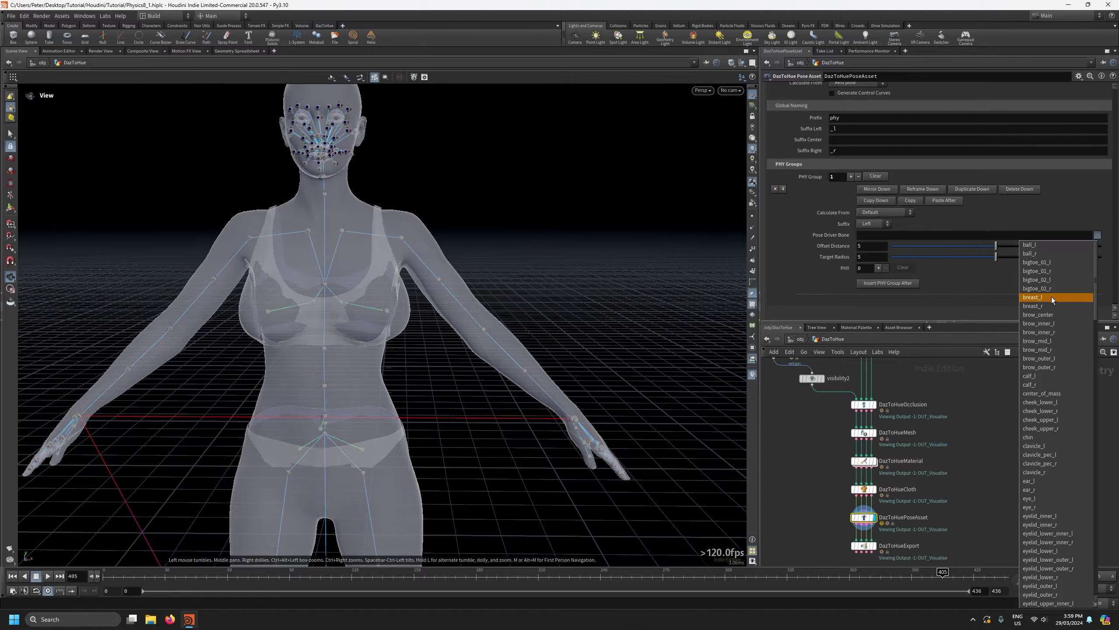
click(1034, 297)
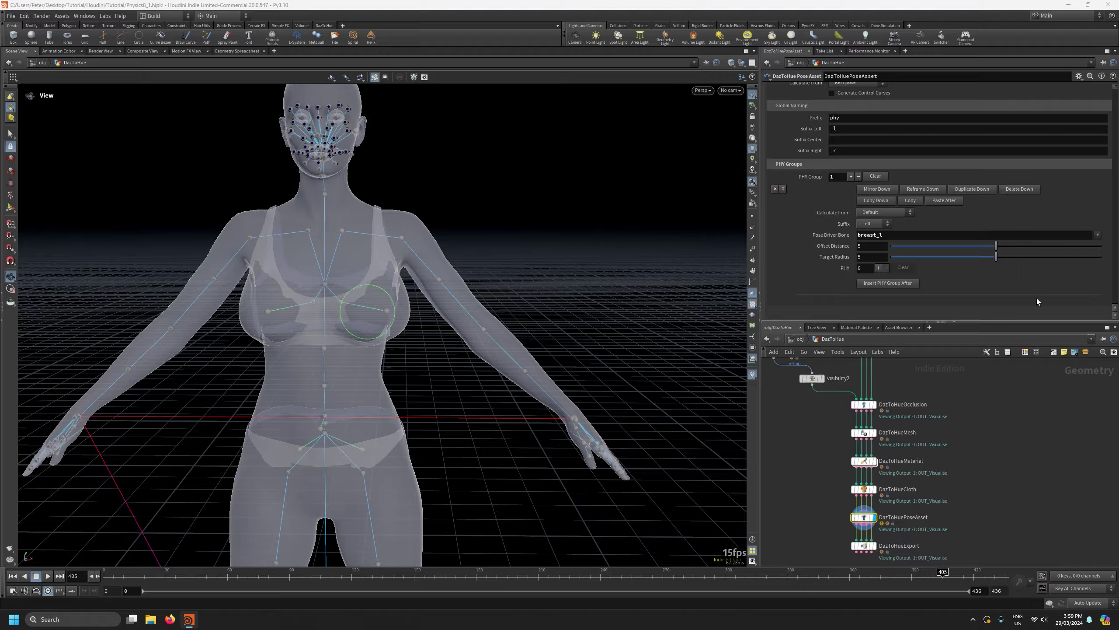
Check the additional physics bone options on the DazToHueSkeleton node and return to the DazToHuePoseAsset node.
scroll(987, 440, down, 4)
scroll(933, 466, up, 5)
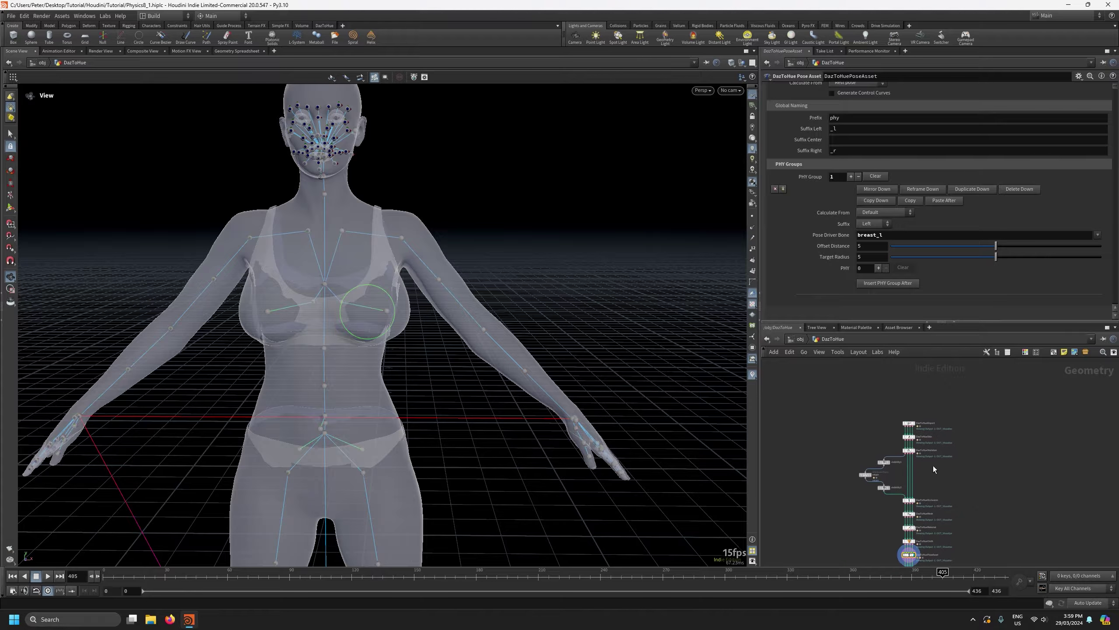
click(873, 428)
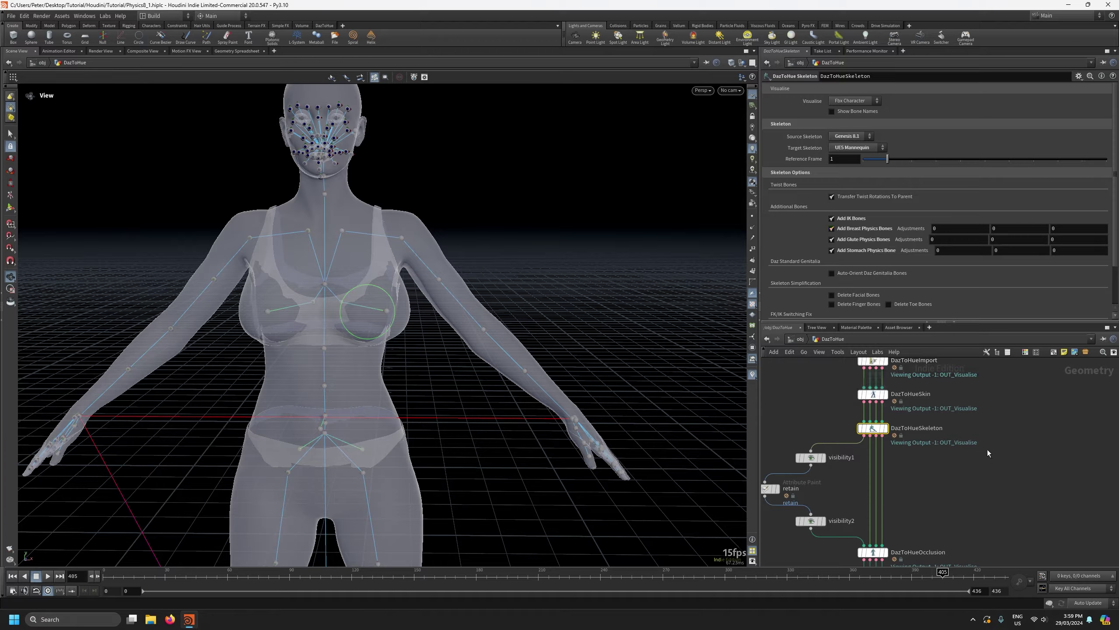
scroll(987, 451, down, 4)
scroll(969, 545, up, 4)
scroll(944, 554, up, 3)
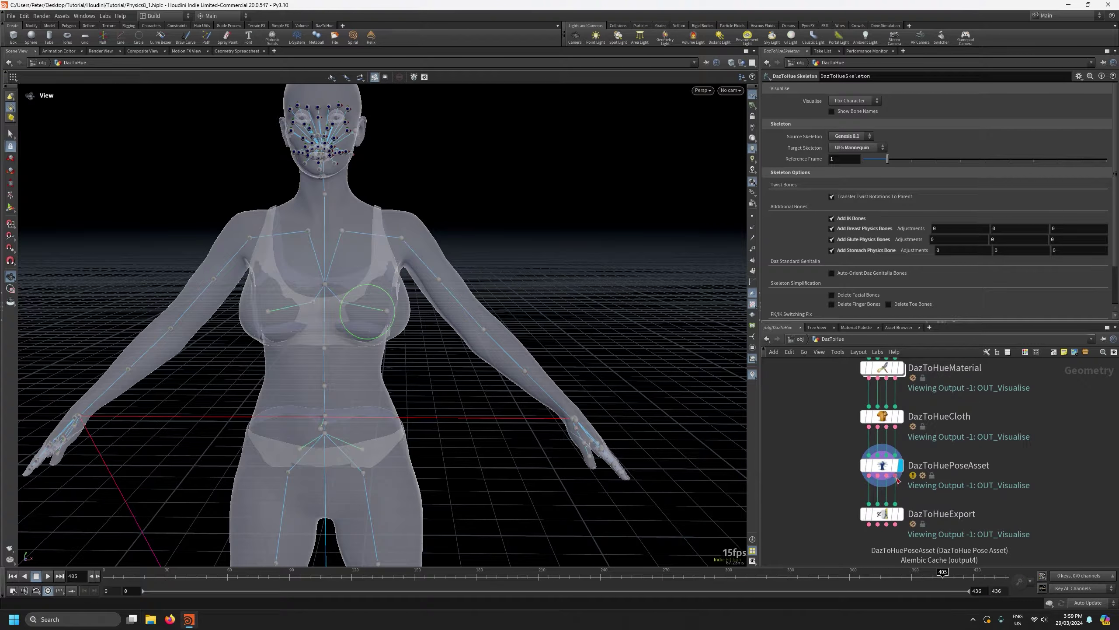
click(883, 465)
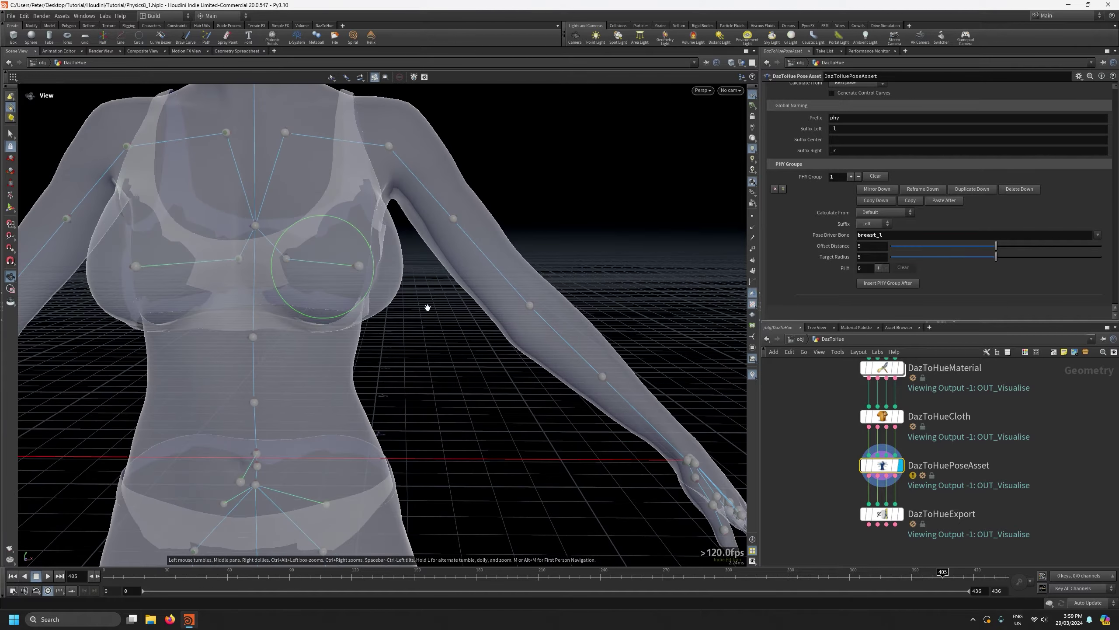
Try an Offset Distance of 5.84 on the breast_l PHY group and undo it.
drag(428, 308, 528, 346)
scroll(543, 369, up, 2)
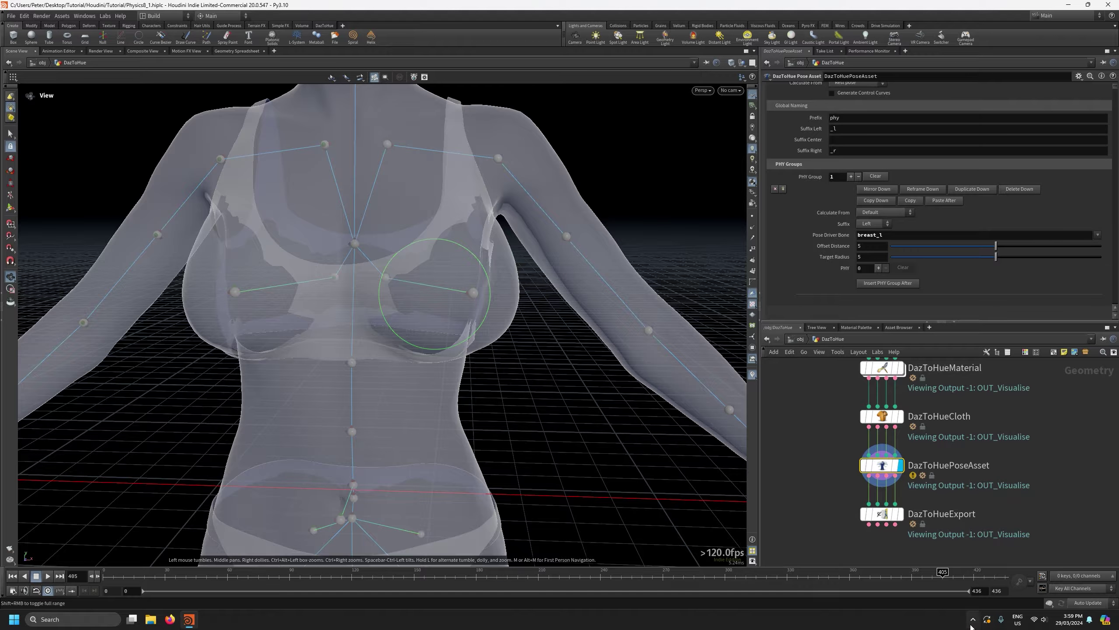
mouse_move(996, 248)
mouse_down()
mouse_move(967, 248)
mouse_move(1014, 255)
mouse_up()
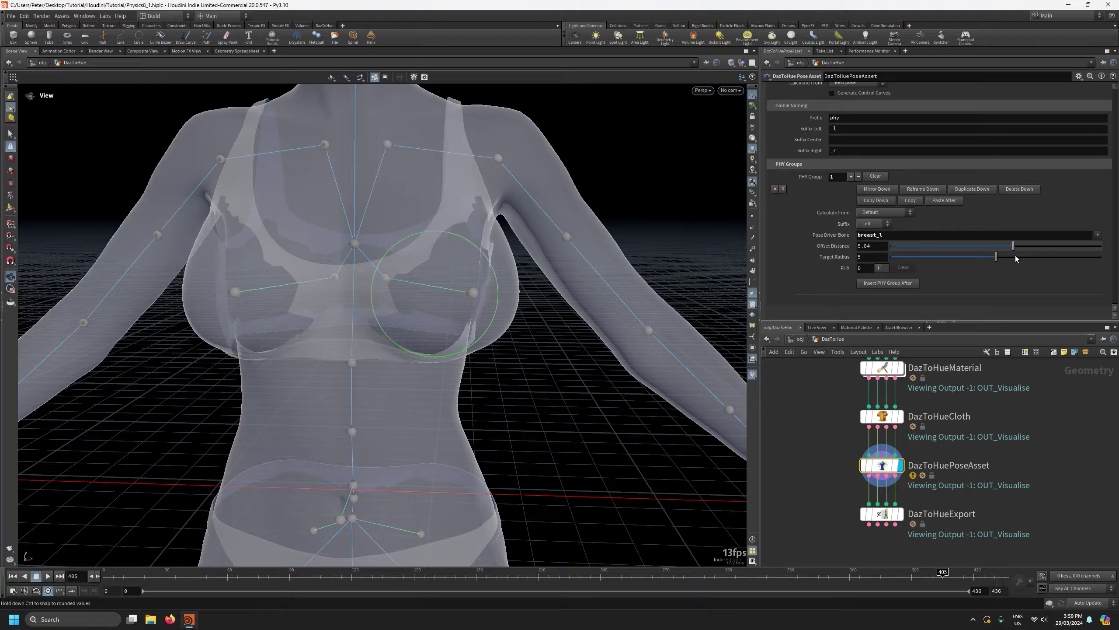
key(ctrl+z)
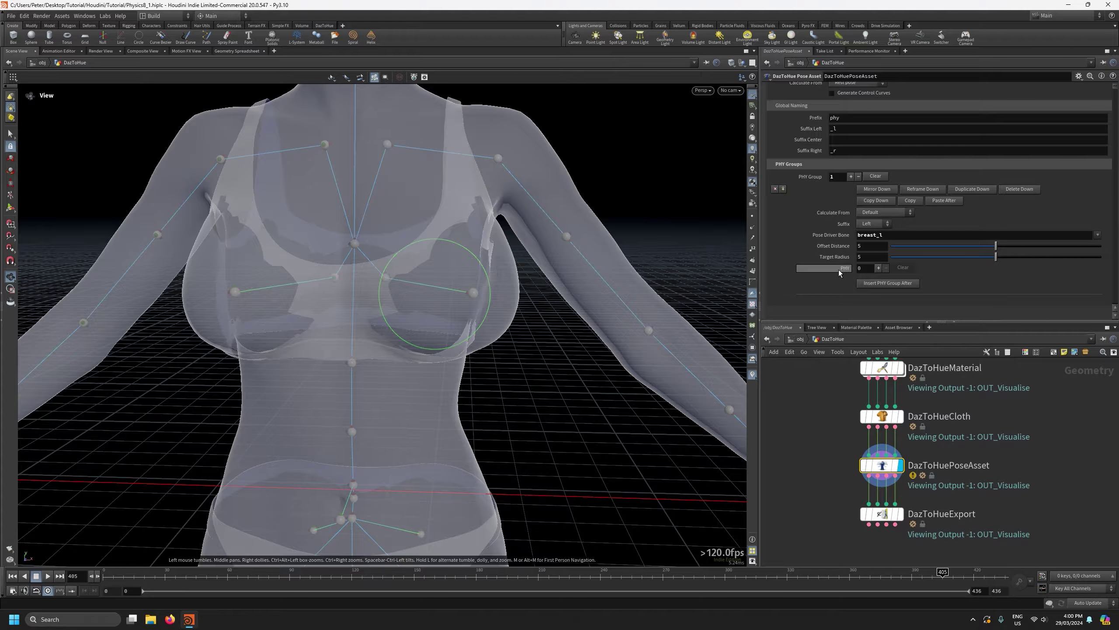
Add a PHY pose to the breast_l group with frame 405 and the name BreastOut.
click(878, 267)
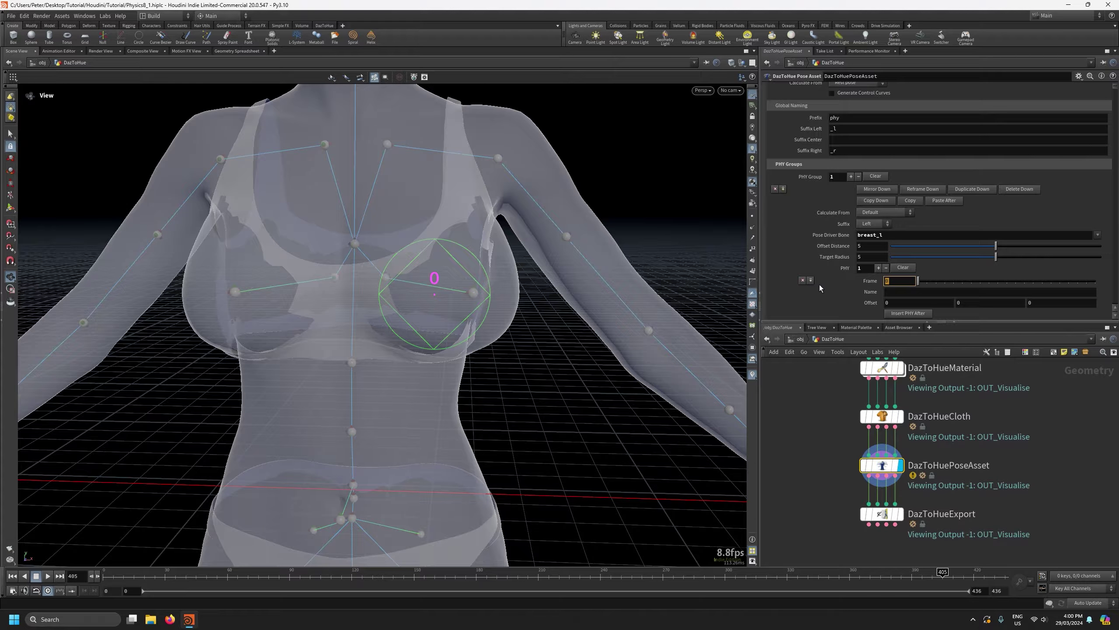
text(405)
key(Return)
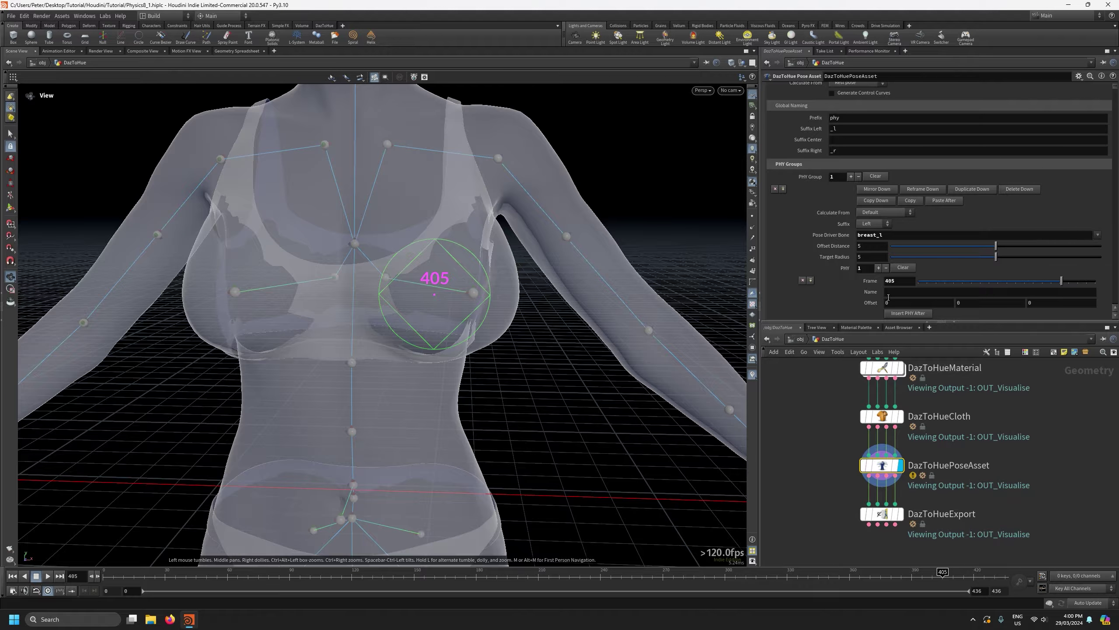
click(902, 292)
text(BreastOut)
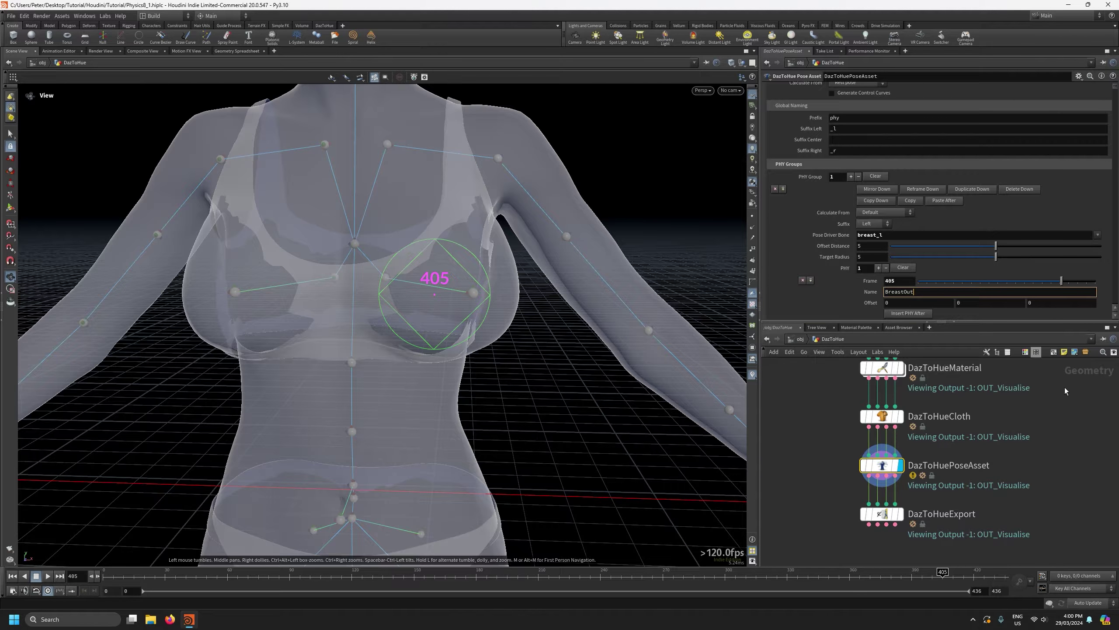
key(Return)
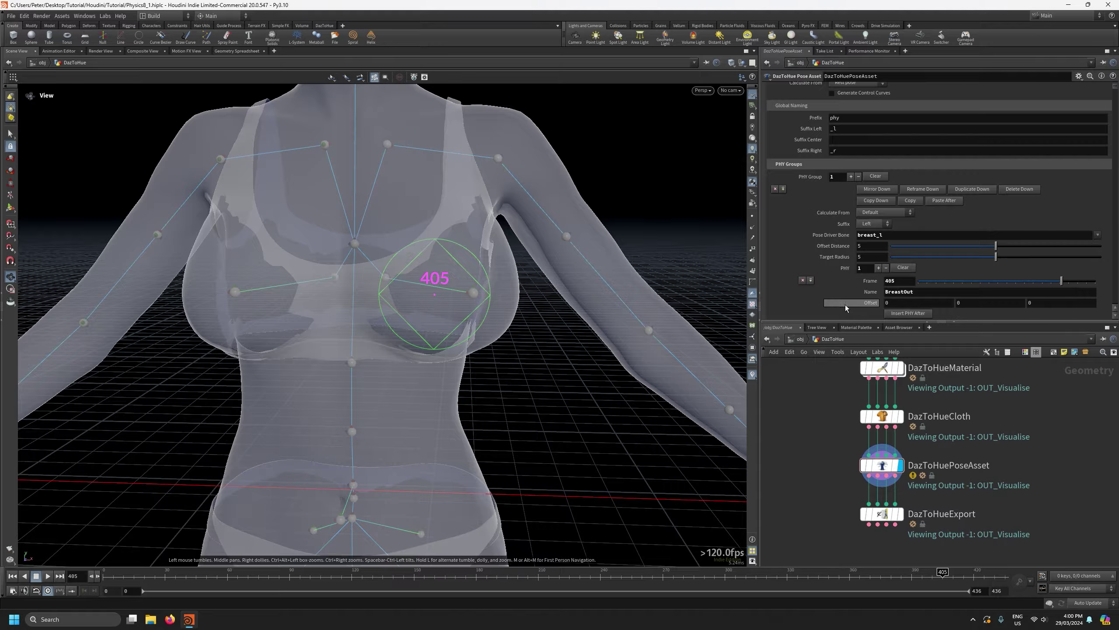
click(928, 292)
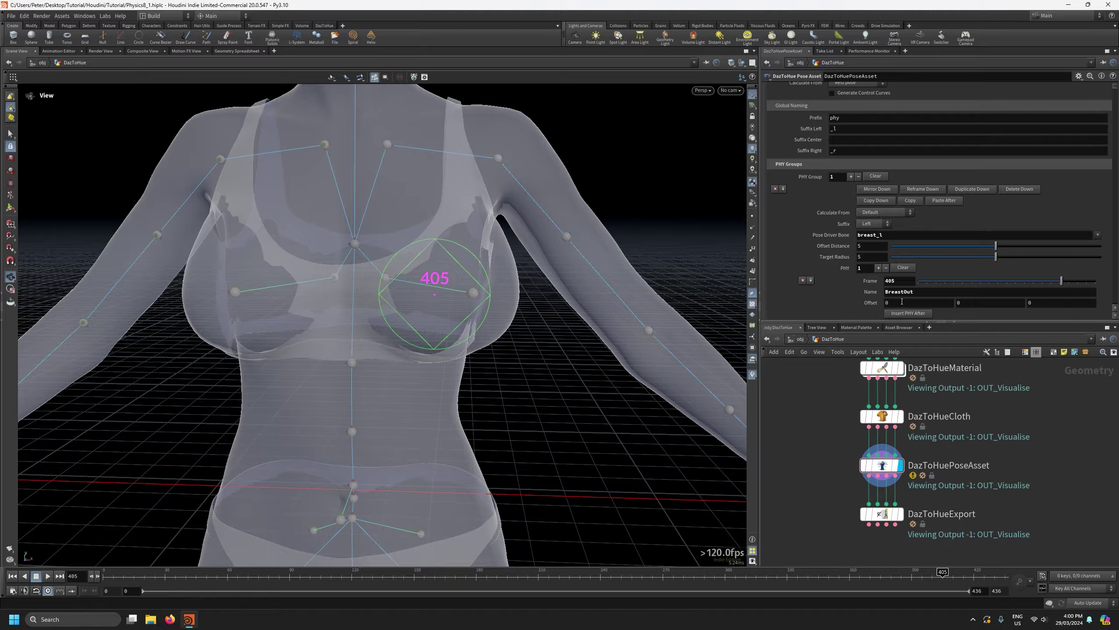
Set the BreastOut pose's X offset to -5.
drag(121, 523, 104, 539)
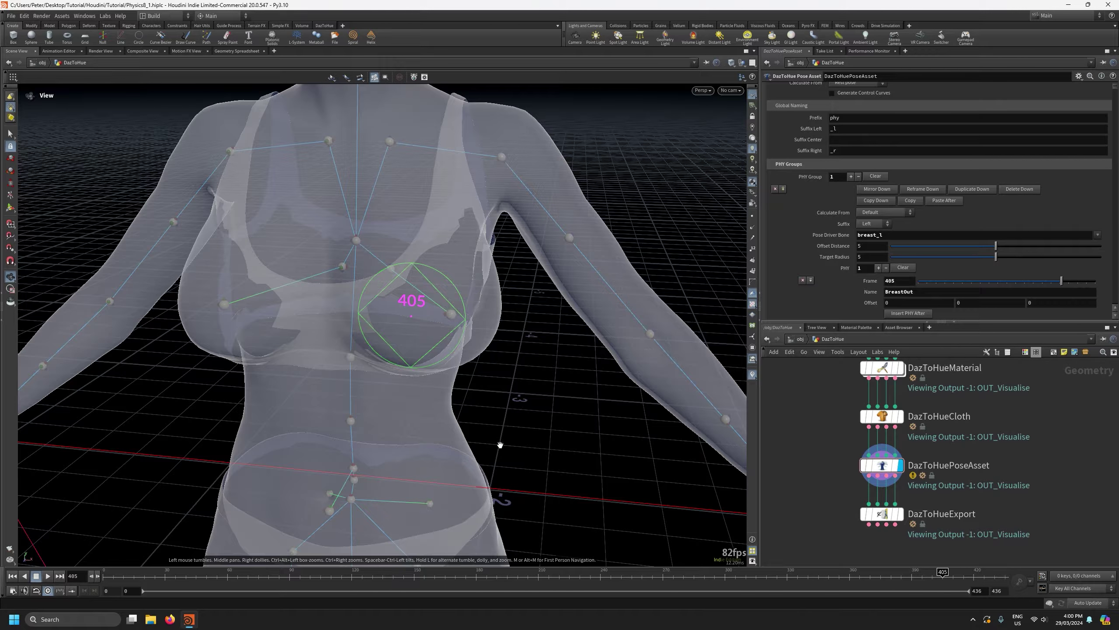
drag(599, 410, 612, 385)
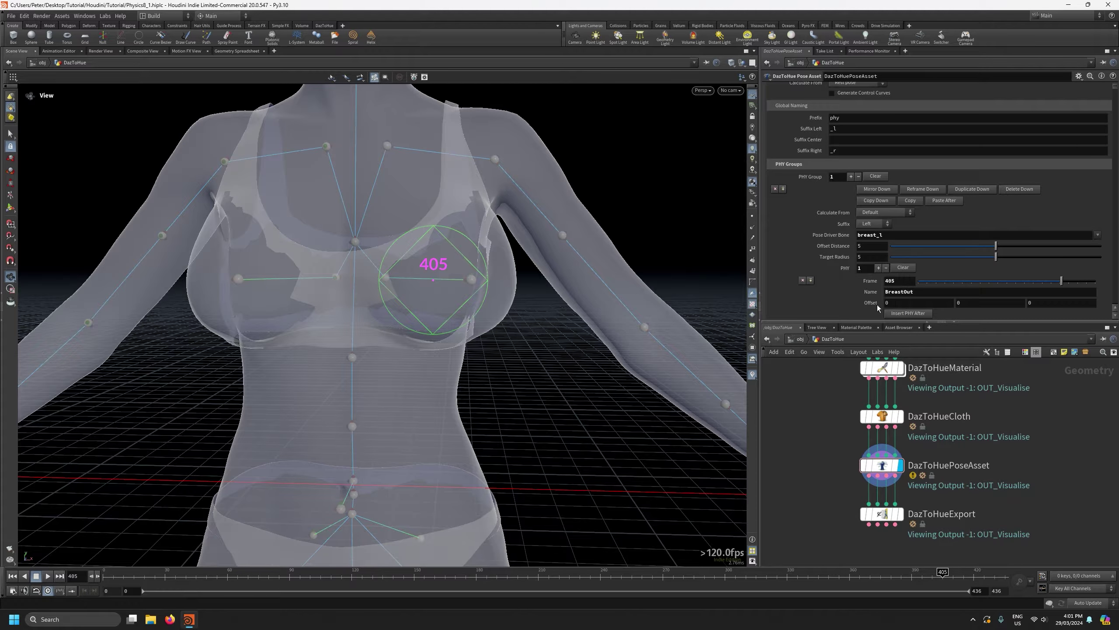
middle_drag(884, 285, 865, 286)
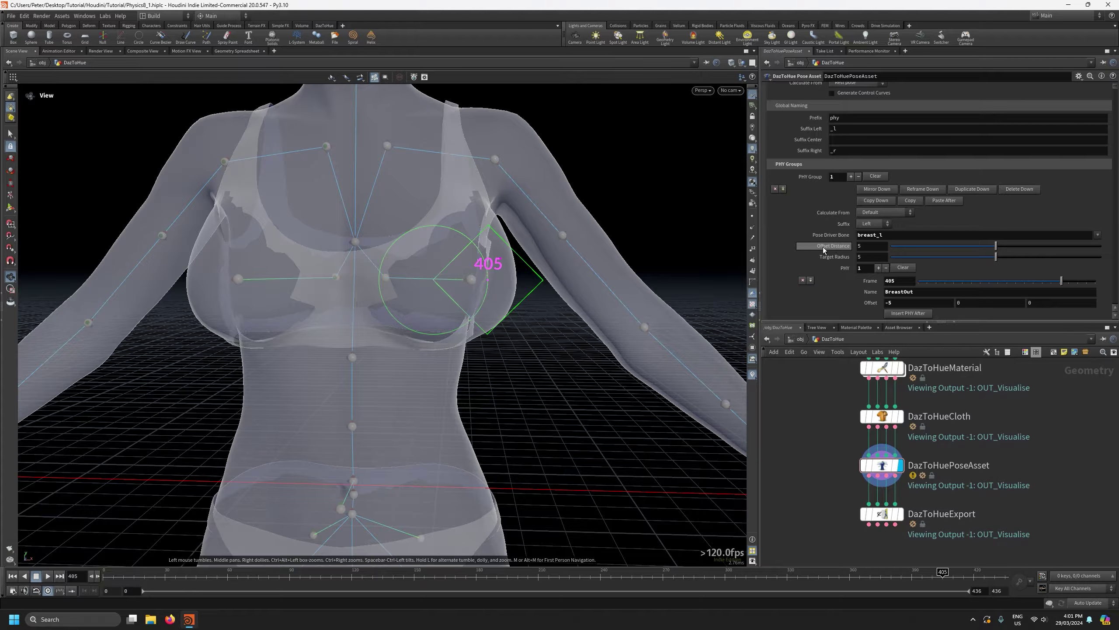
Try a smaller Offset Distance of about 4.49 on the breast_l group and undo it.
drag(997, 246, 986, 248)
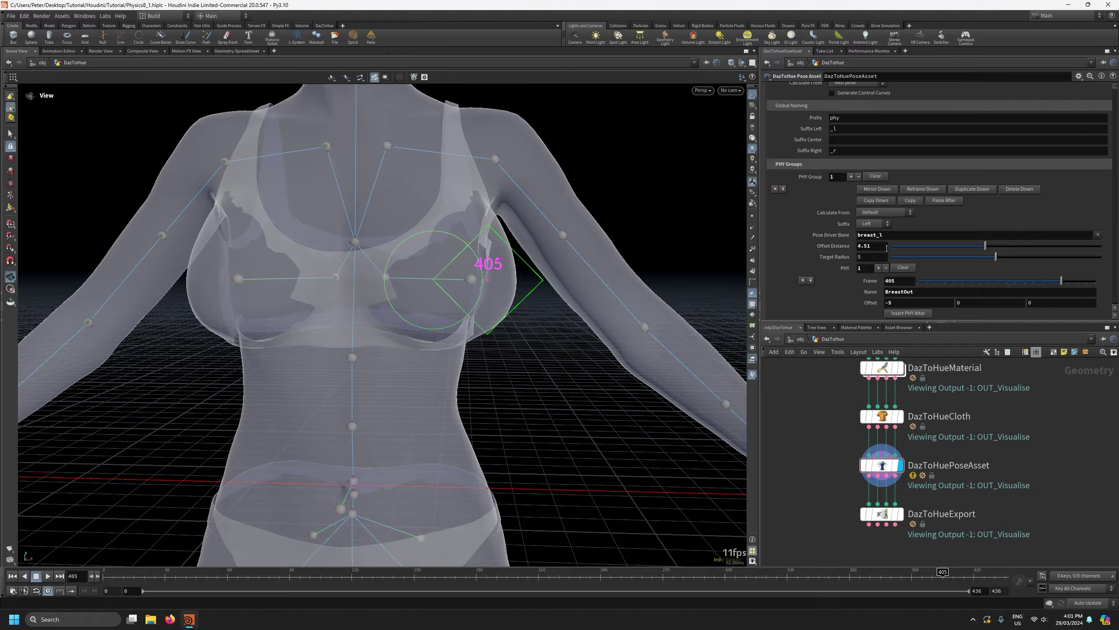
click(984, 243)
click(890, 303)
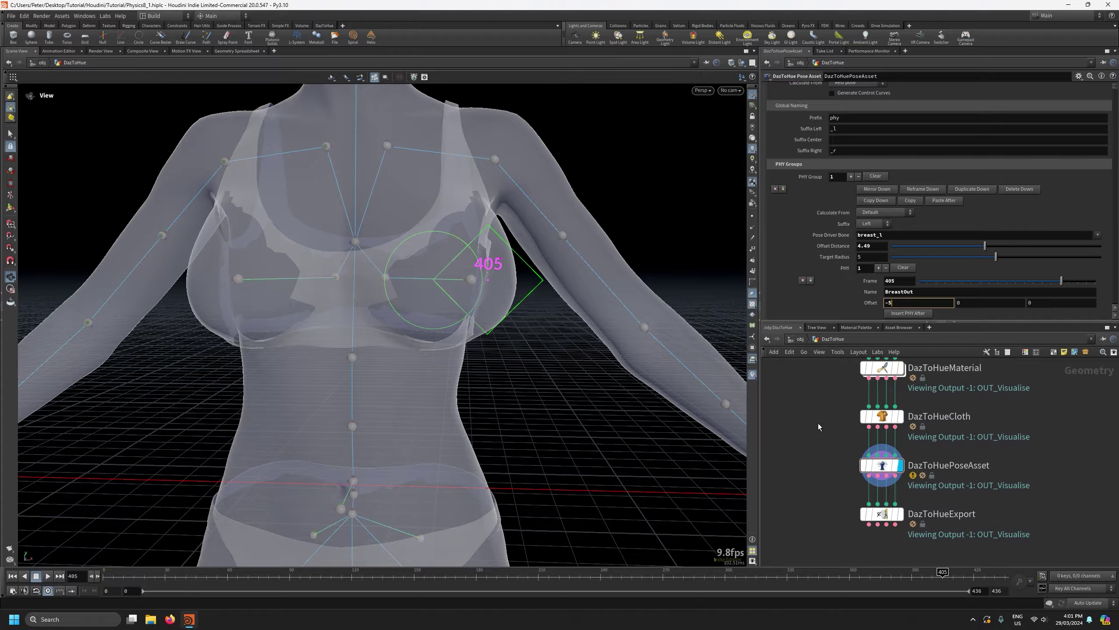
key(ctrl+z)
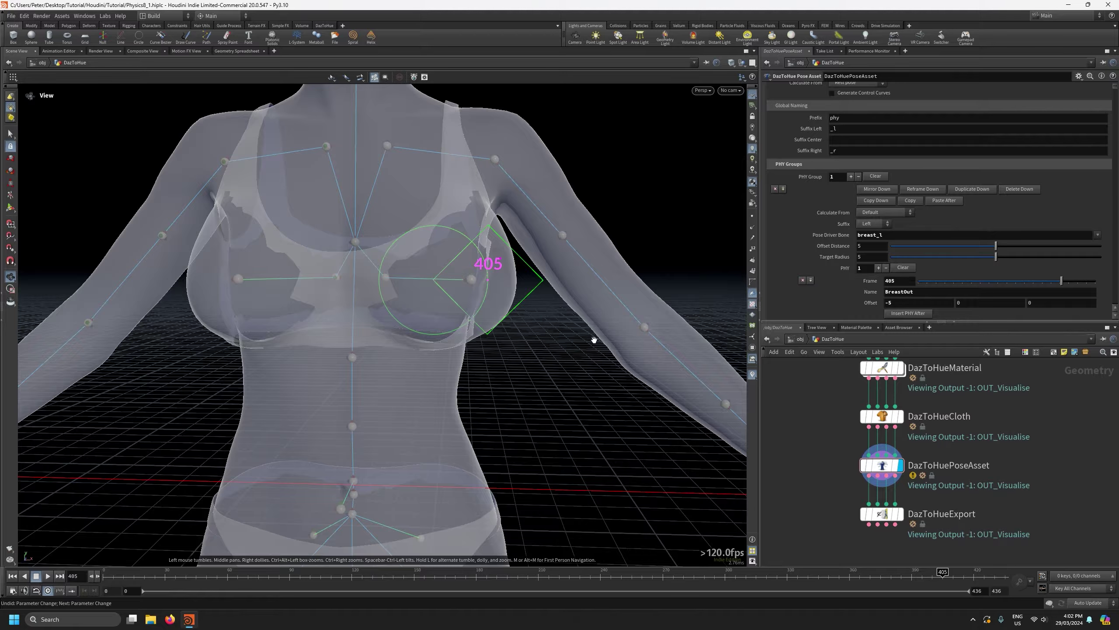
Compare the breast_l bone's position at frames 396 and 405 against the BreastOut target helper.
drag(524, 329, 469, 291)
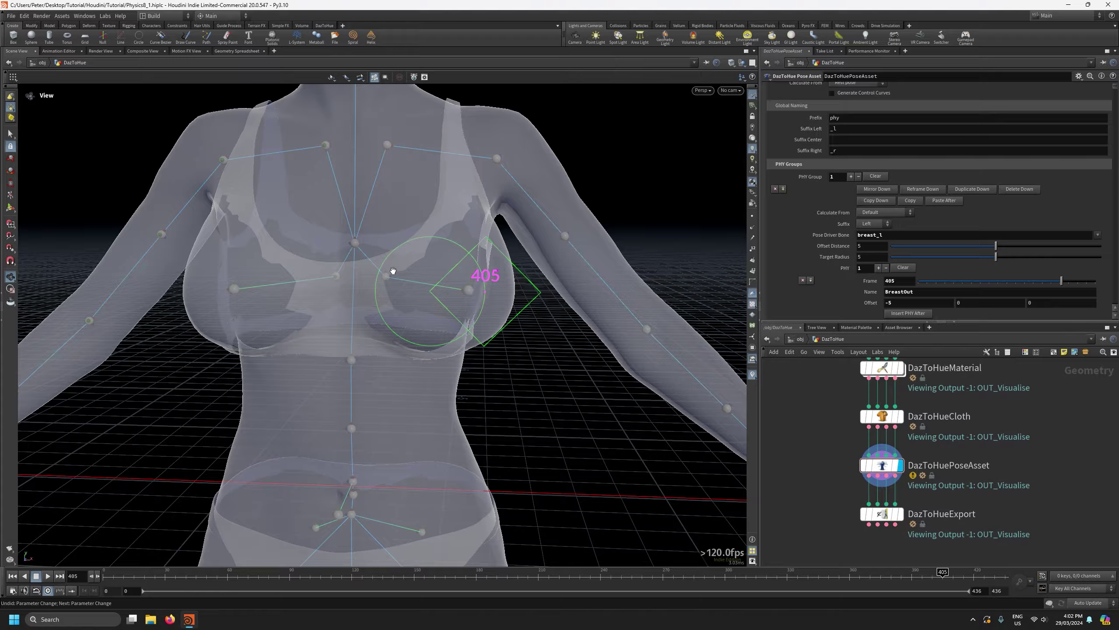
click(924, 574)
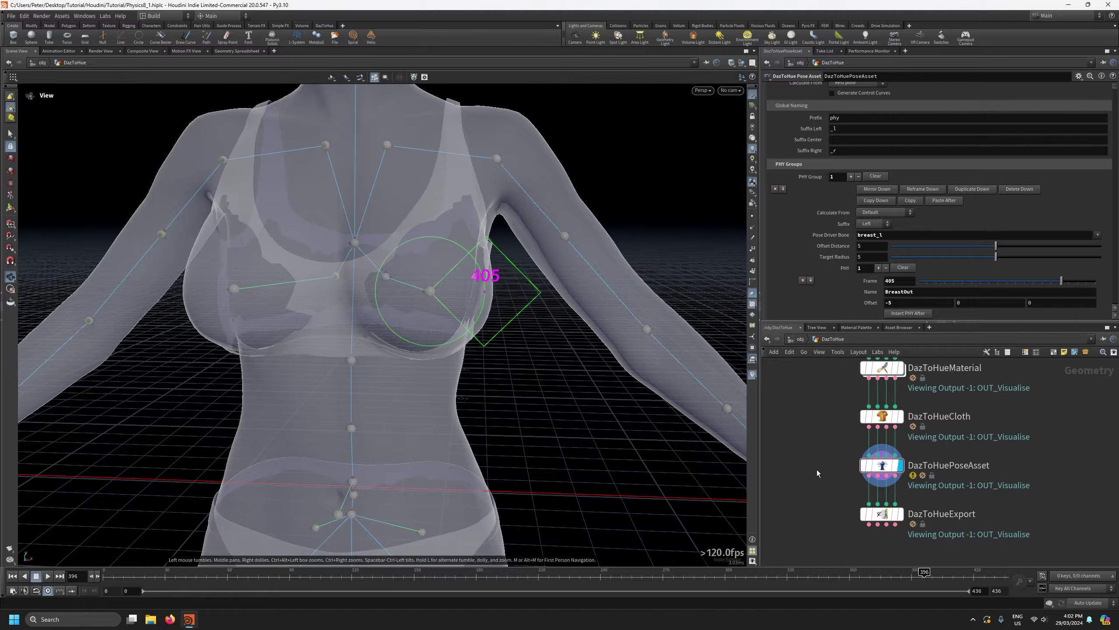
click(944, 574)
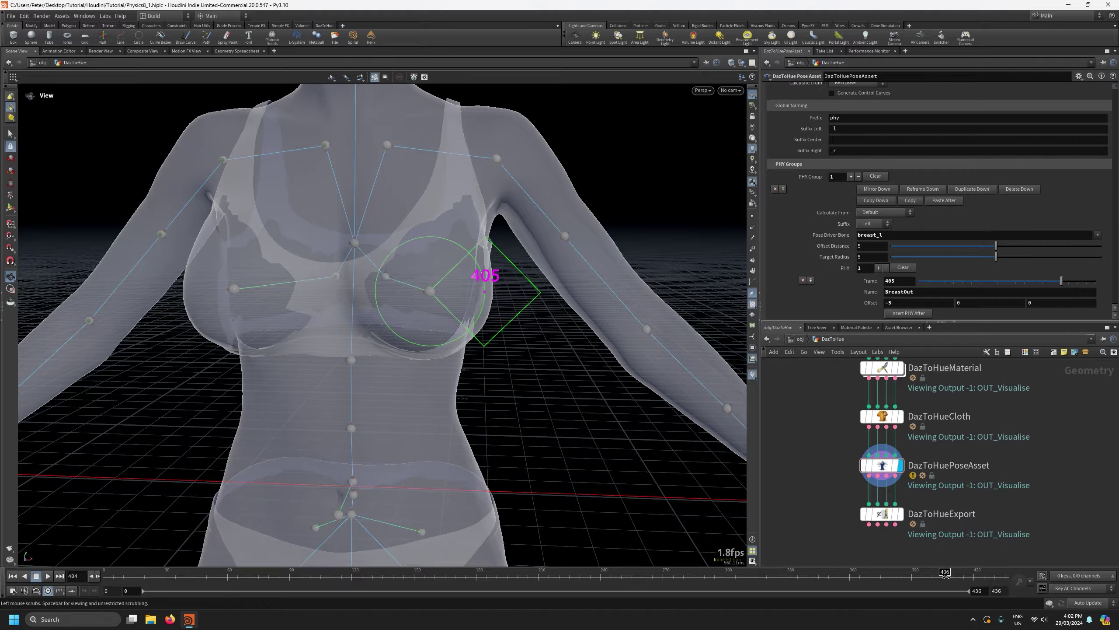
drag(946, 577, 945, 577)
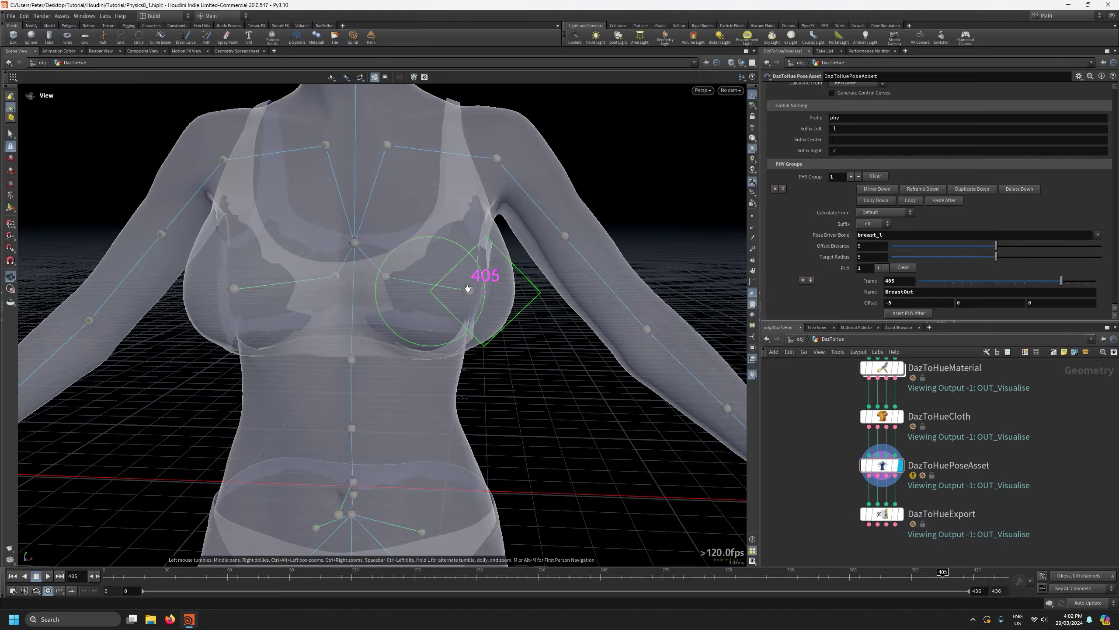
drag(669, 394, 642, 403)
scroll(559, 330, up, 5)
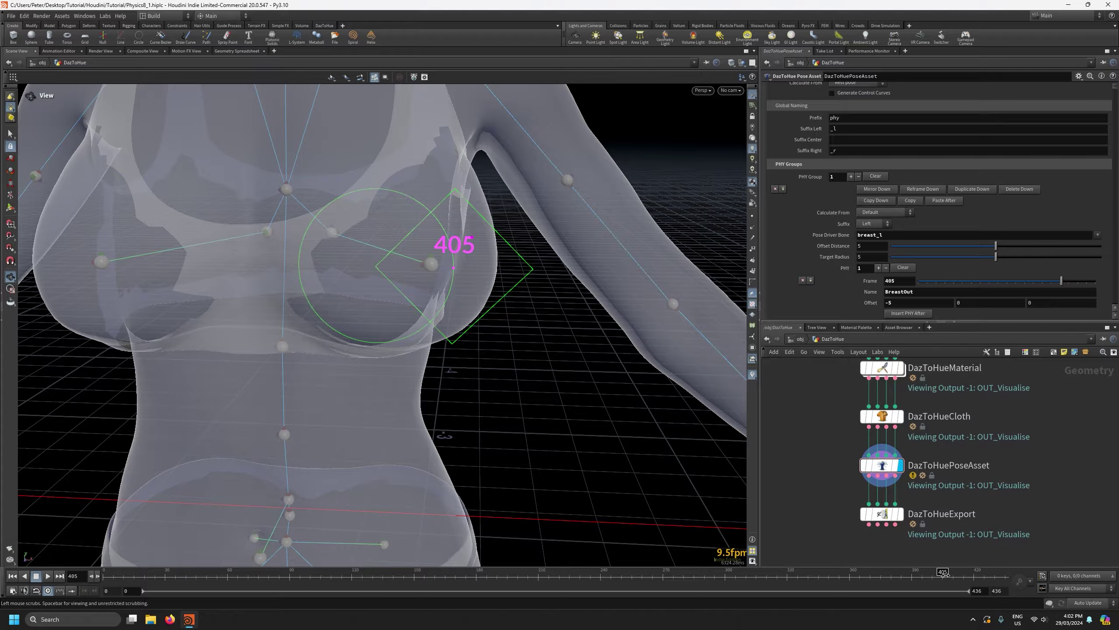
Move the timeline to frame 406 and examine the breast_l bone against the helpers from several angles.
click(944, 573)
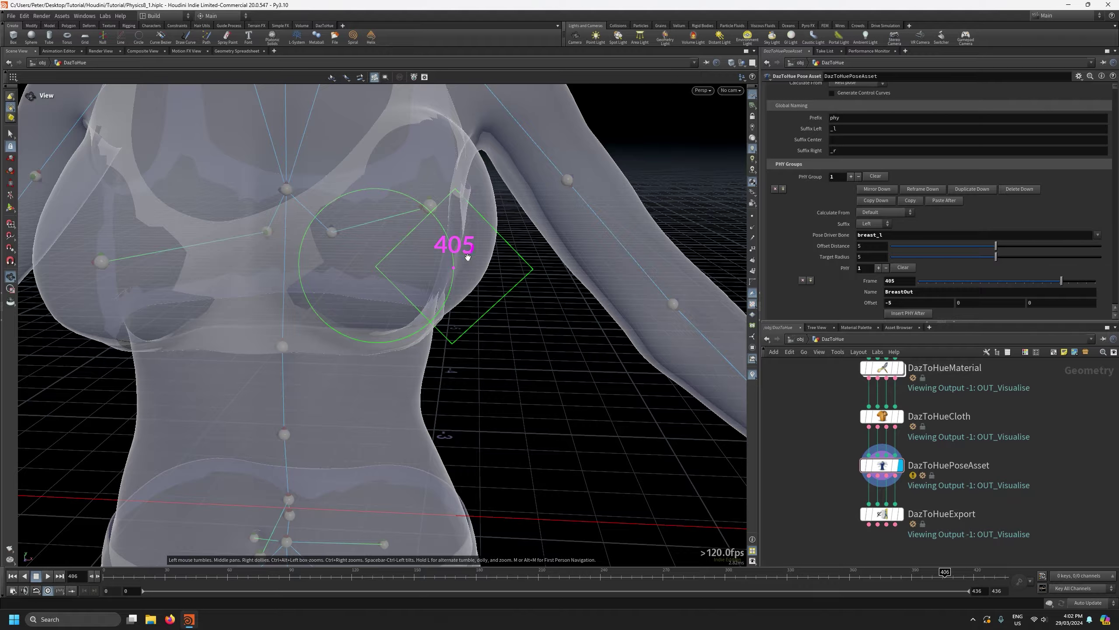
drag(550, 338, 591, 376)
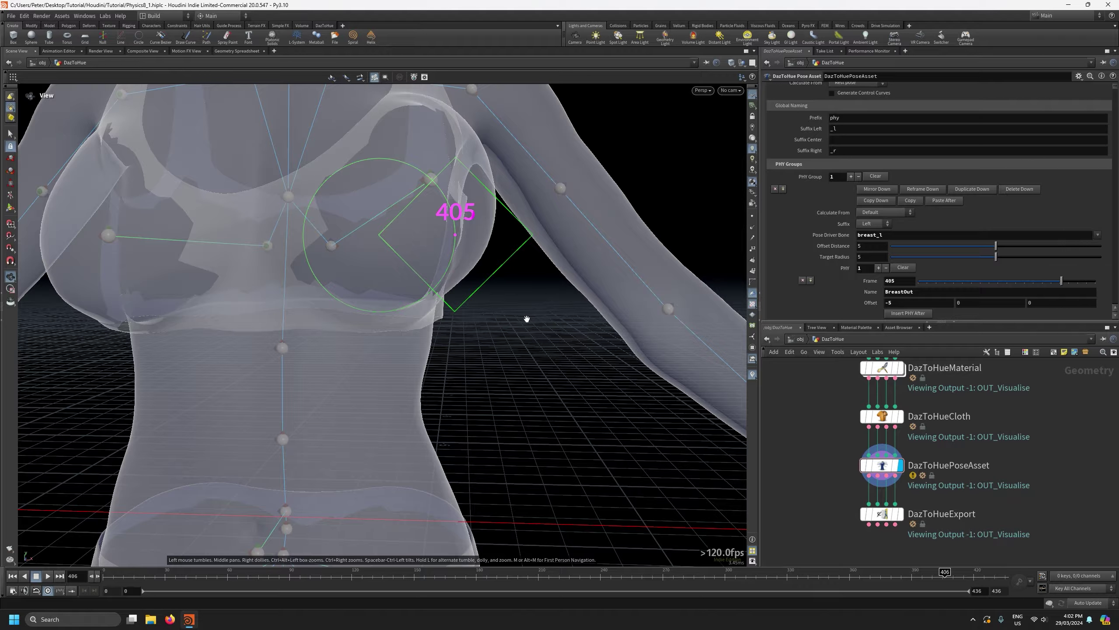
right_drag(527, 319, 520, 374)
middle_drag(512, 335, 512, 442)
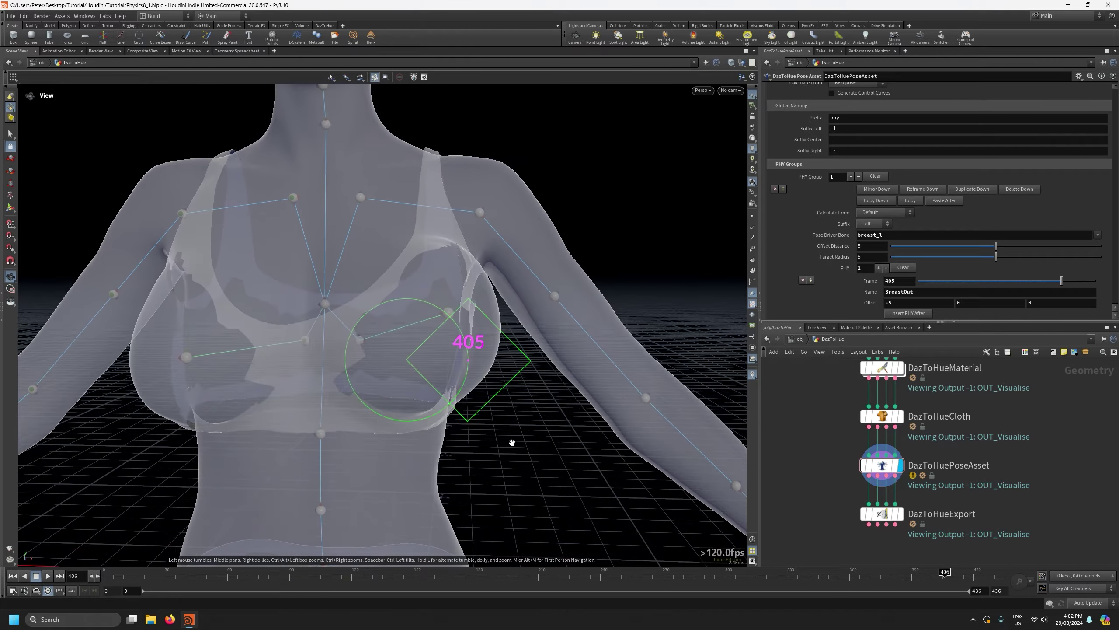
right_drag(512, 442, 519, 392)
mouse_move(518, 393)
mouse_down()
mouse_move(520, 420)
mouse_move(527, 381)
mouse_up()
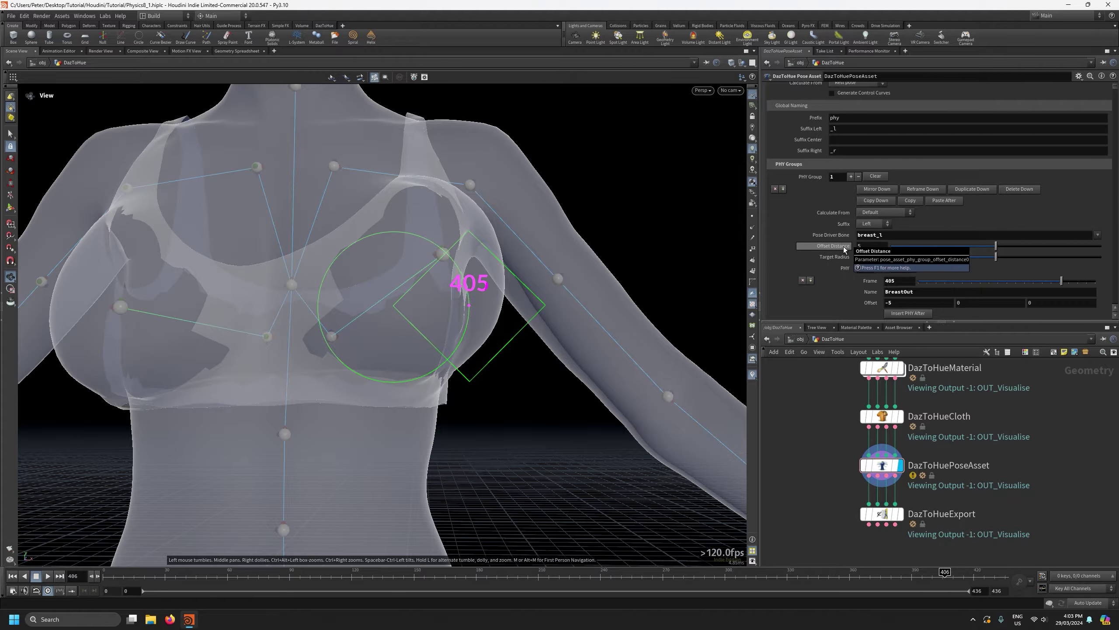
Add a second PHY pose to the breast_l group with frame 406 and the name BreastOutUp.
scroll(869, 234, down, 3)
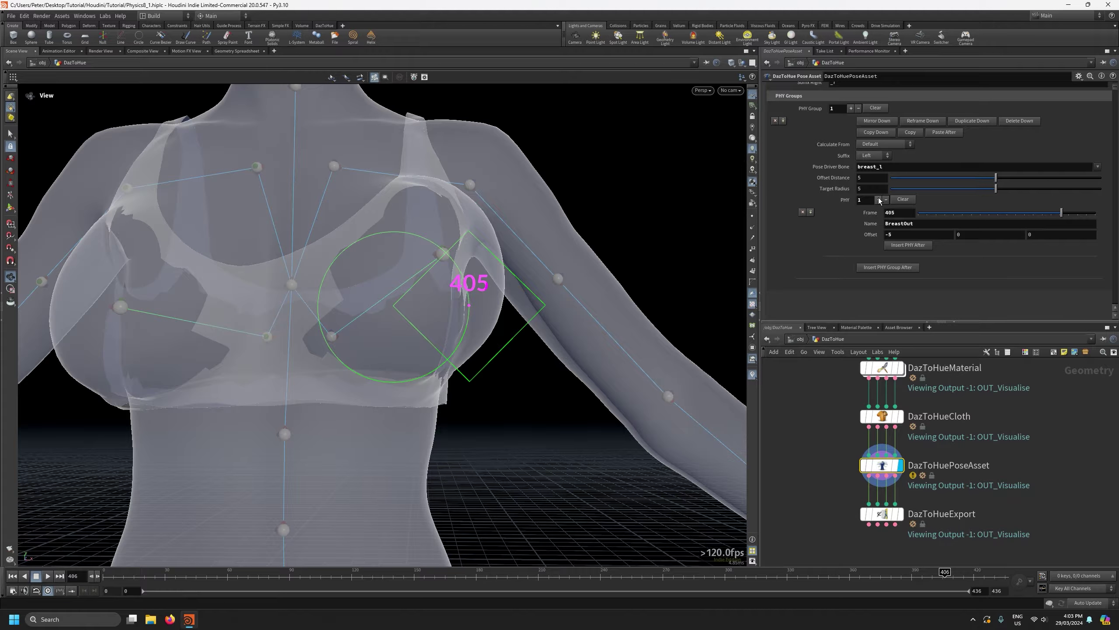
click(878, 199)
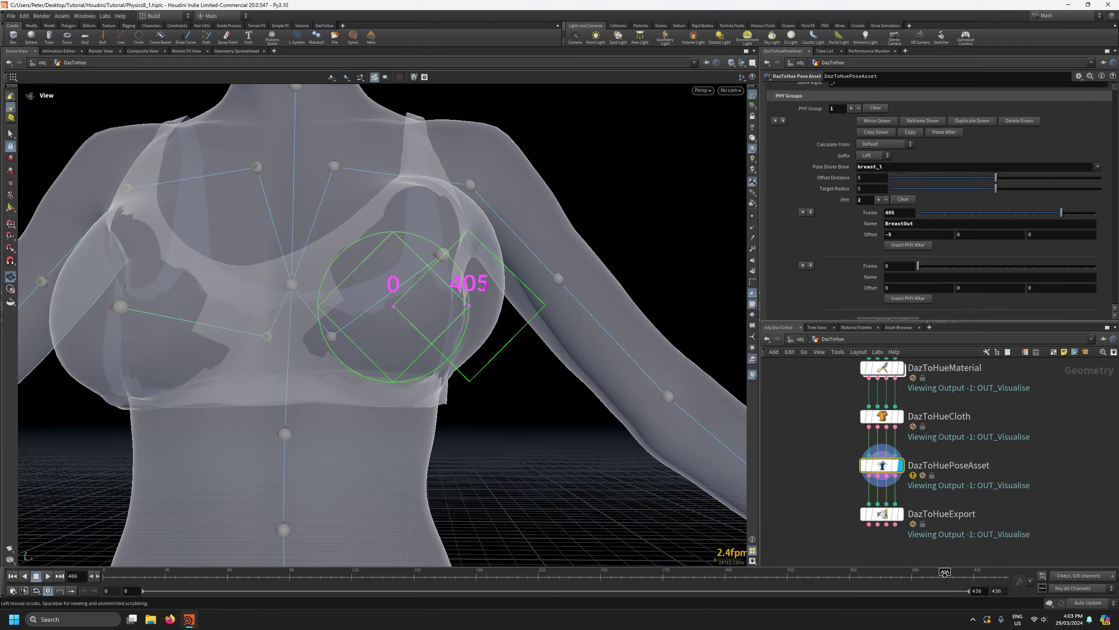
double_click(886, 266)
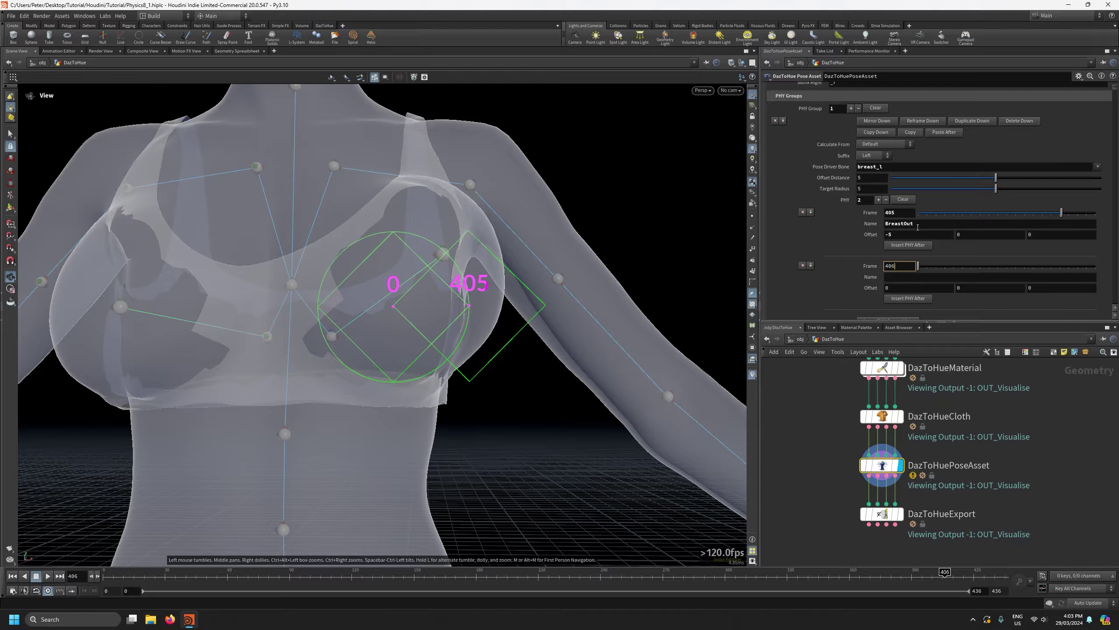
click(901, 223)
key(ctrl+c)
click(902, 277)
key(ctrl+v)
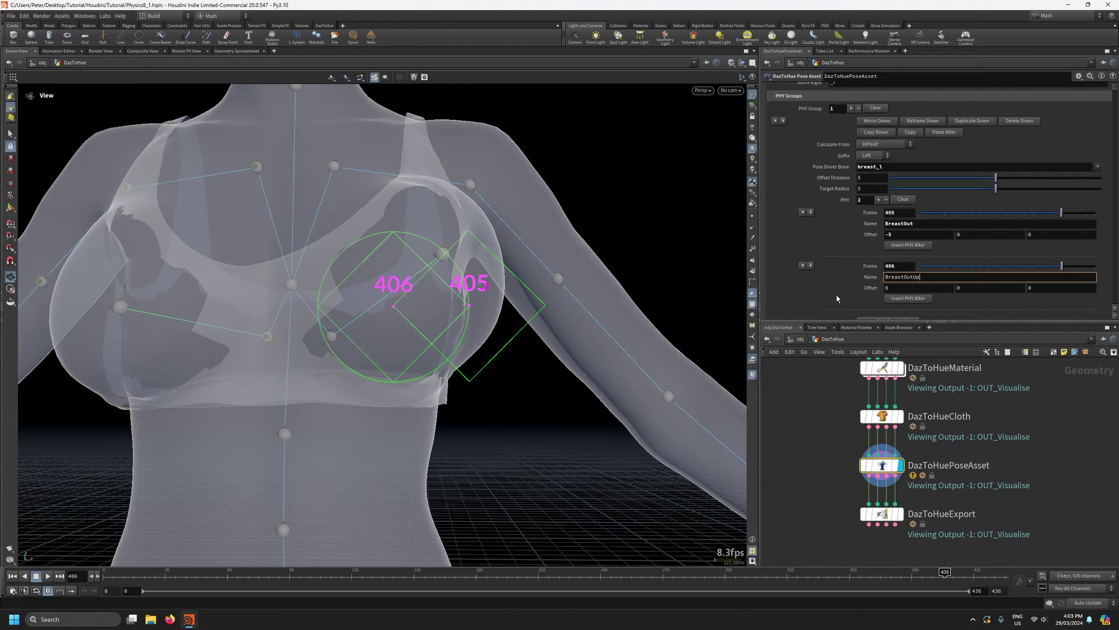
key(Return)
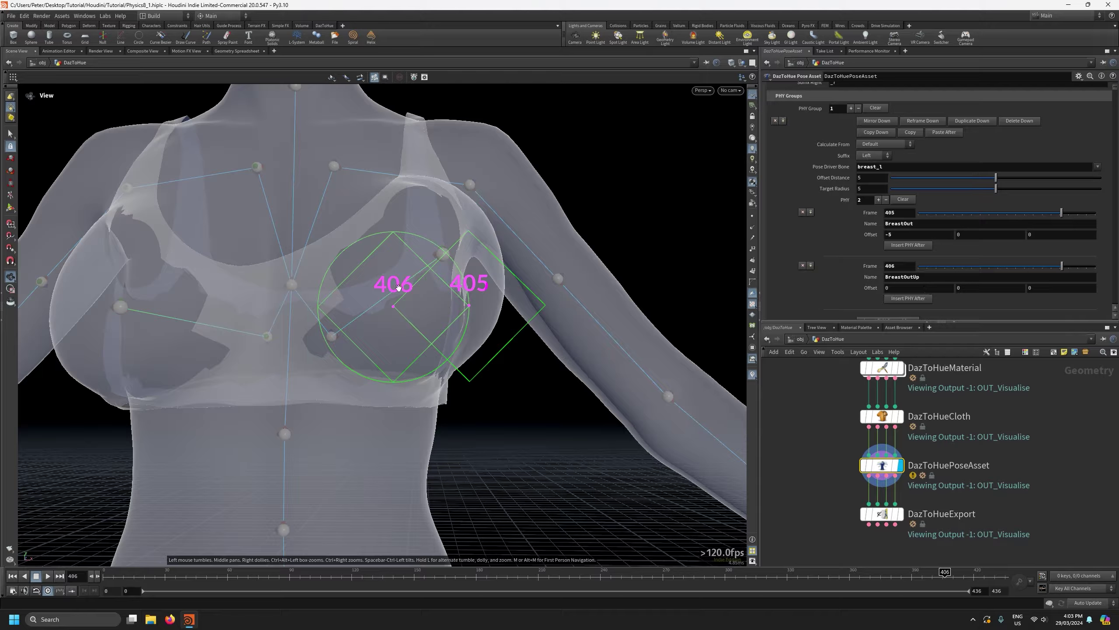
Set the BreastOutUp pose's offset to -3.5 in X and 3.5 in Y.
drag(650, 437, 568, 409)
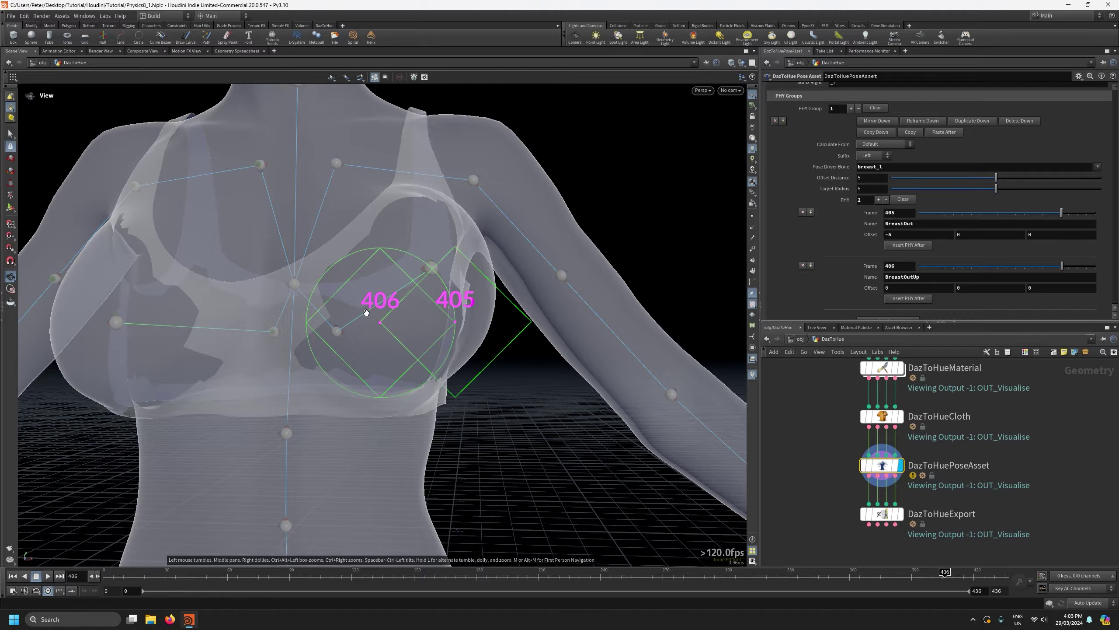
middle_click(904, 285)
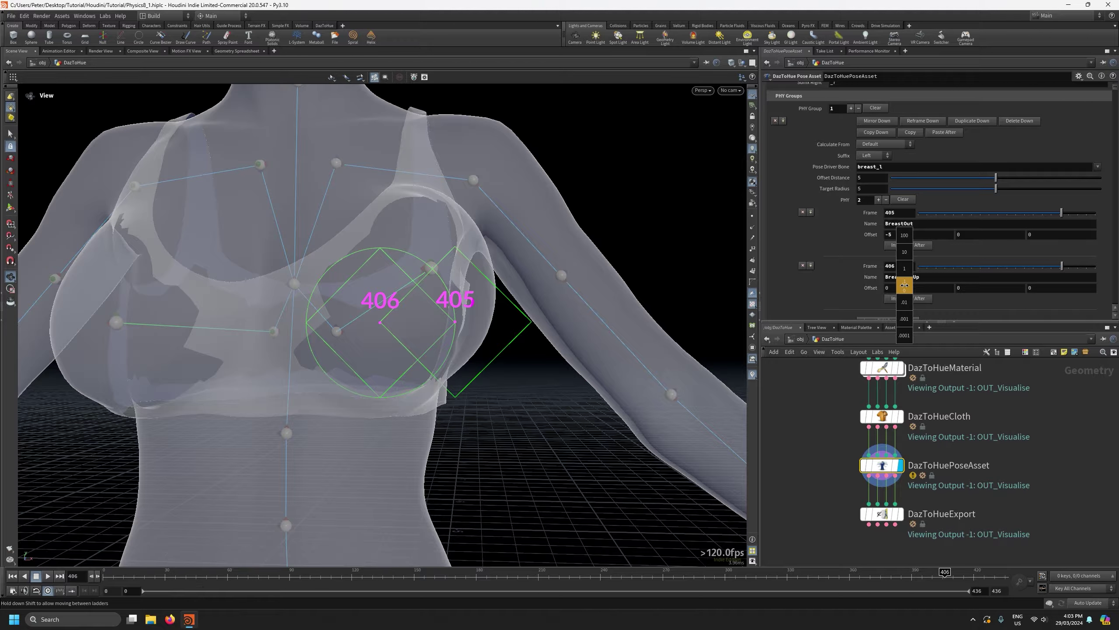
middle_drag(905, 280, 888, 266)
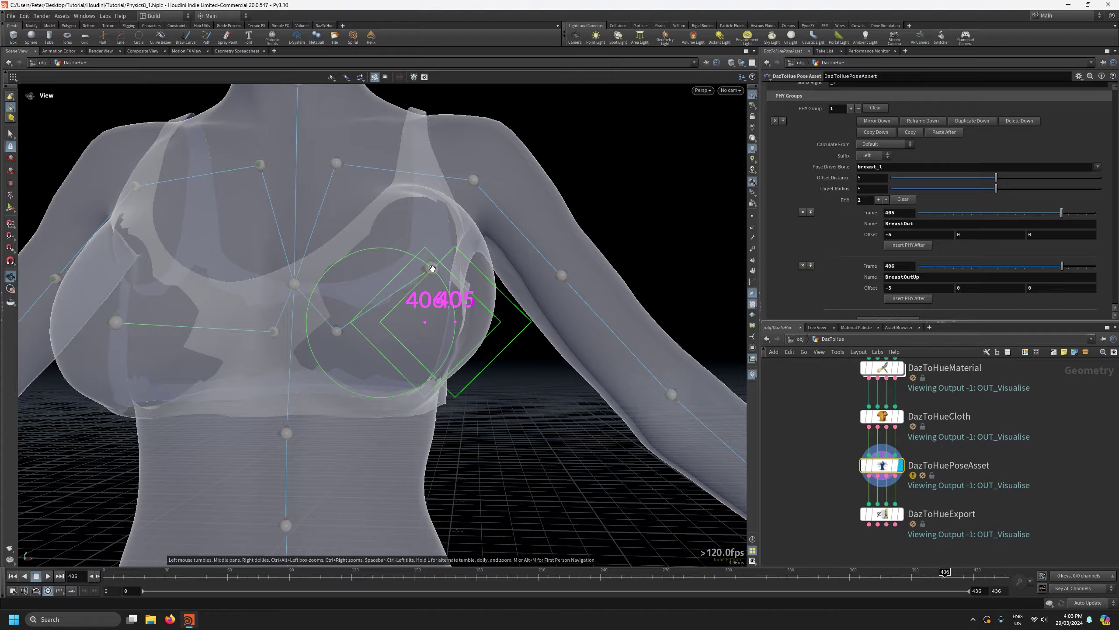
middle_drag(986, 288, 1006, 274)
click(931, 286)
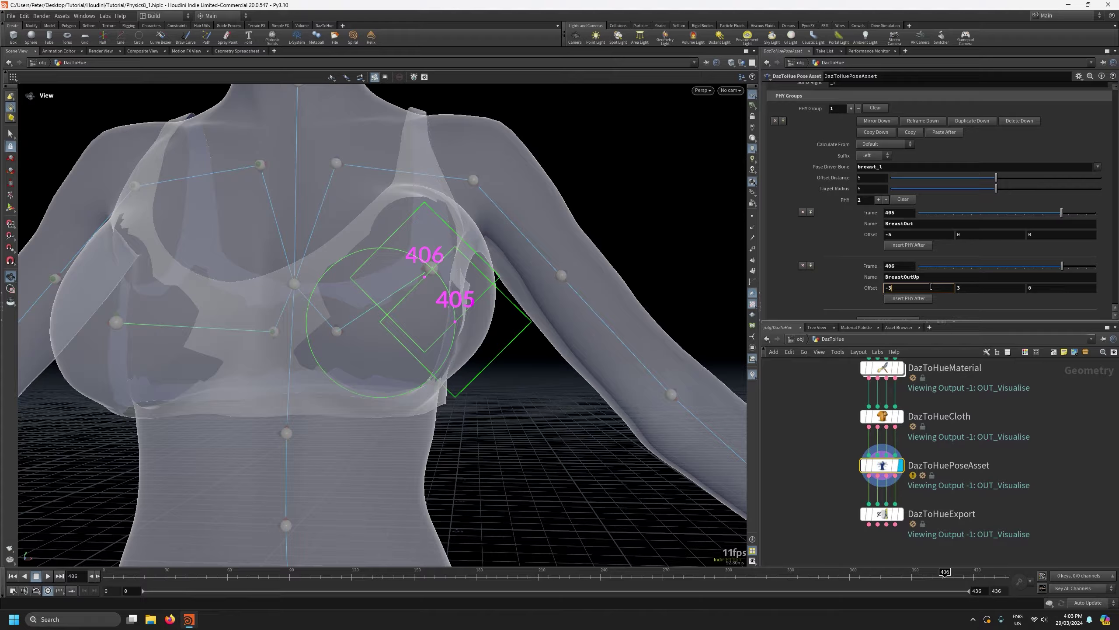
text(.5)
key(Tab)
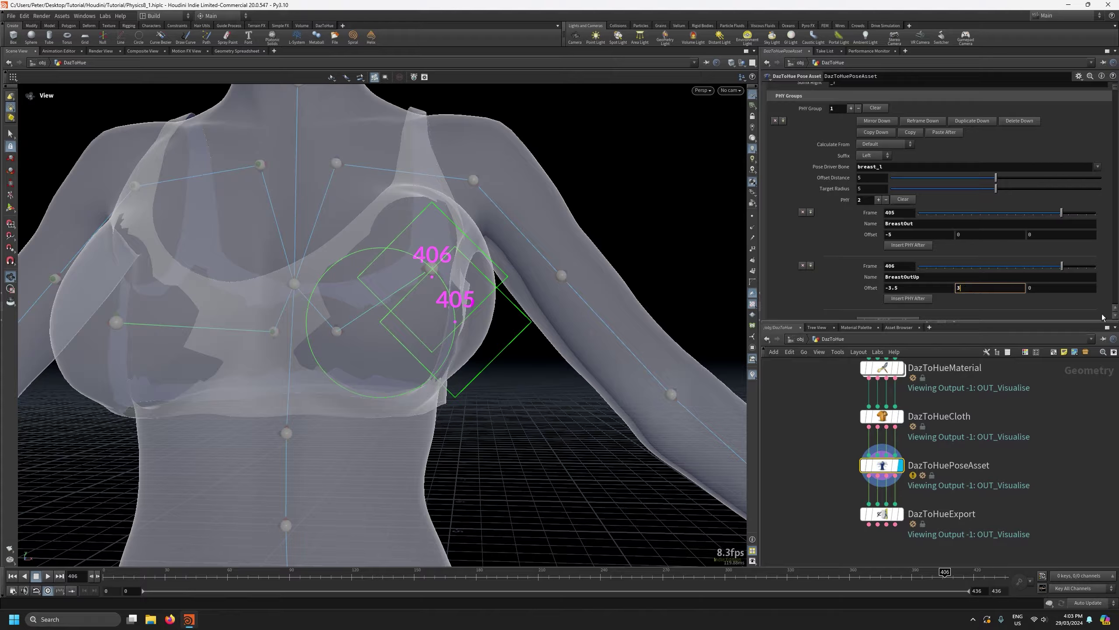
key(Return)
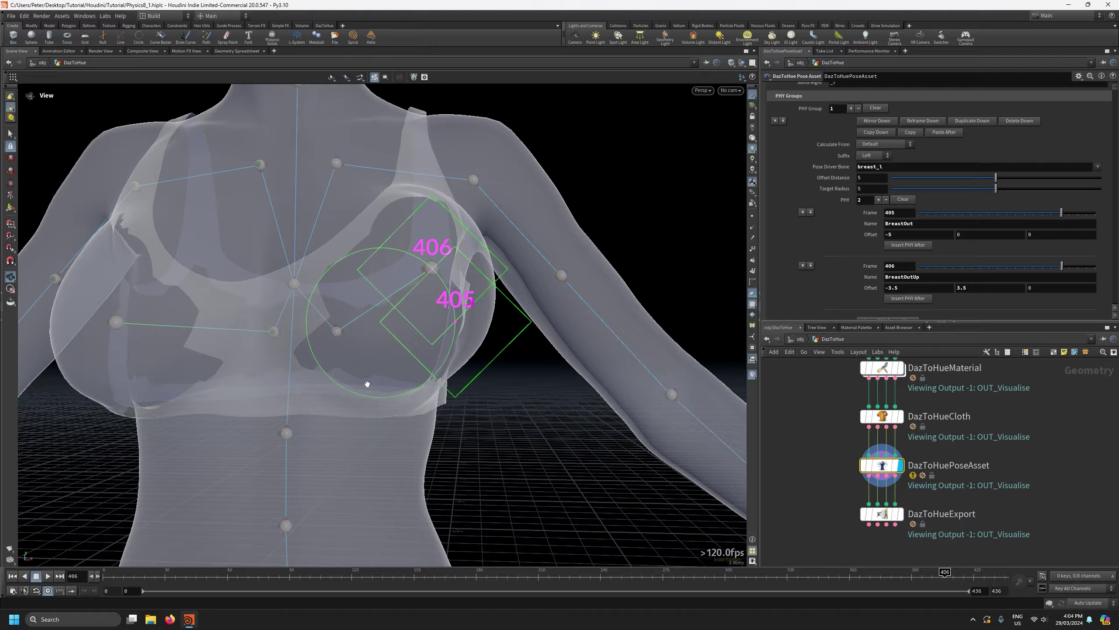
Add a third PHY pose with frame 407 to the breast_l group and move the timeline to frame 407.
scroll(829, 291, down, 1)
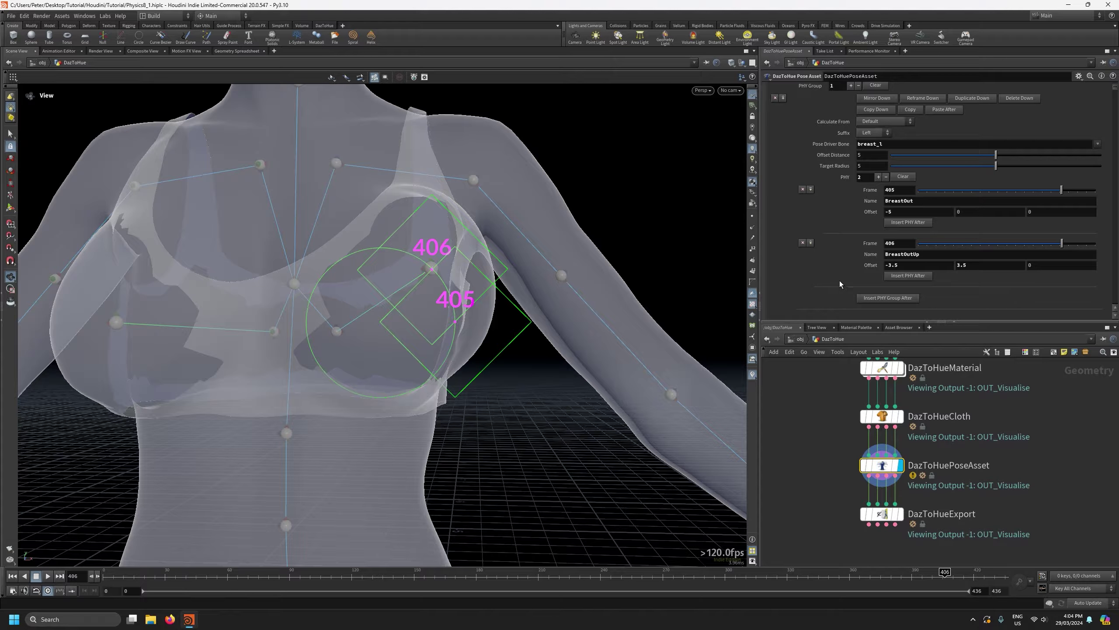
click(909, 275)
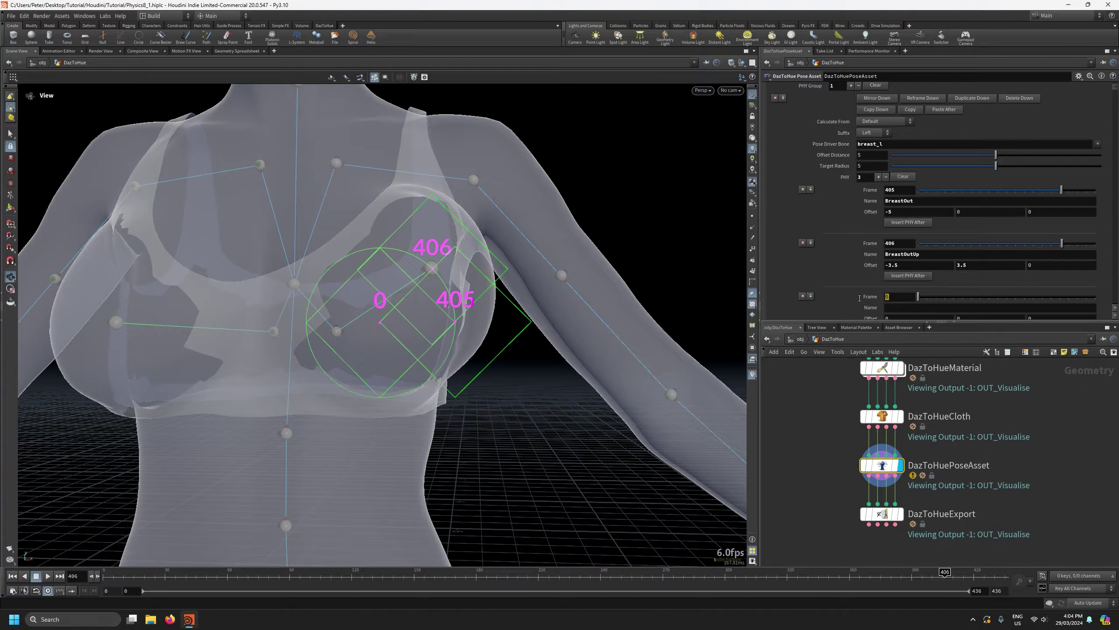
text(407)
key(Return)
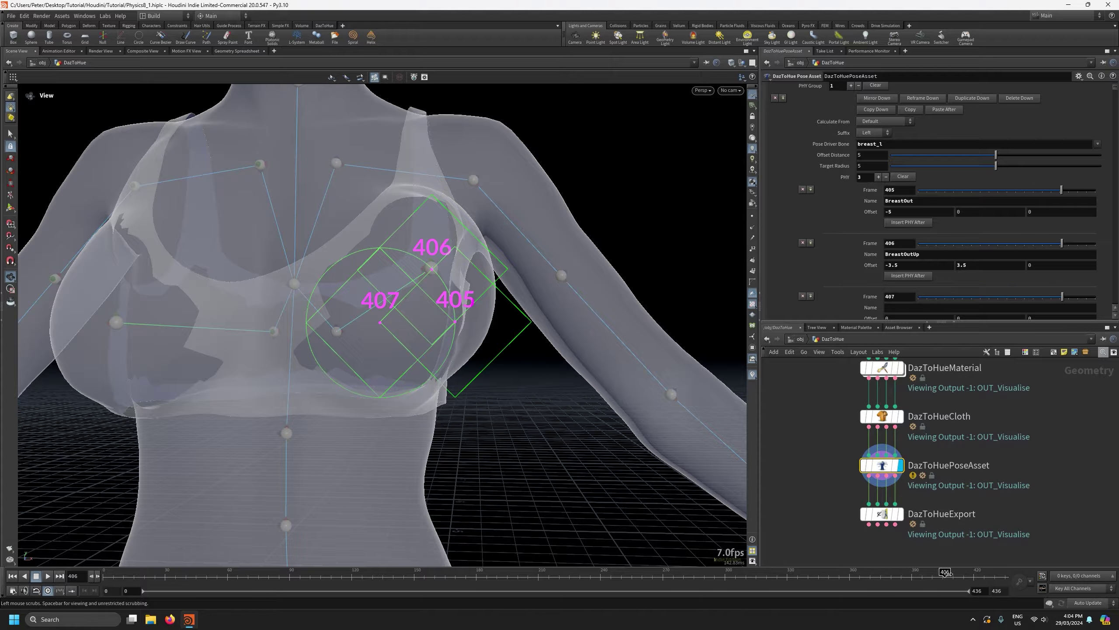
click(948, 573)
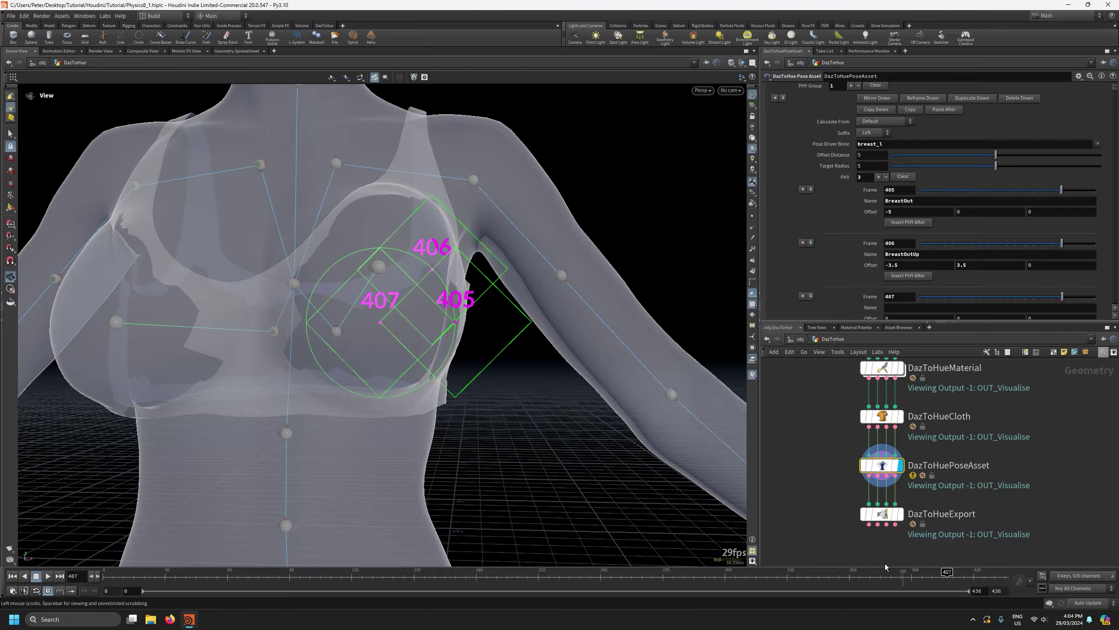
Set the frame 407 pose's Y offset to 5 and advance the timeline to frame 408.
scroll(847, 254, down, 3)
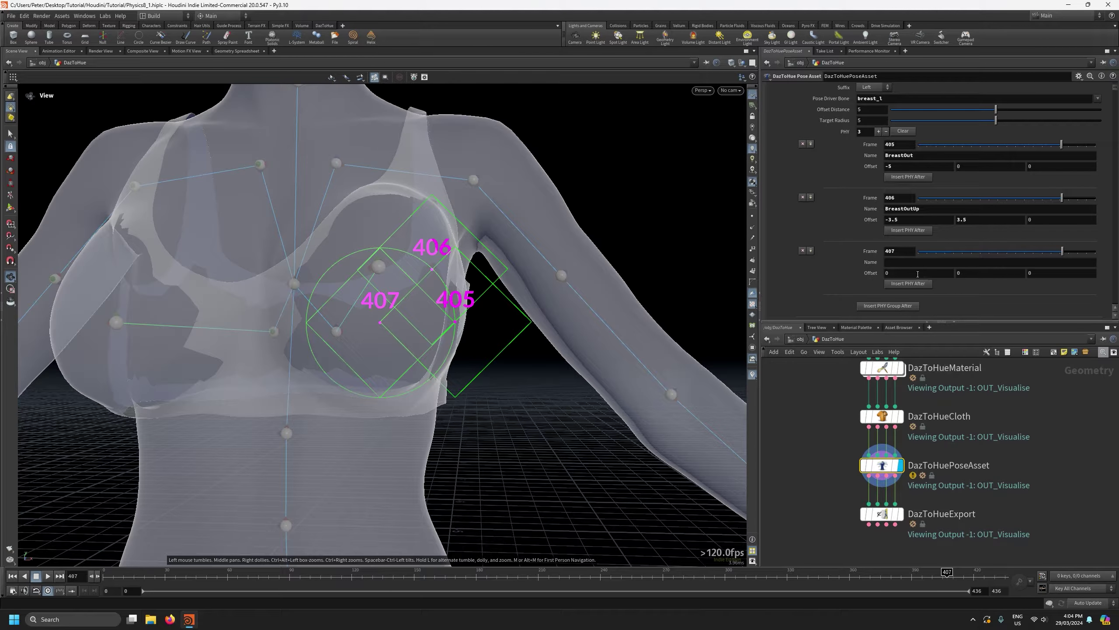
click(998, 273)
text(5)
key(Return)
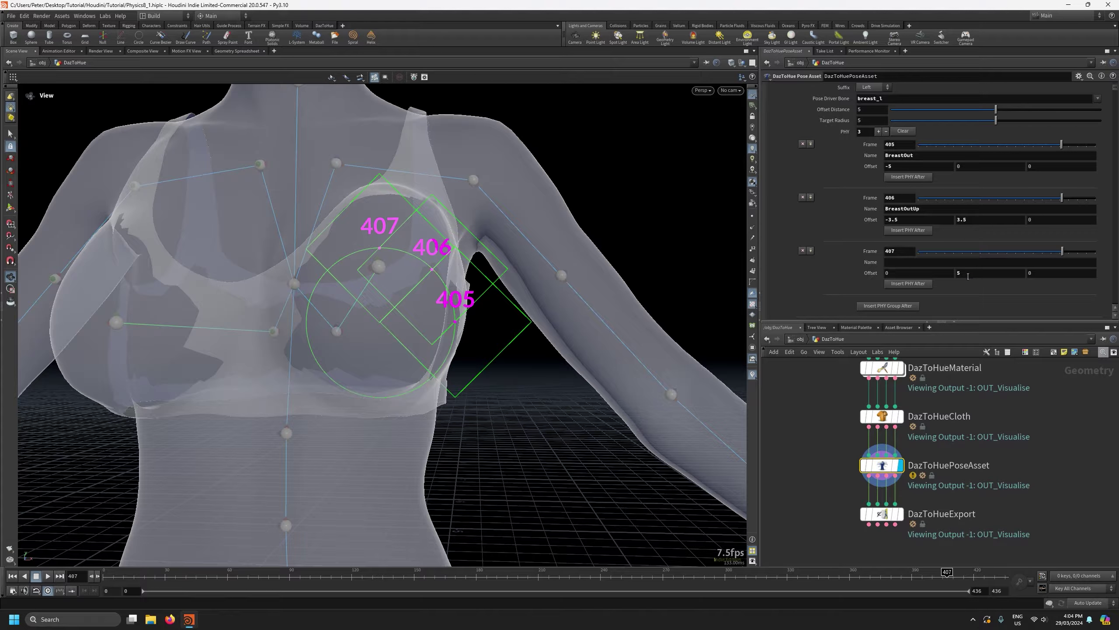
click(98, 576)
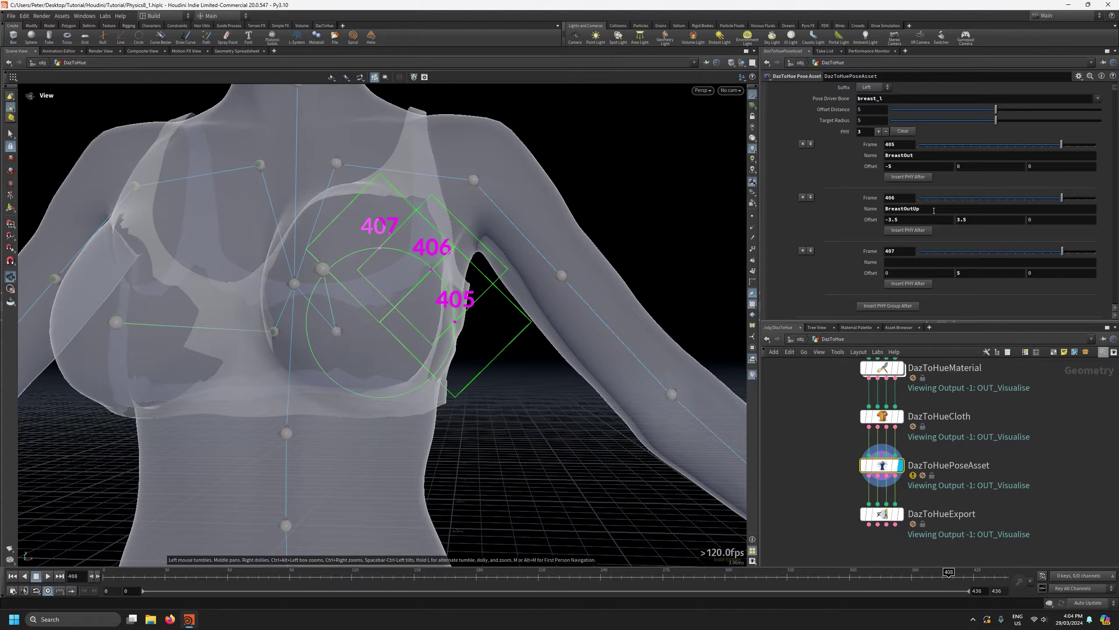
Name the frame 407 pose BreastUp, reusing the BreastOutUp name.
double_click(910, 209)
key(ctrl+c)
click(910, 261)
key(ctrl+v)
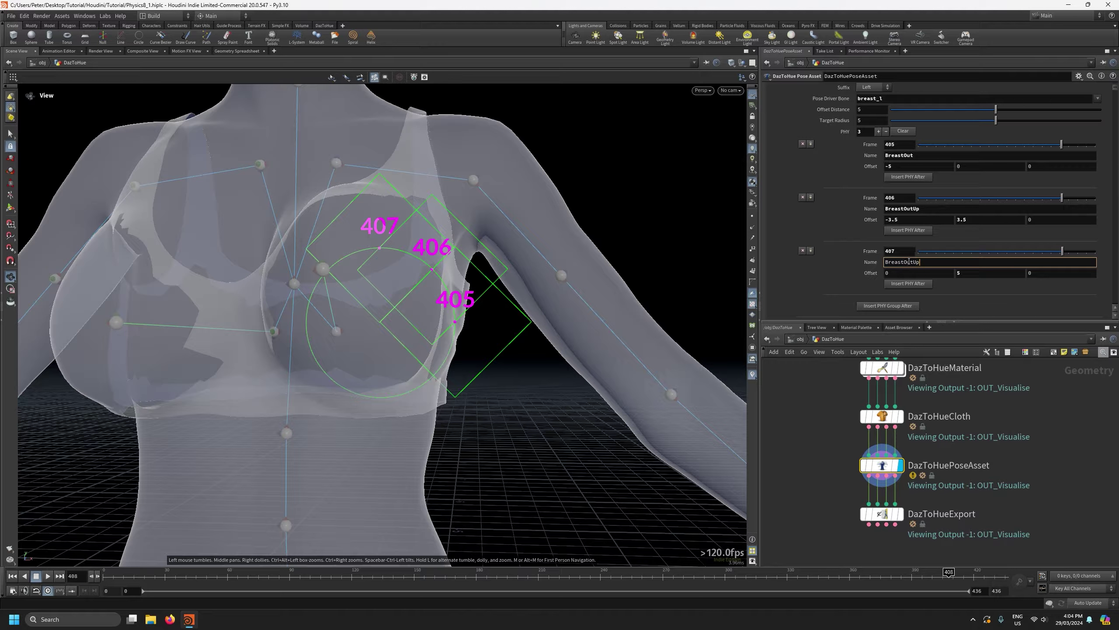
drag(904, 262, 912, 262)
key(BackSpace)
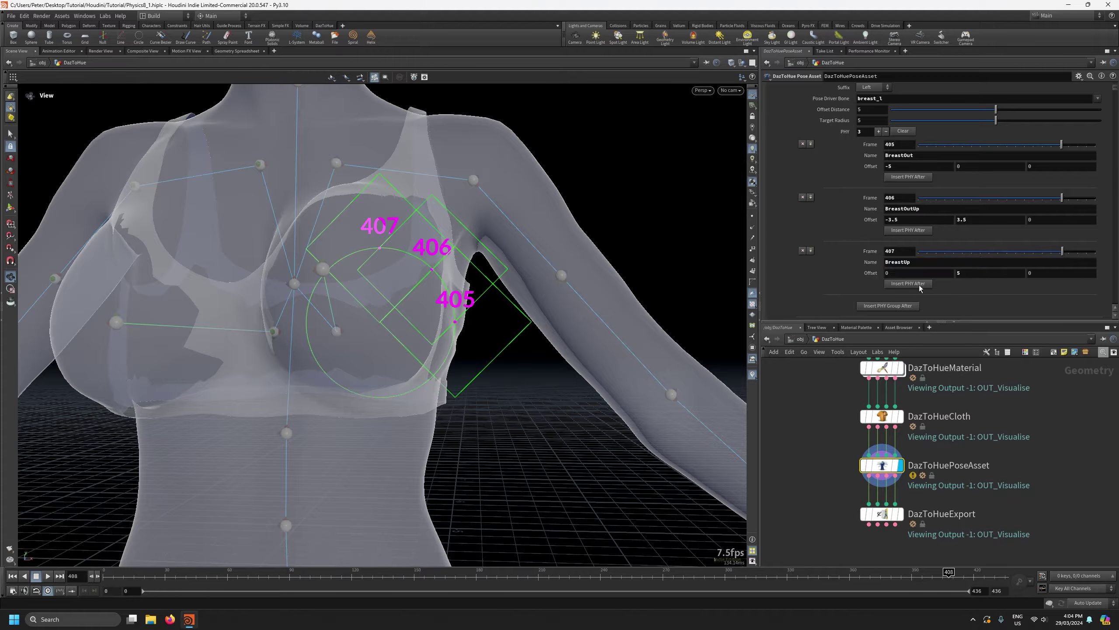
Add a fourth PHY pose to the breast_l group with frame 408 and the name BreastInUp.
click(898, 306)
drag(900, 303, 808, 306)
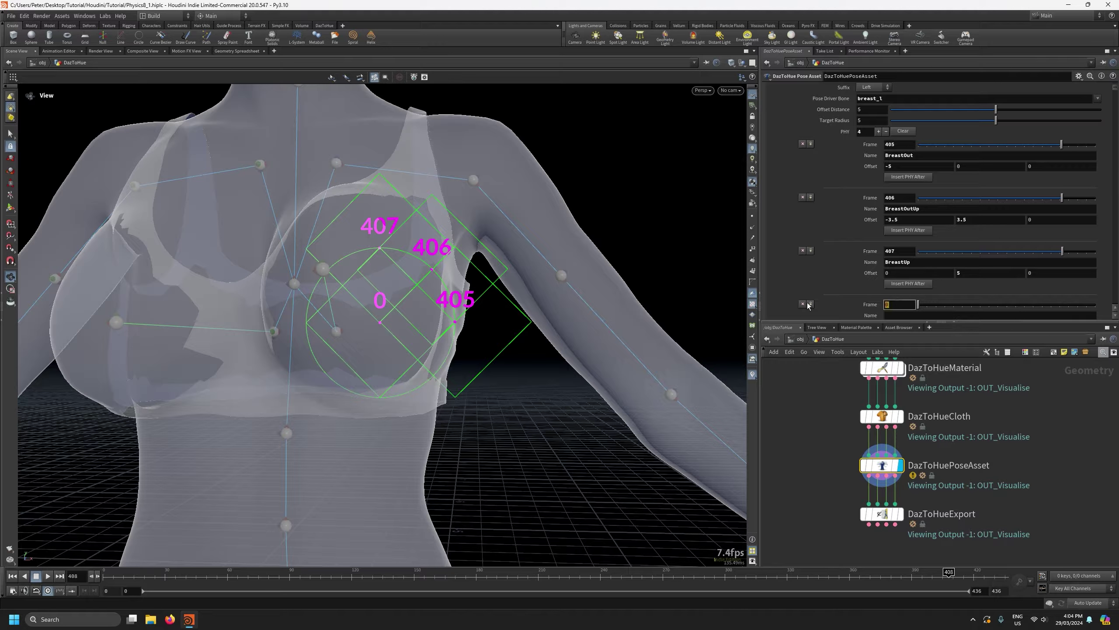
text(408)
key(Return)
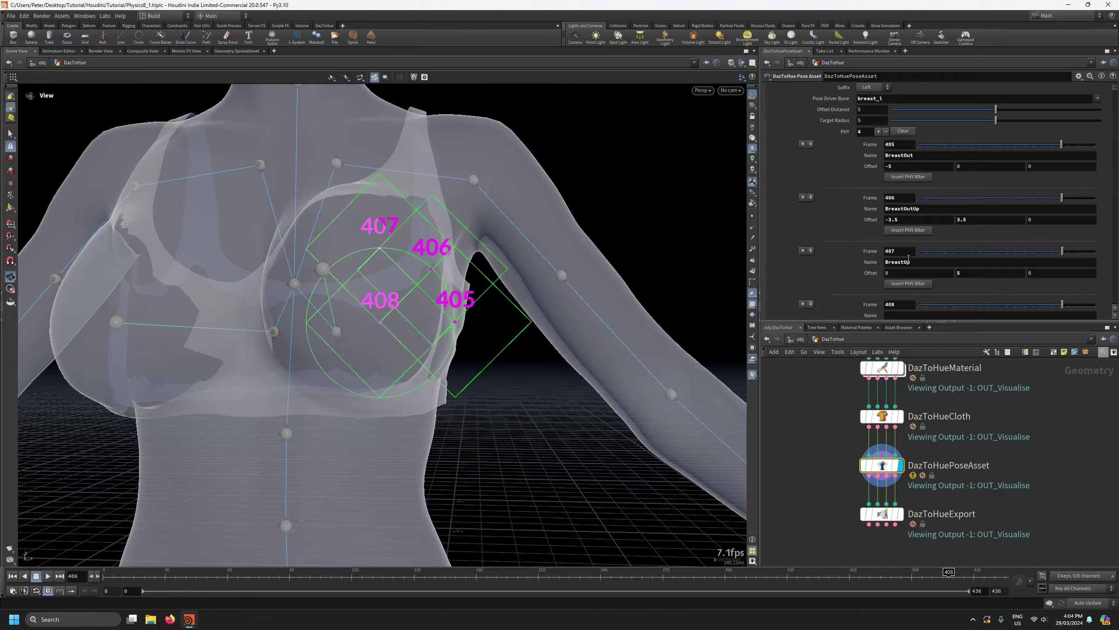
double_click(925, 210)
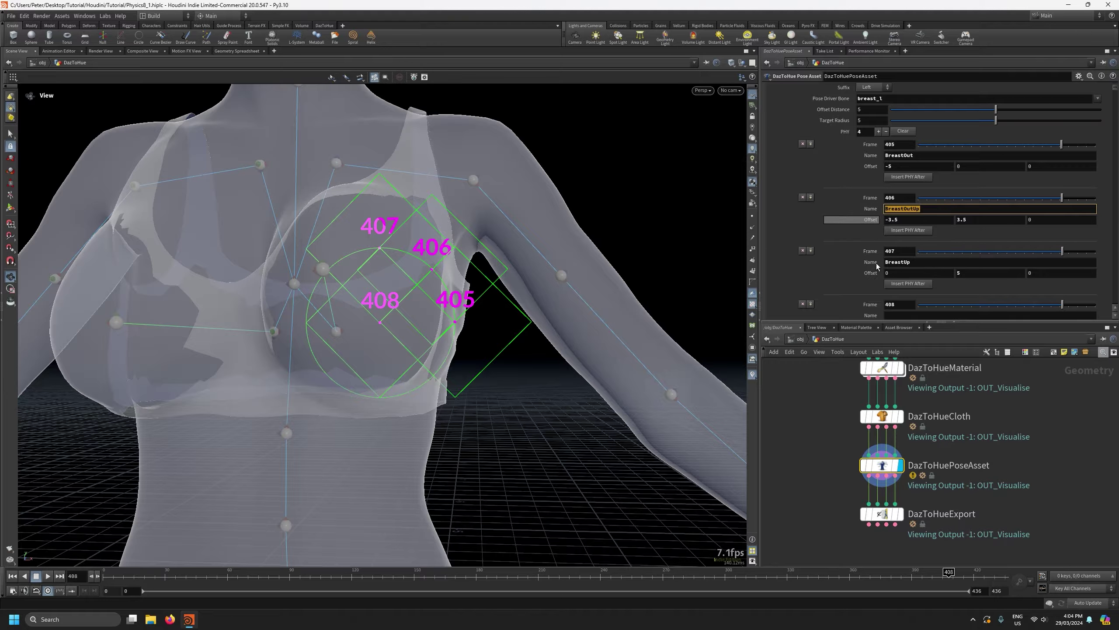
click(899, 314)
key(ctrl+v)
scroll(901, 304, down, 1)
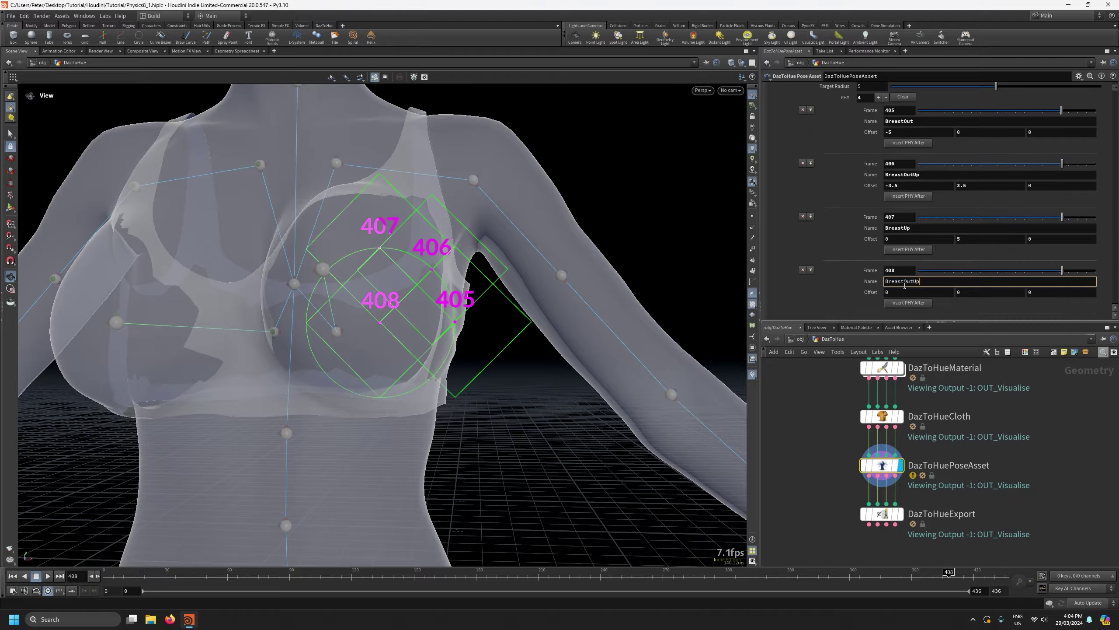
drag(905, 280, 914, 280)
text(In)
Set the BreastInUp pose's offset to 3.5 in both X and Y.
click(912, 292)
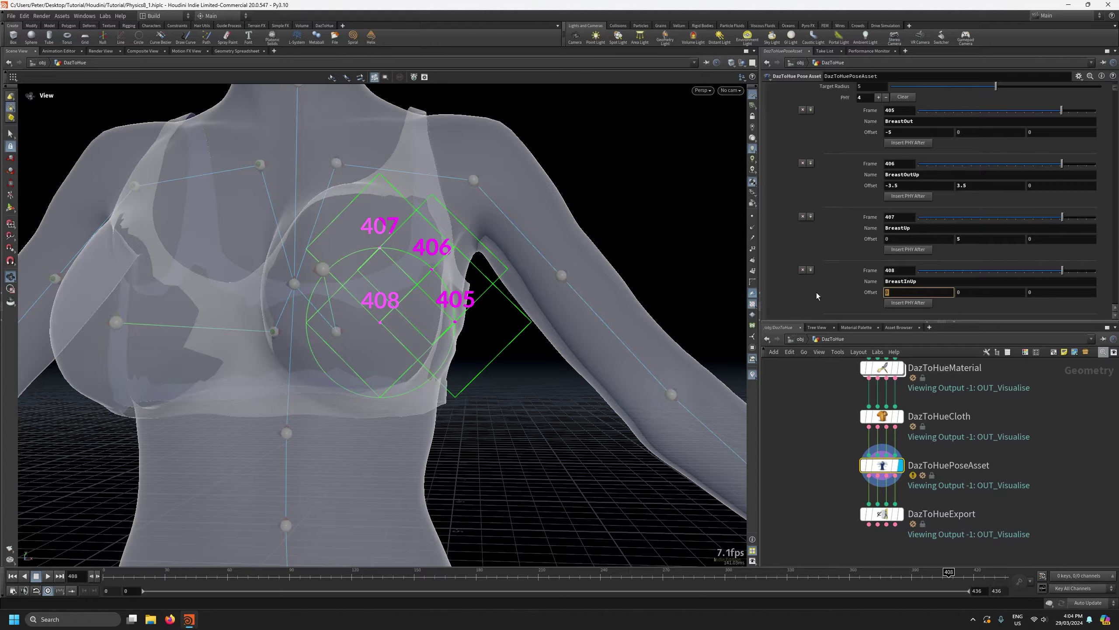
text(3.5)
key(Return)
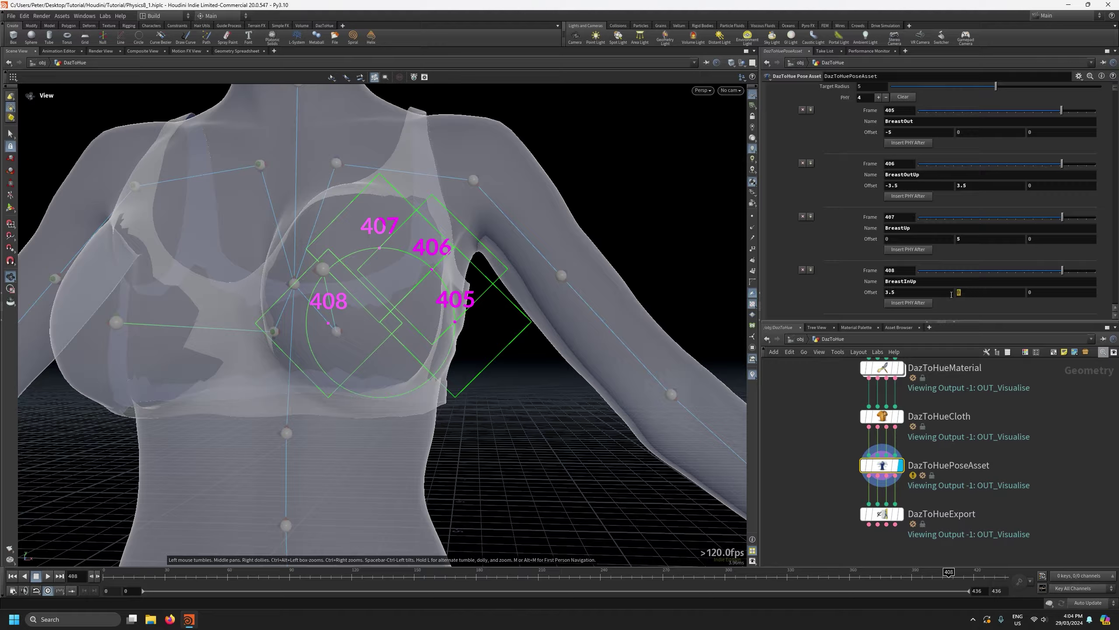
click(968, 290)
text(3.5)
key(Return)
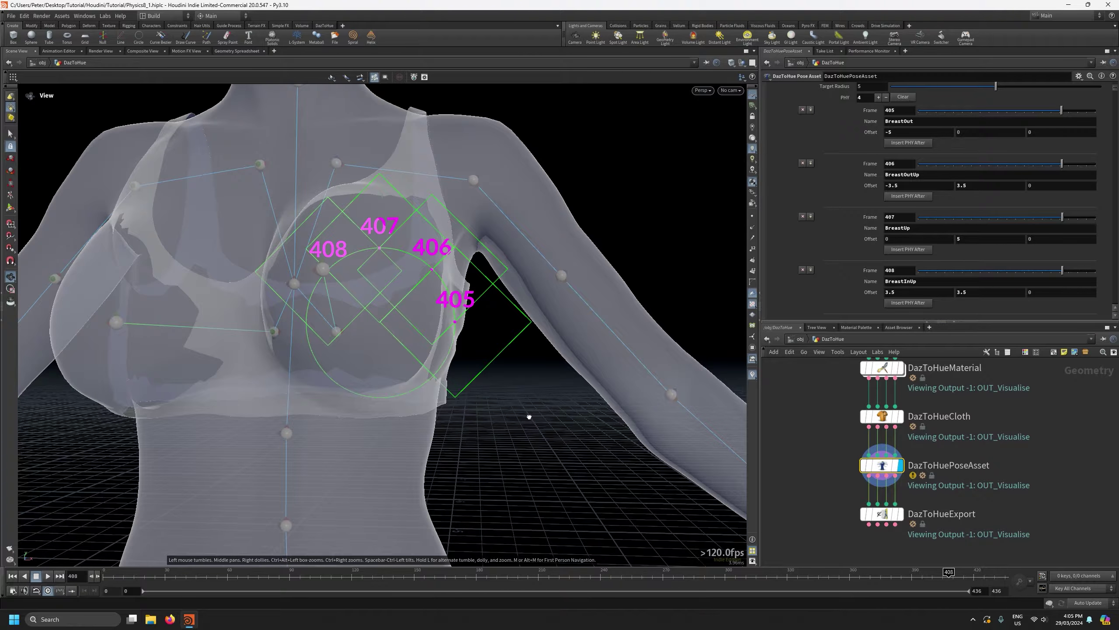
drag(527, 415, 530, 418)
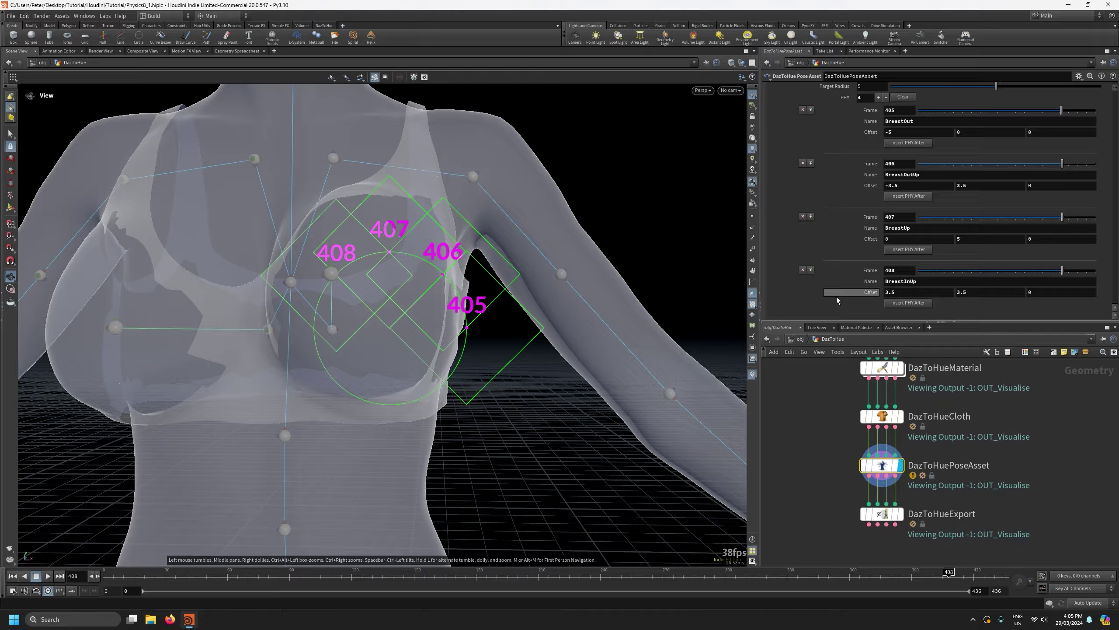
Add a fifth PHY pose to the breast_l group with frame 409 and the name BreastIn.
click(903, 302)
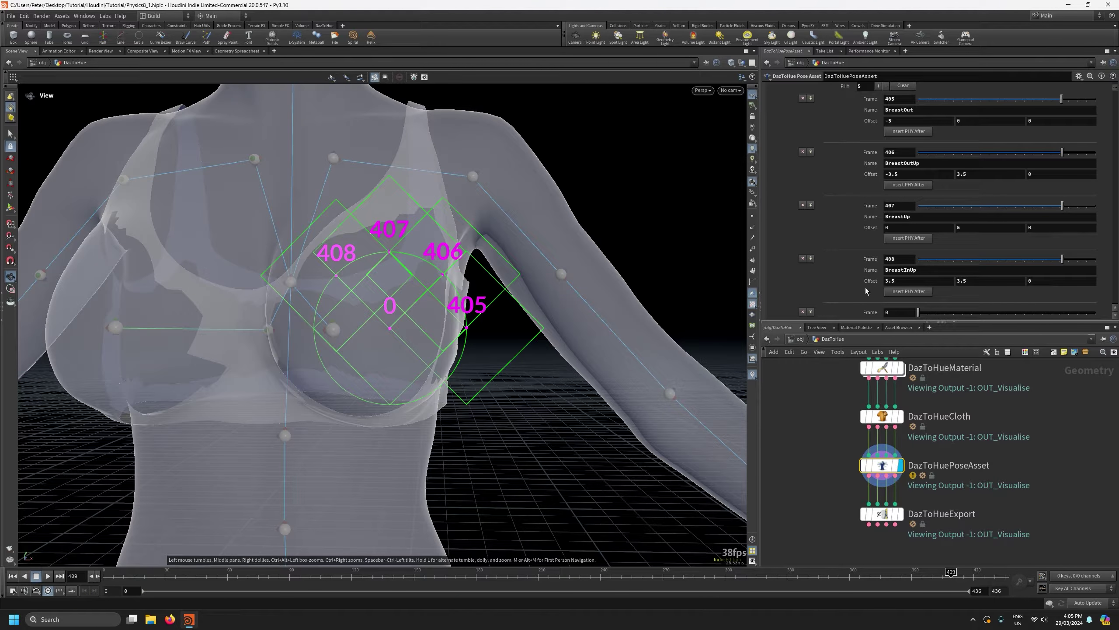
scroll(866, 291, down, 2)
click(899, 279)
text(409)
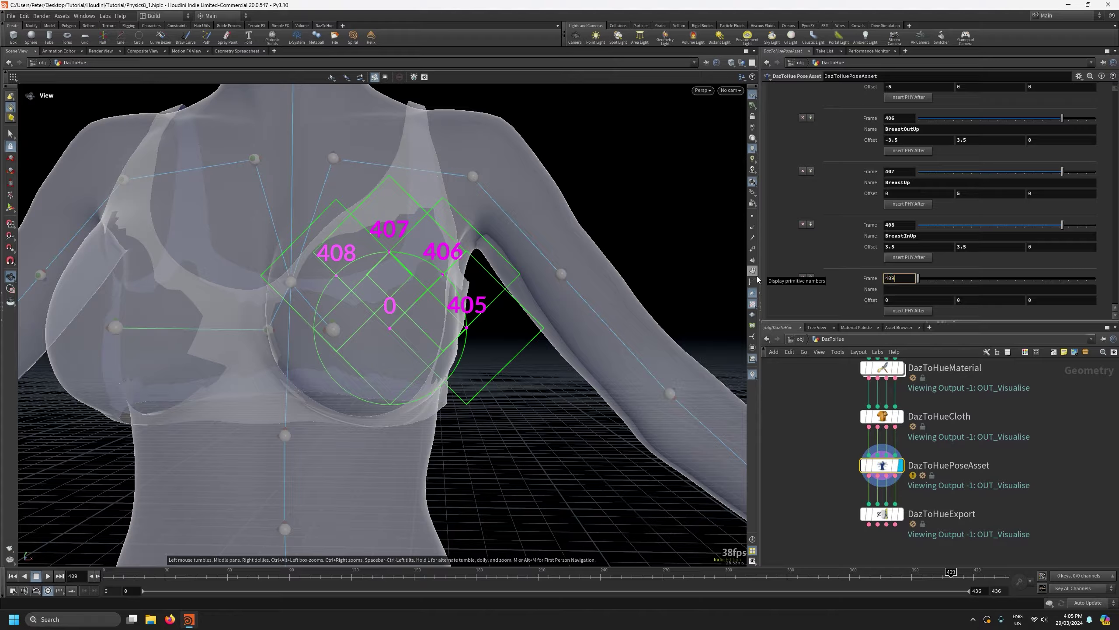
drag(946, 238, 882, 238)
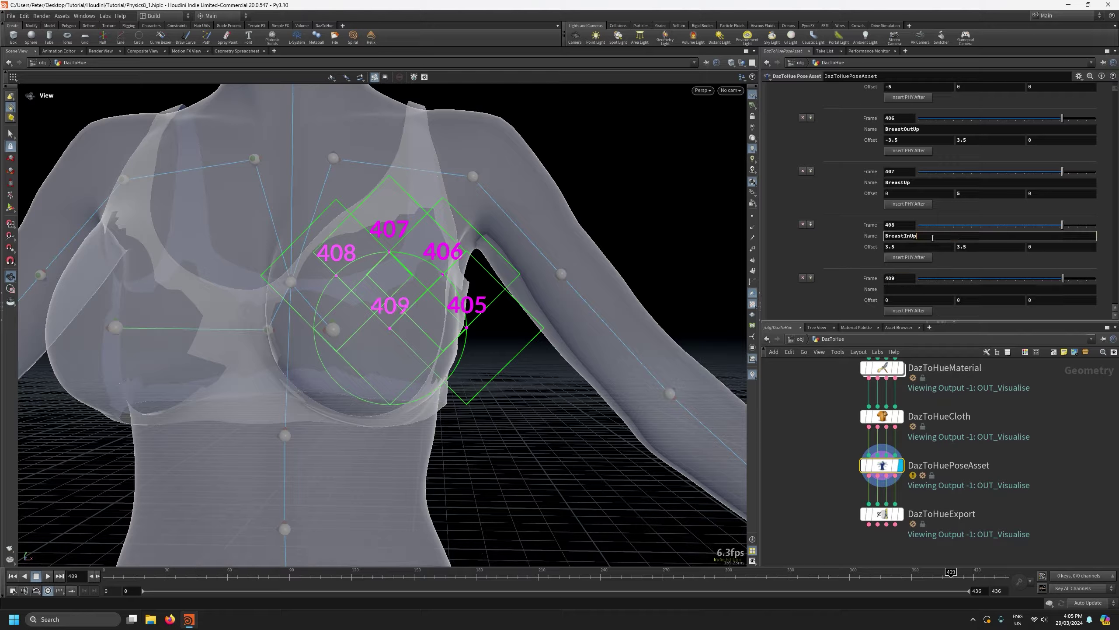
key(ctrl+c)
click(904, 289)
key(ctrl+v)
drag(910, 290, 965, 289)
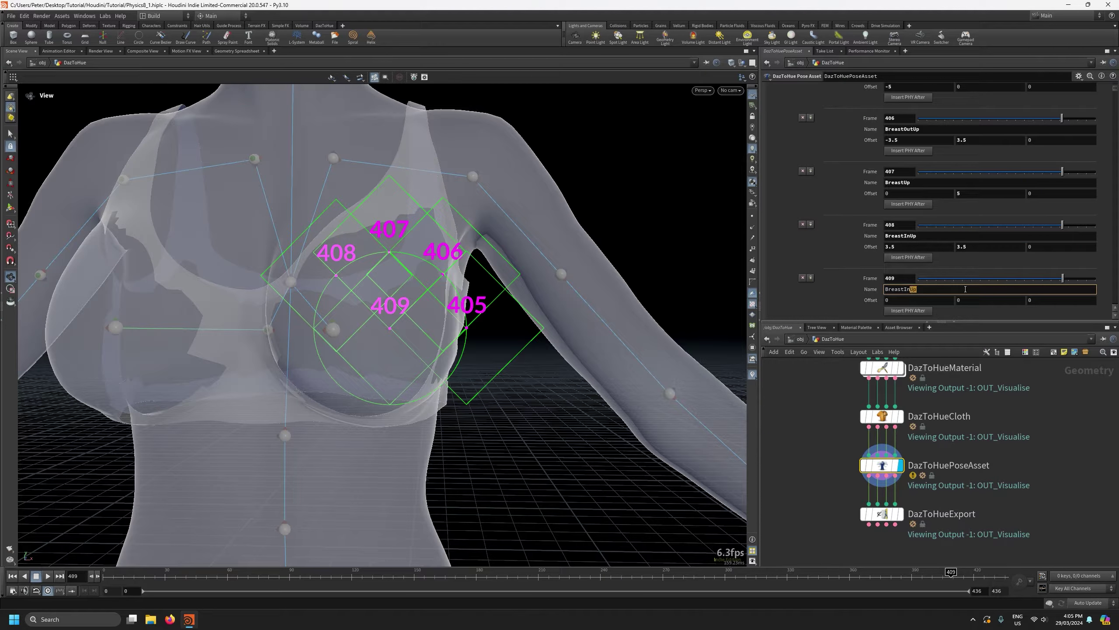
key(BackSpace)
Set the BreastIn pose's X offset to 5.
key(Tab)
text(5)
key(Return)
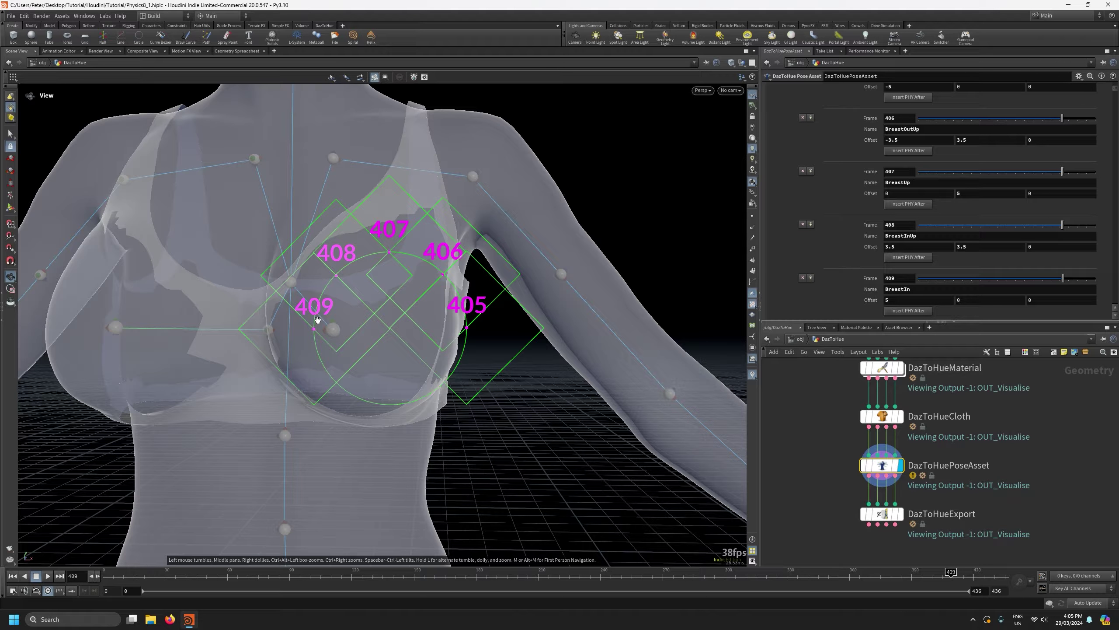
Add a sixth PHY pose with frame 410 to the breast_l group and advance the timeline to frame 410.
scroll(852, 310, down, 3)
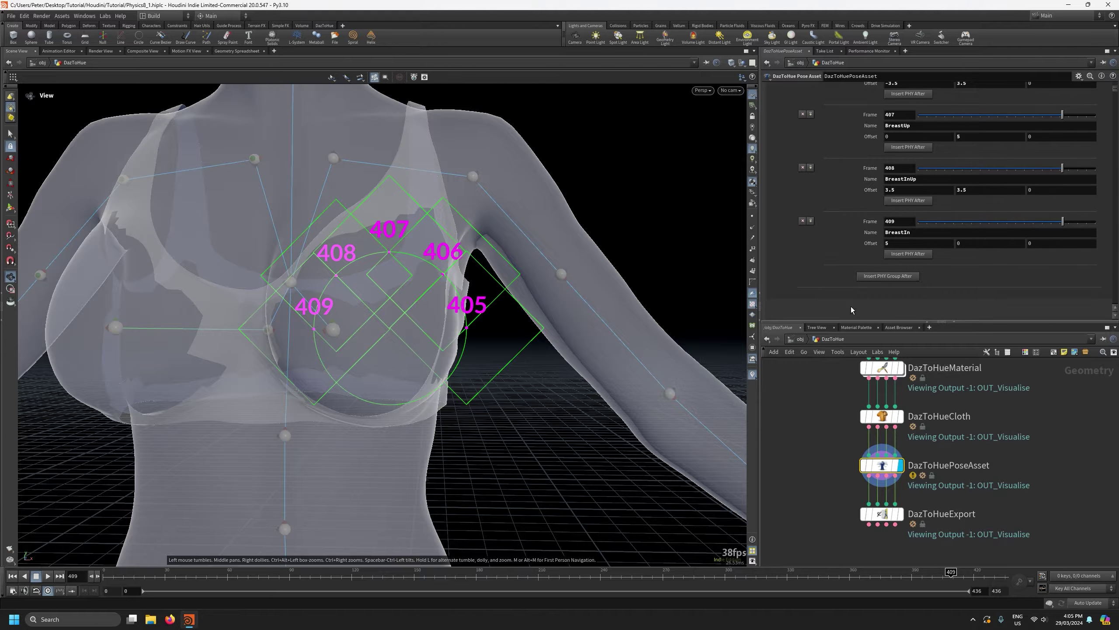
click(910, 254)
double_click(899, 275)
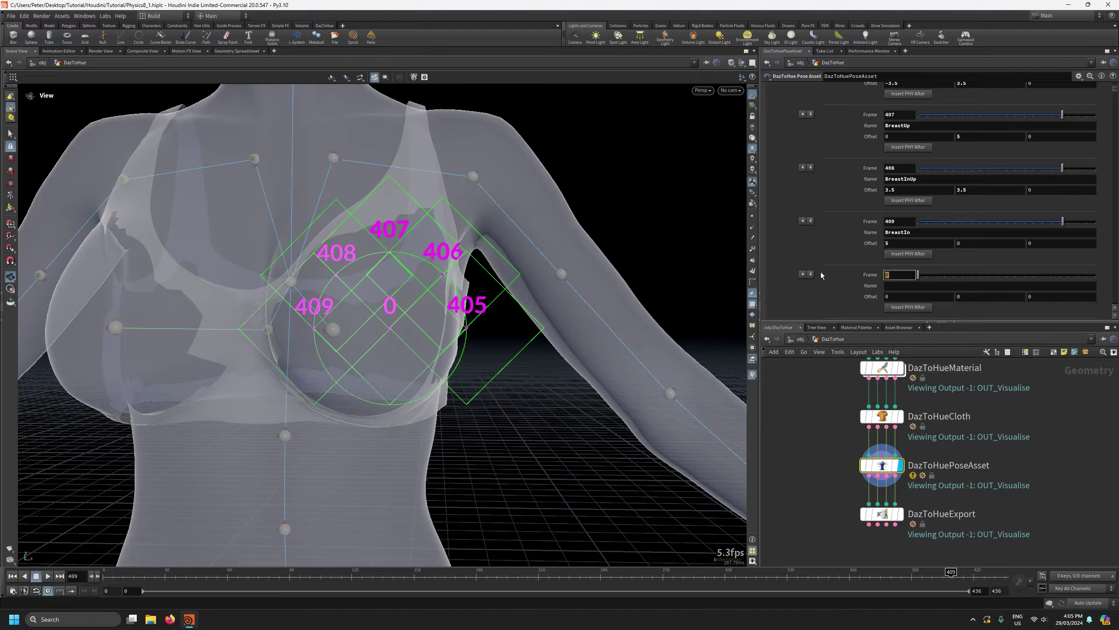
text(410)
key(Return)
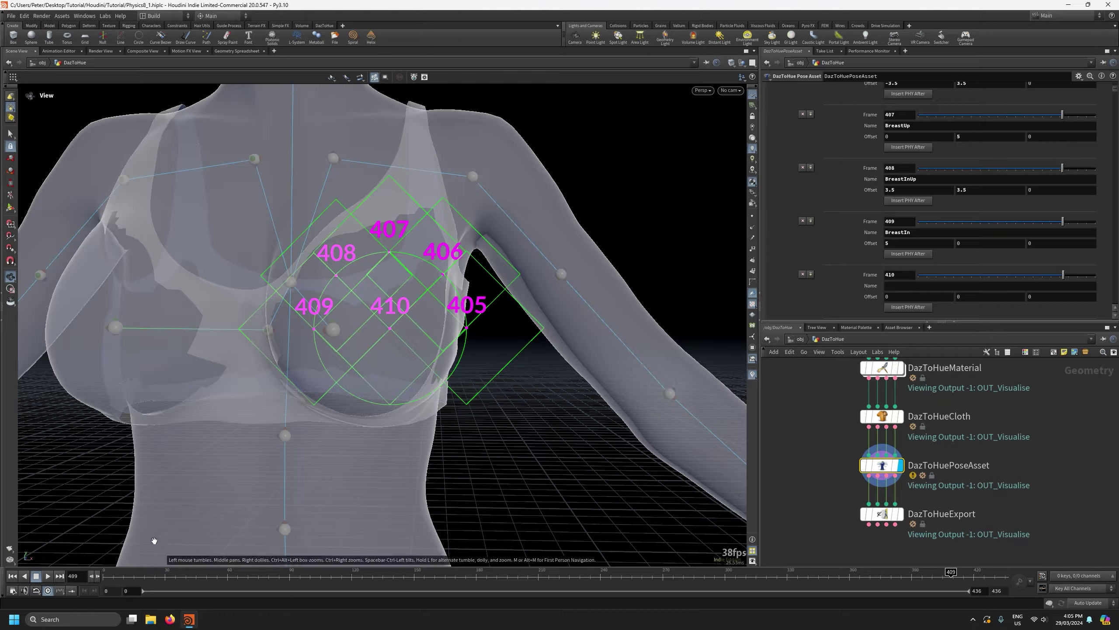
click(97, 575)
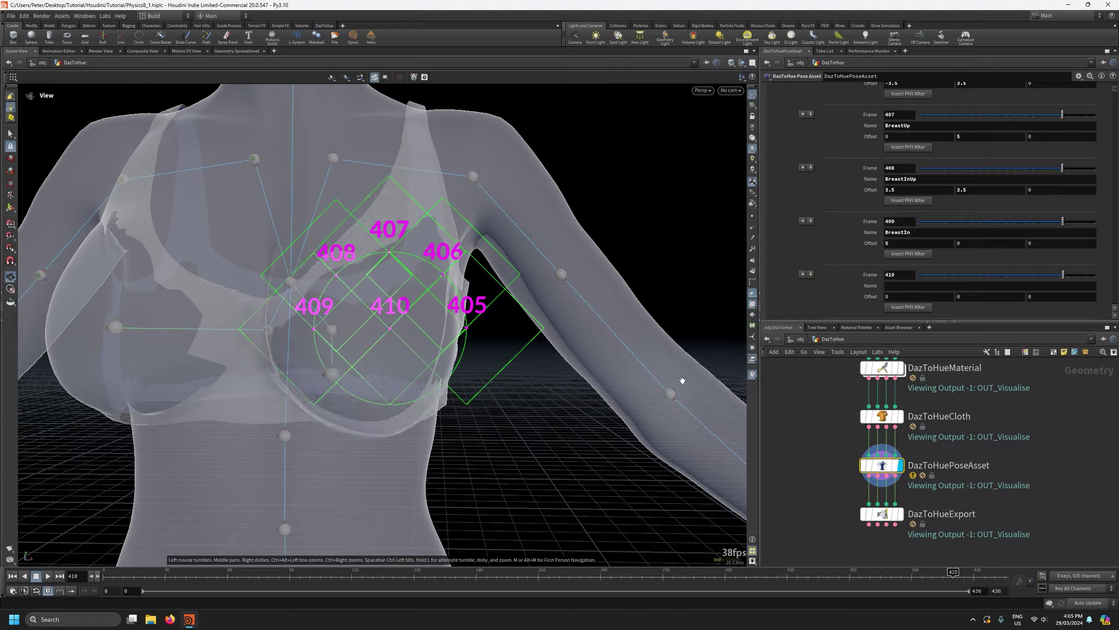
Name the frame 410 pose BreastInDown, reusing the BreastInUp name.
double_click(897, 232)
click(909, 289)
key(ctrl+v)
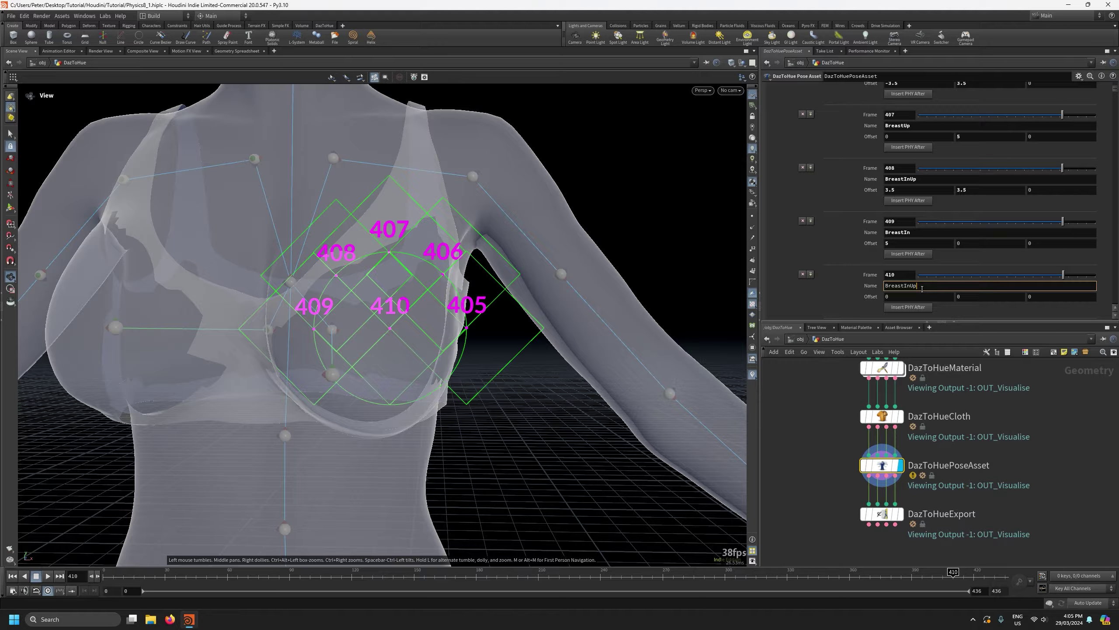
key(BackSpace)
key(BackSpace)
text(Down)
key(Return)
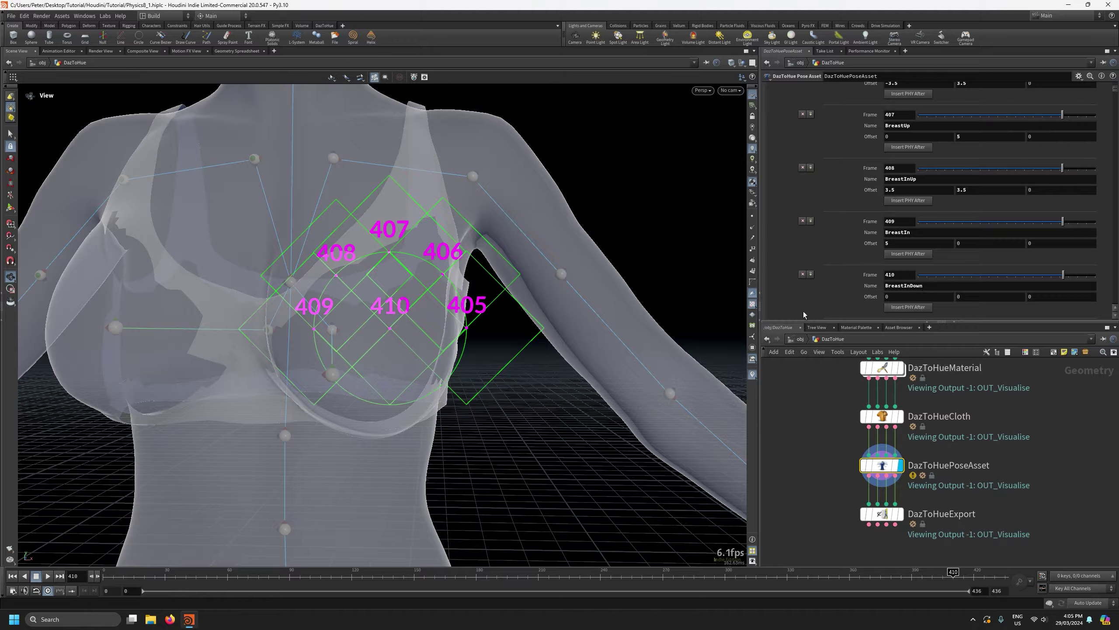
Set the BreastInDown pose's offset to 3.5 in X and -3.5 in Y.
scroll(809, 306, down, 1)
click(925, 286)
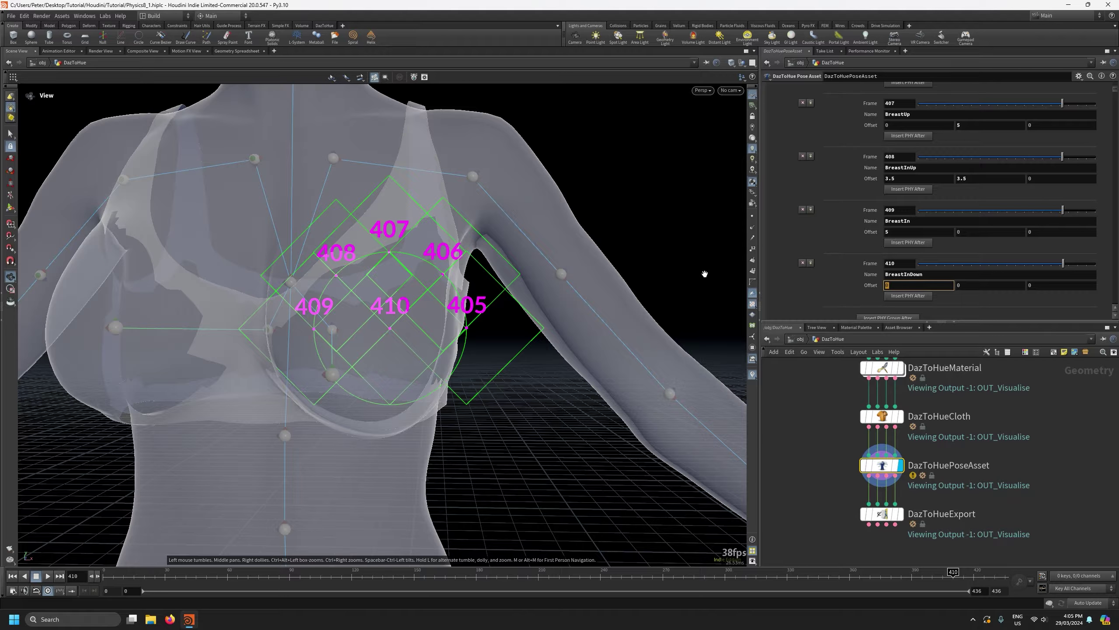
text(3.5)
key(Return)
key(Tab)
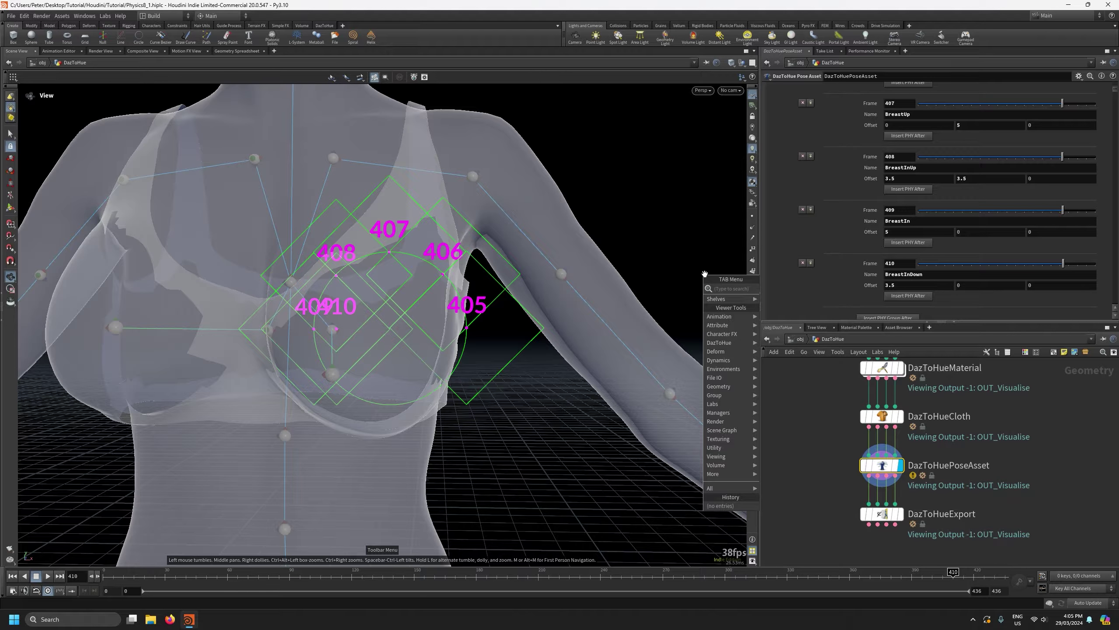
click(965, 286)
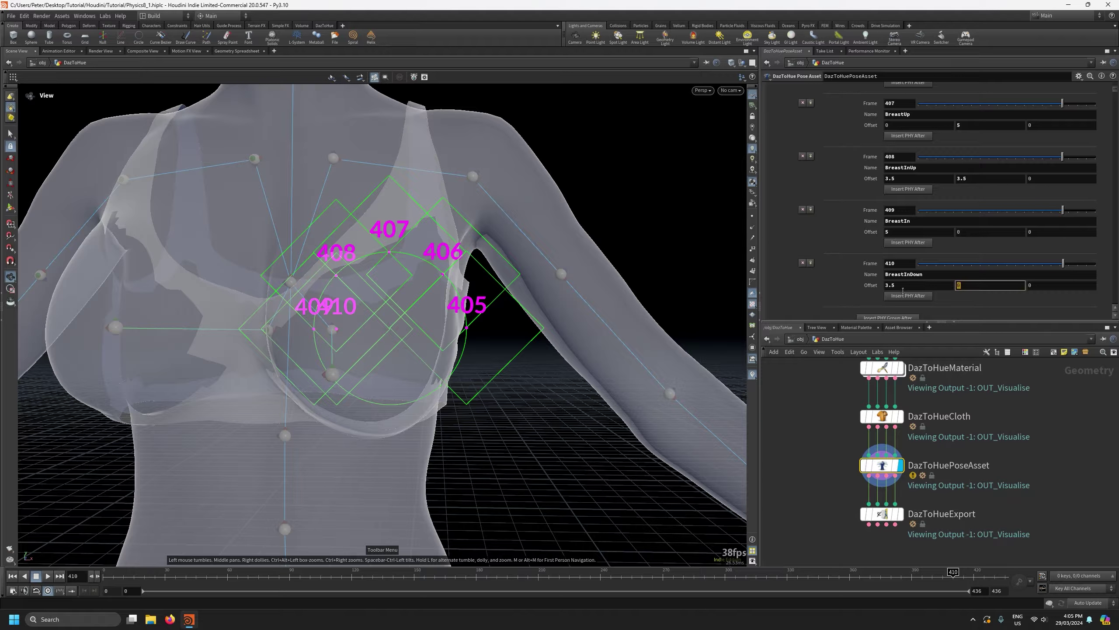
key(Return)
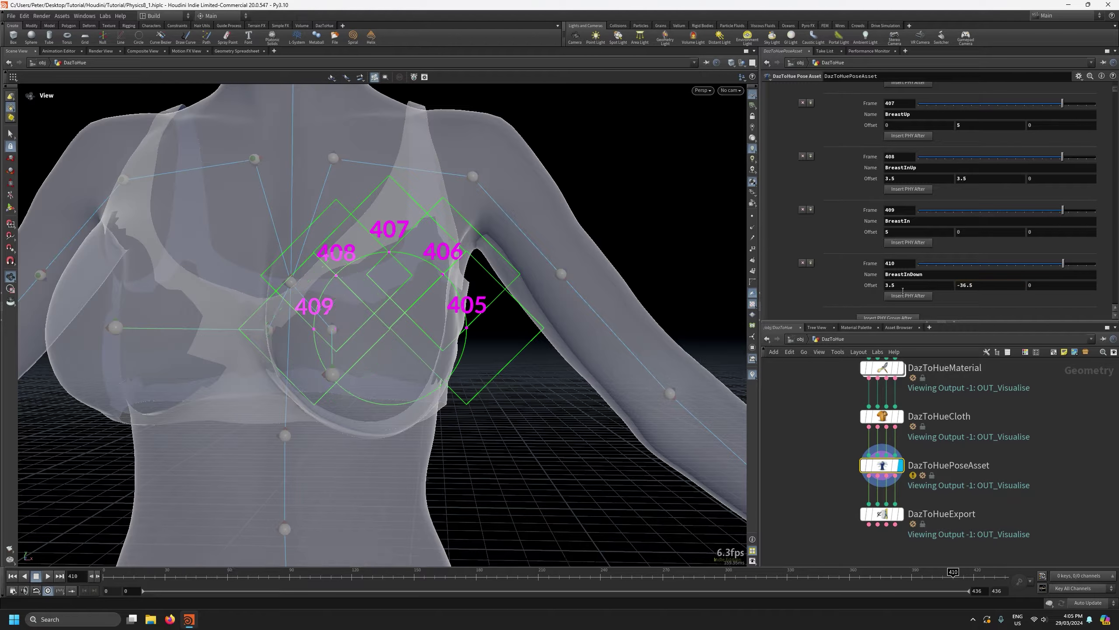
click(983, 282)
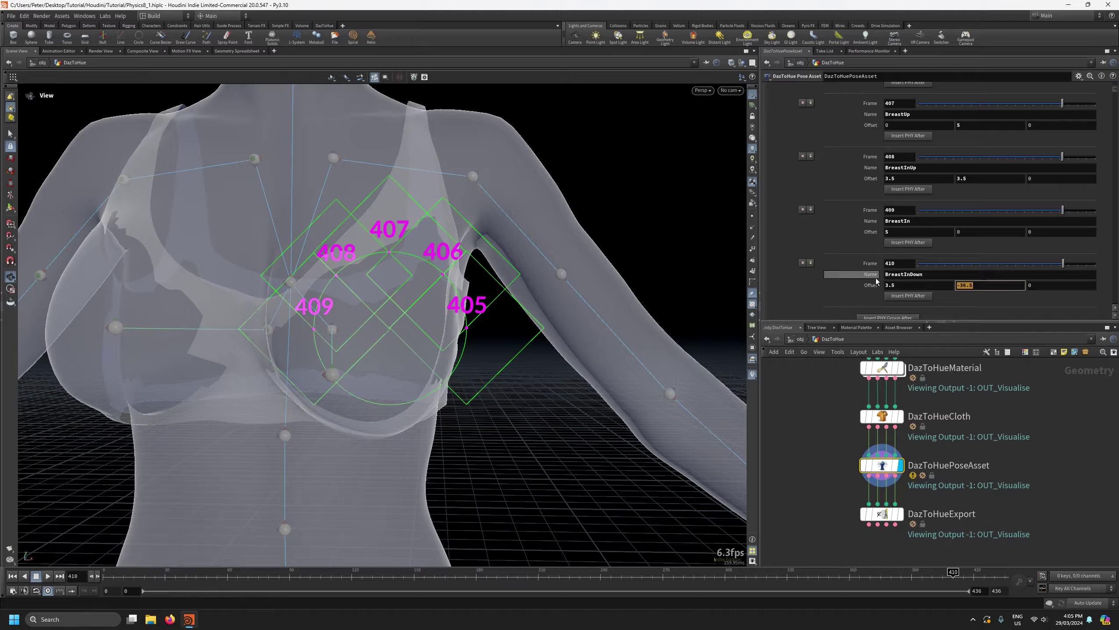
key(Return)
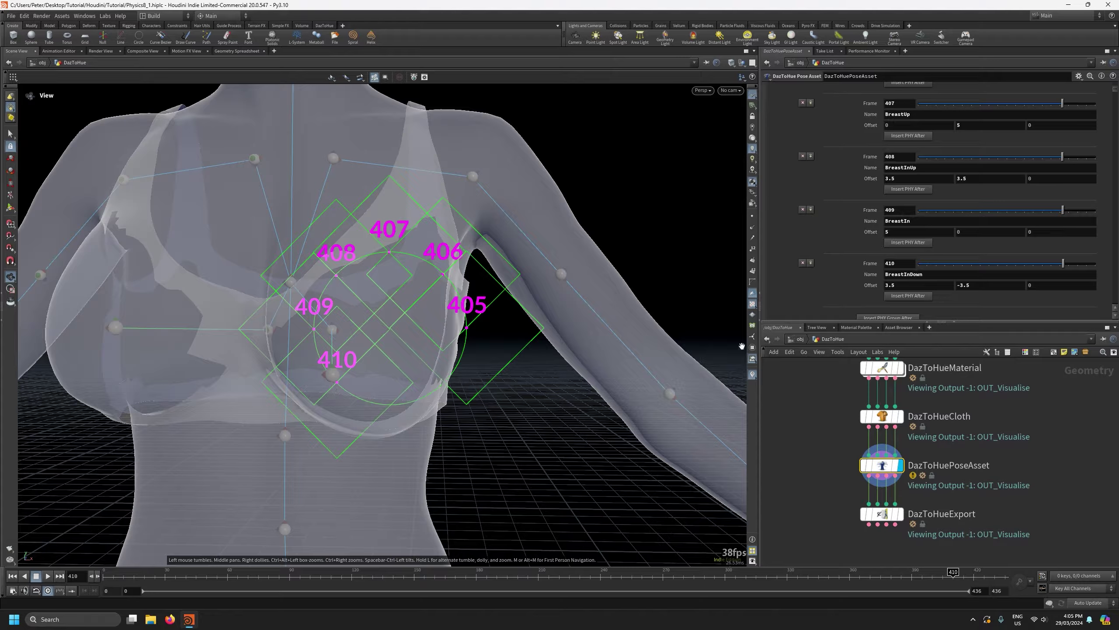
Add a seventh PHY pose to the breast_l group with frame 411 and the name BreastDown, adapted from the BreastInDown name.
scroll(799, 302, down, 1)
click(908, 272)
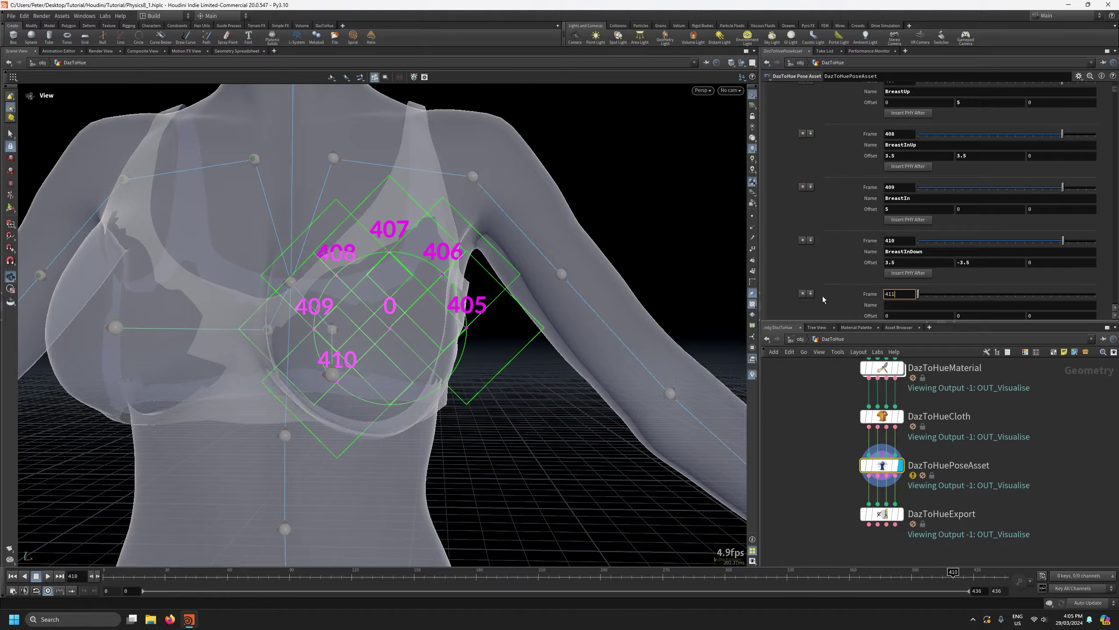
key(Return)
double_click(904, 252)
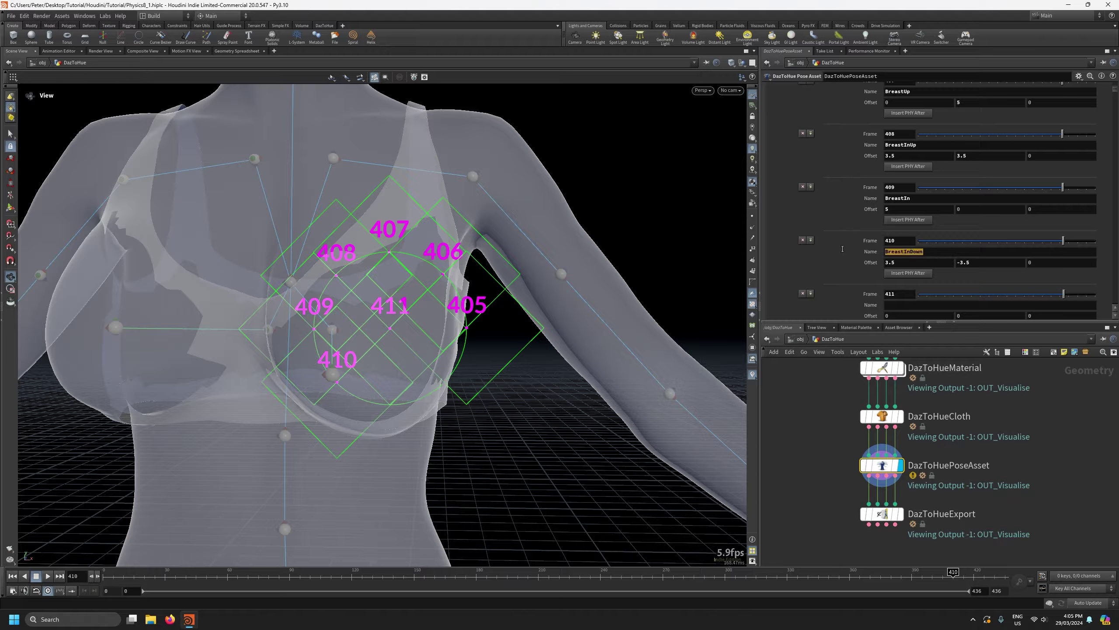
key(ctrl+c)
click(901, 304)
key(ctrl+v)
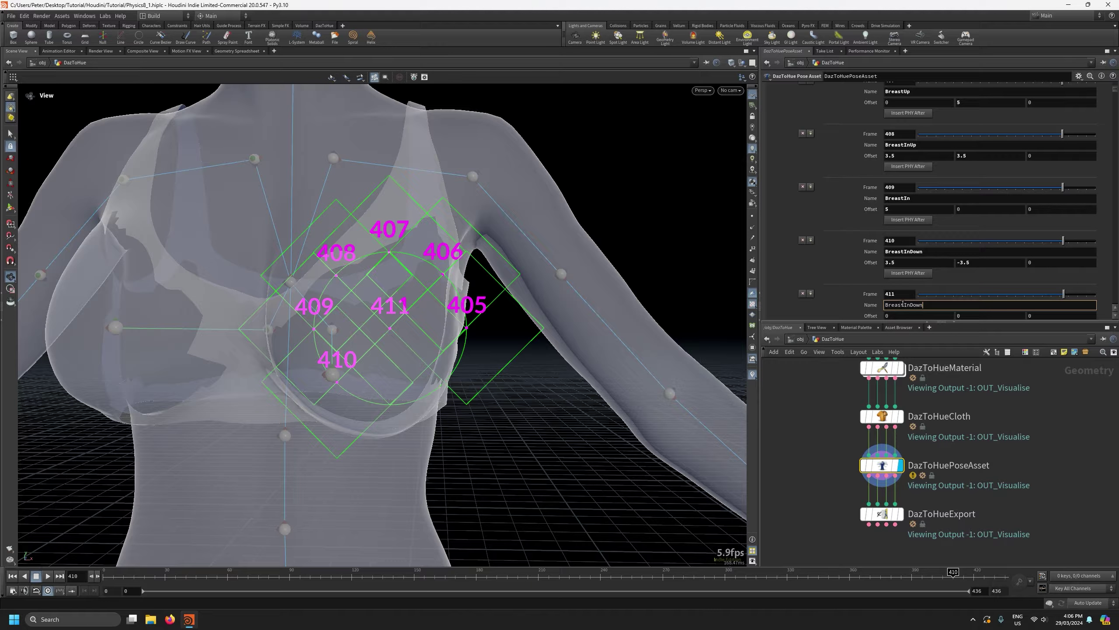
drag(904, 304, 910, 305)
key(BackSpace)
key(Return)
Set the BreastDown pose's Y offset to -5.
scroll(988, 294, down, 2)
click(987, 281)
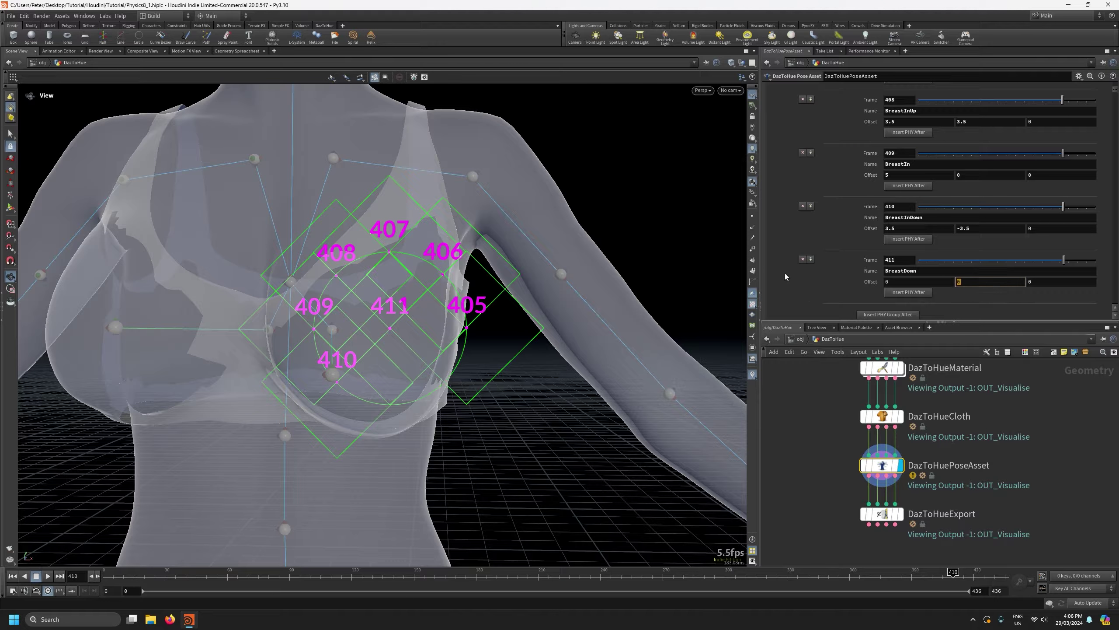
text(-5)
key(Return)
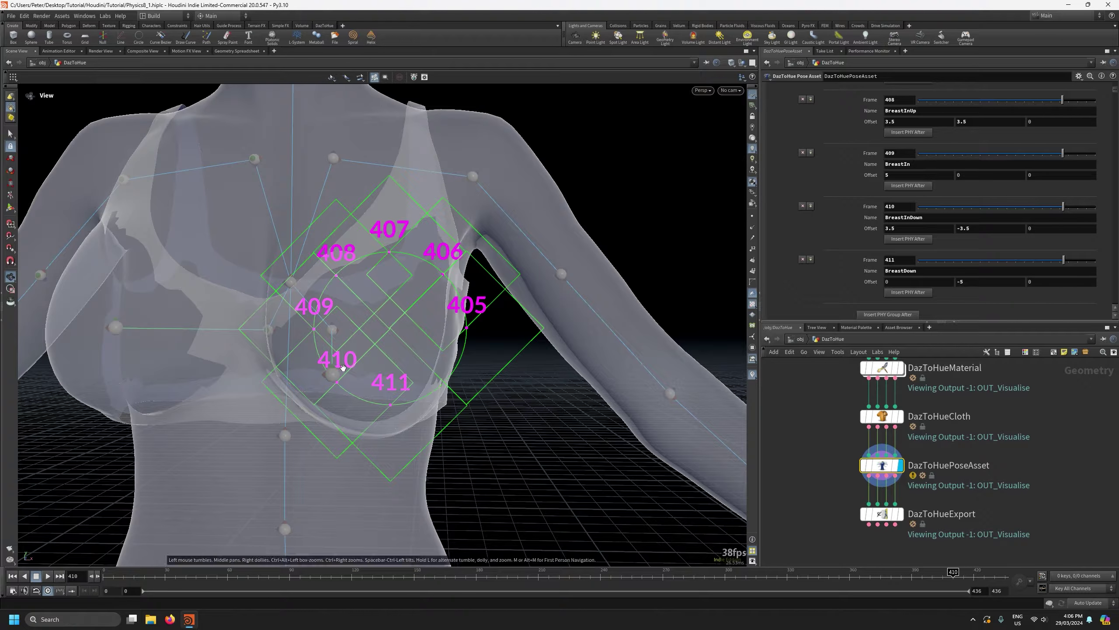
Add an eighth PHY pose to the breast_l group with frame 412 and the name BreastOutDown, adapted from the BreastDown name.
scroll(795, 300, down, 1)
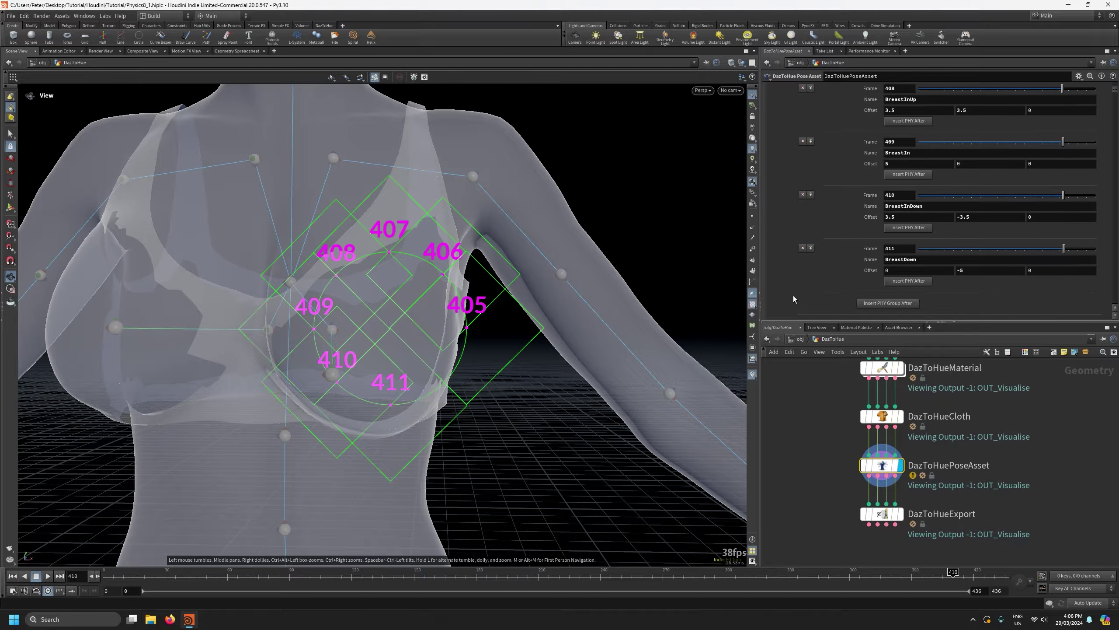
click(908, 282)
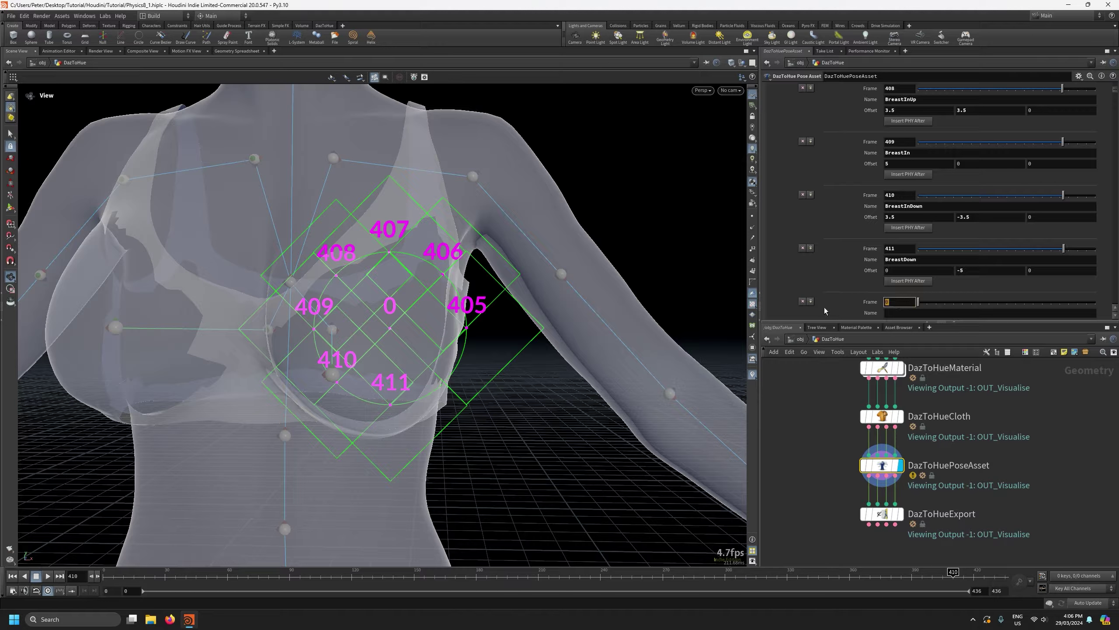
text(412)
key(Return)
scroll(808, 278, down, 3)
click(946, 226)
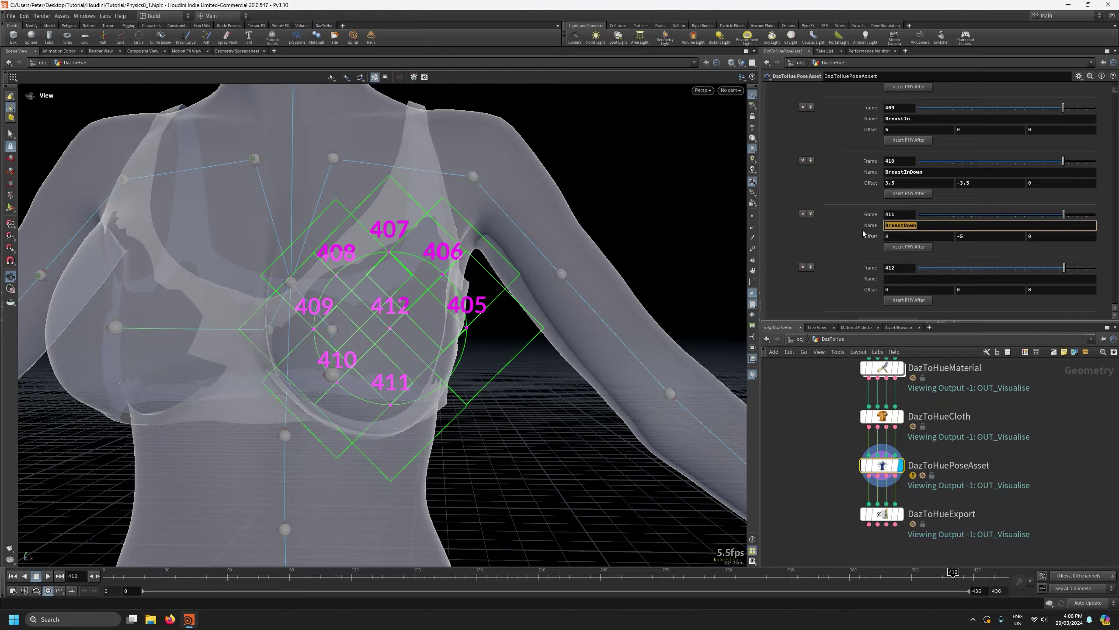
click(913, 278)
key(ctrl+v)
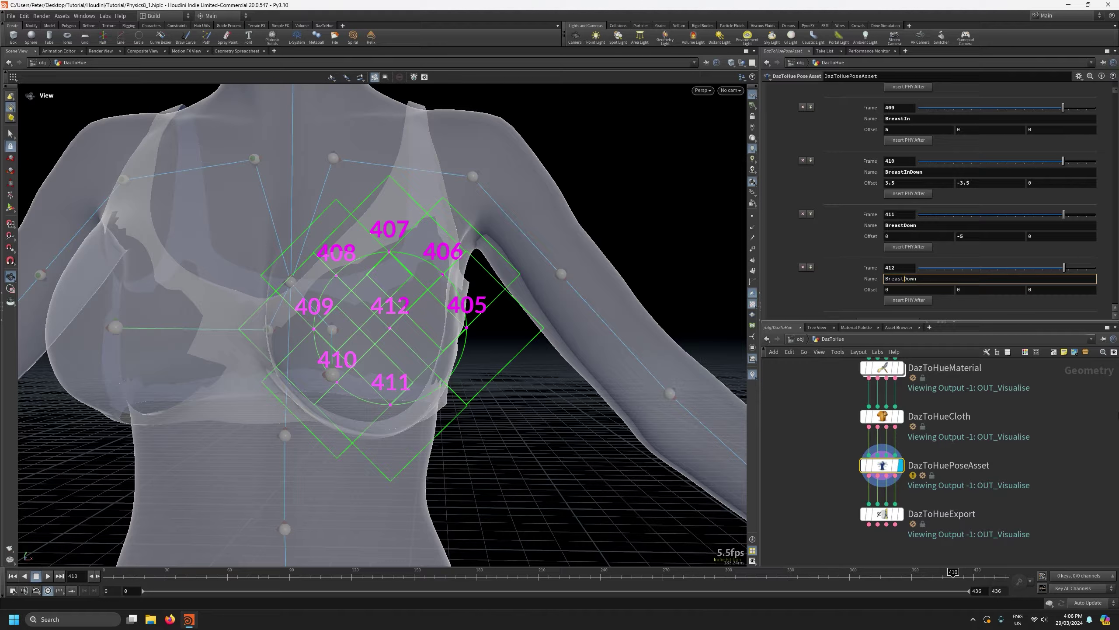
text(Out)
key(Return)
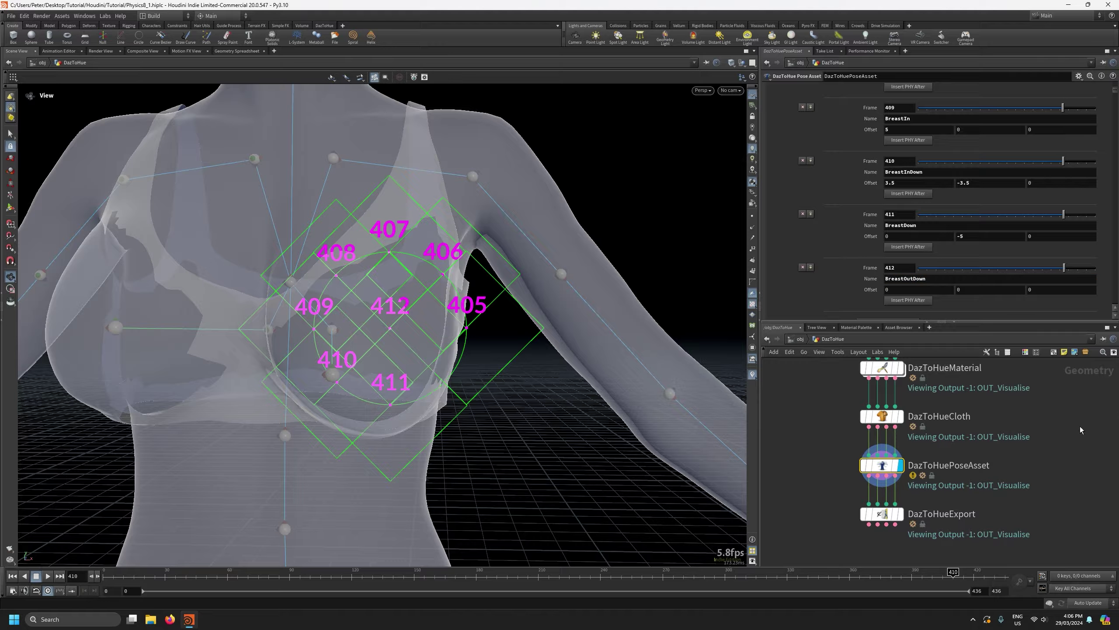
Set the BreastOutDown pose's offset to -3.5 in both X and Y.
click(968, 291)
text(-3.5)
key(Return)
click(889, 290)
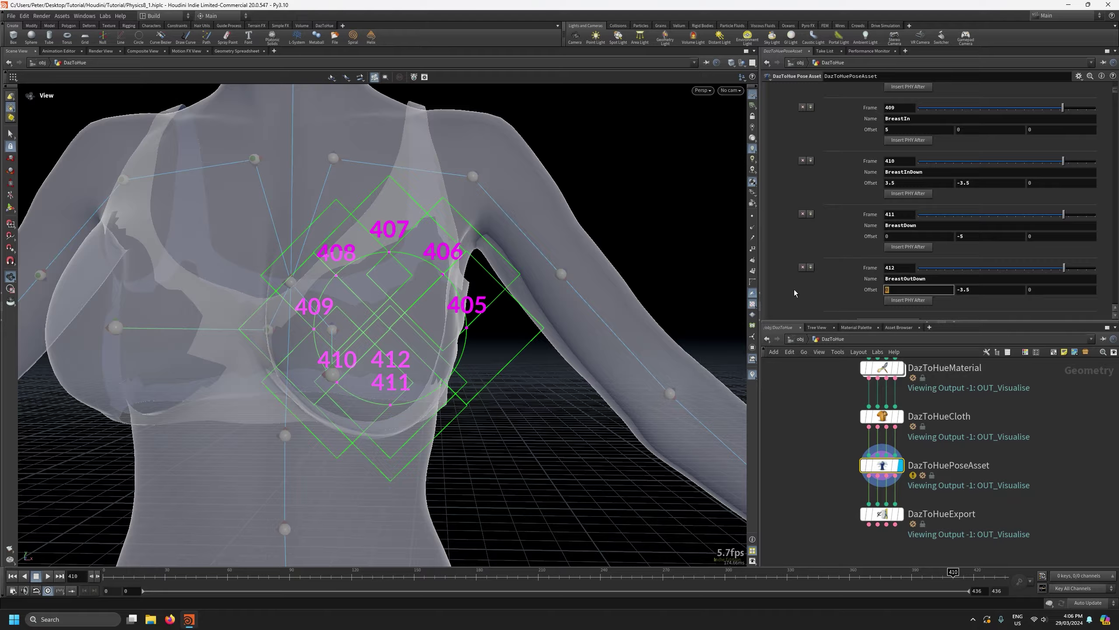
text(-3.5)
key(Return)
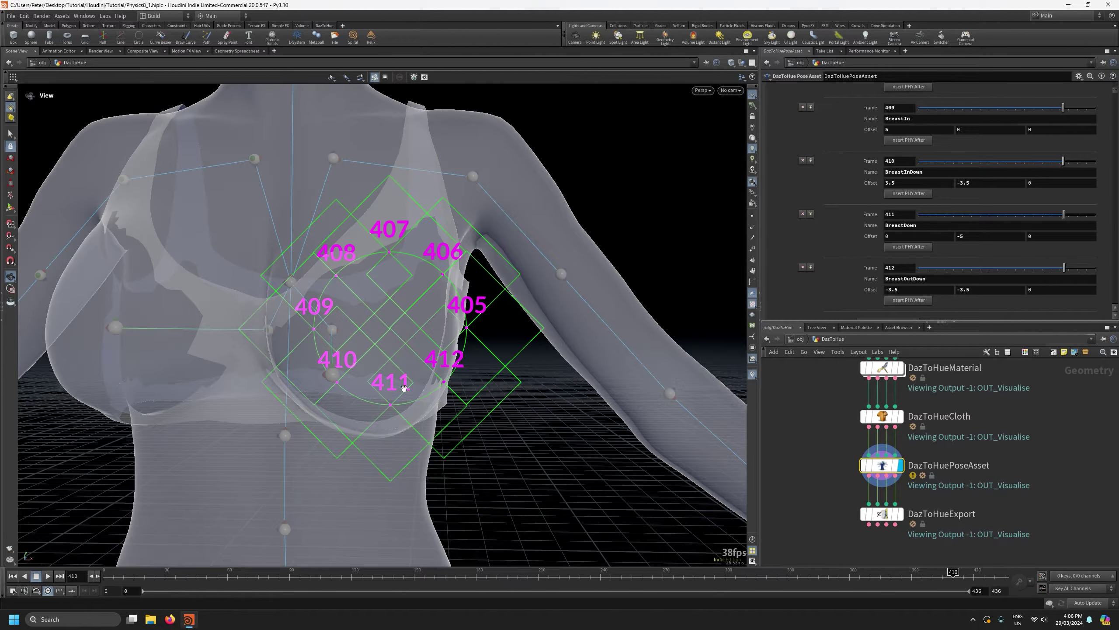
Scrub the timeline to frame 415 to view the opposite breast's animated pose.
right_drag(513, 479, 514, 501)
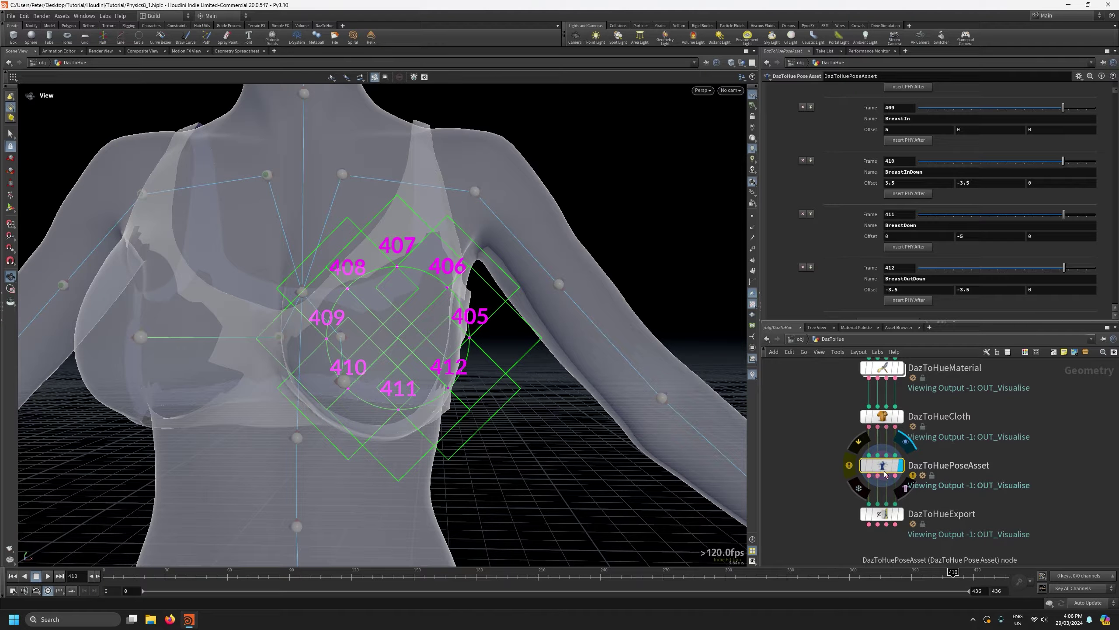
mouse_move(879, 512)
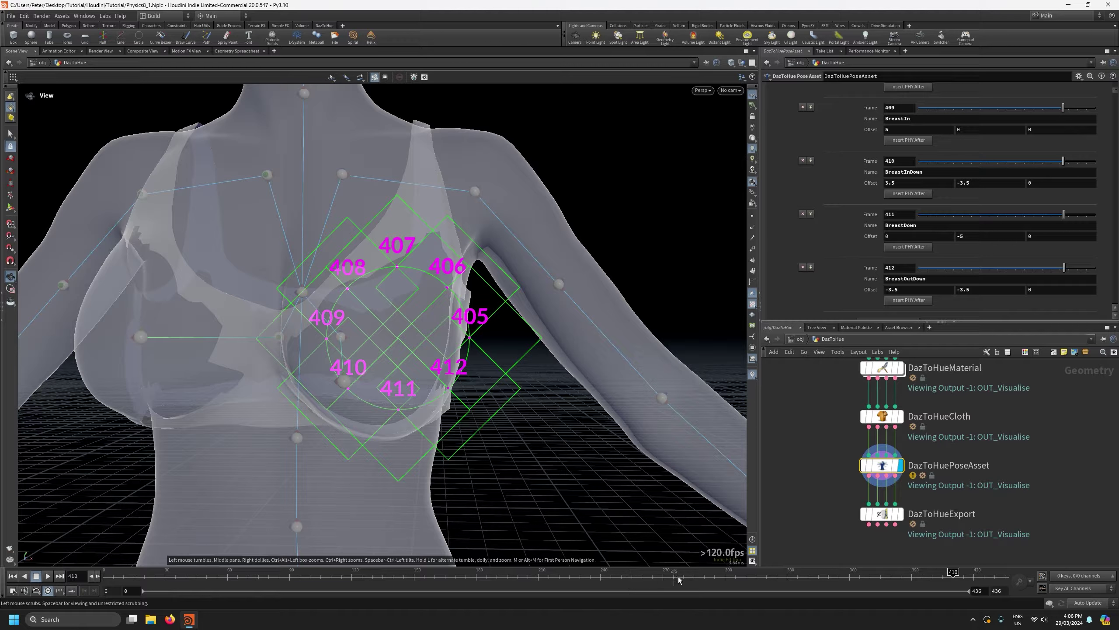
mouse_move(956, 574)
mouse_down()
mouse_move(984, 572)
mouse_move(963, 572)
mouse_up()
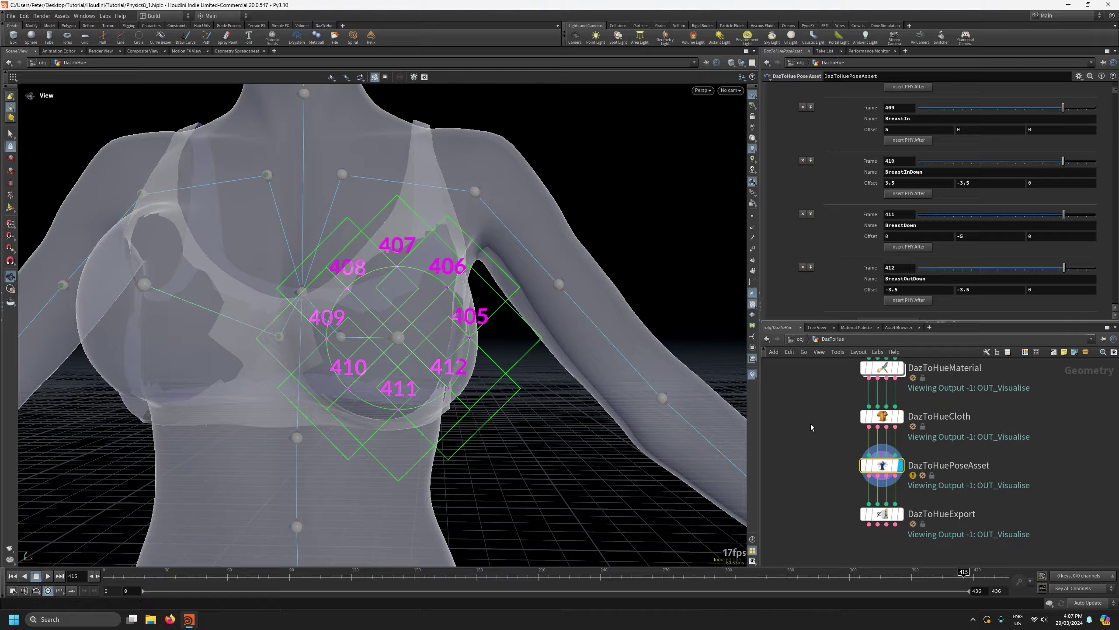
Open the pose asset node's preset options to look over the example ROM presets.
scroll(1100, 231, up, 5)
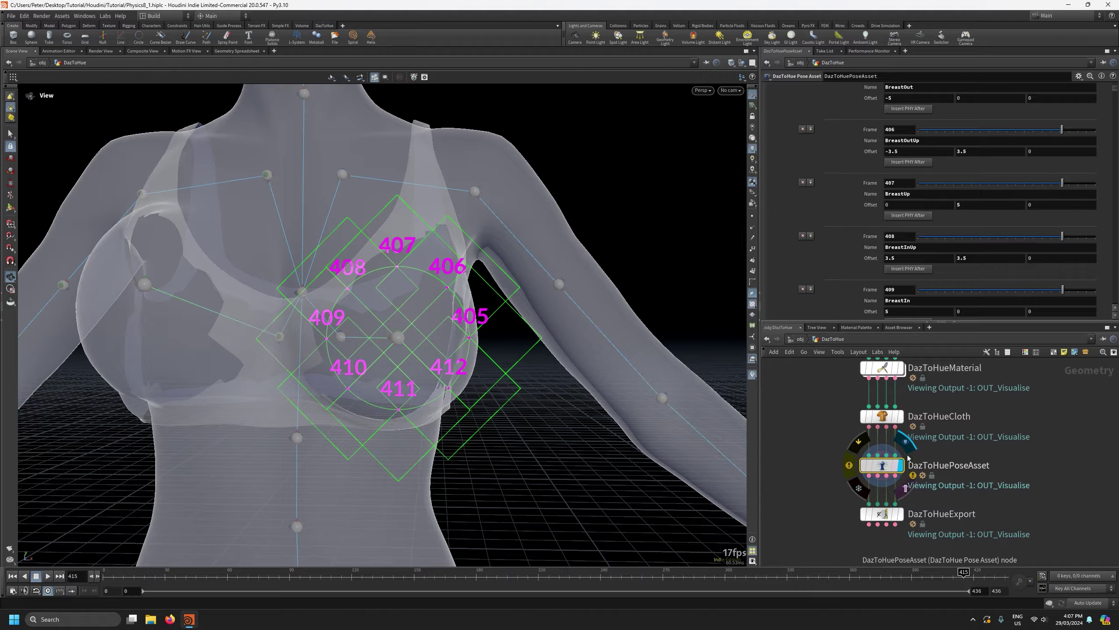
scroll(1112, 208, up, 1)
click(1079, 76)
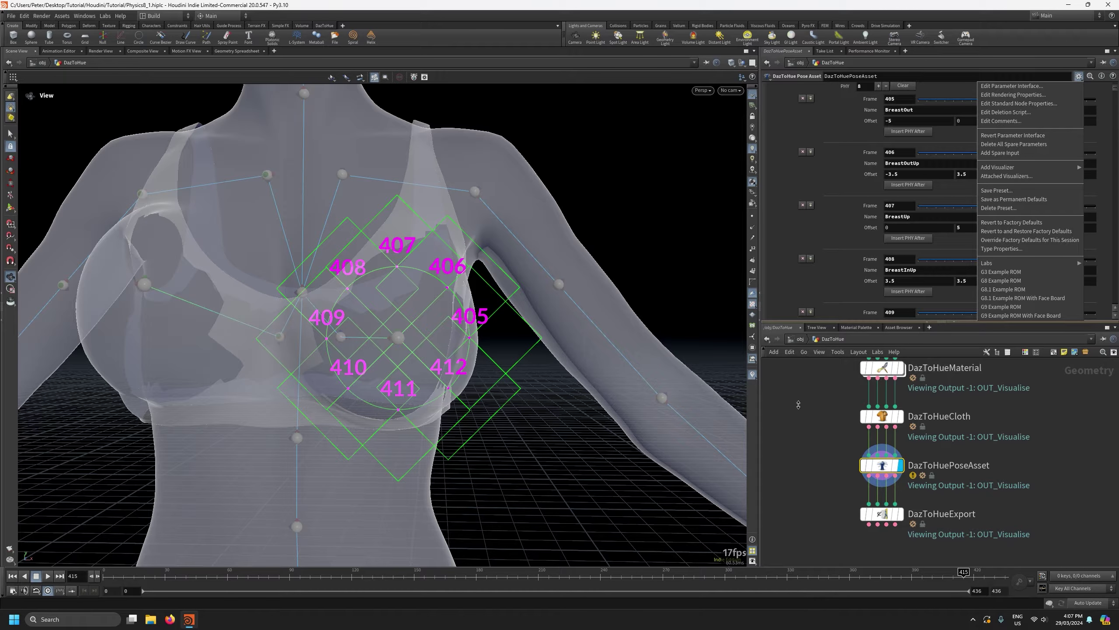
Show the whole figure, enlarge the parameter area and return to the breast_l group's main settings.
scroll(549, 400, down, 10)
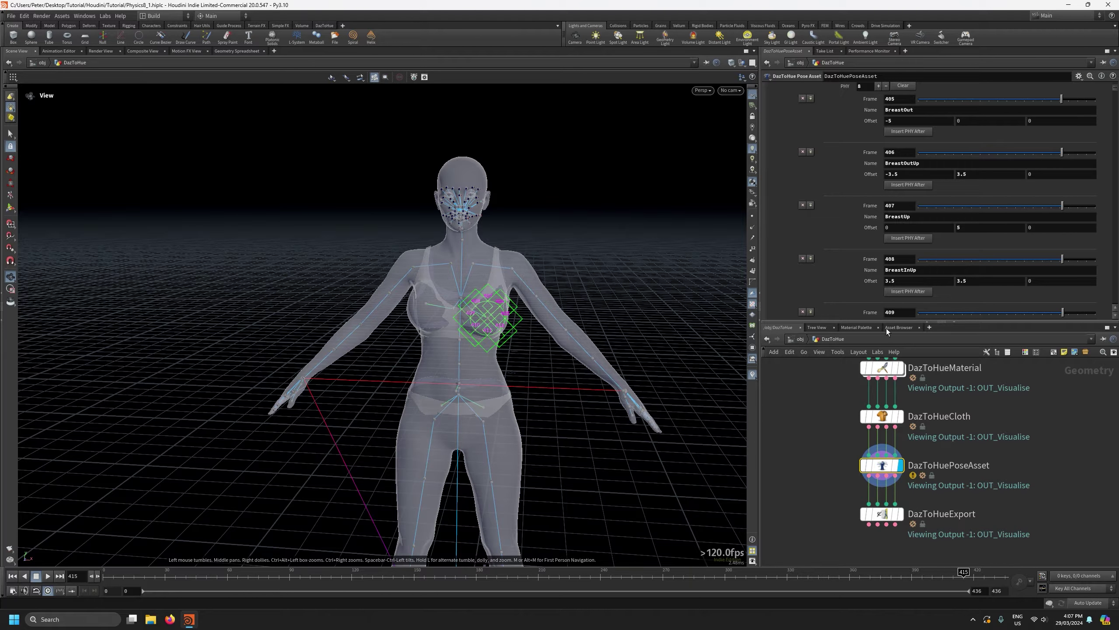
drag(886, 323, 793, 403)
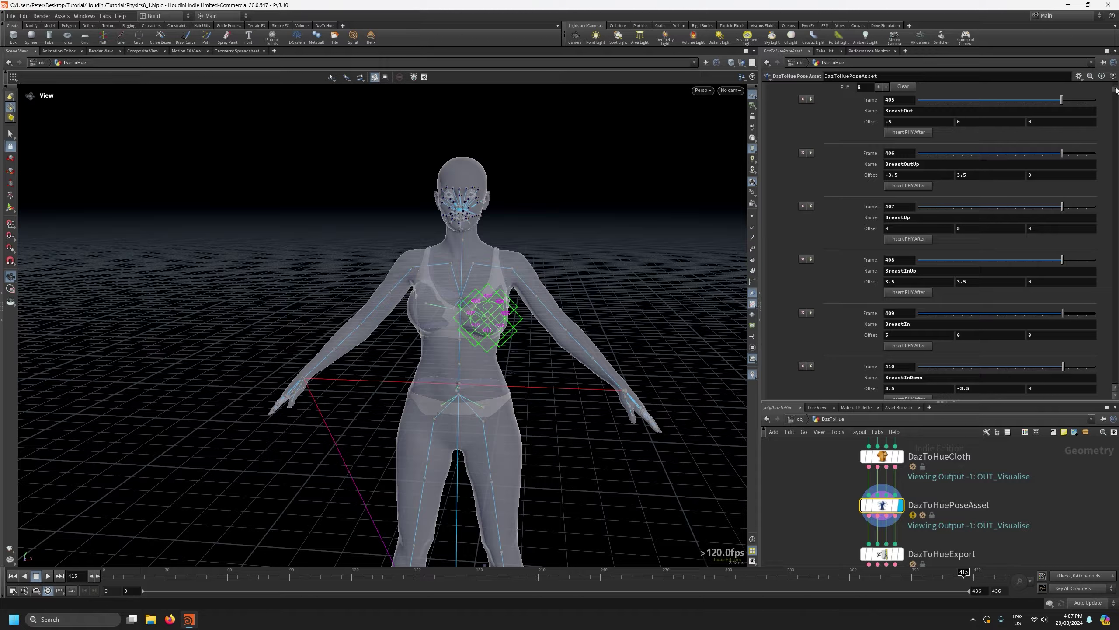
drag(1117, 91, 1115, 75)
scroll(1060, 248, down, 5)
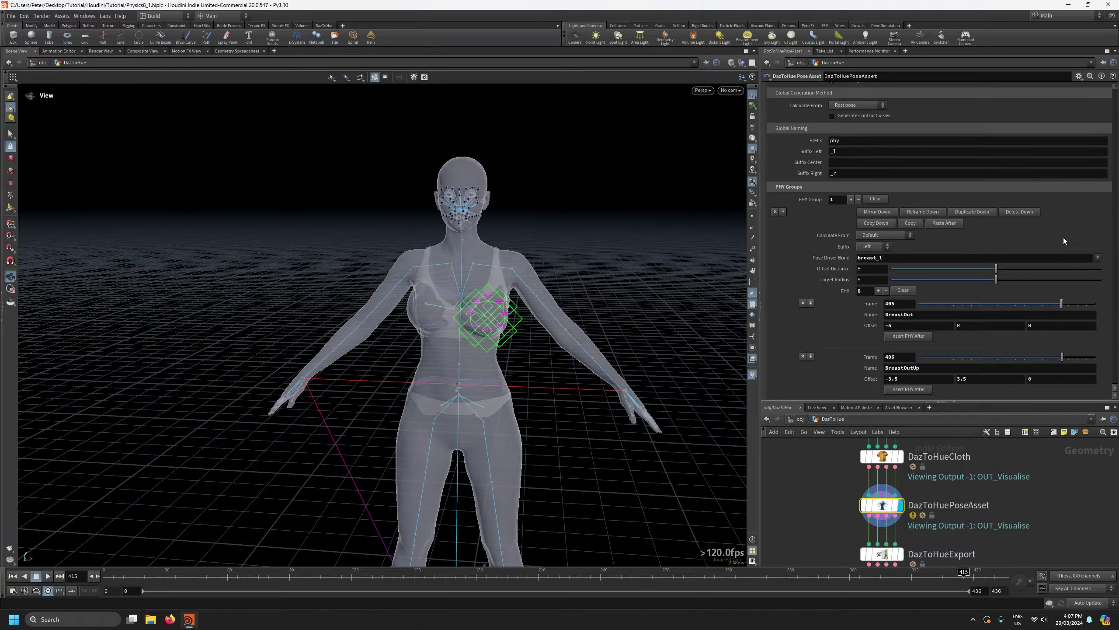
scroll(786, 274, down, 3)
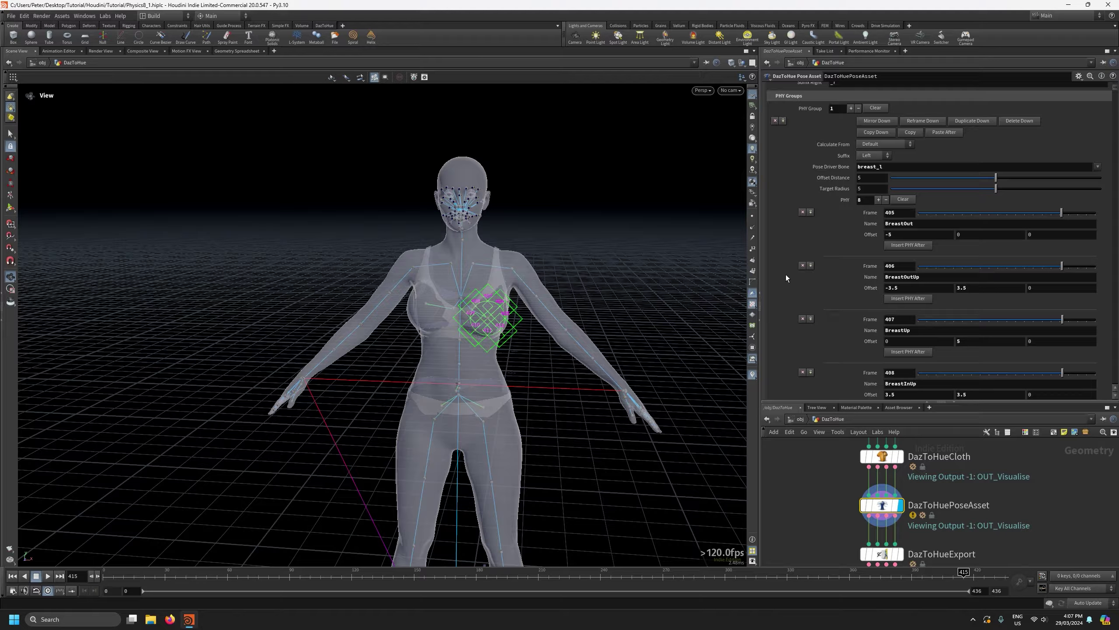
scroll(785, 277, up, 1)
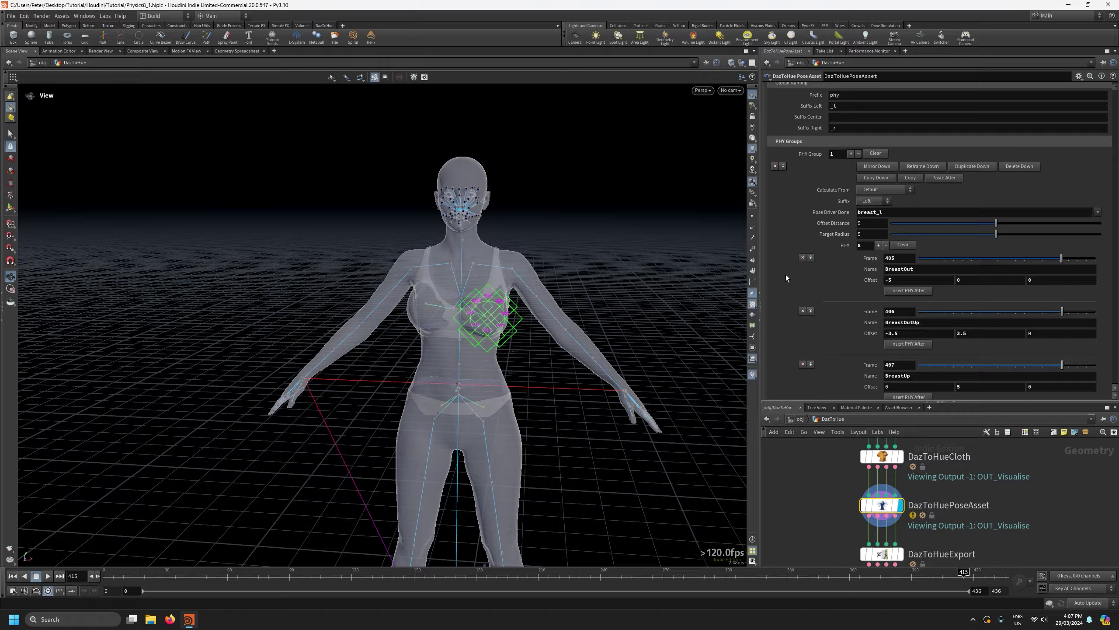
scroll(785, 274, up, 1)
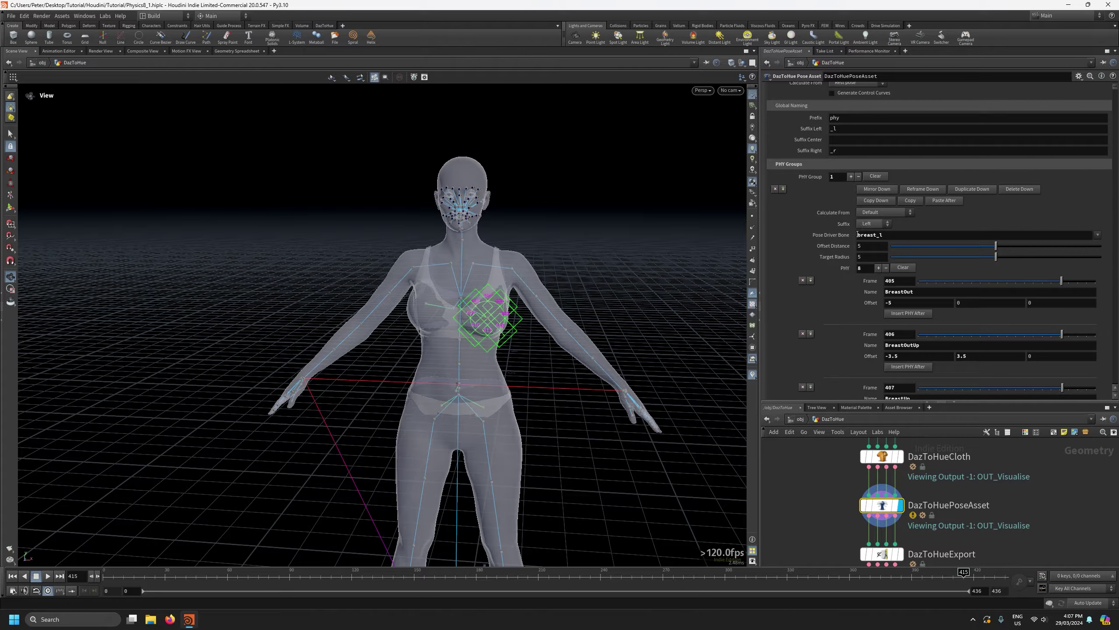
Mirror the breast_l PHY group down across the X axis to create the opposite side's group.
drag(895, 237, 844, 238)
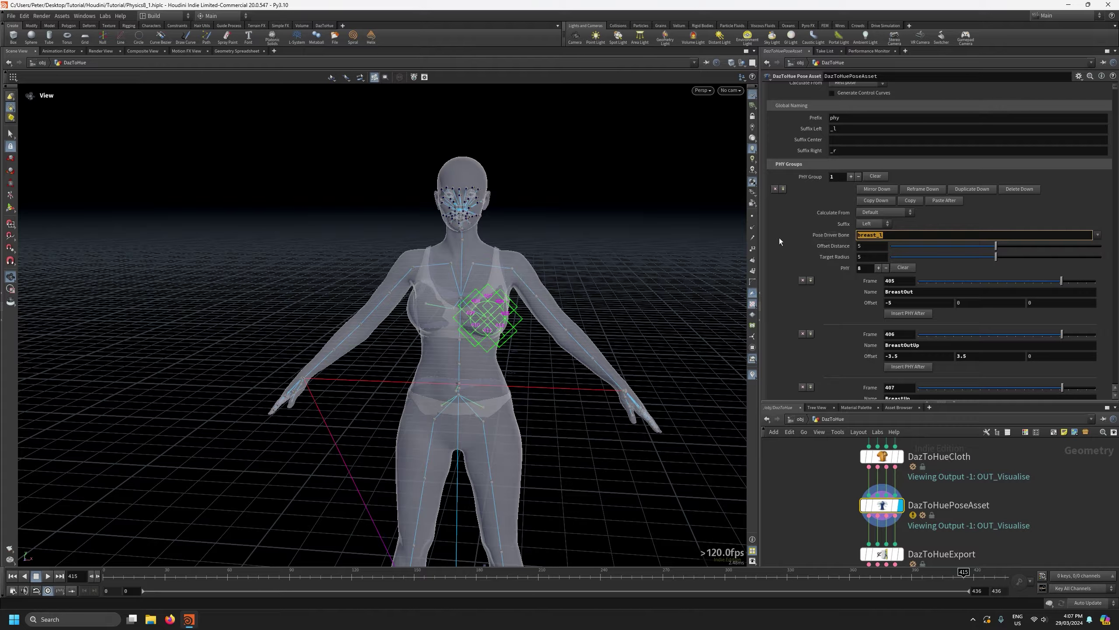
click(994, 213)
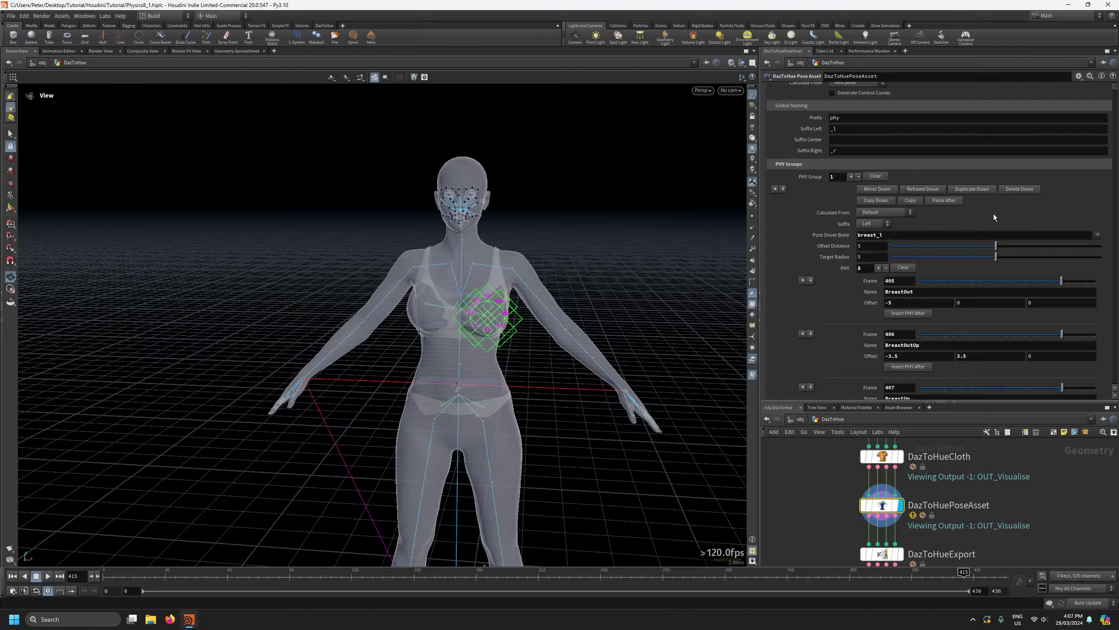
click(883, 189)
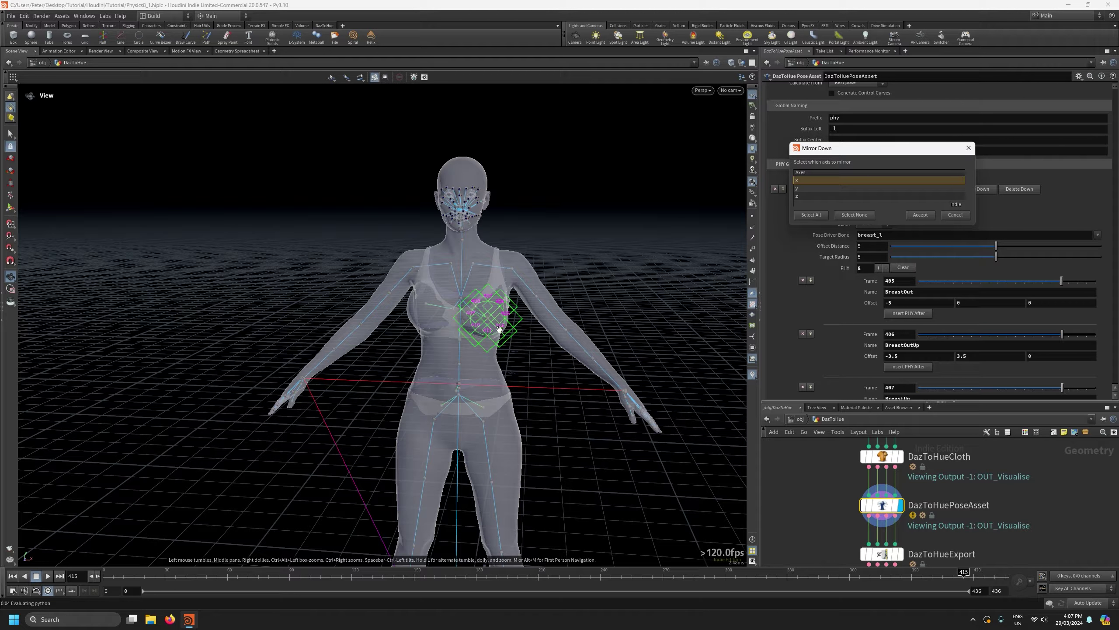
click(923, 216)
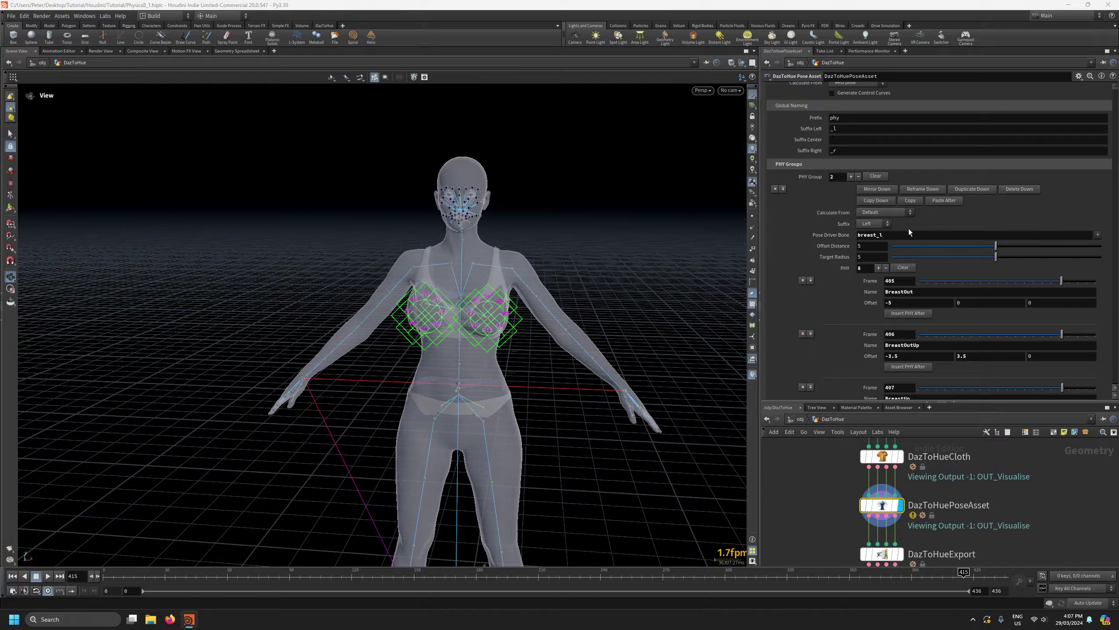
Examine the mirrored breast_r group's targets on the figure and its frames, names and offsets.
right_drag(470, 374, 484, 181)
drag(487, 317, 493, 296)
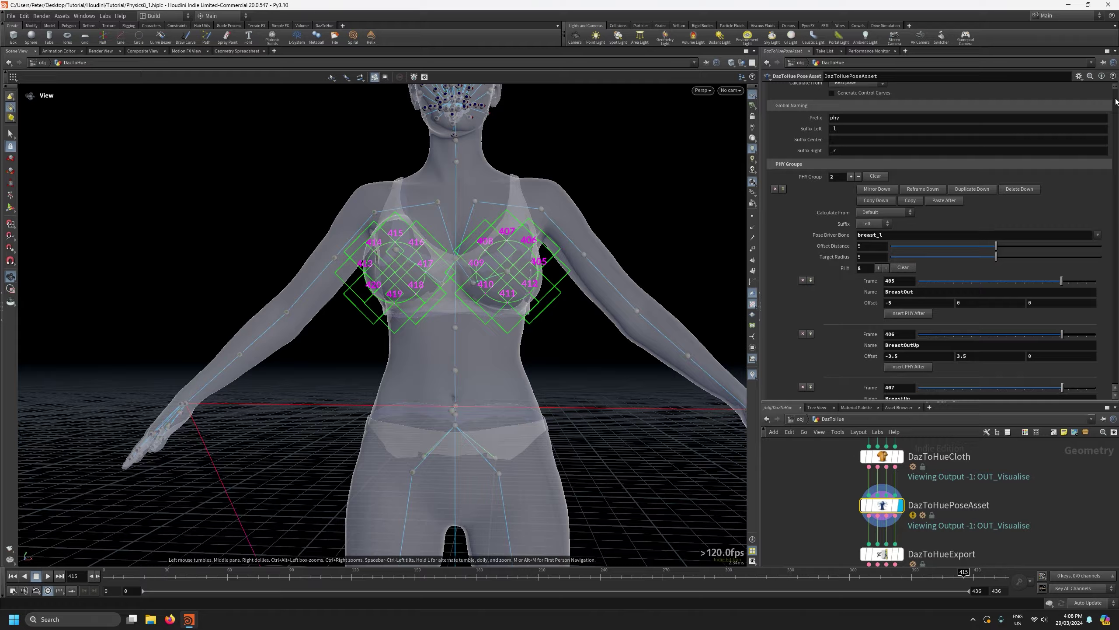
scroll(1117, 92, down, 15)
scroll(1117, 100, up, 8)
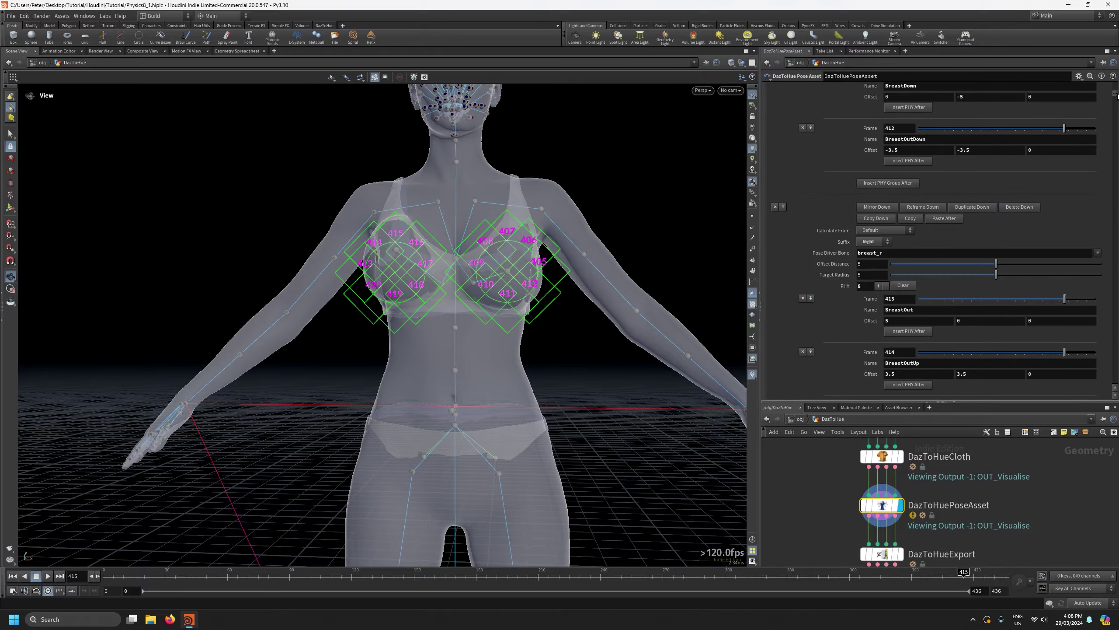
Insert a new PHY group after the breast_r group and set its pose driver bone to glute_l.
scroll(1026, 198, down, 2)
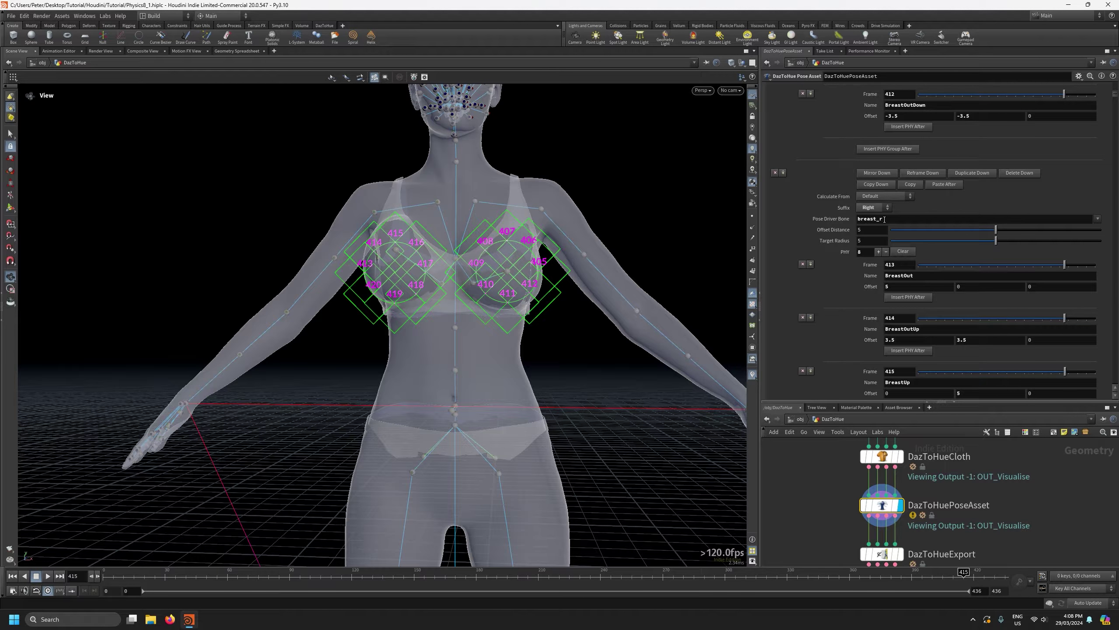
scroll(815, 320, down, 8)
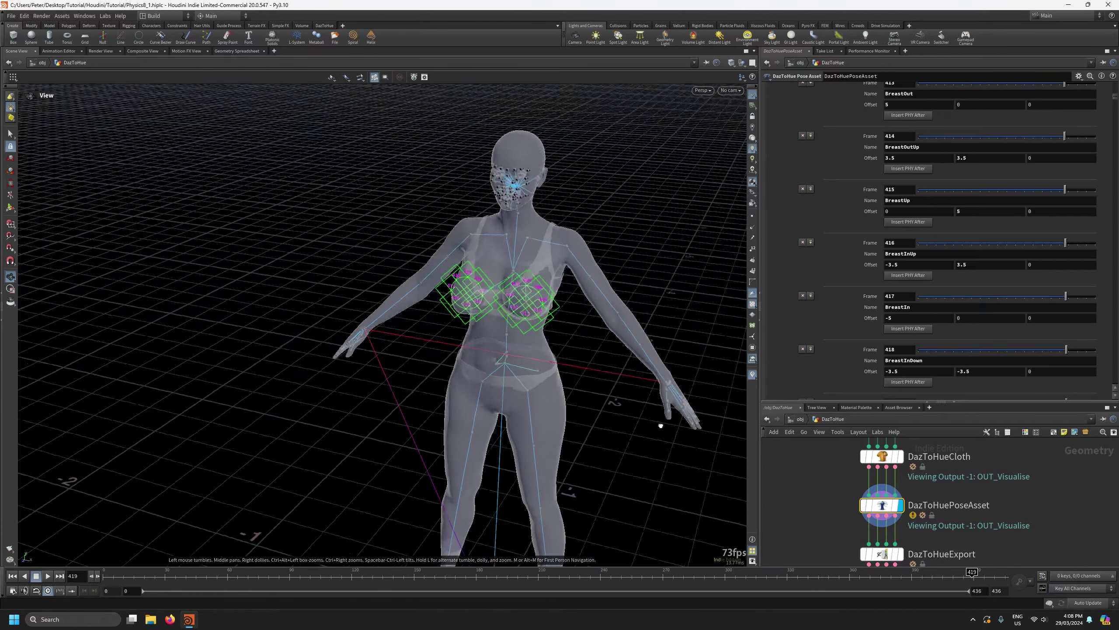
drag(661, 425, 491, 386)
scroll(491, 386, up, 10)
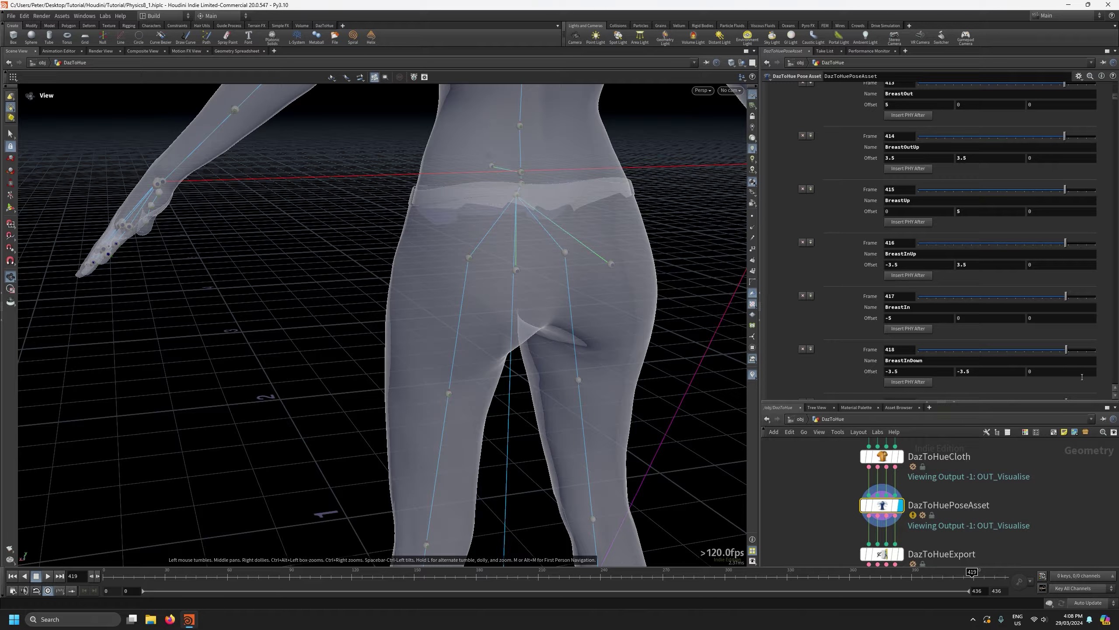
scroll(805, 271, down, 6)
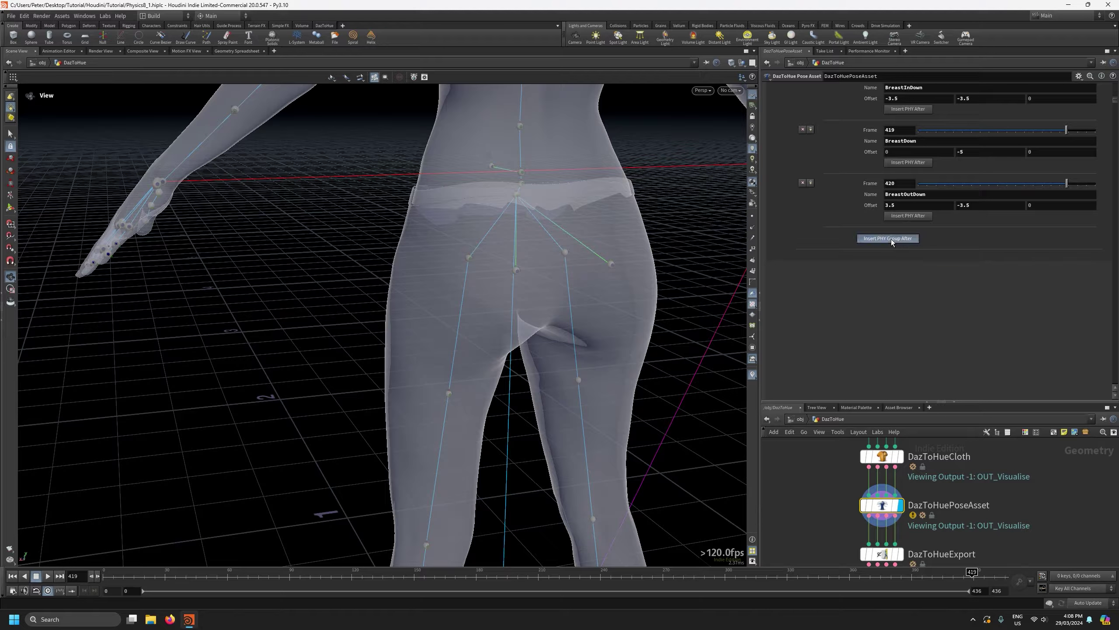
click(891, 239)
click(1098, 308)
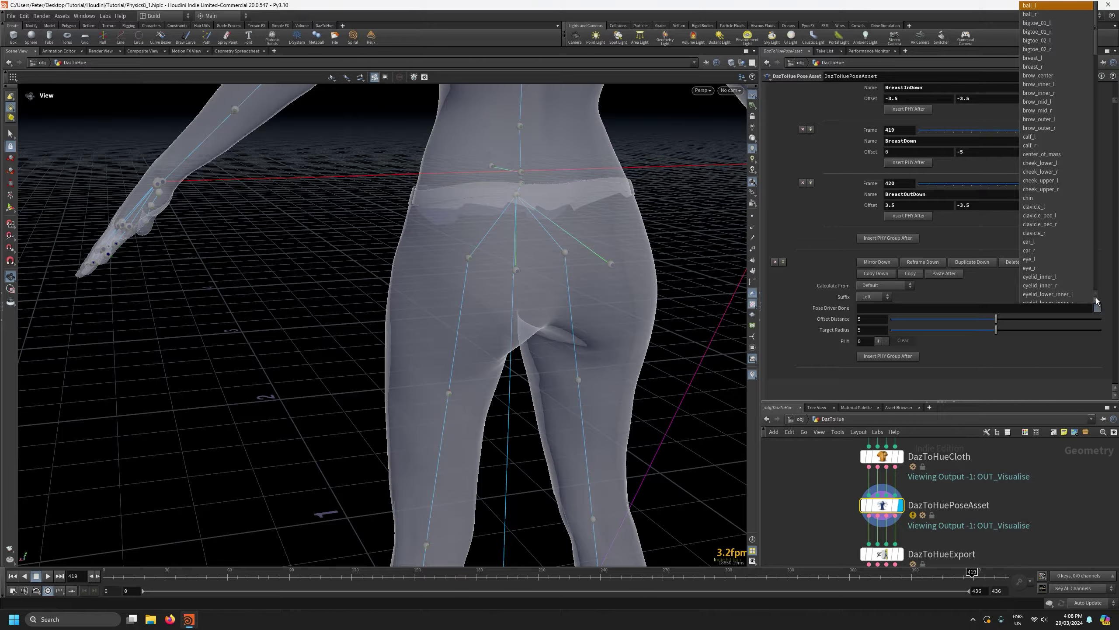
scroll(1054, 186, down, 8)
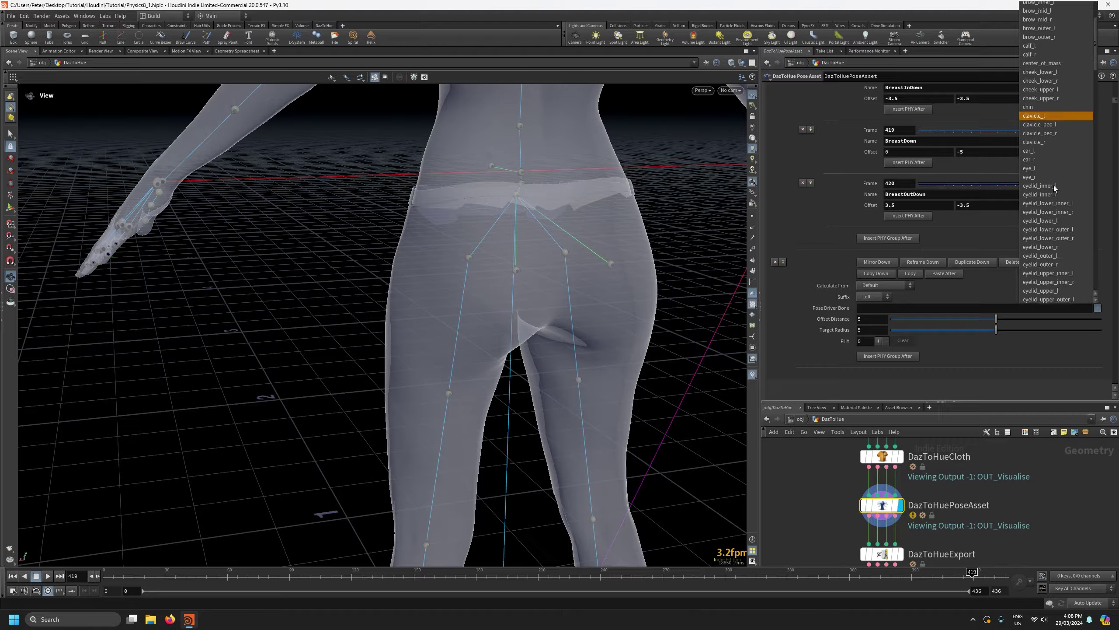
click(1034, 236)
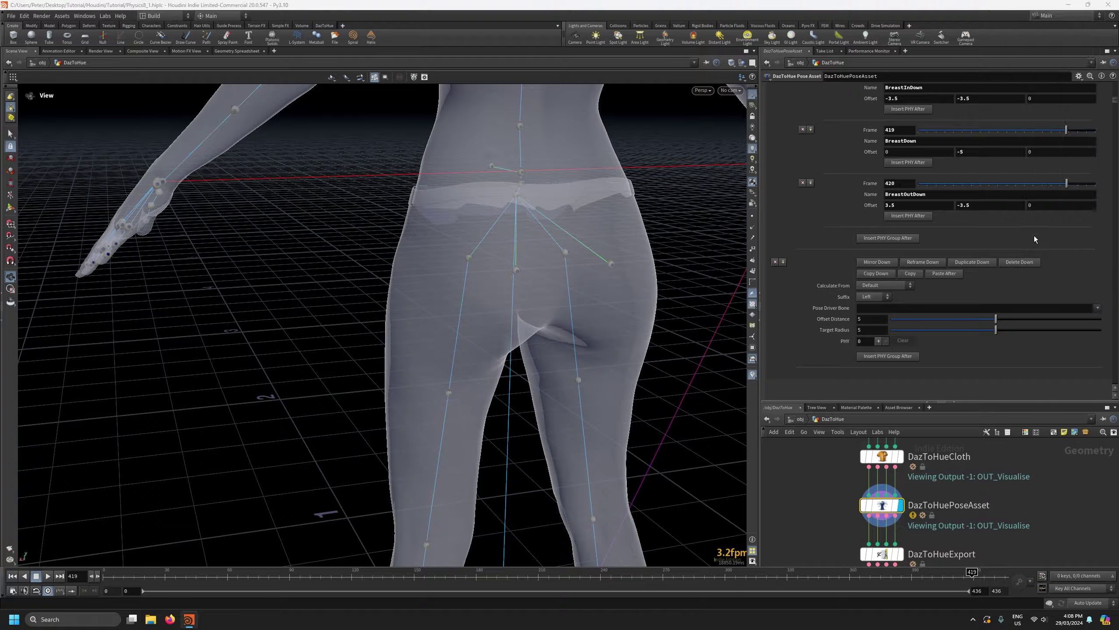
Add one PHY target to the glute_l group and show the glutes at frame 421 in Smooth Wire Shaded display.
click(878, 341)
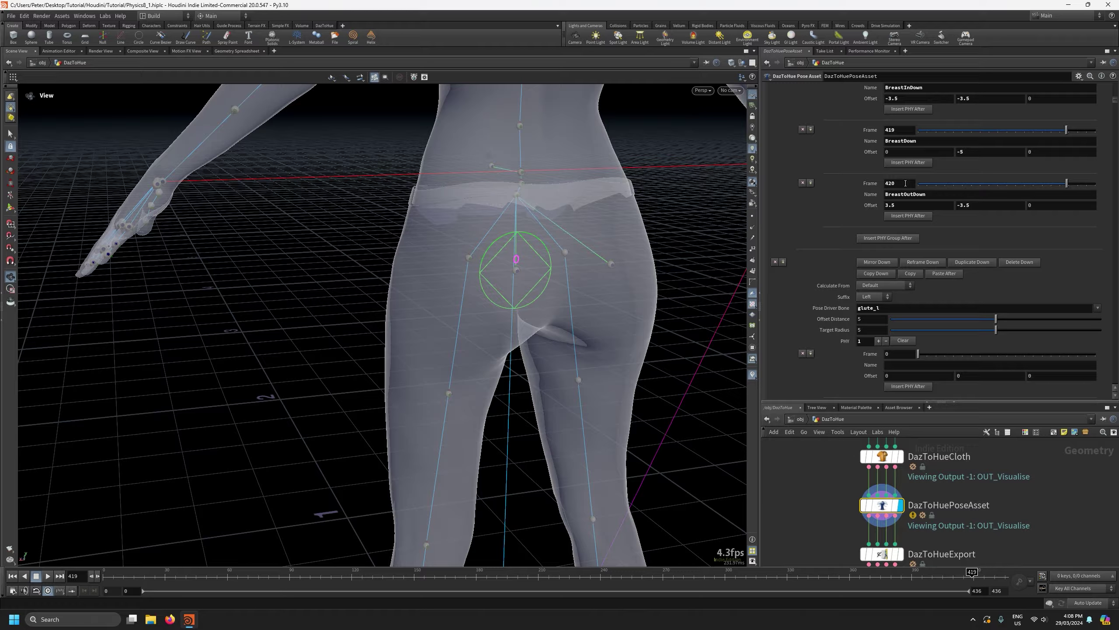
click(97, 576)
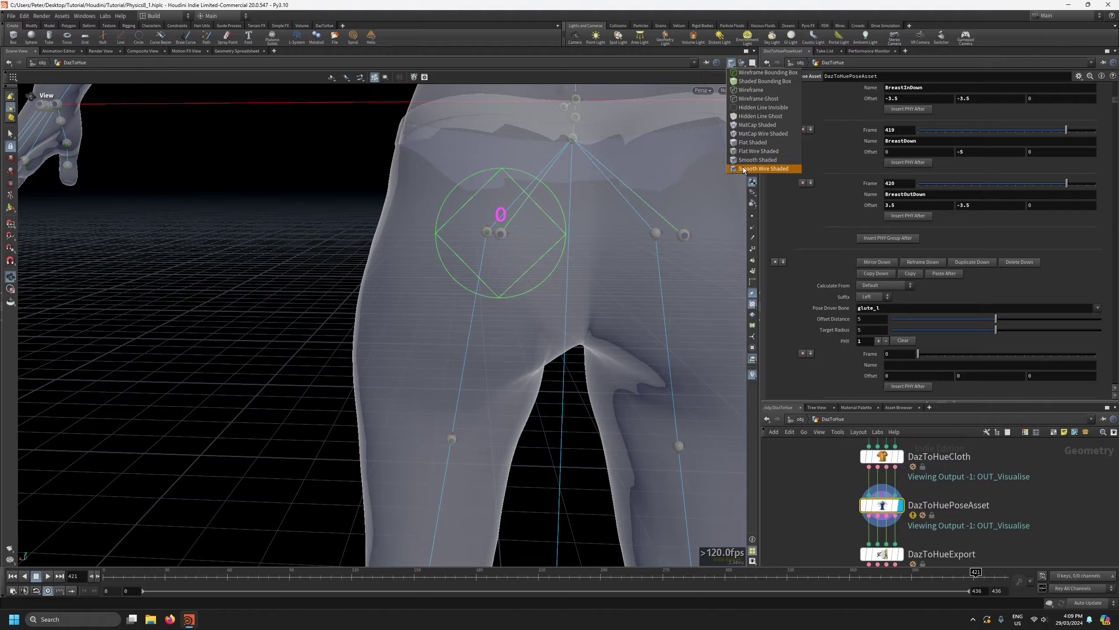
click(744, 168)
mouse_move(545, 303)
mouse_down()
mouse_move(562, 304)
mouse_move(527, 308)
mouse_move(538, 304)
mouse_up()
click(92, 577)
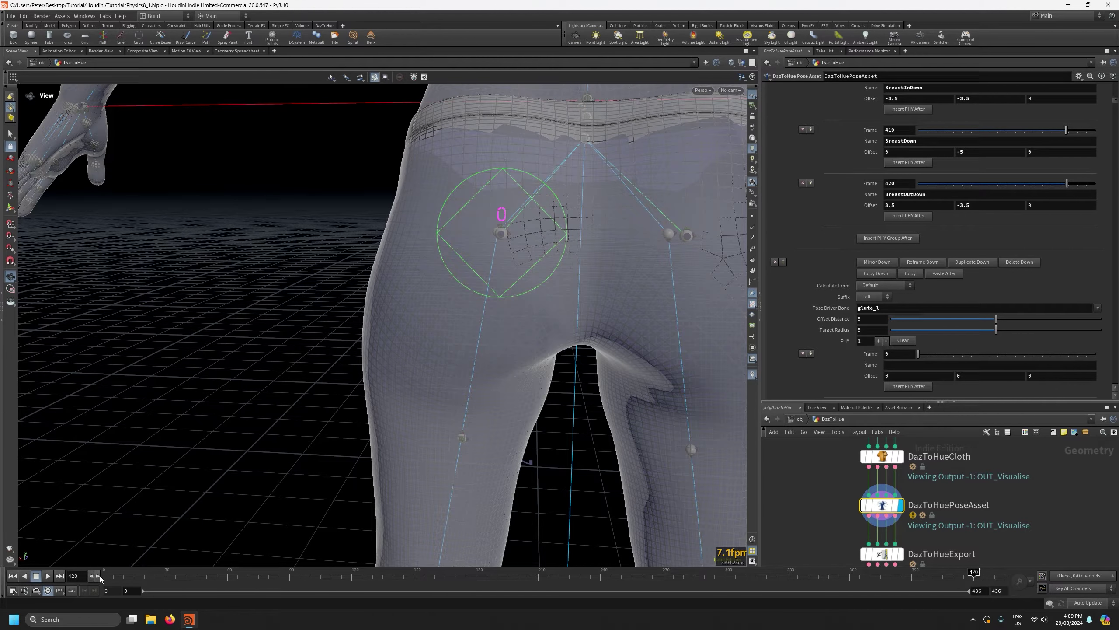
click(98, 576)
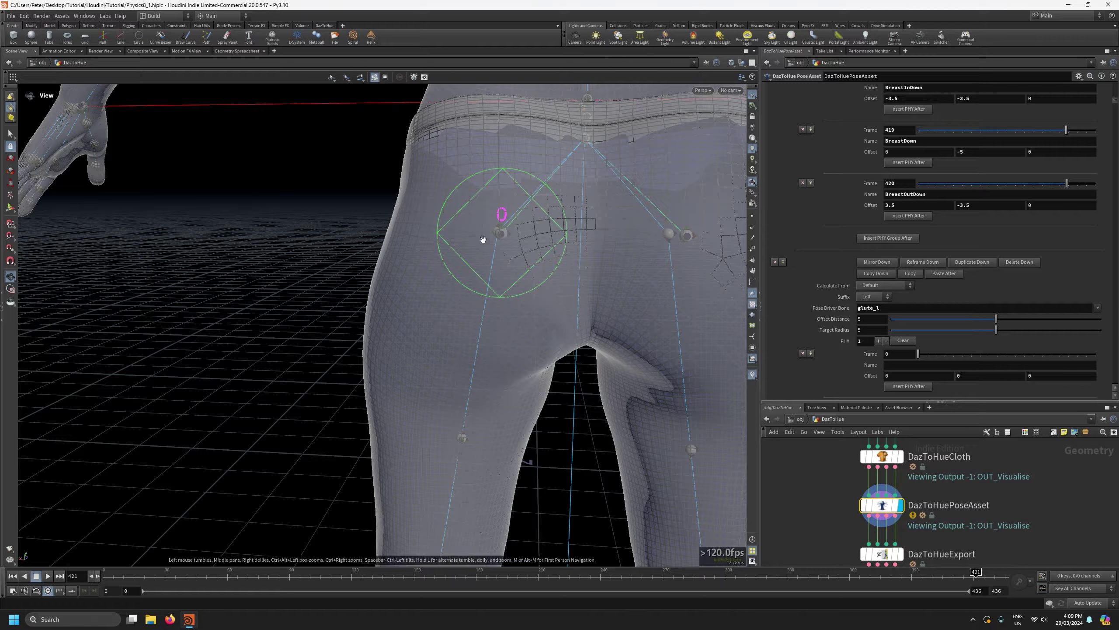
Name the first glute_l target GluteIn, set its X offset to 5 and assign it frame 421.
click(898, 363)
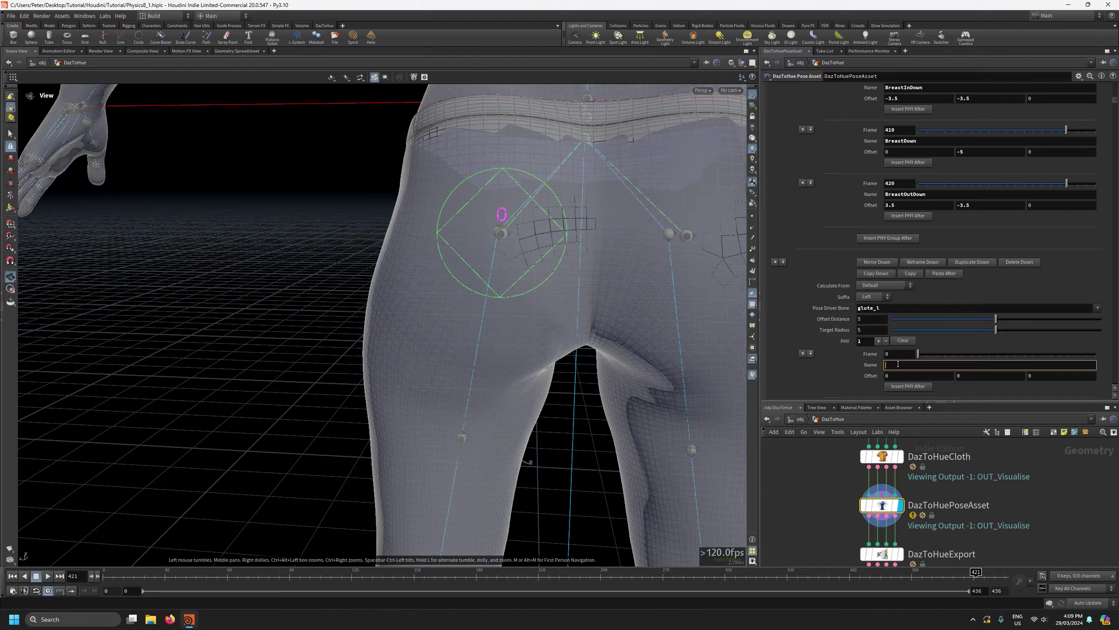
text(GluteIn)
key(Return)
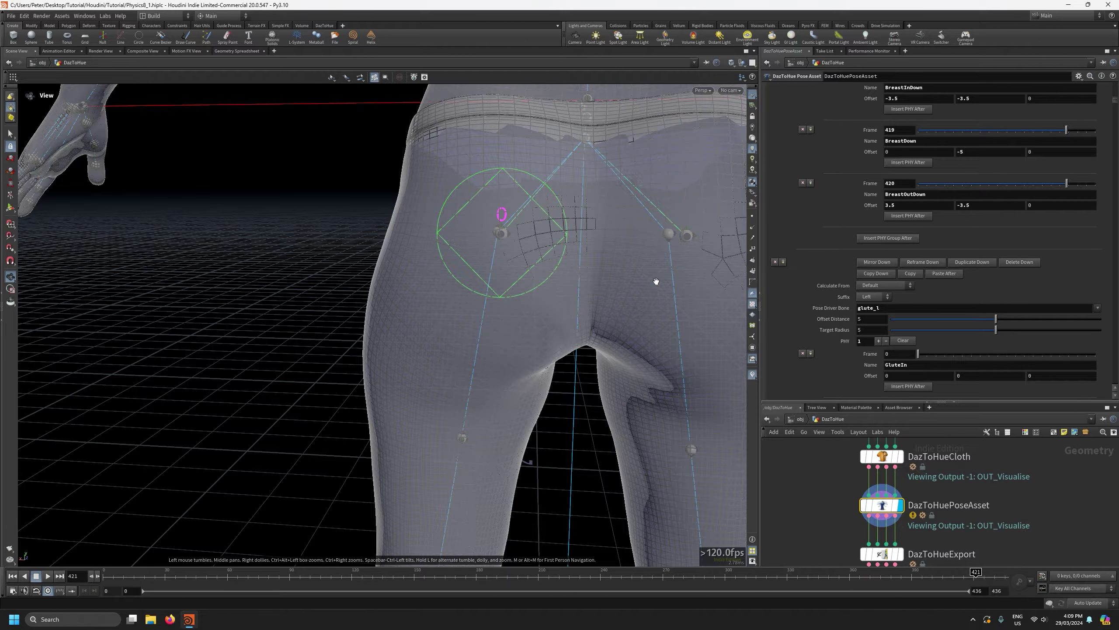
drag(270, 362, 403, 325)
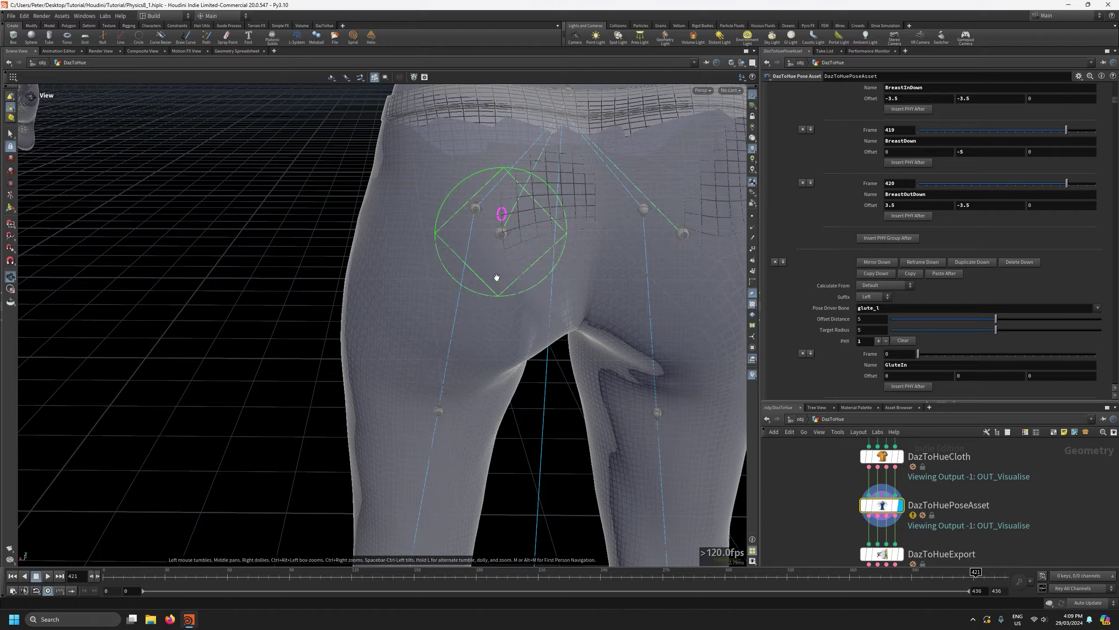
middle_click(895, 373)
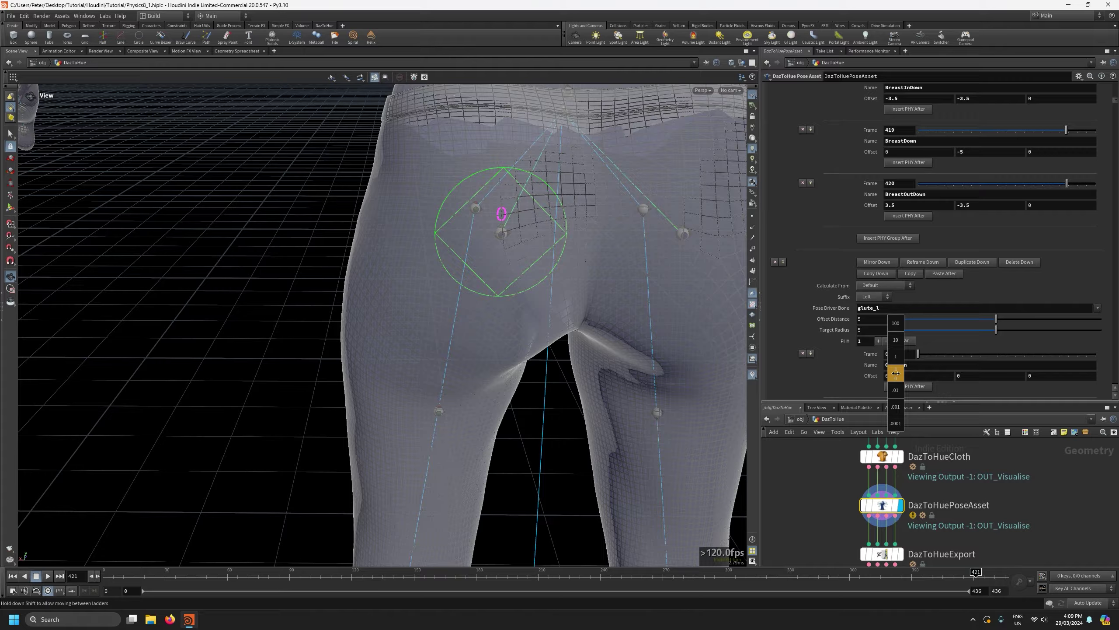
middle_drag(896, 373, 930, 358)
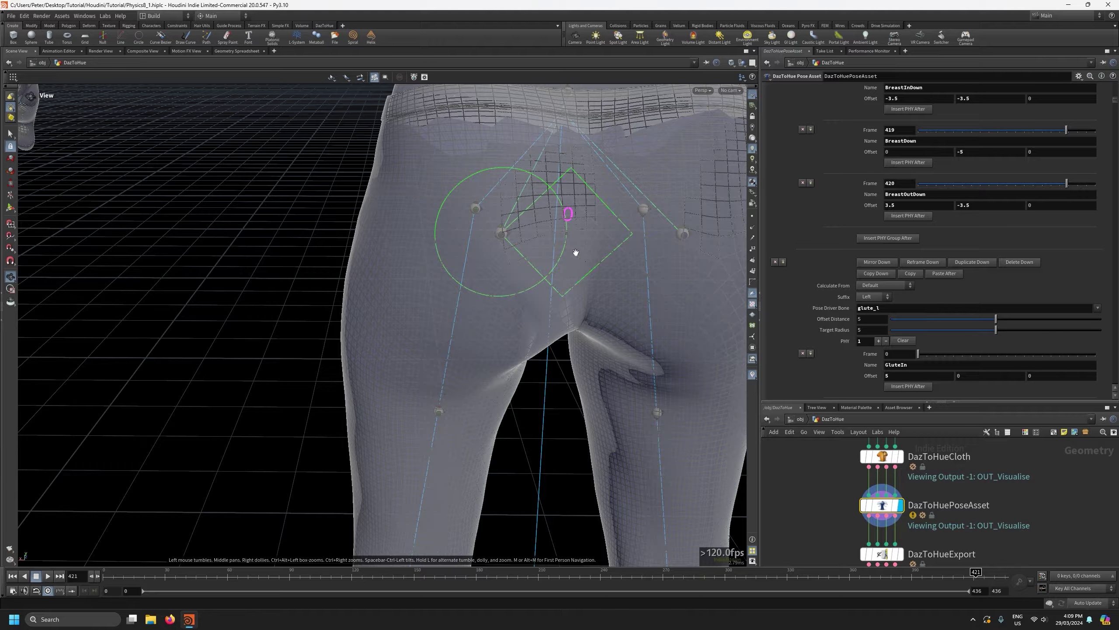
scroll(877, 300, down, 3)
drag(892, 251, 820, 244)
text(421)
key(Return)
Insert a second target after GluteIn, name it GluteInUp and assign it frame 422.
click(908, 284)
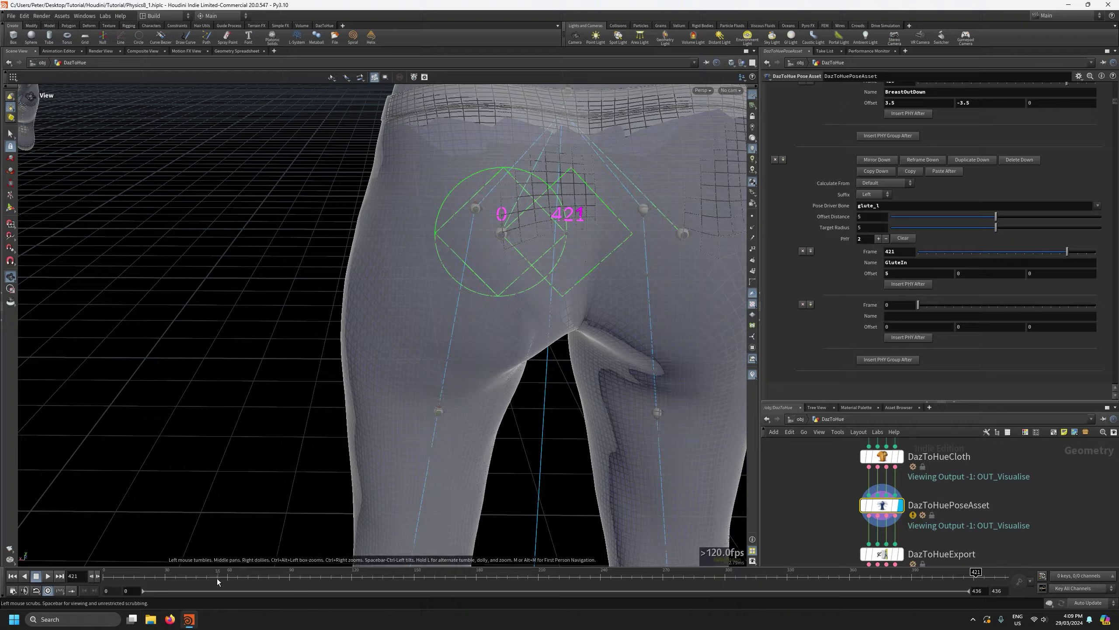
click(98, 576)
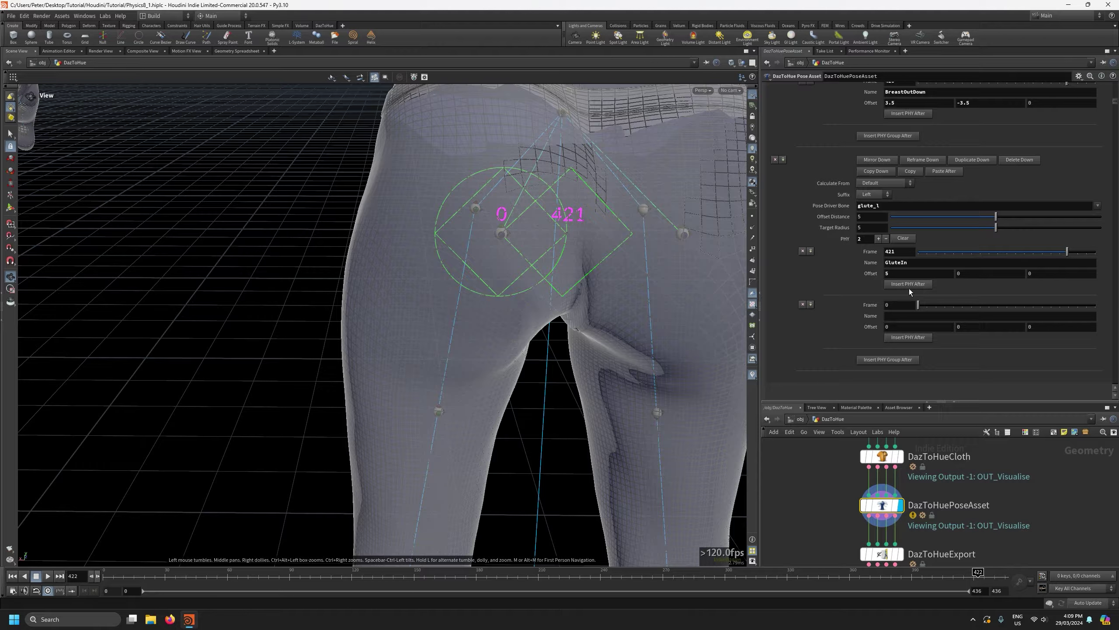
double_click(916, 262)
key(ctrl+c)
click(916, 315)
key(ctrl+v)
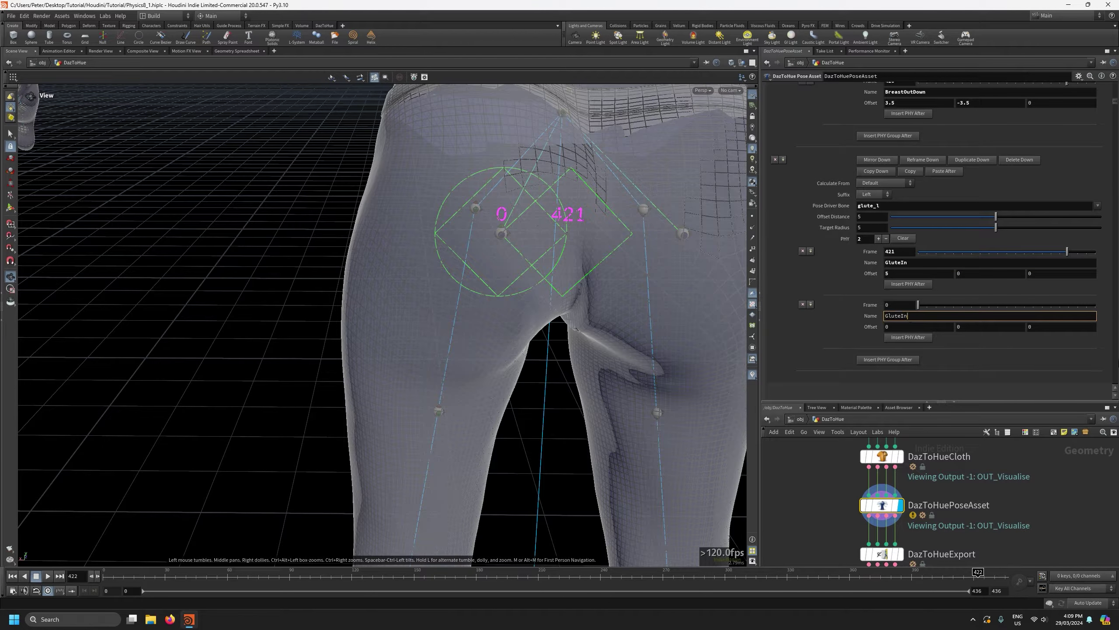
key(shift+Tab)
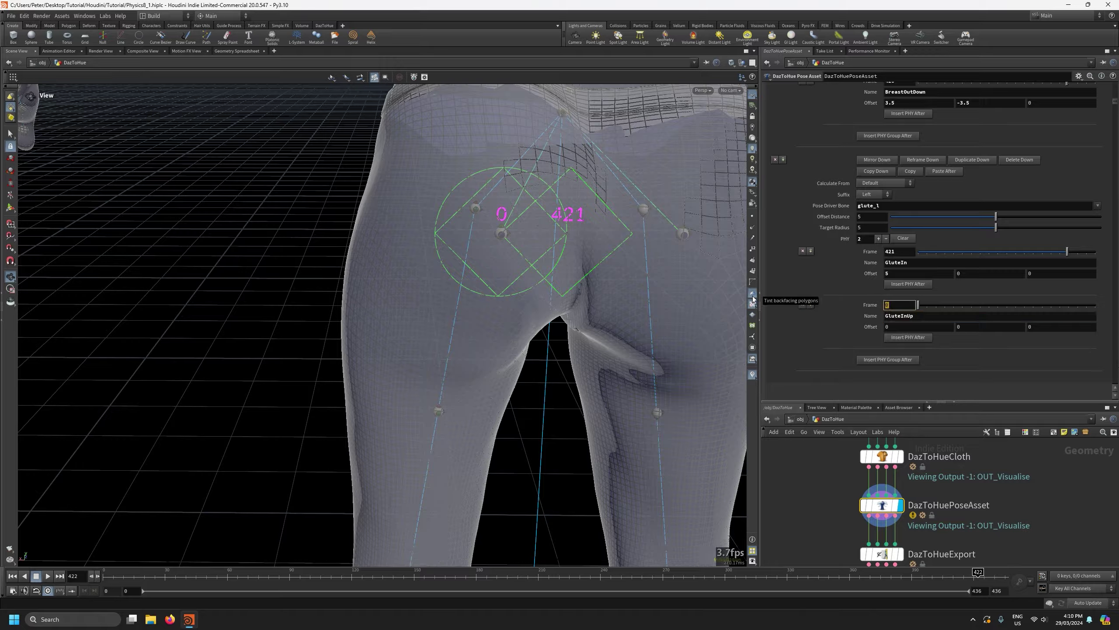
text(422)
key(Return)
Set the GluteInUp target's offset to 3.5 in X and 3.5 in Y.
click(899, 325)
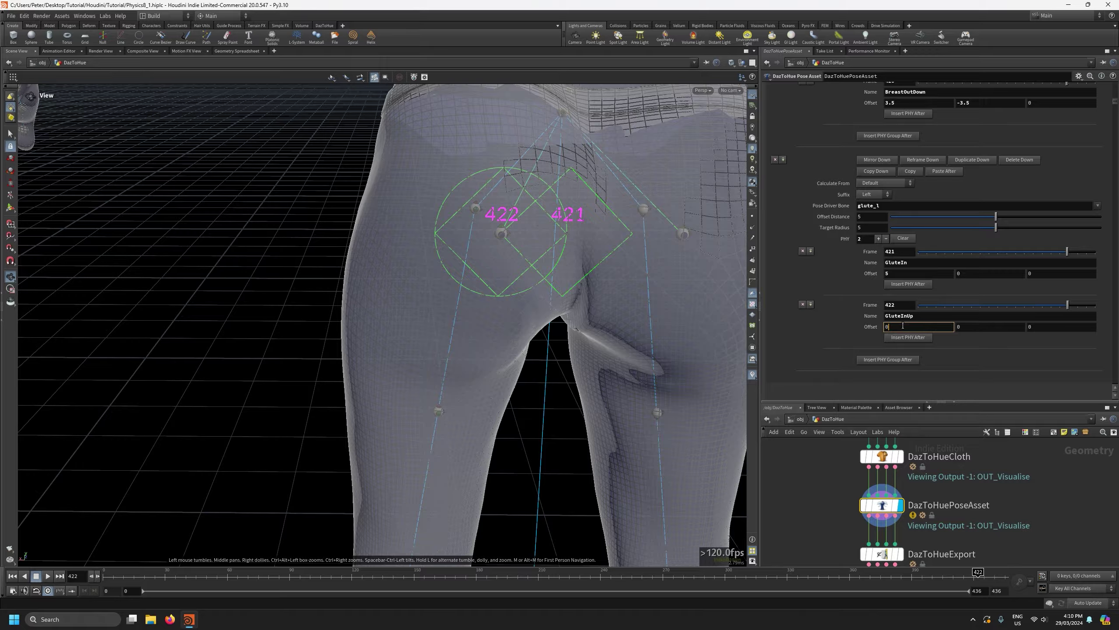
text(3.5)
key(Return)
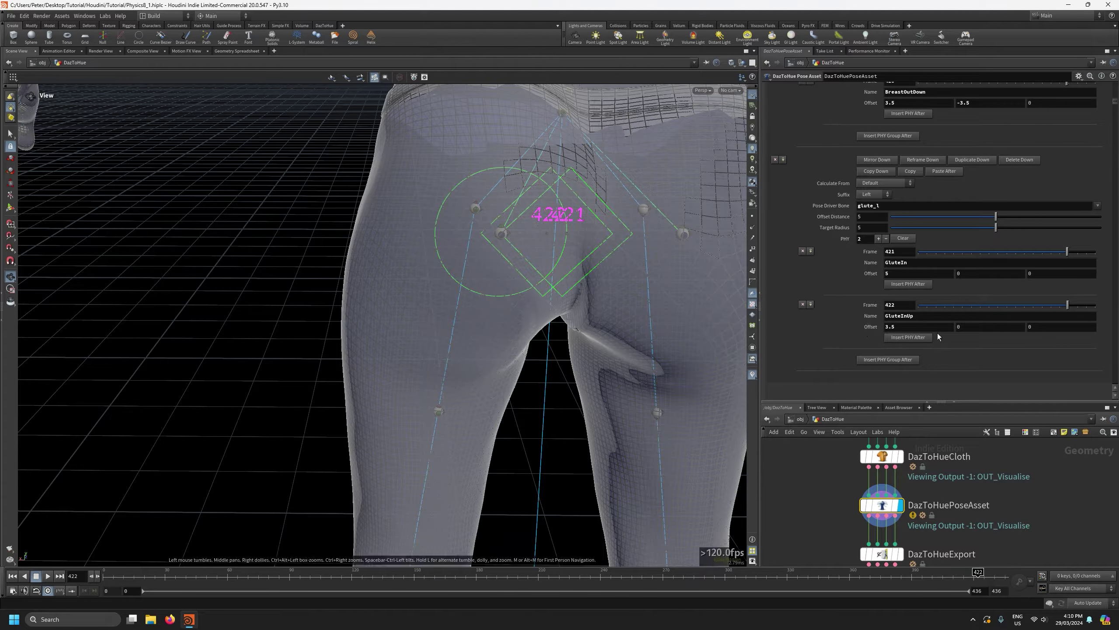
mouse_move(967, 329)
middle_down()
mouse_move(969, 314)
mouse_move(983, 318)
middle_up()
text(3.5)
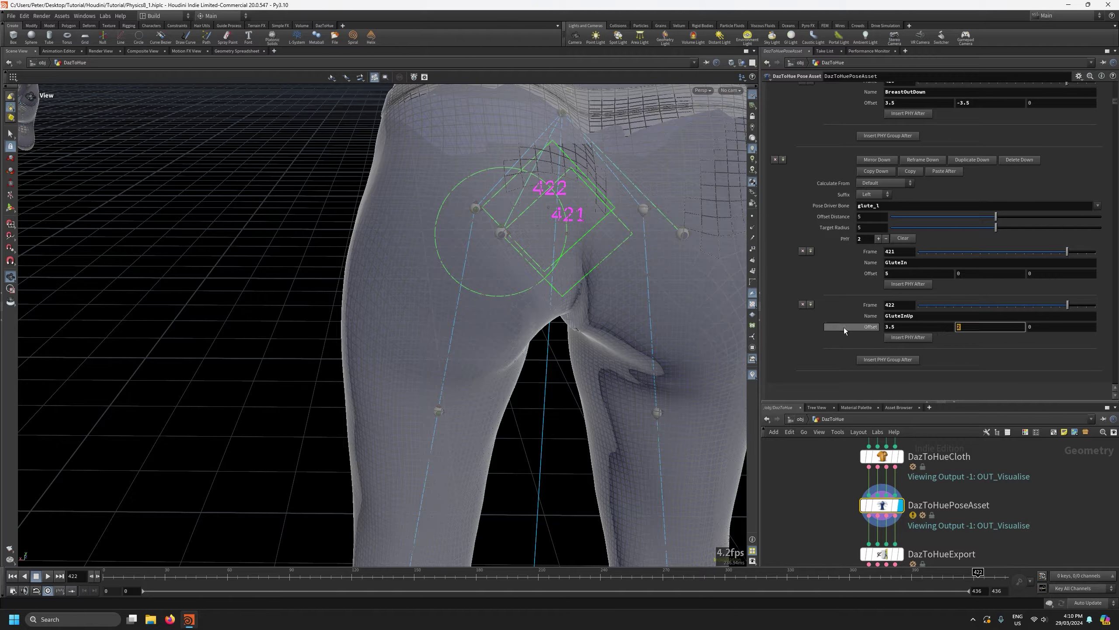
key(Return)
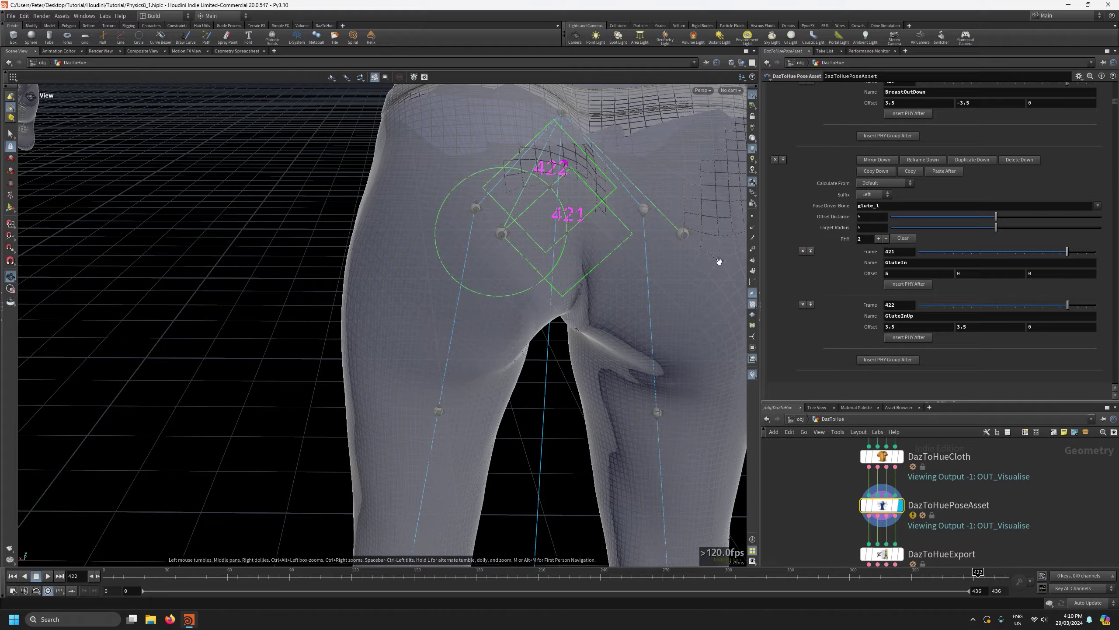
Insert a third target after GluteInUp, name it GluteUp and assign it frame 423.
click(908, 337)
double_click(899, 316)
key(ctrl+c)
click(904, 369)
key(ctrl+v)
key(Left)
key(Left)
key(BackSpace)
key(BackSpace)
drag(897, 358, 799, 372)
text(423)
key(Return)
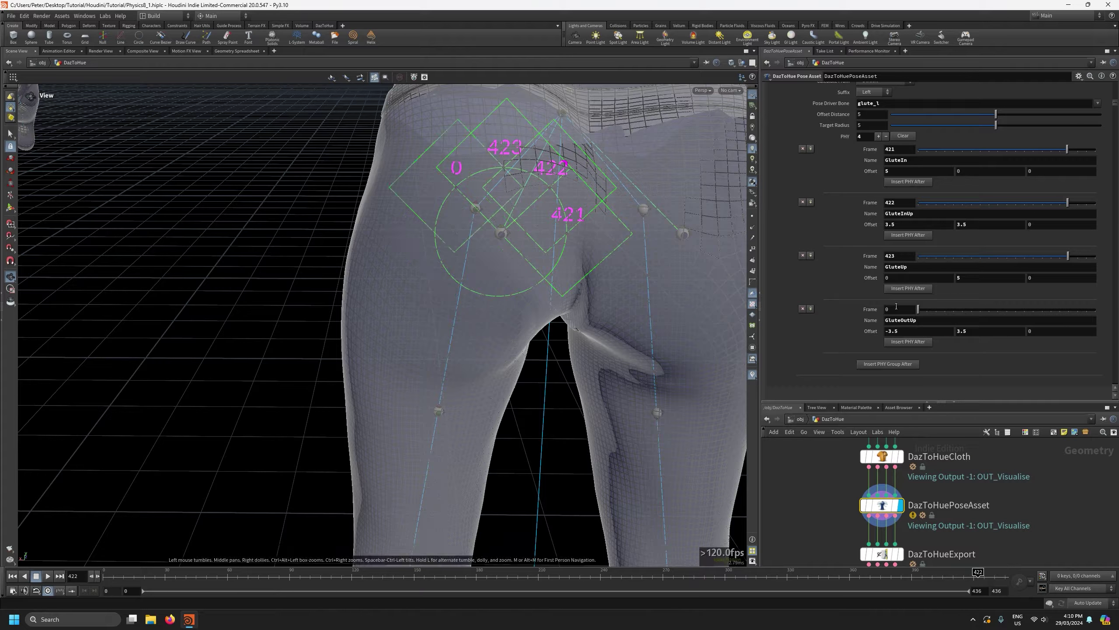
Assign frame 424 to the GluteOutUp target.
click(896, 308)
text(424)
key(Return)
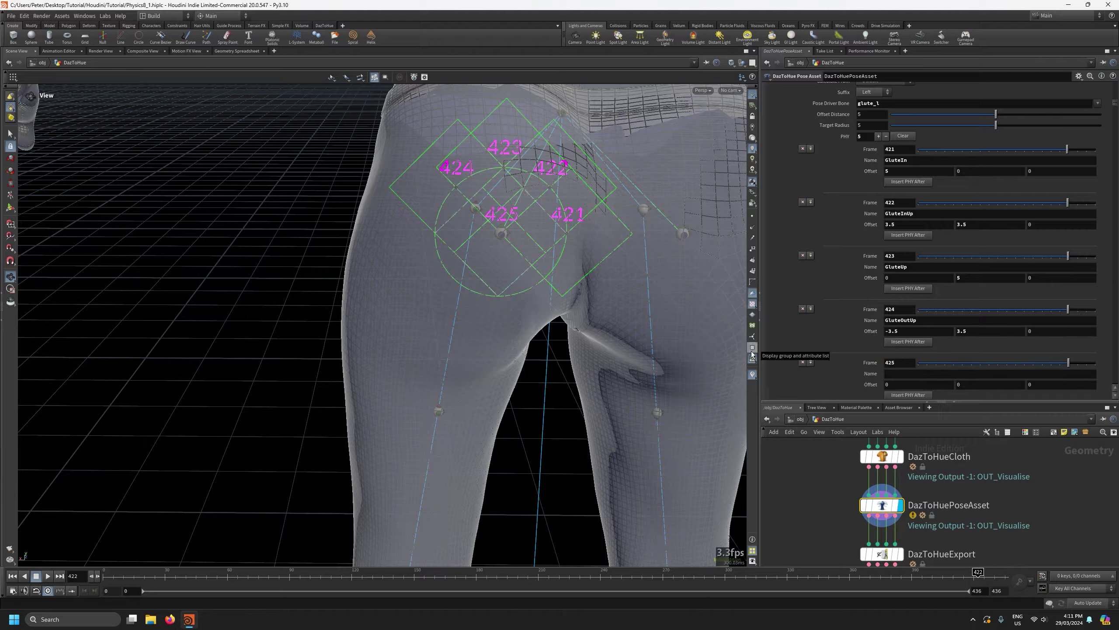
Insert the remaining targets after the frame 426 target and set the frame 428 target's offset to 3.5 in X and -3.5 in Y.
scroll(890, 371, down, 2)
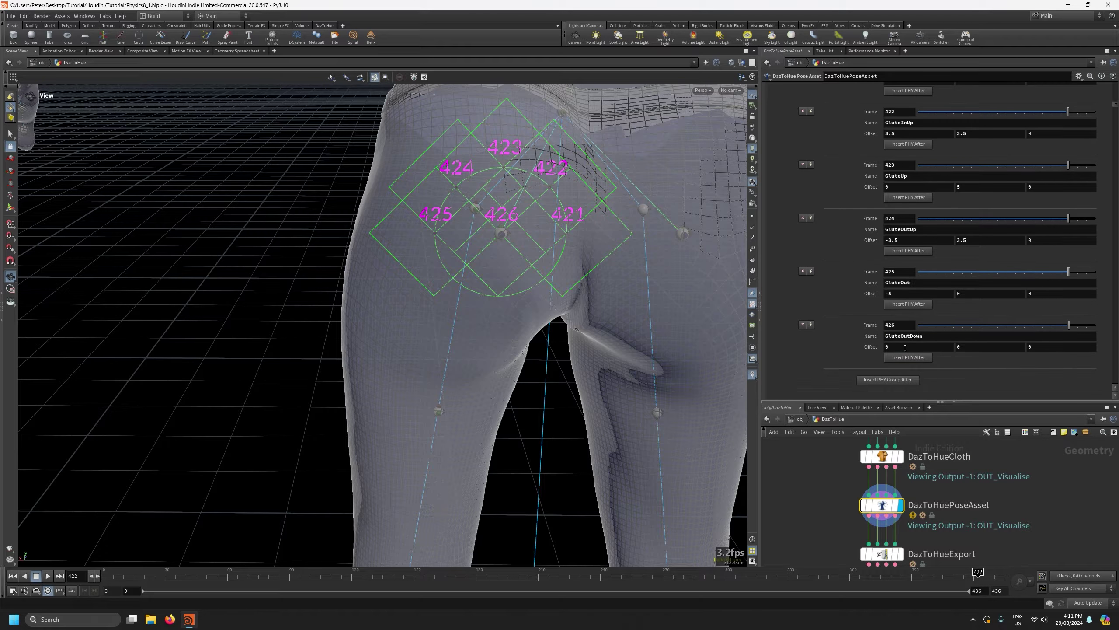
click(905, 358)
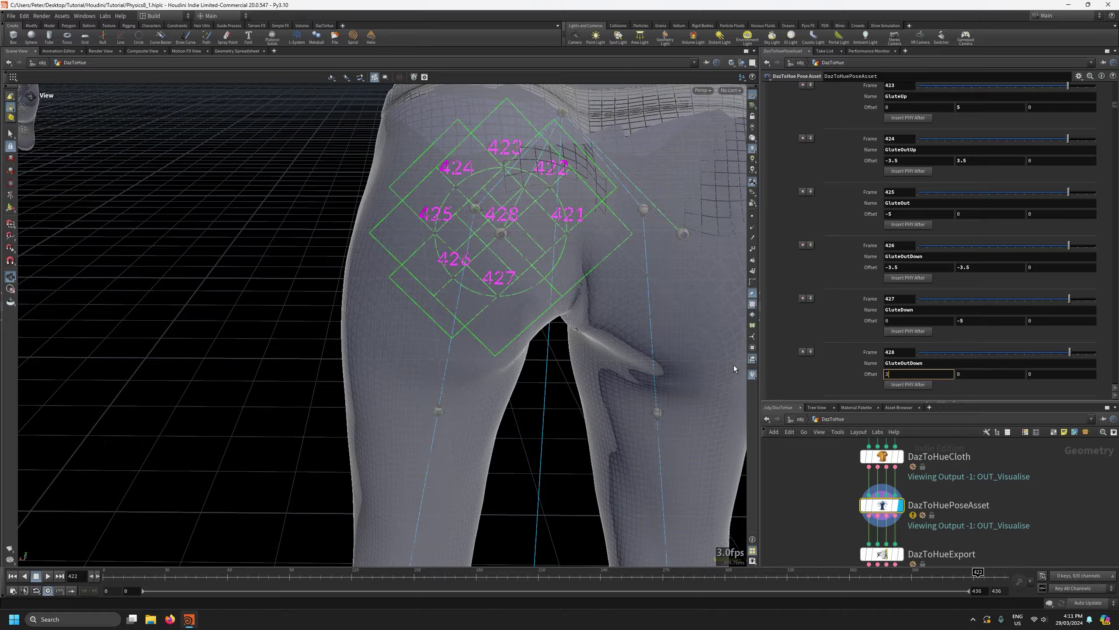
text(3.5)
key(Return)
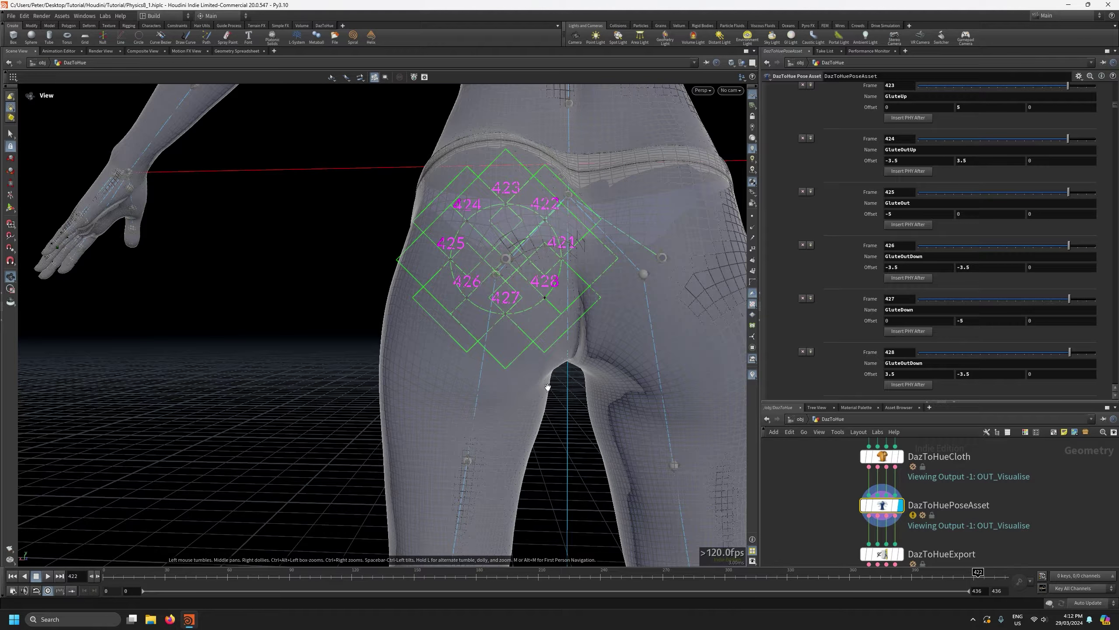
Mirror the glute_l PHY group down across the X axis to create the opposite side's group and check its targets.
drag(547, 388, 570, 399)
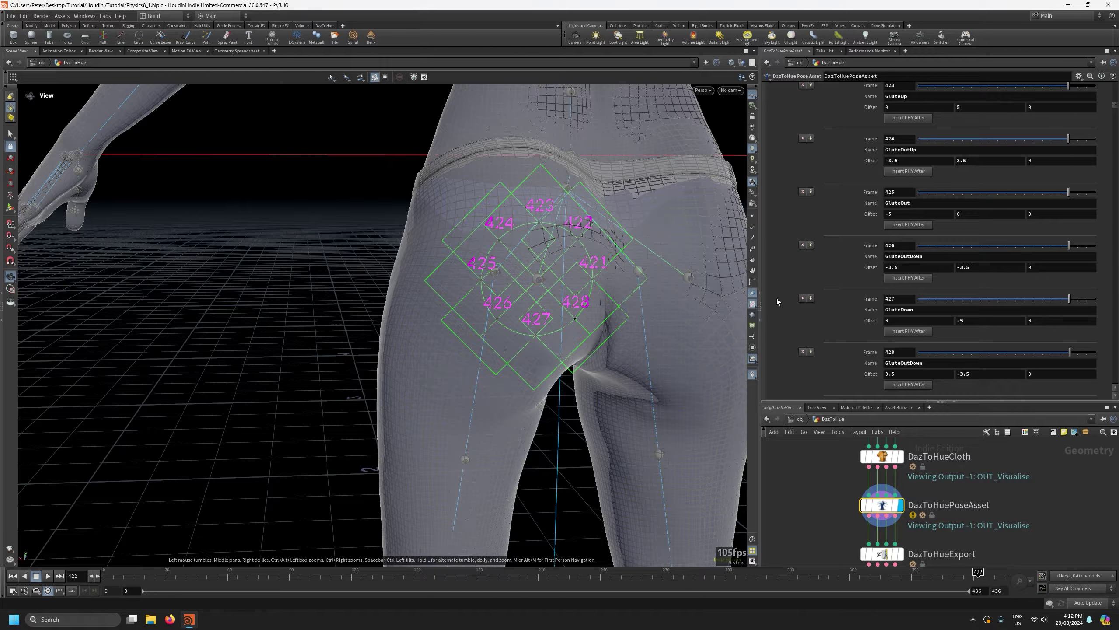
scroll(777, 297, up, 12)
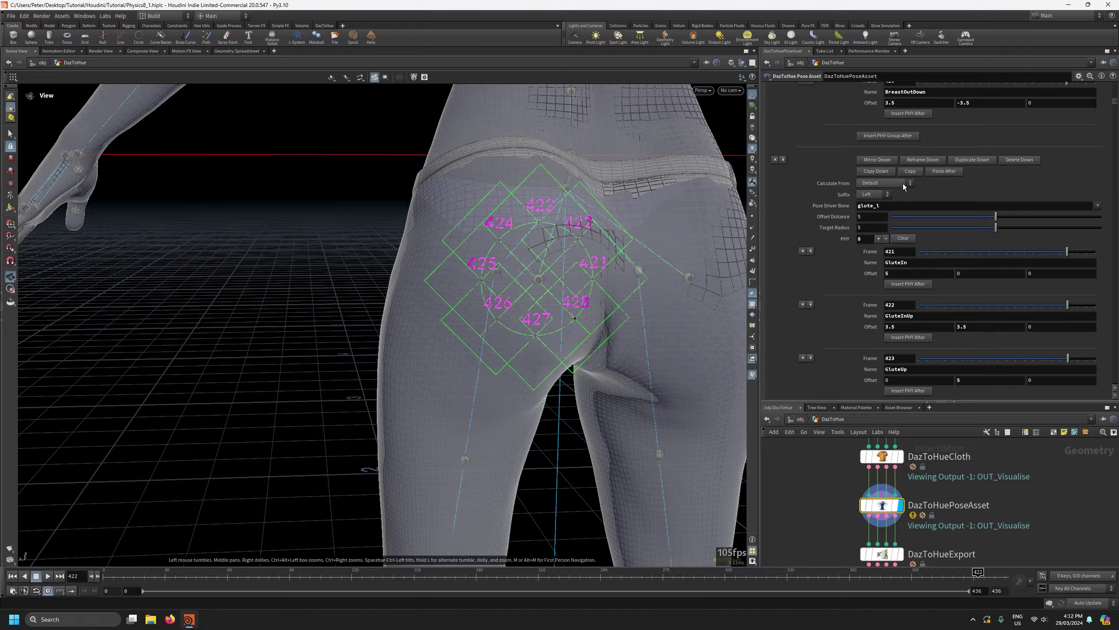
click(877, 159)
click(808, 180)
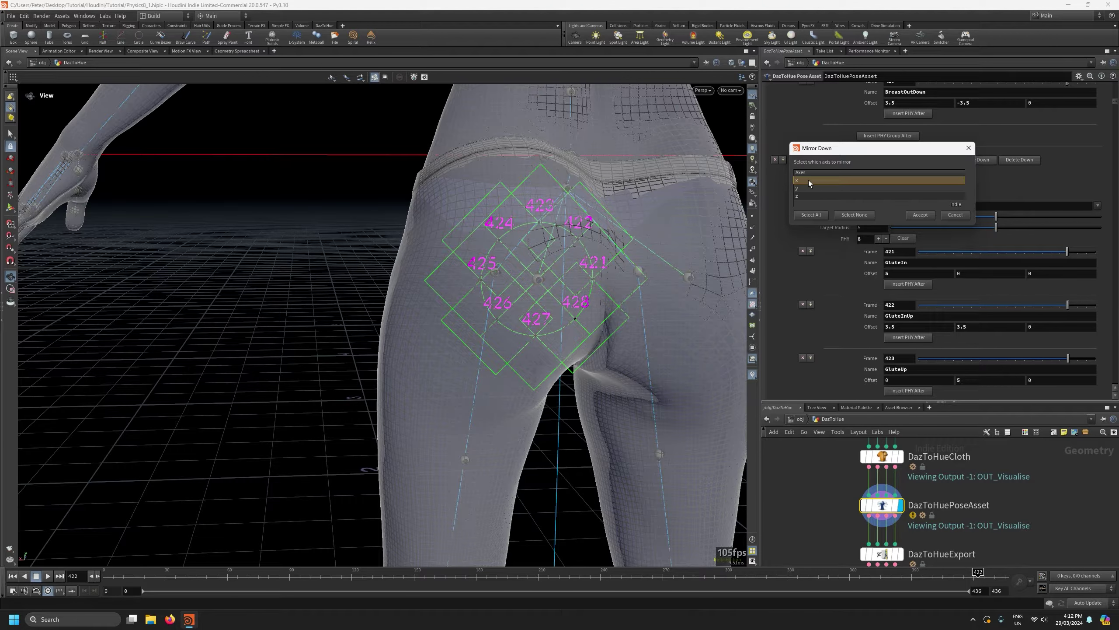
click(916, 214)
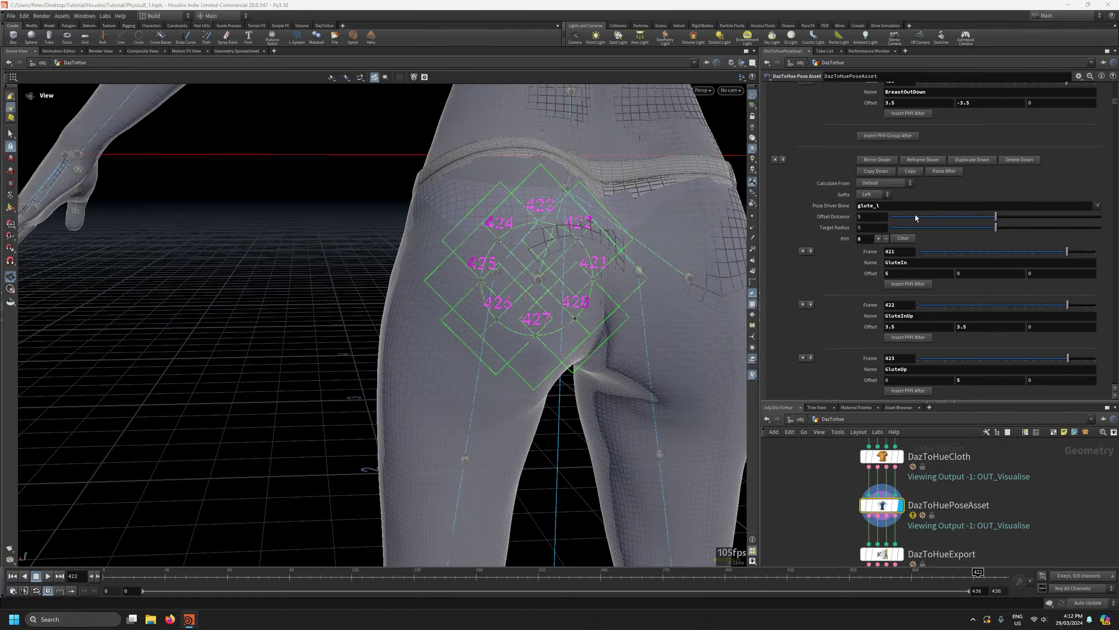
middle_drag(709, 337, 600, 344)
scroll(791, 316, down, 10)
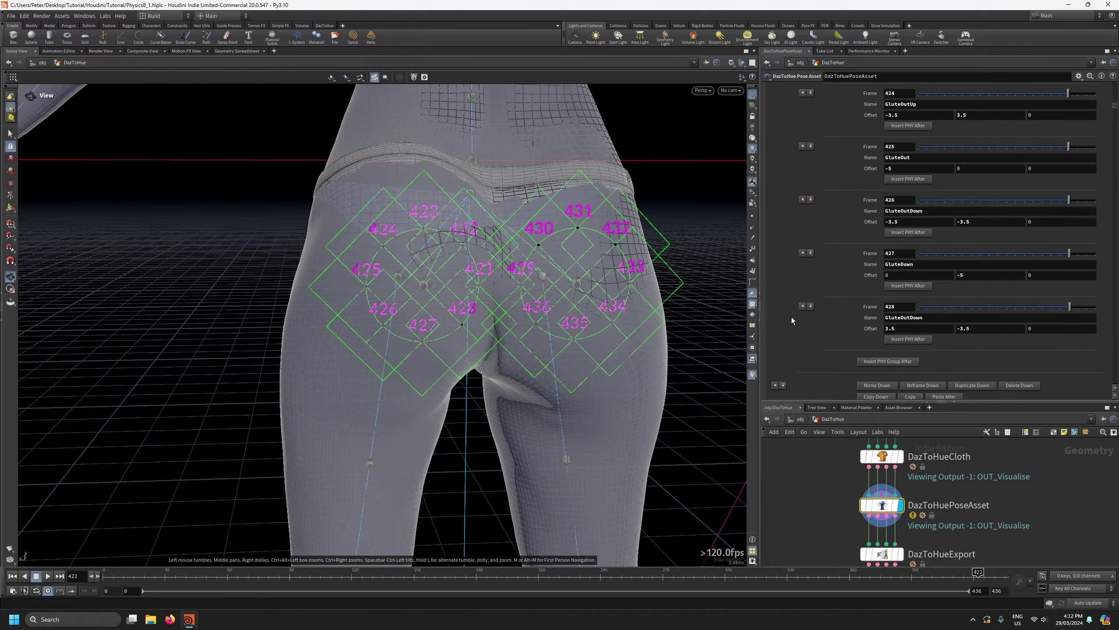
scroll(791, 317, down, 2)
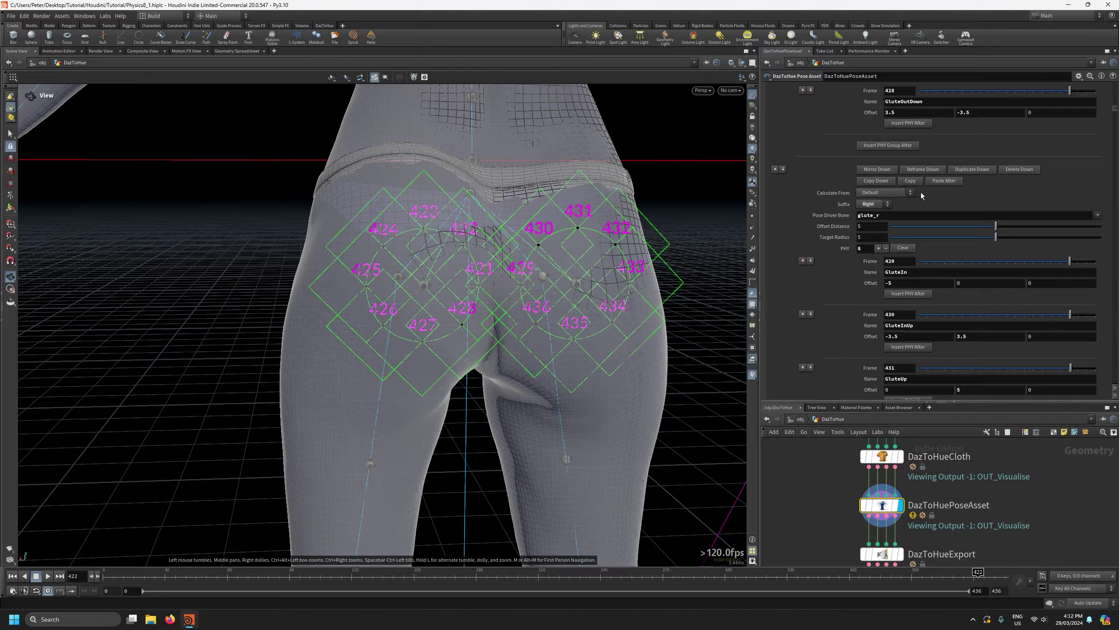
Inspect the placement of the mirrored glute and breast pose targets on the whole figure from behind and from the front.
right_drag(669, 239, 660, 313)
middle_drag(659, 313, 502, 415)
right_drag(478, 353, 477, 496)
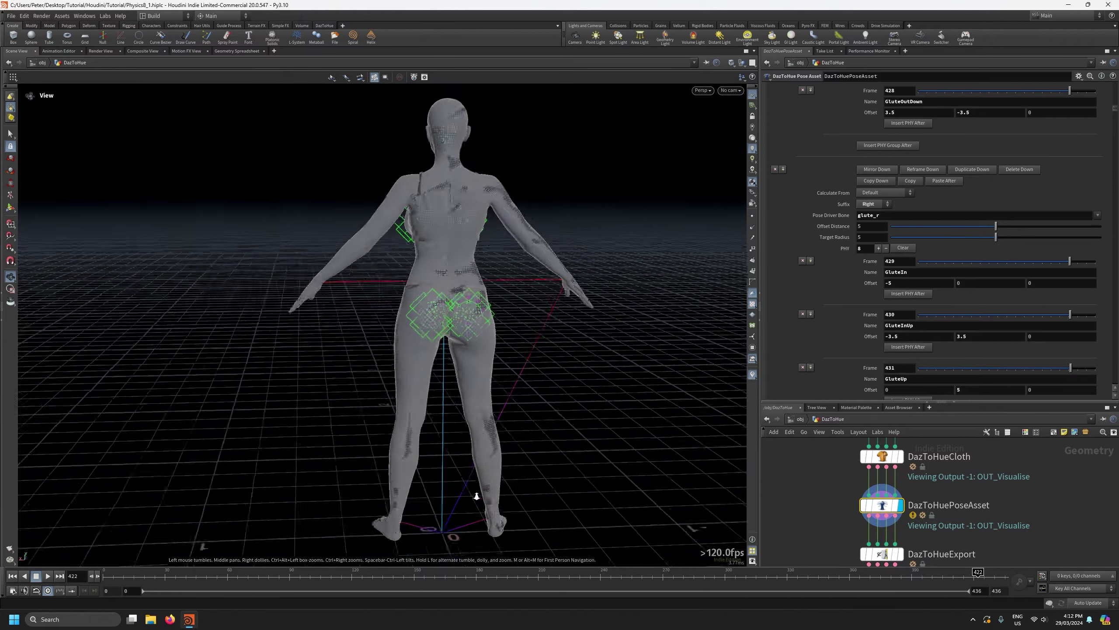
drag(477, 496, 598, 305)
drag(367, 305, 713, 310)
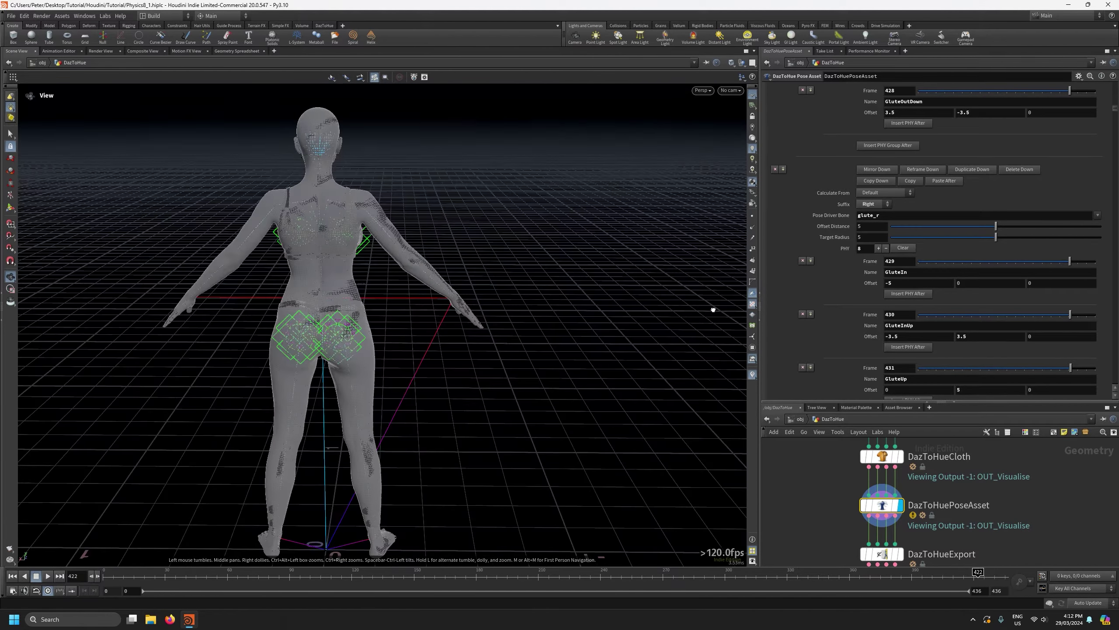
right_drag(253, 363, 320, 193)
drag(320, 193, 642, 205)
right_drag(642, 205, 581, 348)
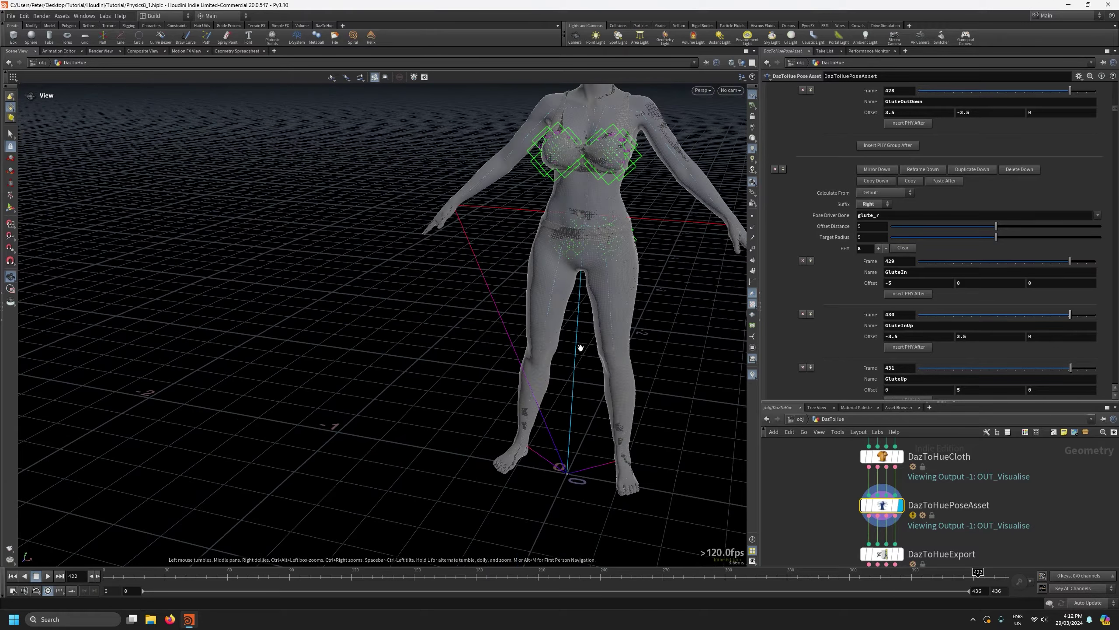
middle_drag(581, 348, 404, 400)
right_drag(405, 400, 449, 265)
drag(450, 265, 550, 245)
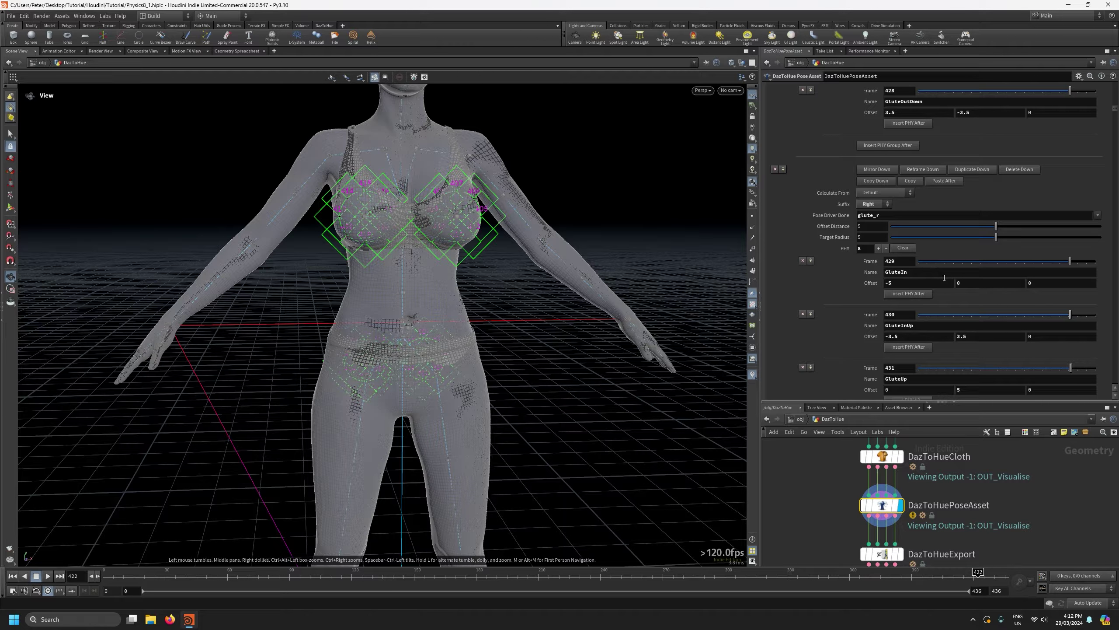
Review the target names, frames and offsets from the glute_r group back up to the breast_l group.
click(915, 272)
key(Return)
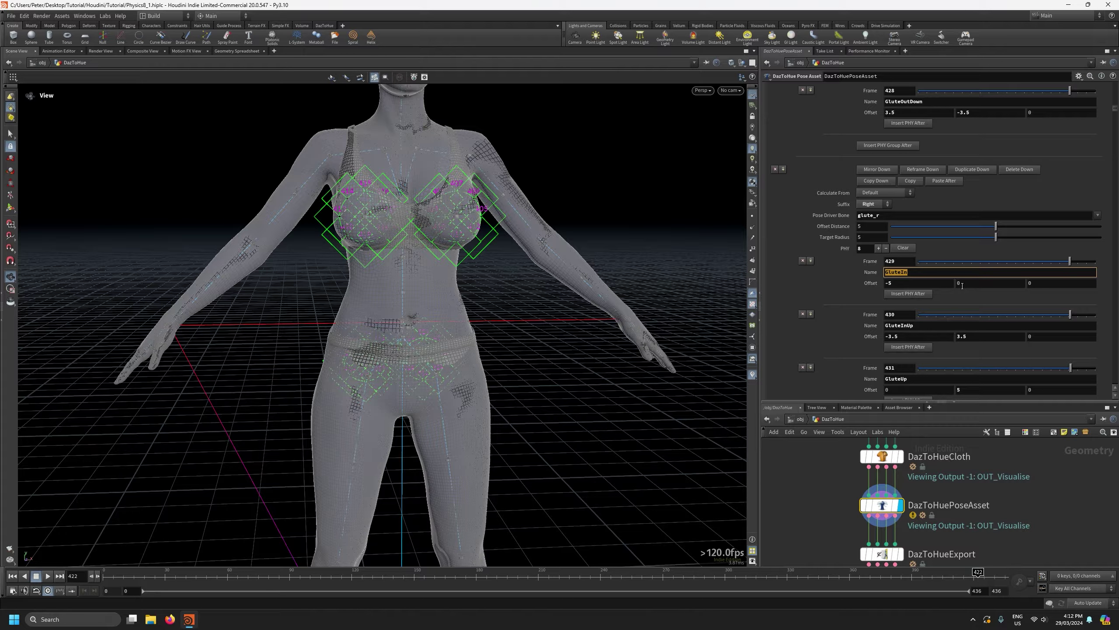
click(794, 280)
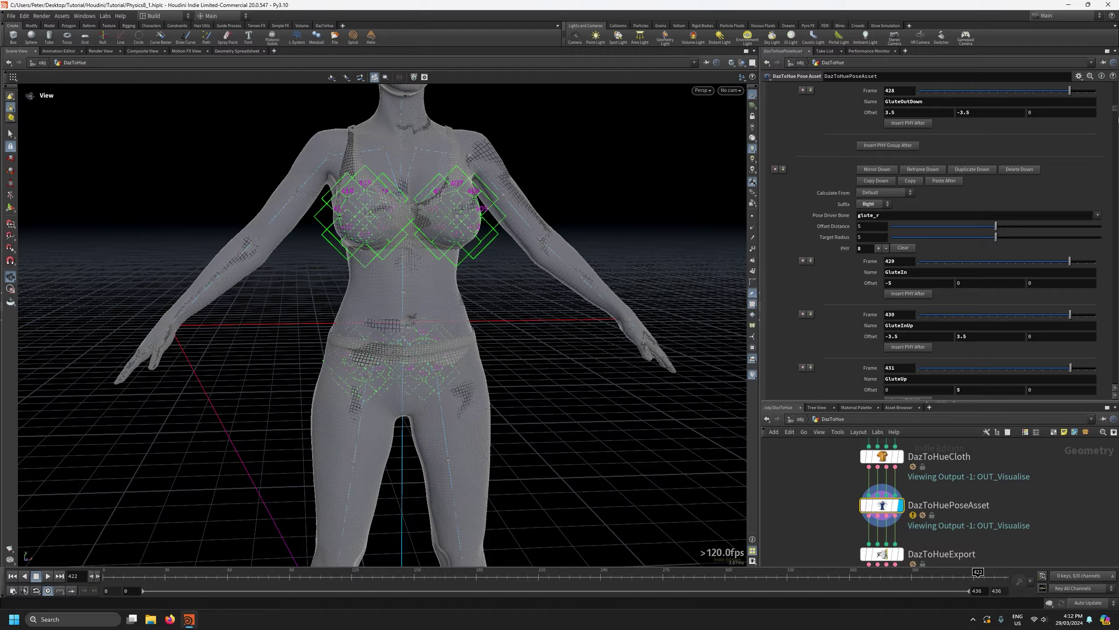
drag(1116, 111, 1116, 95)
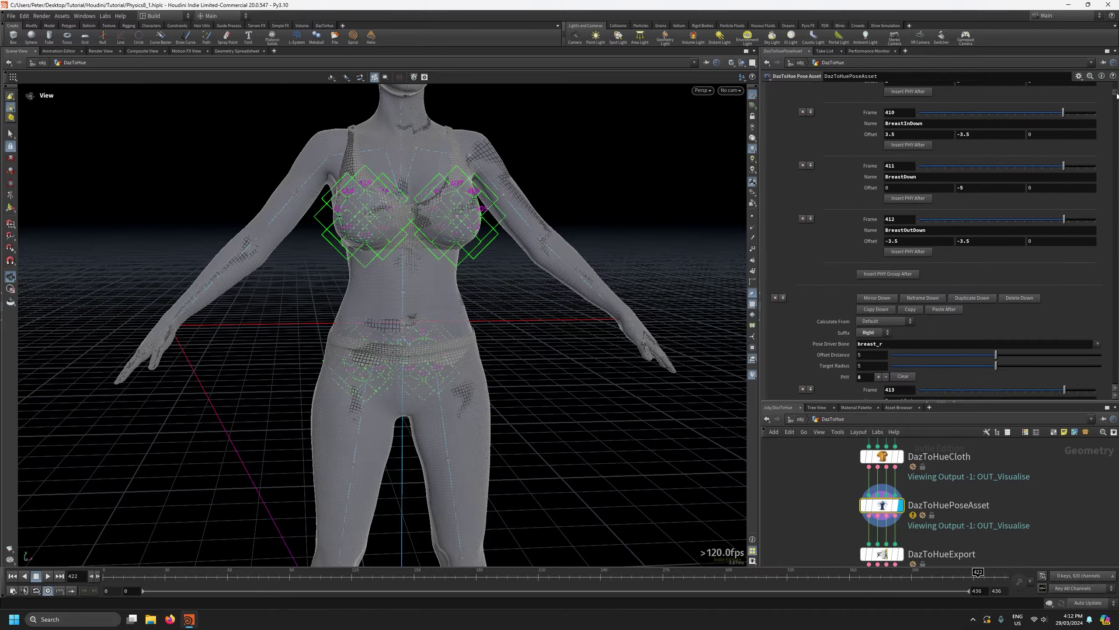
scroll(1105, 252, up, 7)
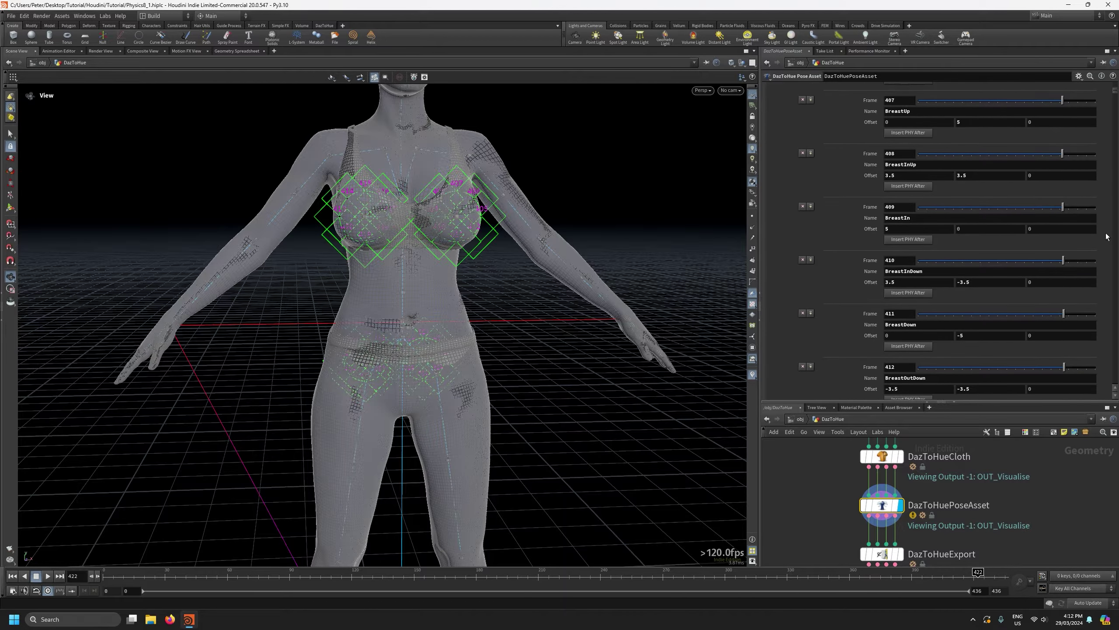
scroll(1106, 237, up, 2)
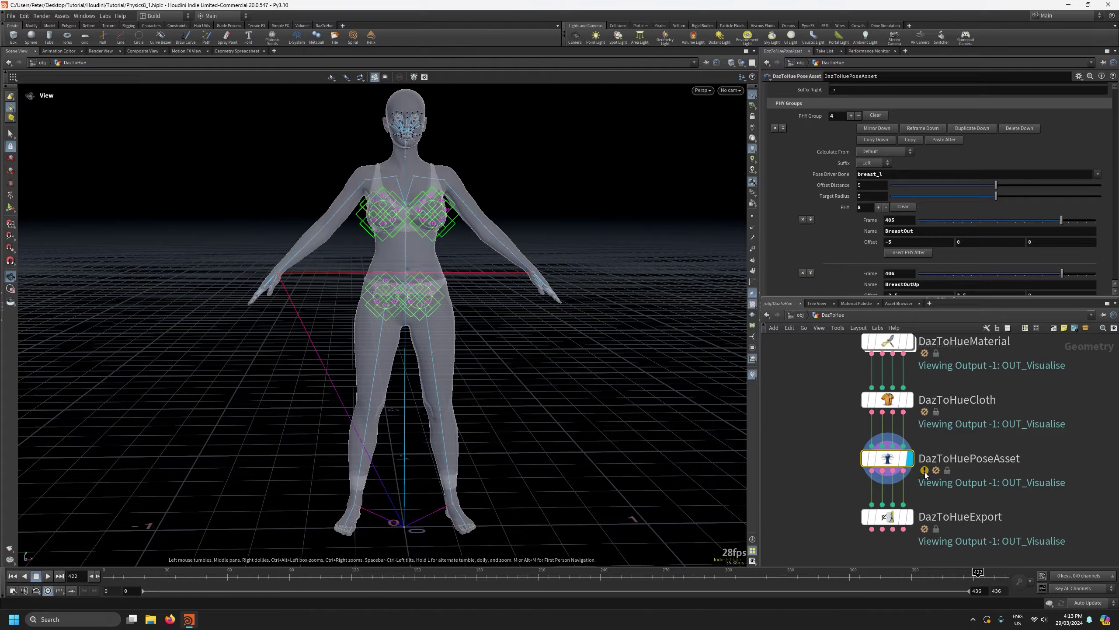
Read the warning in the DazToHuePoseAsset node's information and close it.
mouse_move(925, 476)
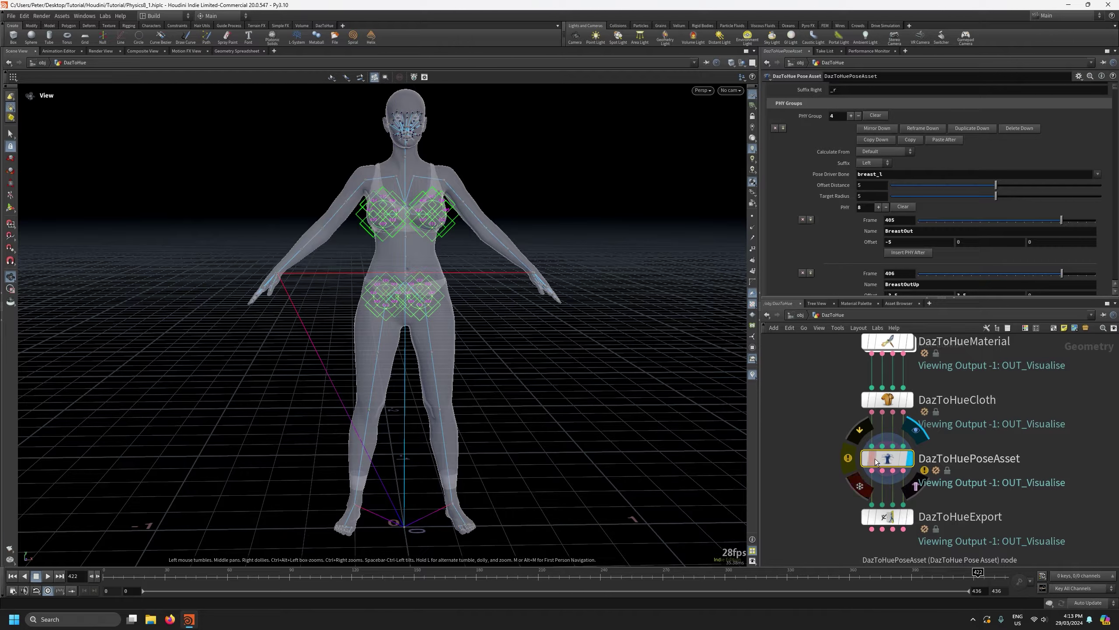
click(849, 462)
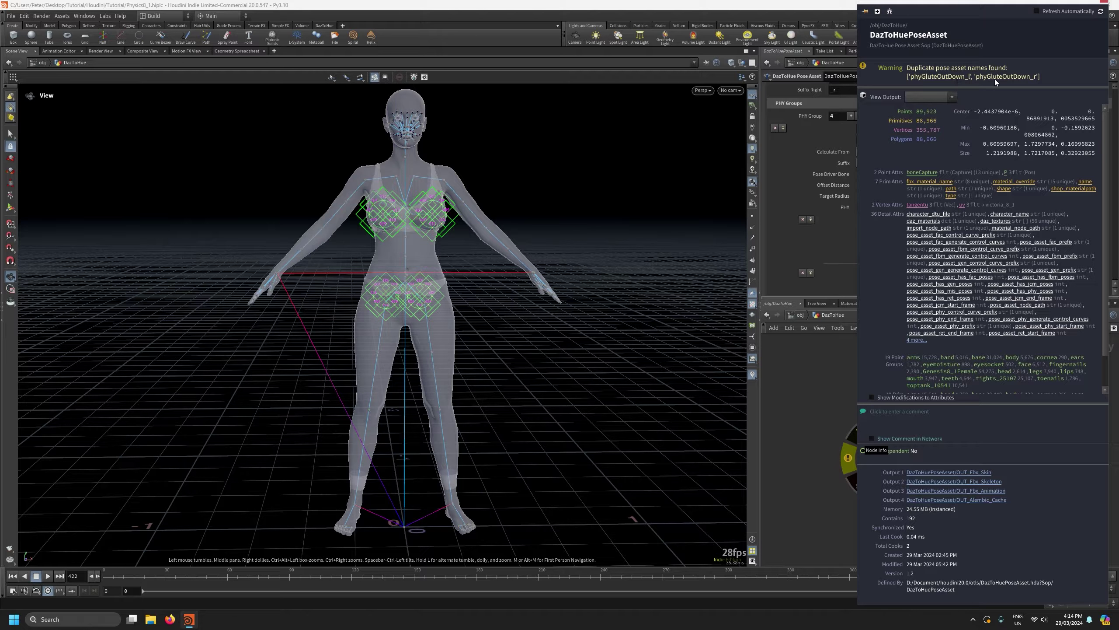
click(1104, 2)
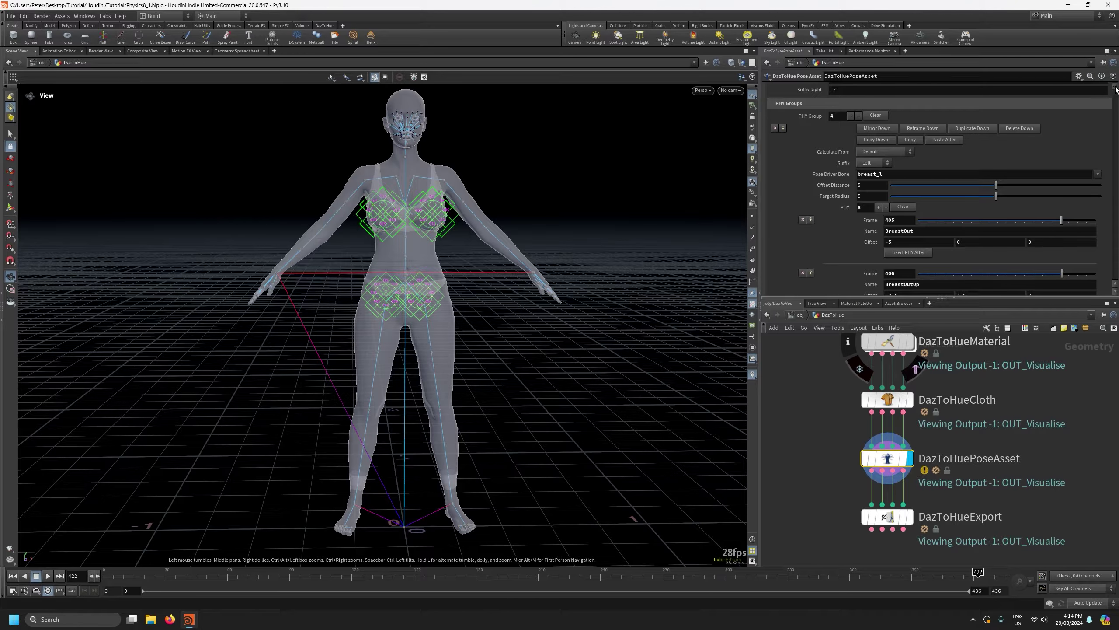
Locate the targets sharing the name GluteOutDown in the left glute group and move the timeline to frame 426.
drag(1117, 90, 1117, 99)
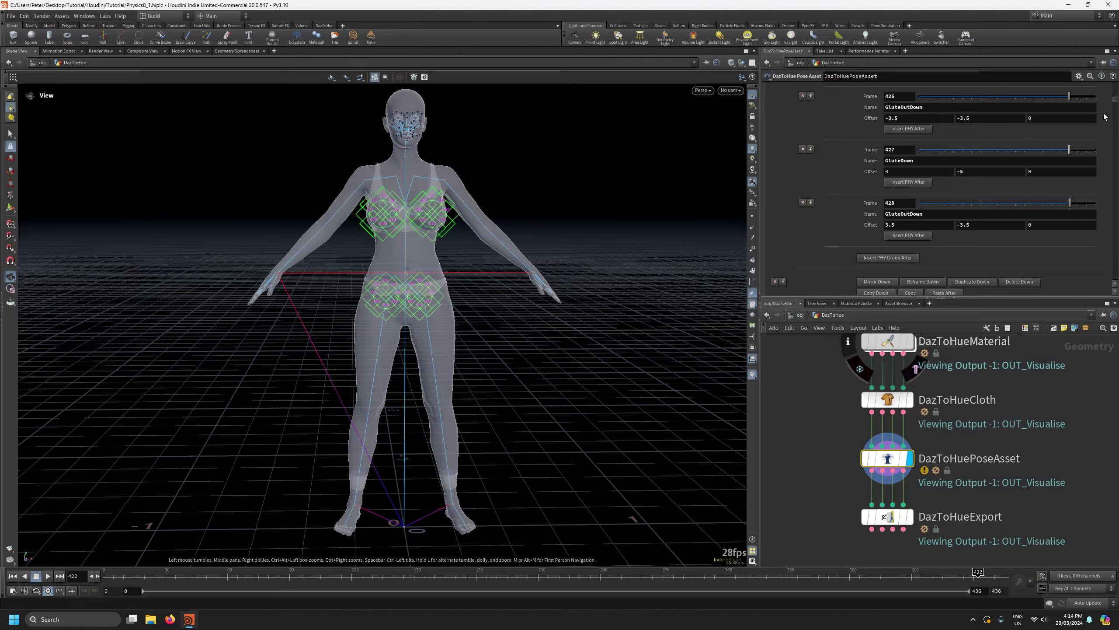
click(927, 211)
scroll(812, 240, up, 1)
scroll(813, 238, up, 1)
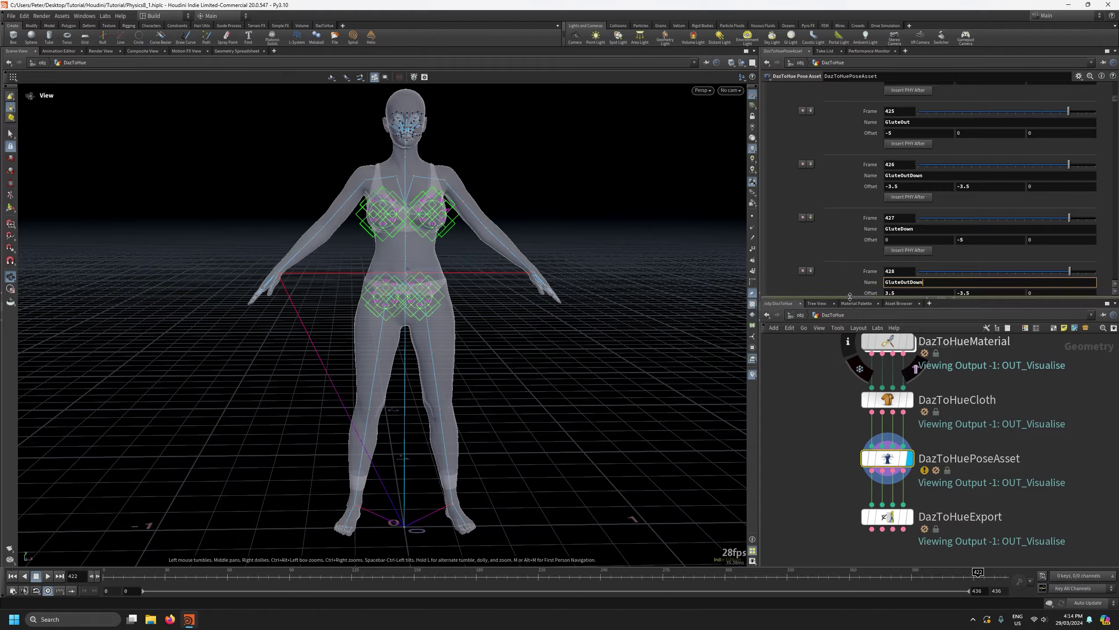
drag(850, 300, 850, 426)
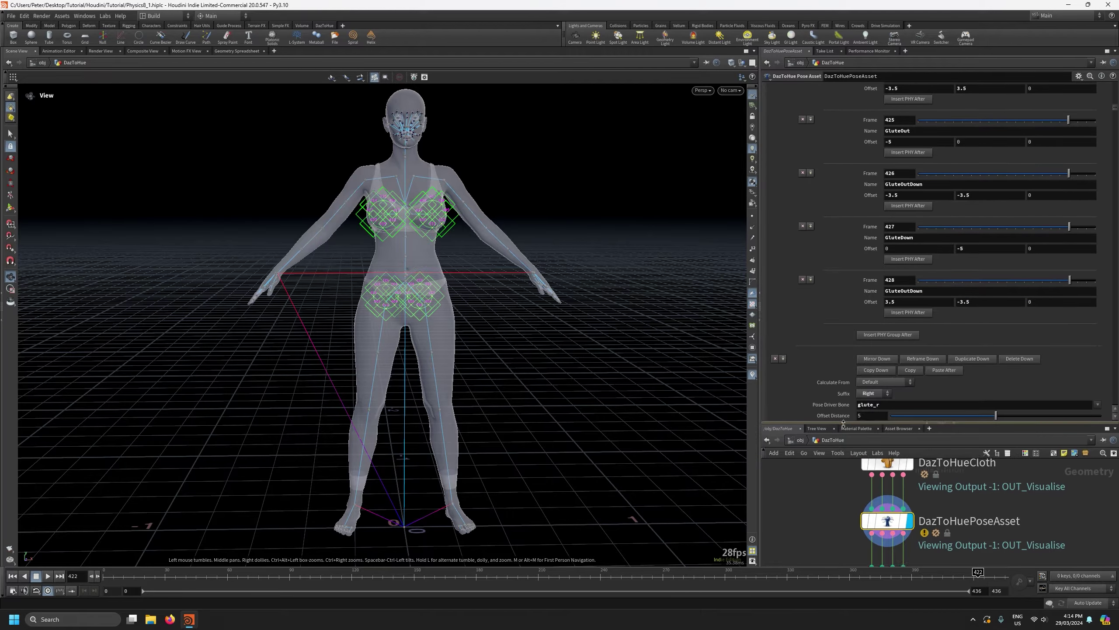
click(981, 575)
click(993, 573)
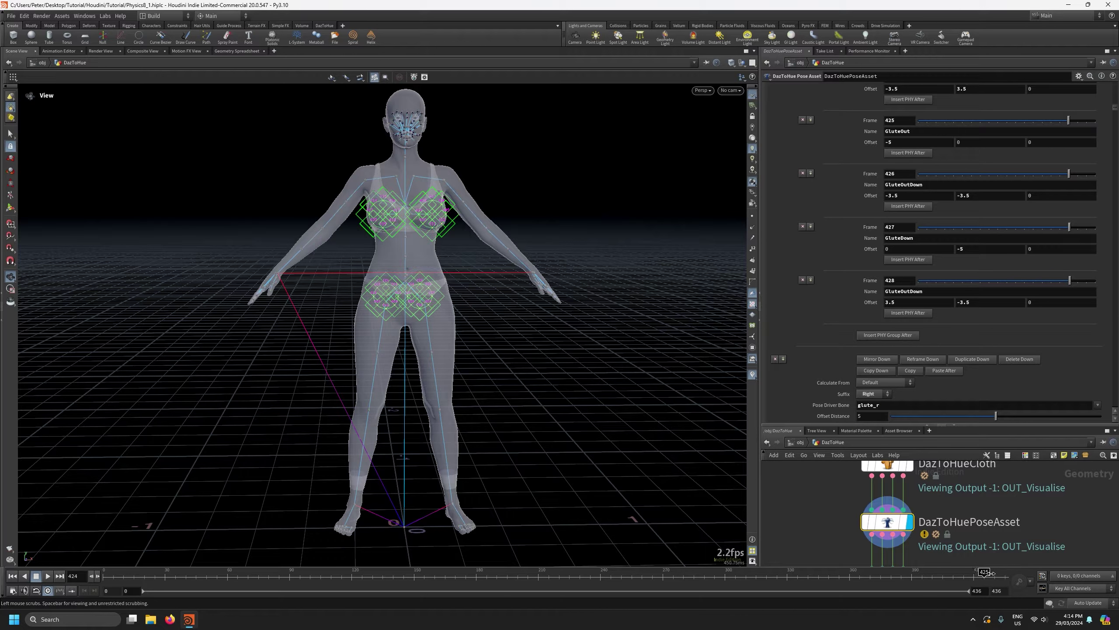
click(994, 573)
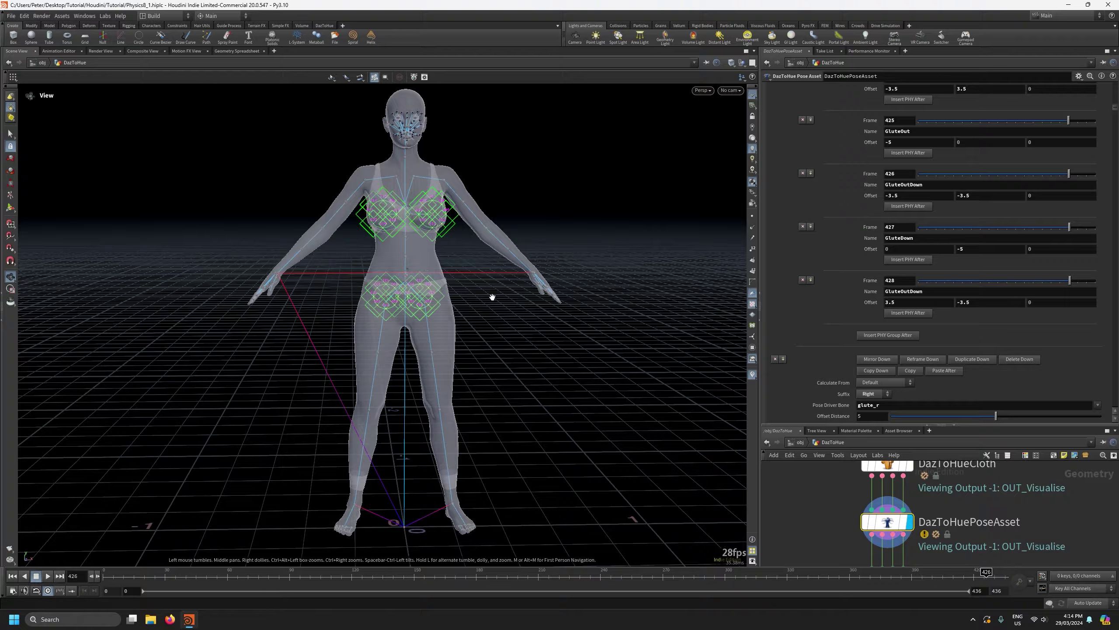
Check the left glute's lower targets from behind and select "Out" in the frame 428 target's name for editing.
scroll(454, 260, up, 3)
drag(430, 420, 5, 270)
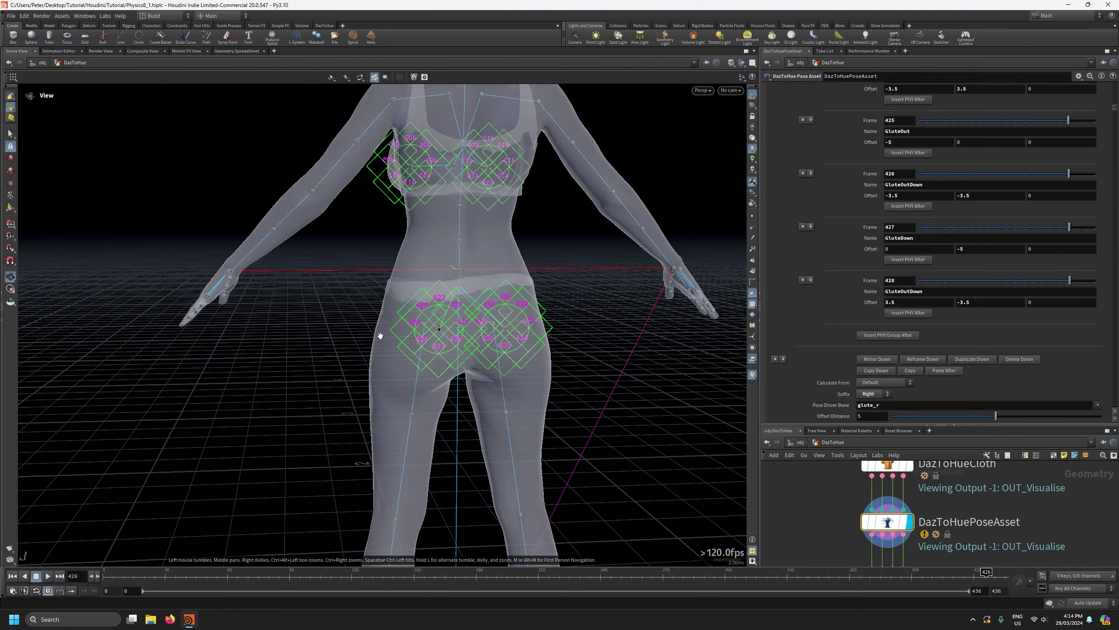
scroll(434, 352, up, 5)
drag(441, 322, 439, 318)
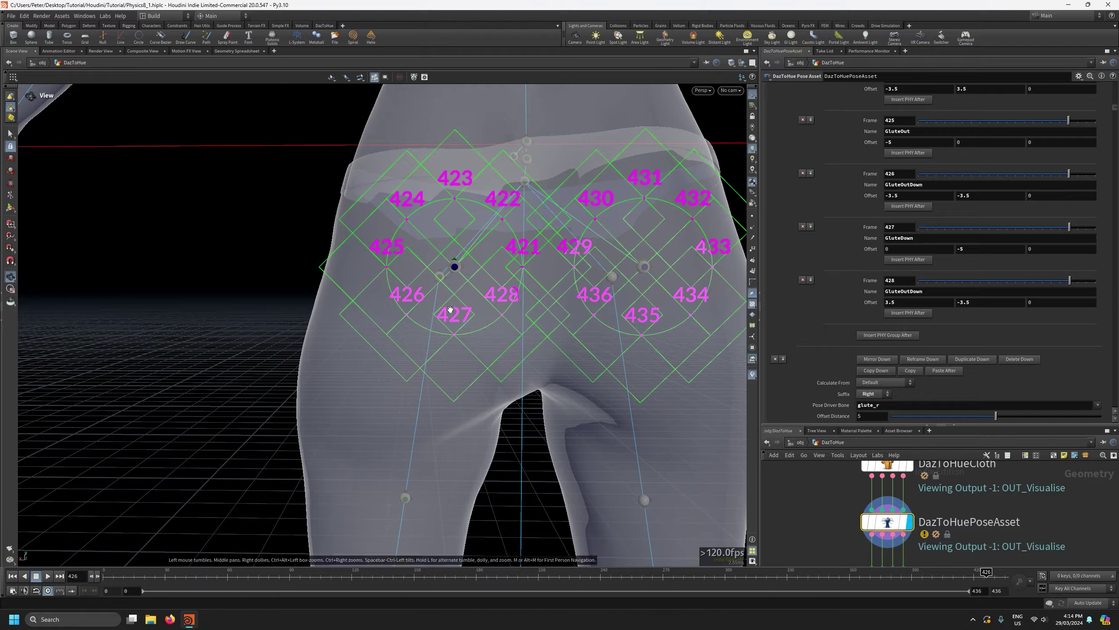
drag(901, 293, 910, 292)
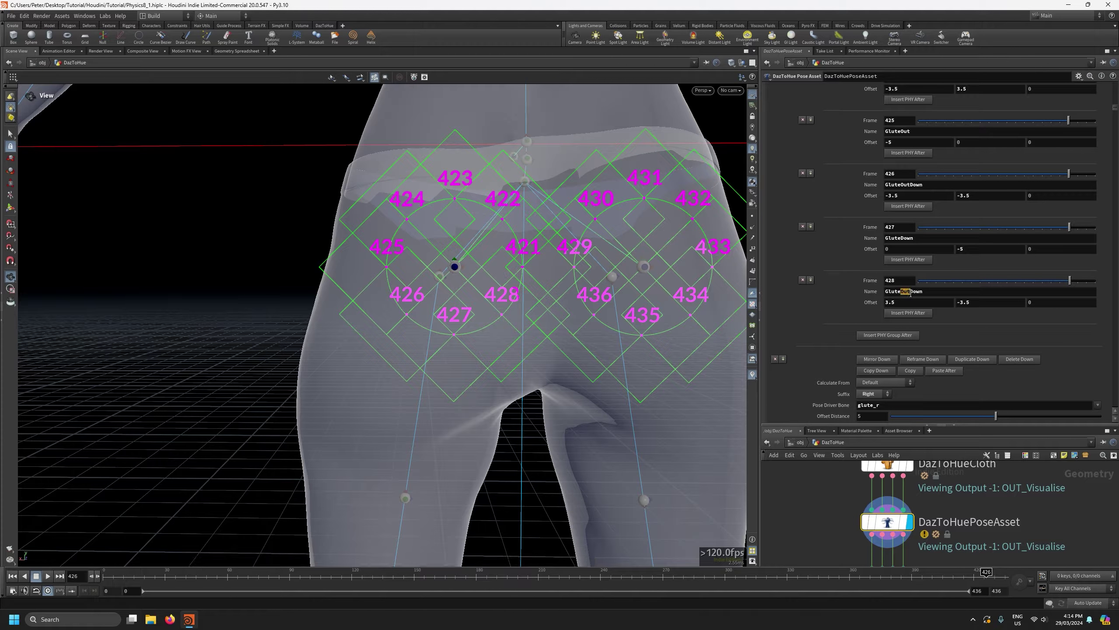
Rename the physics poses at frames 428 and 436 as GluteInDown.
text(In)
key(Return)
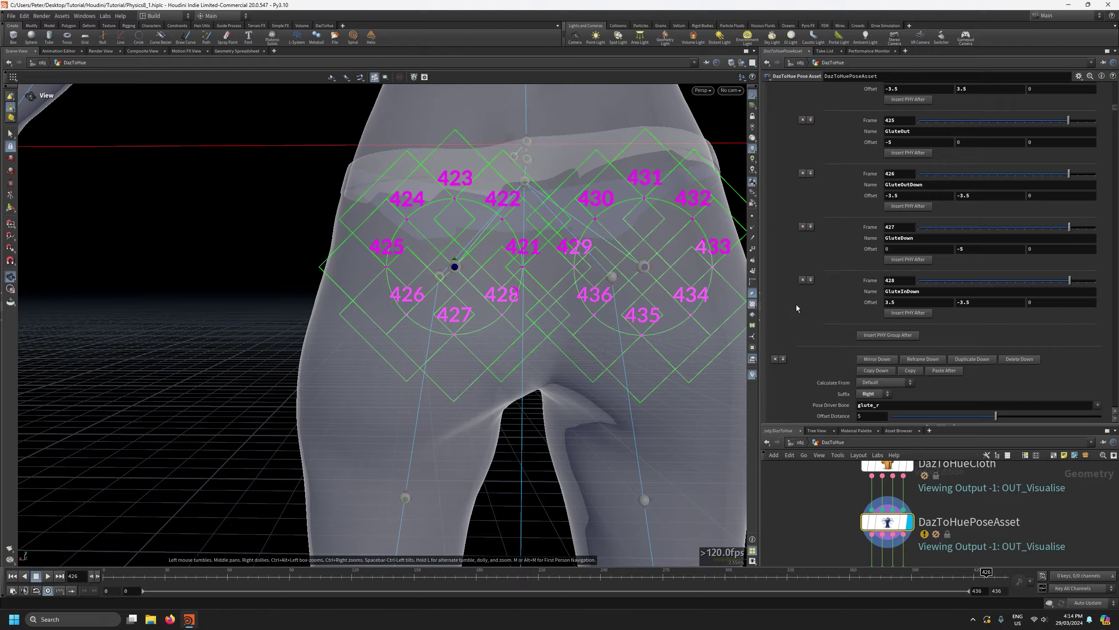
scroll(796, 304, down, 5)
scroll(795, 305, down, 8)
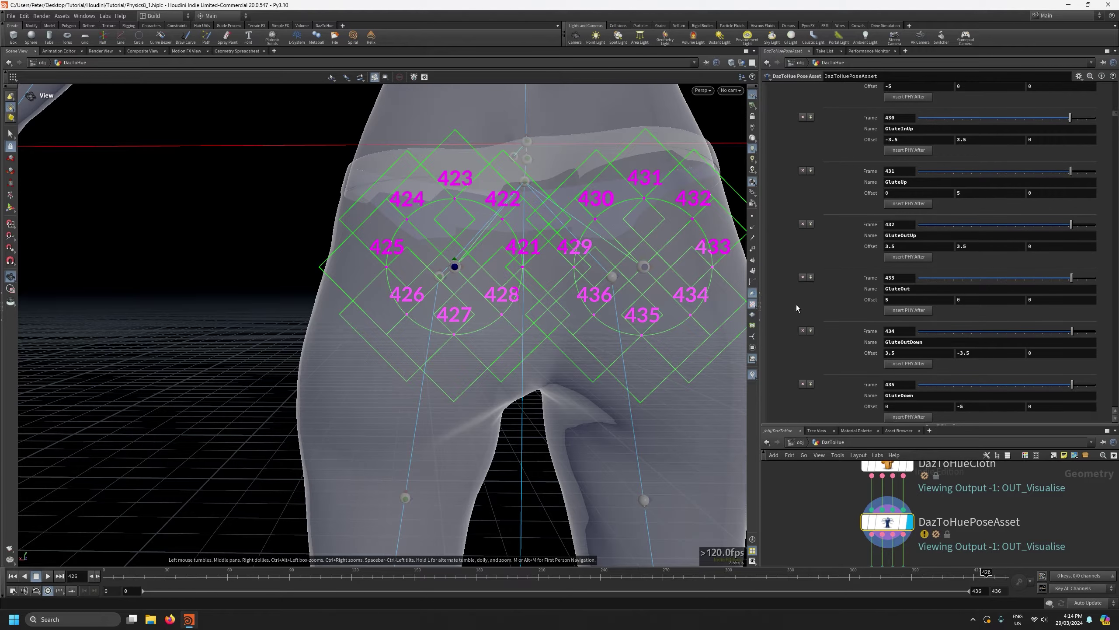
scroll(796, 305, down, 1)
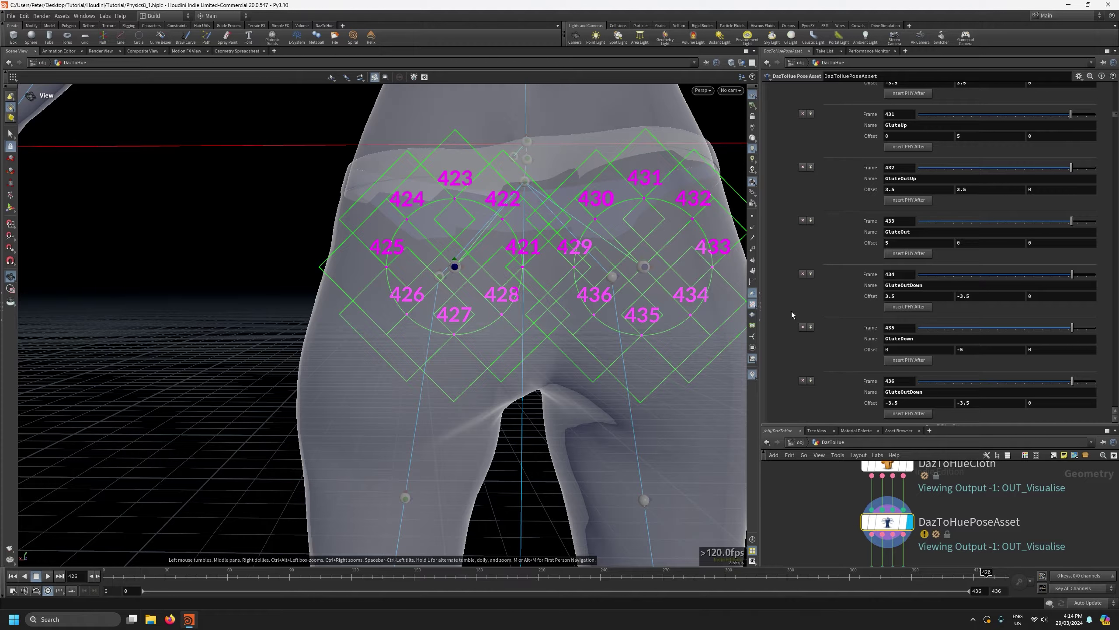
middle_drag(696, 379, 608, 393)
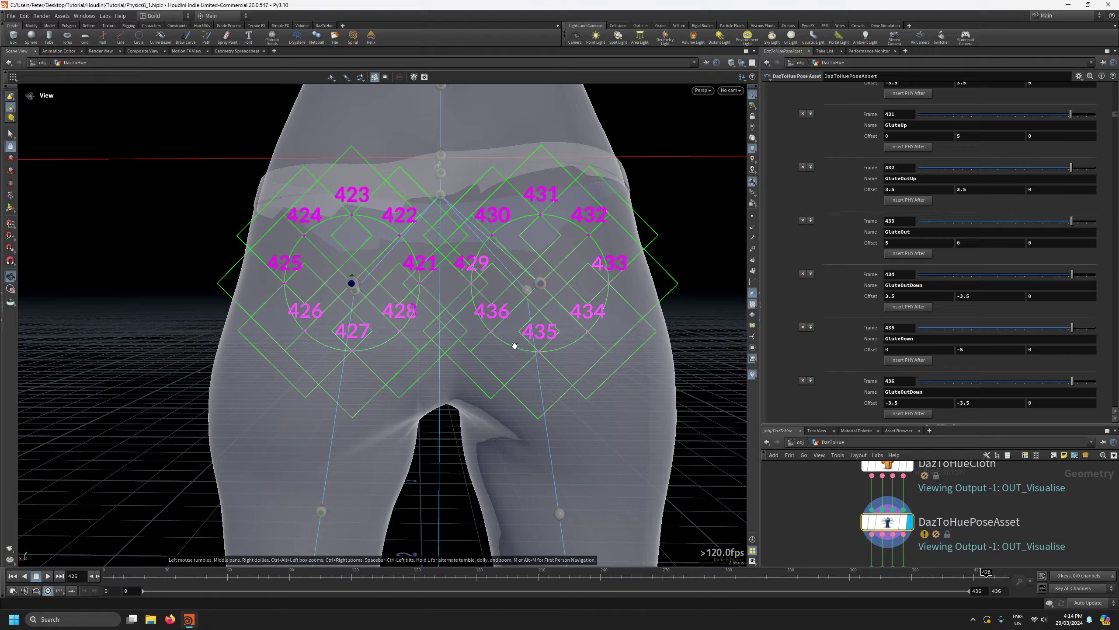
drag(901, 391, 911, 391)
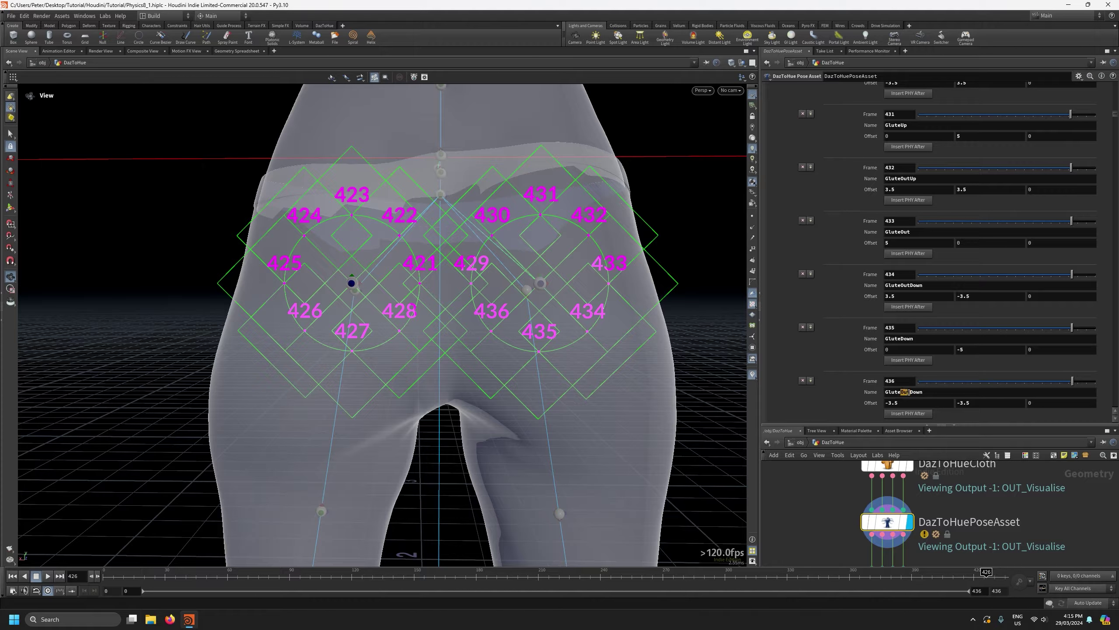
text(In)
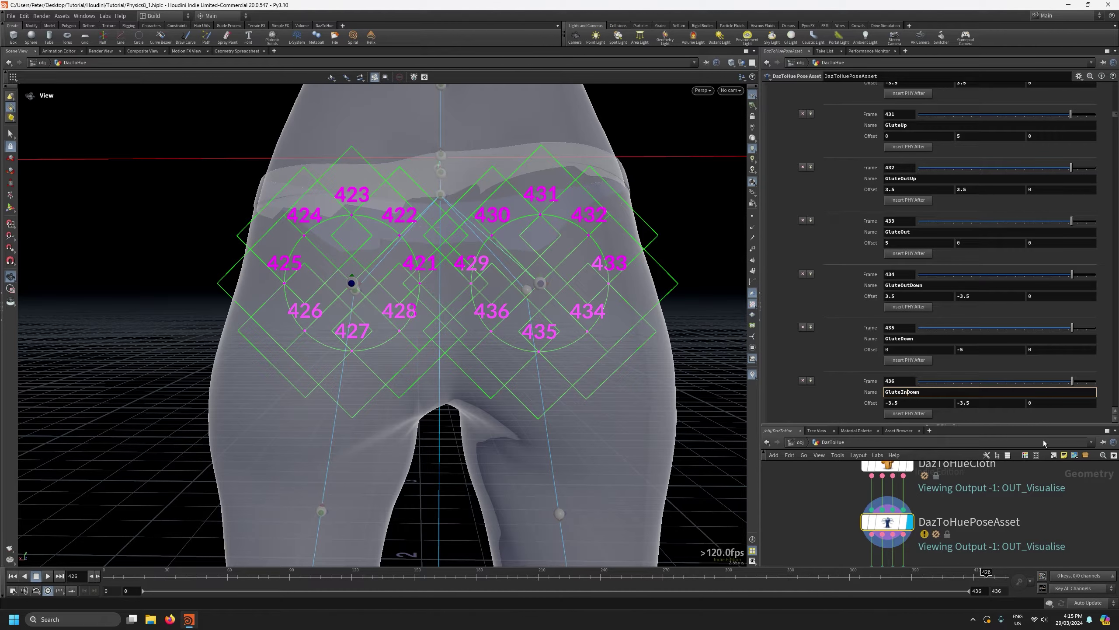
key(Return)
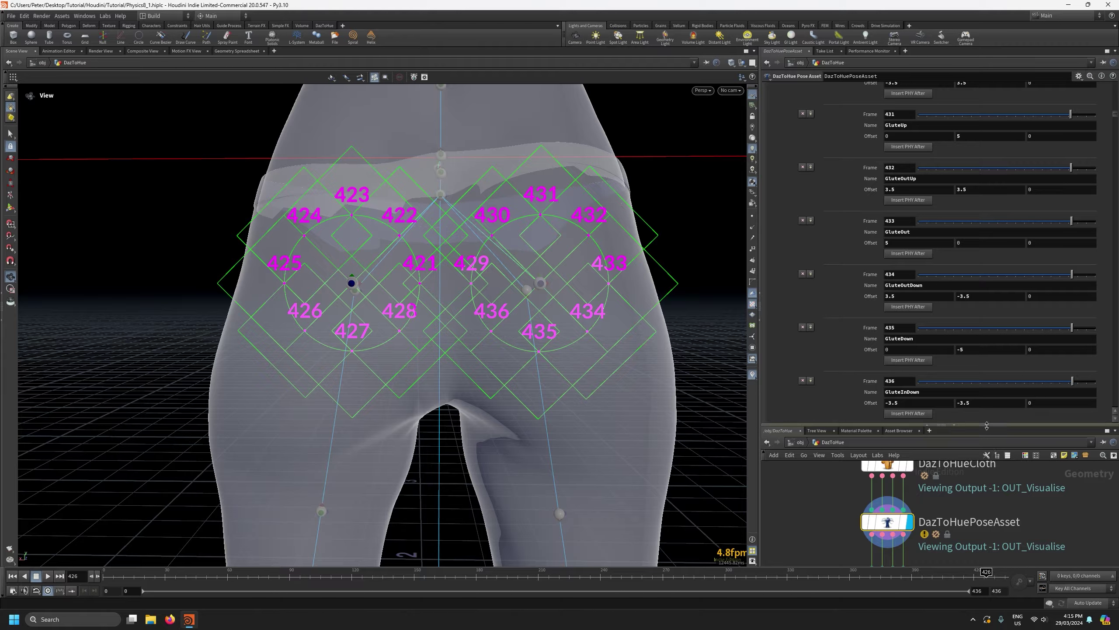
Preview the DazToHueExport output, return the display to DazToHuePoseAsset, and frame the whole character for inspection.
drag(996, 424, 996, 309)
click(924, 507)
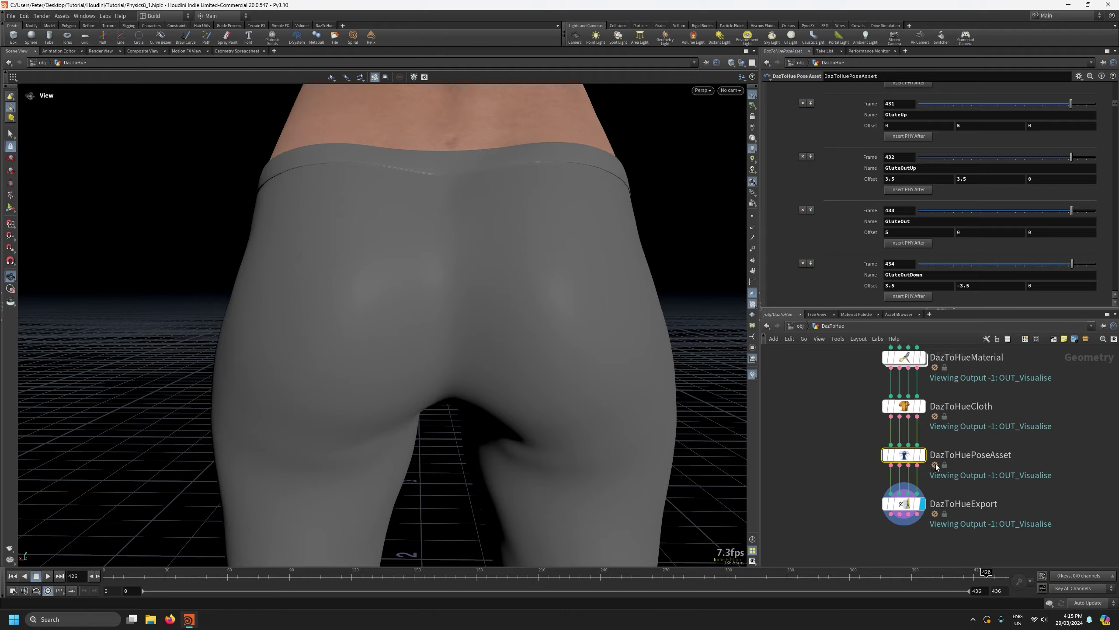
click(925, 454)
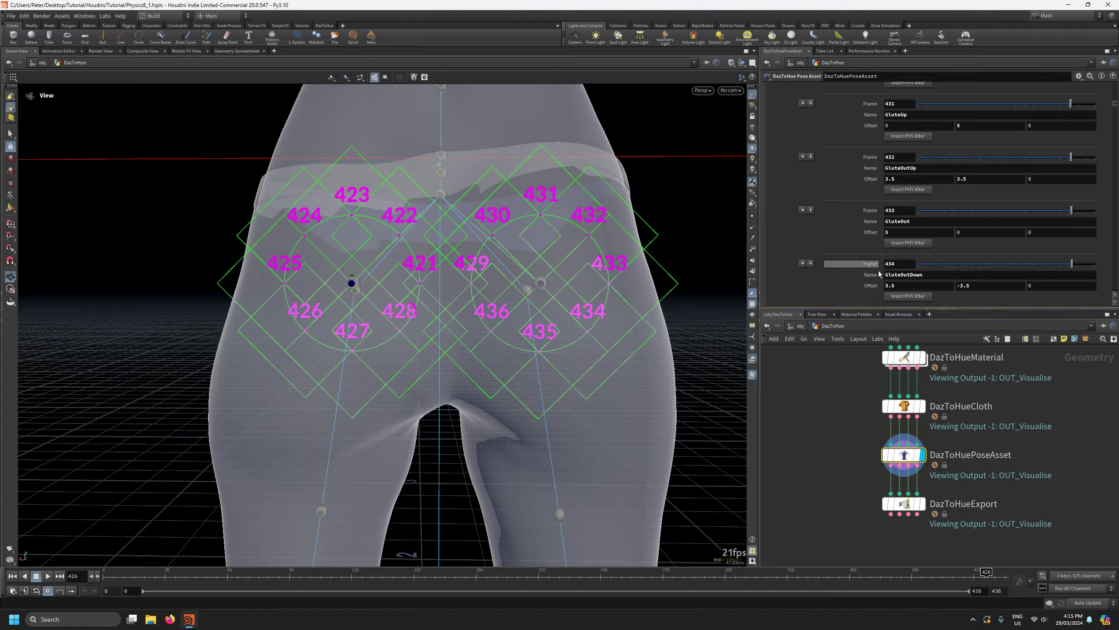
mouse_move(902, 454)
key(space+h)
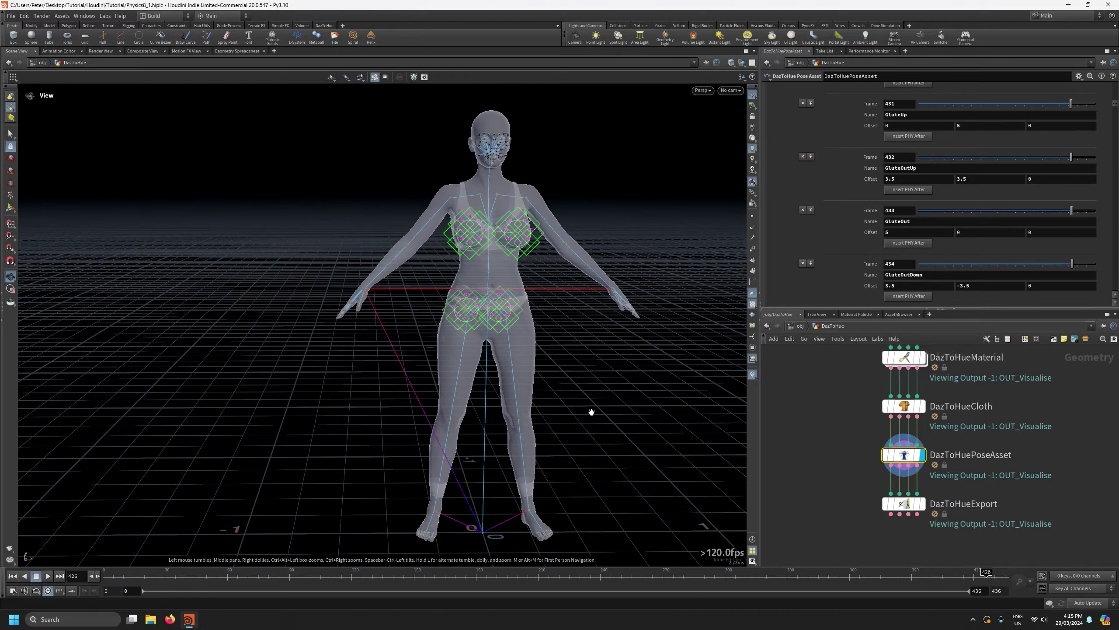
drag(476, 385, 414, 382)
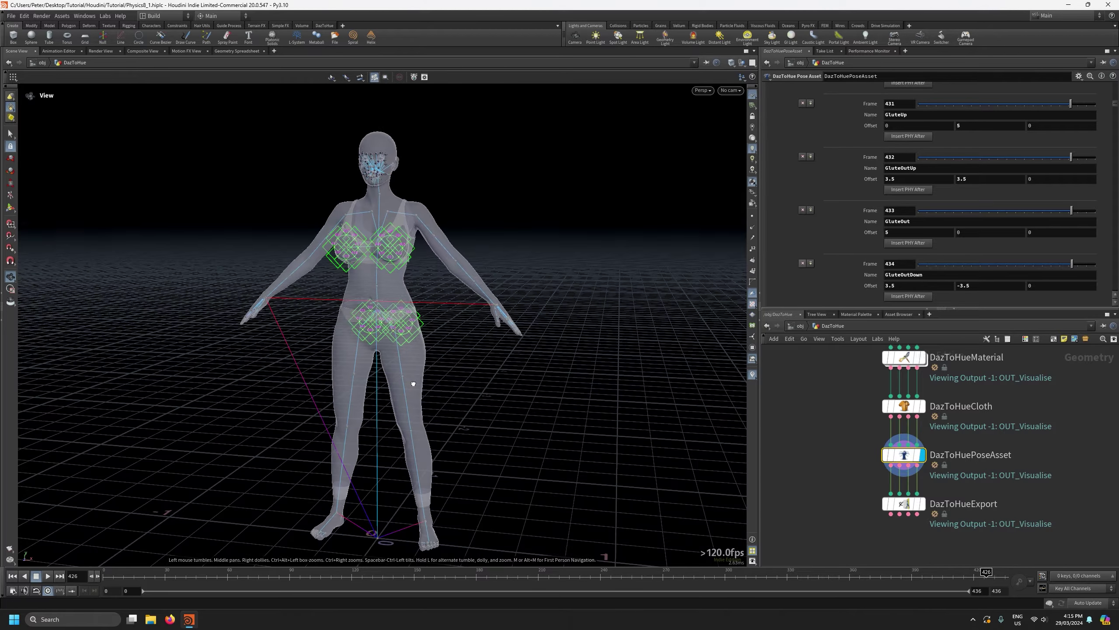
Enable PHY pose asset animation, pose asset names and pose driver code in the DazToHueExport node's export options.
click(901, 503)
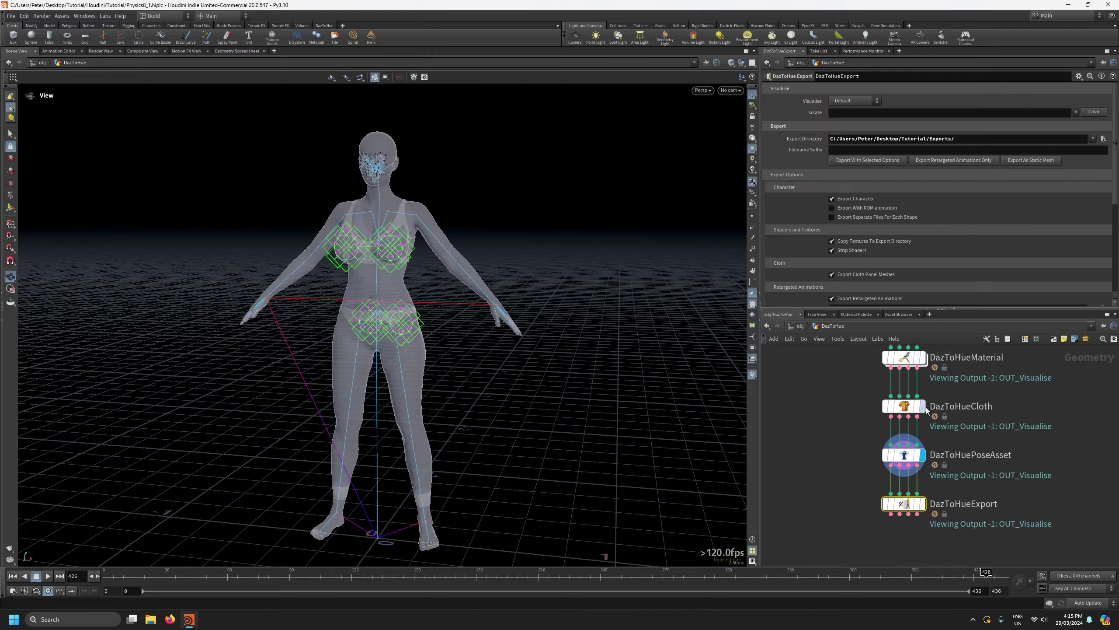
drag(975, 307, 975, 339)
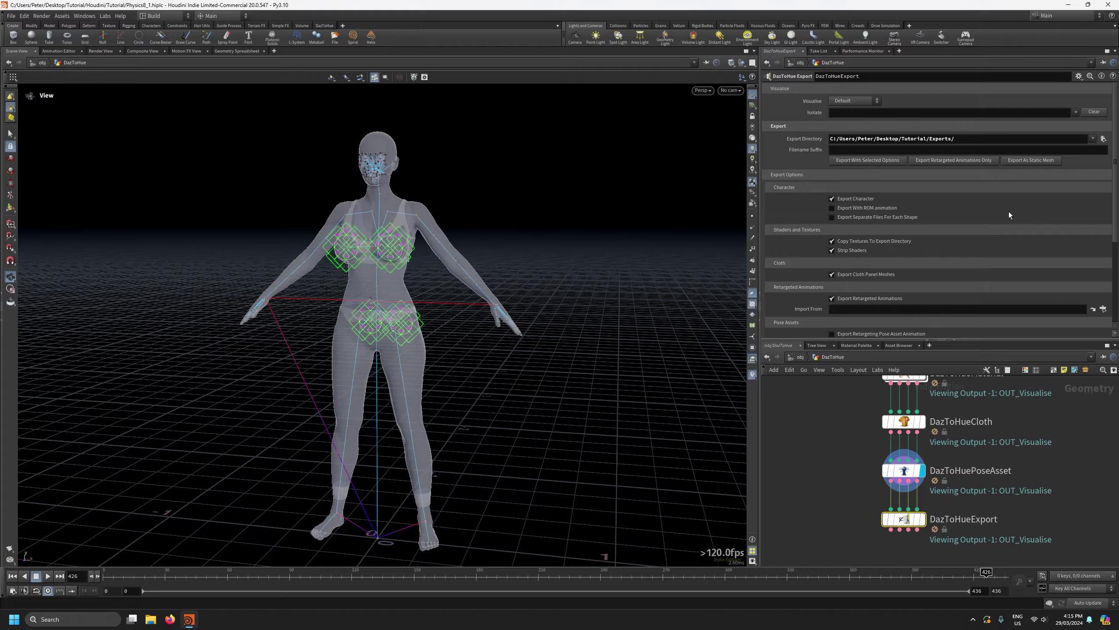
scroll(1010, 214, down, 5)
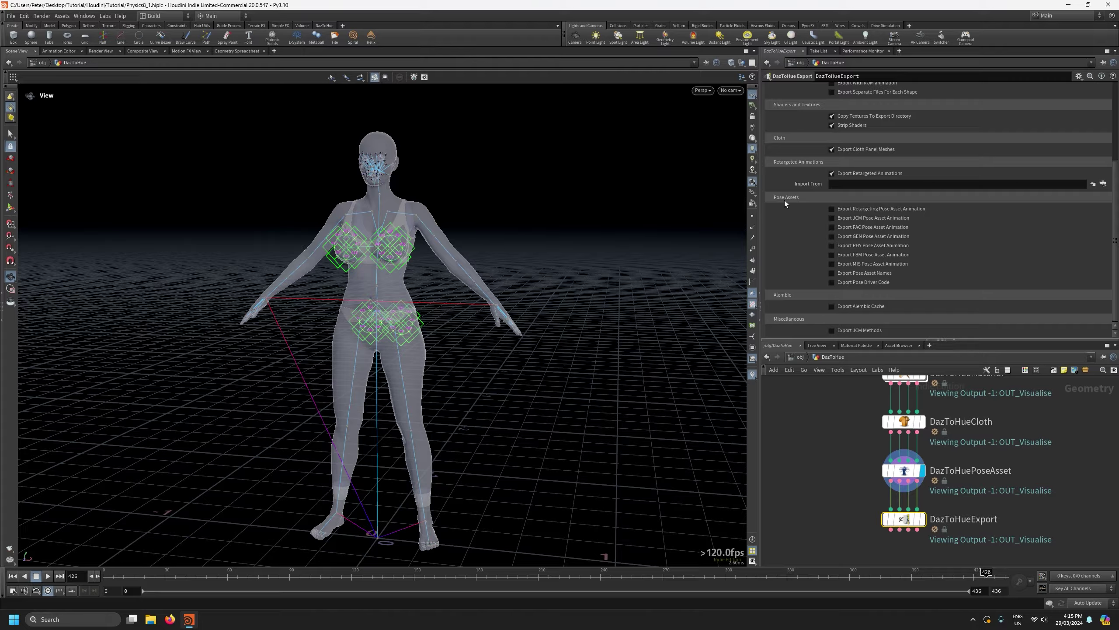
click(832, 245)
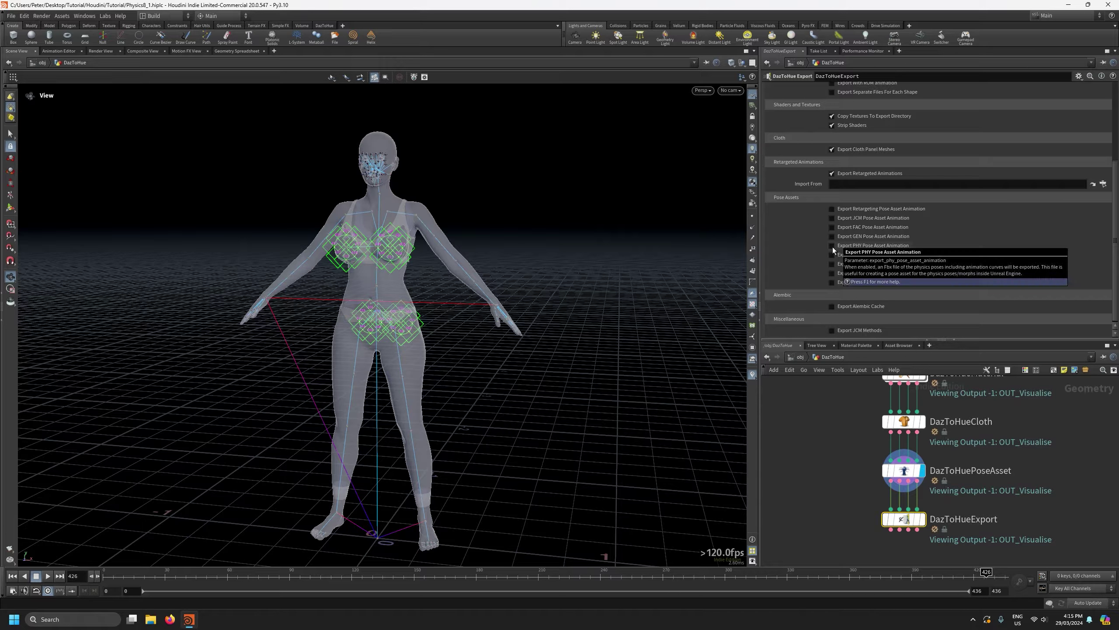
mouse_move(896, 247)
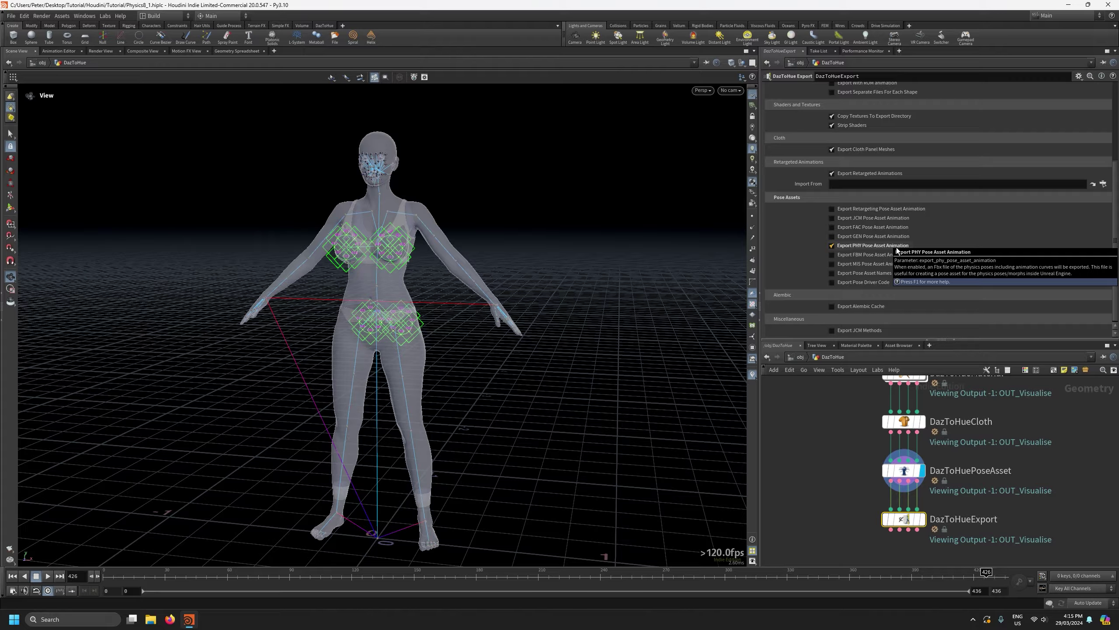
click(832, 283)
mouse_move(851, 283)
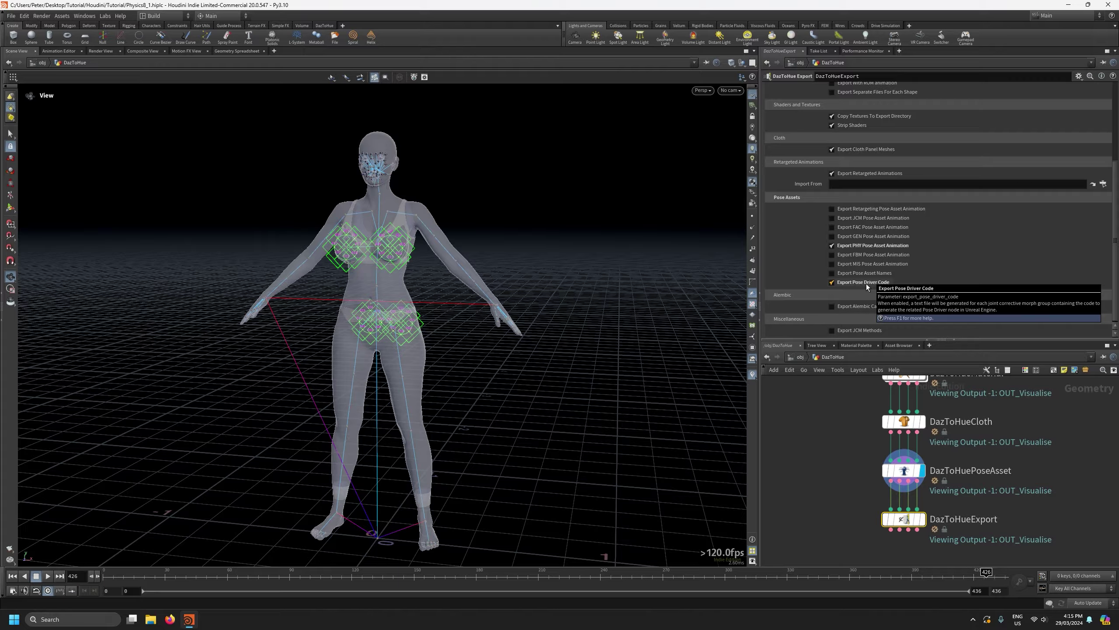
click(833, 273)
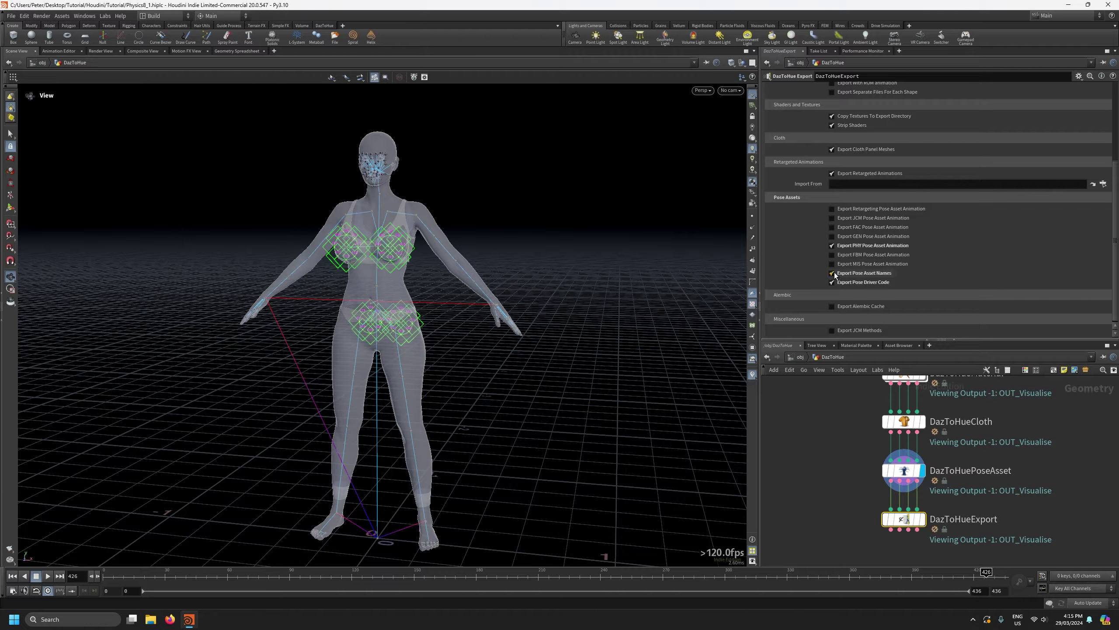
Save the scene, export the character with the selected options, and dismiss the export console when finished.
scroll(836, 305, up, 1)
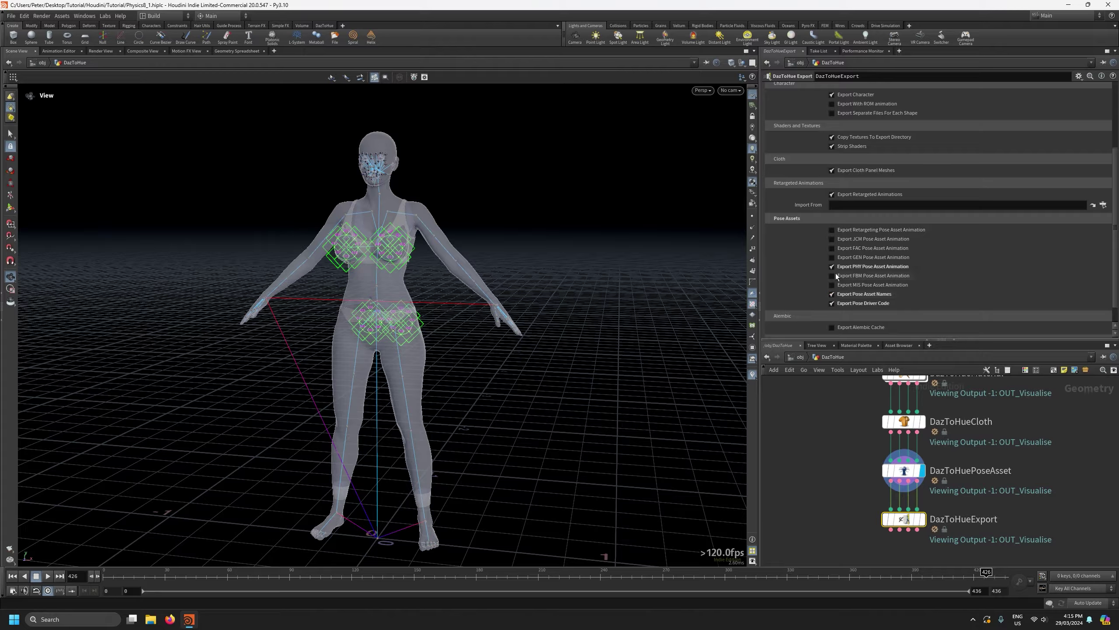
scroll(949, 269, up, 5)
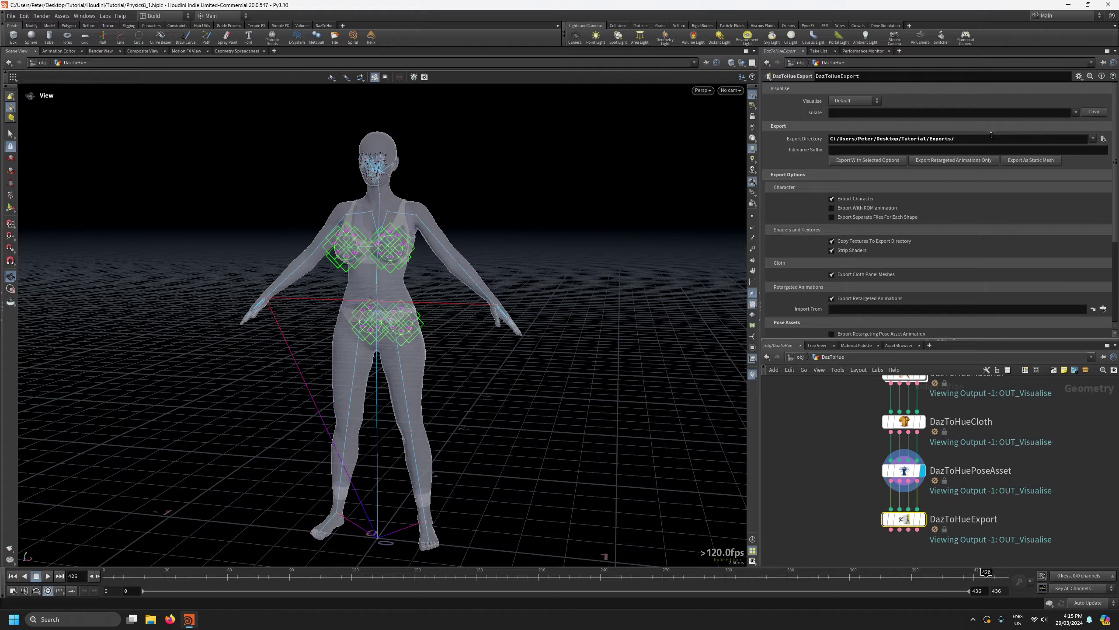
key(ctrl+s)
click(863, 161)
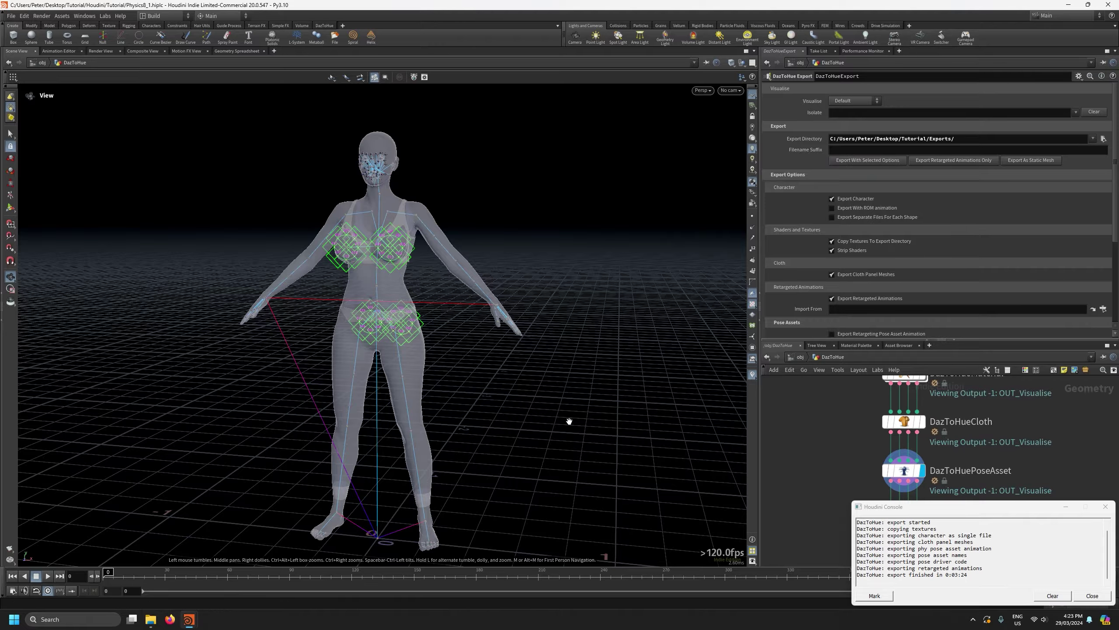
click(1092, 595)
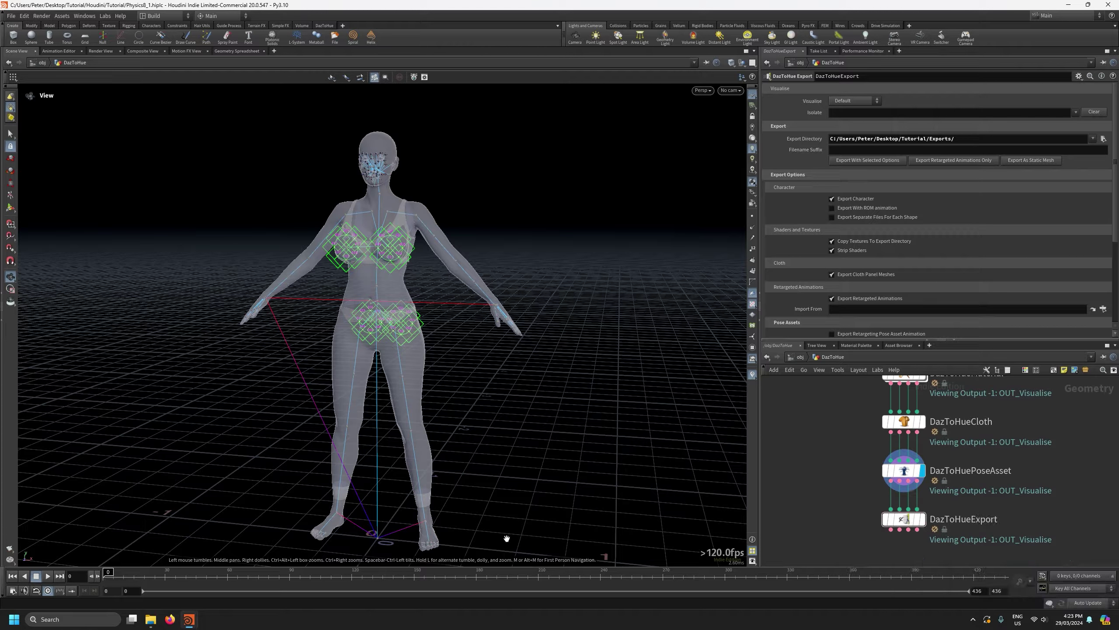
Switch to File Explorer and examine the Victoria81 export folder's mesh, textures, physics pose animation and pose name files.
click(152, 624)
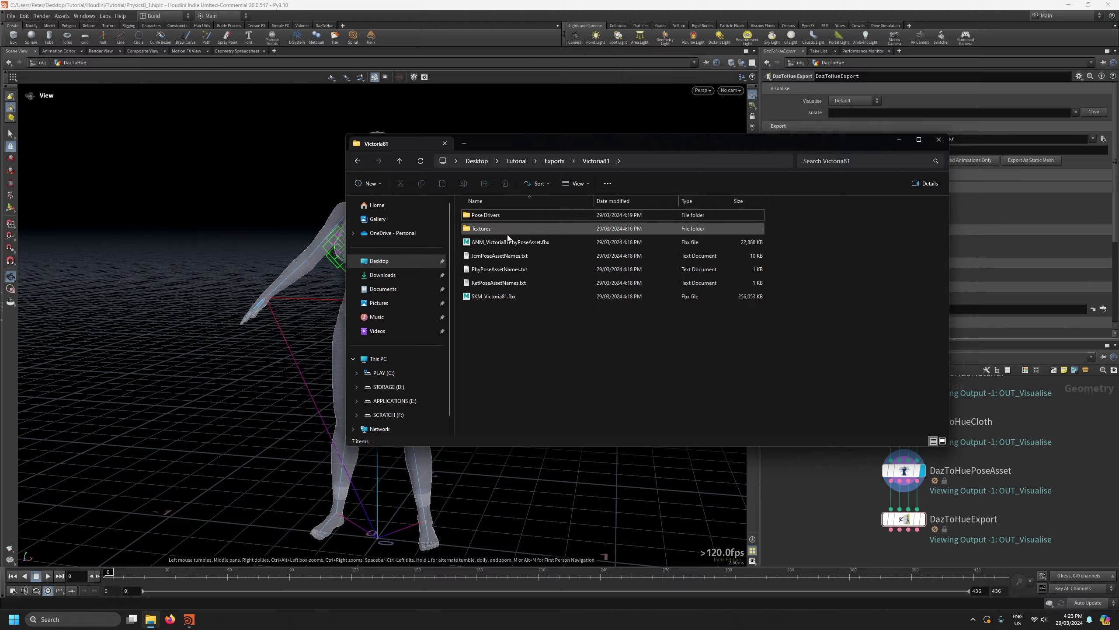
drag(948, 291, 857, 299)
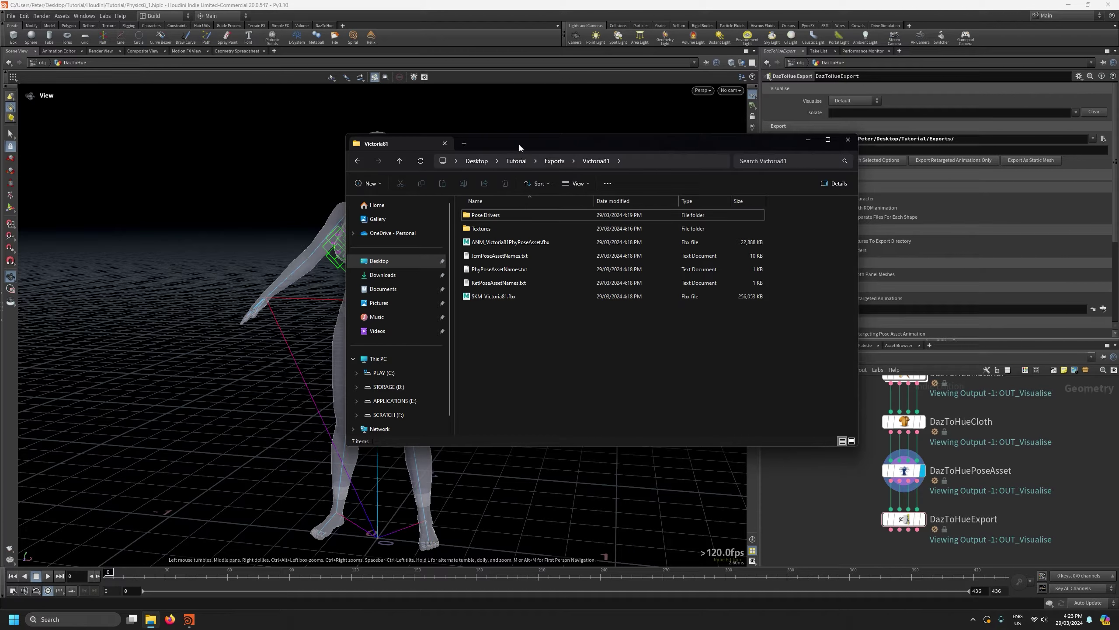
drag(519, 144, 652, 130)
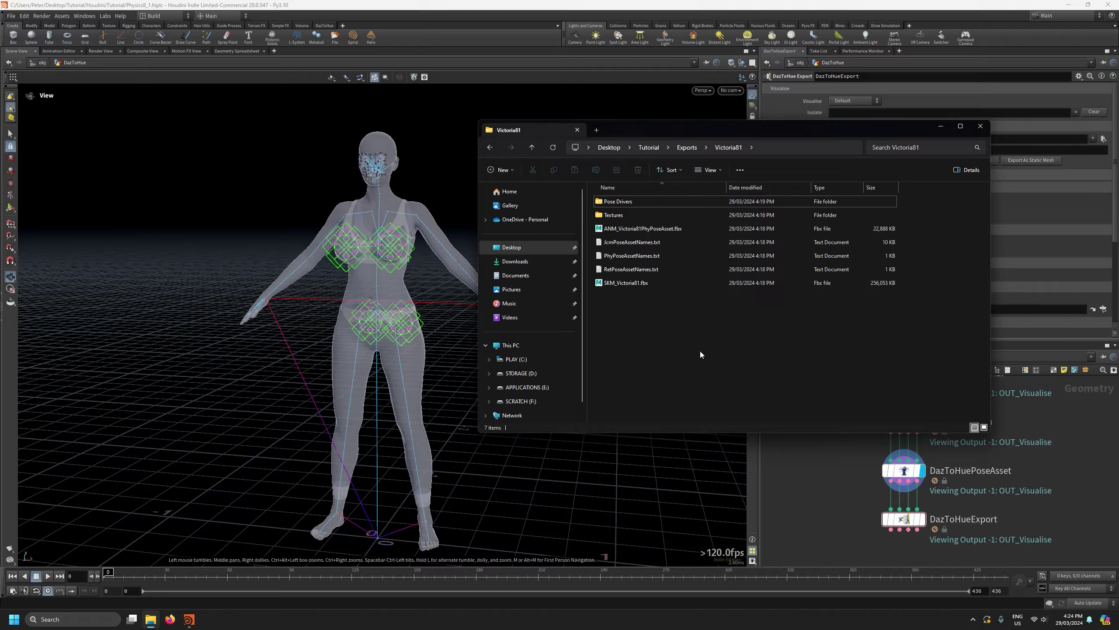
click(637, 287)
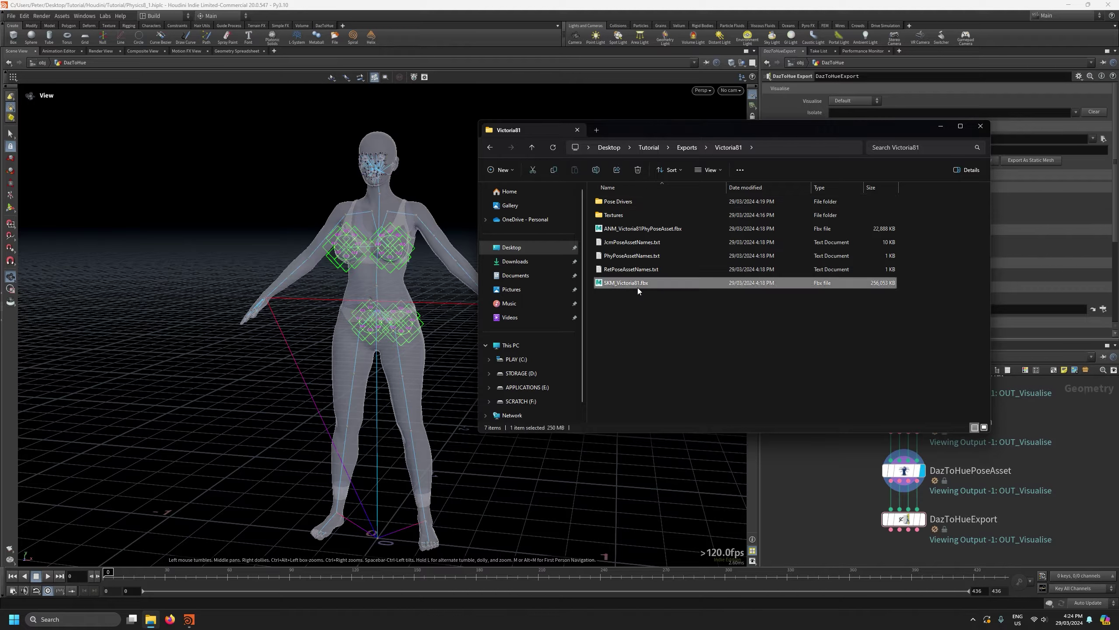
click(607, 216)
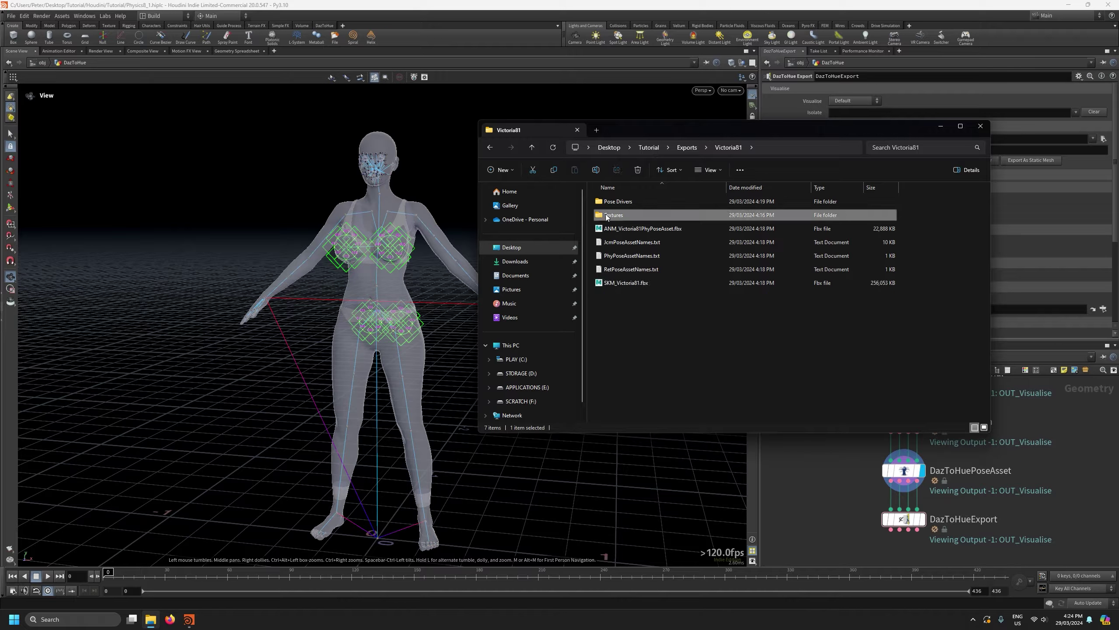
click(680, 227)
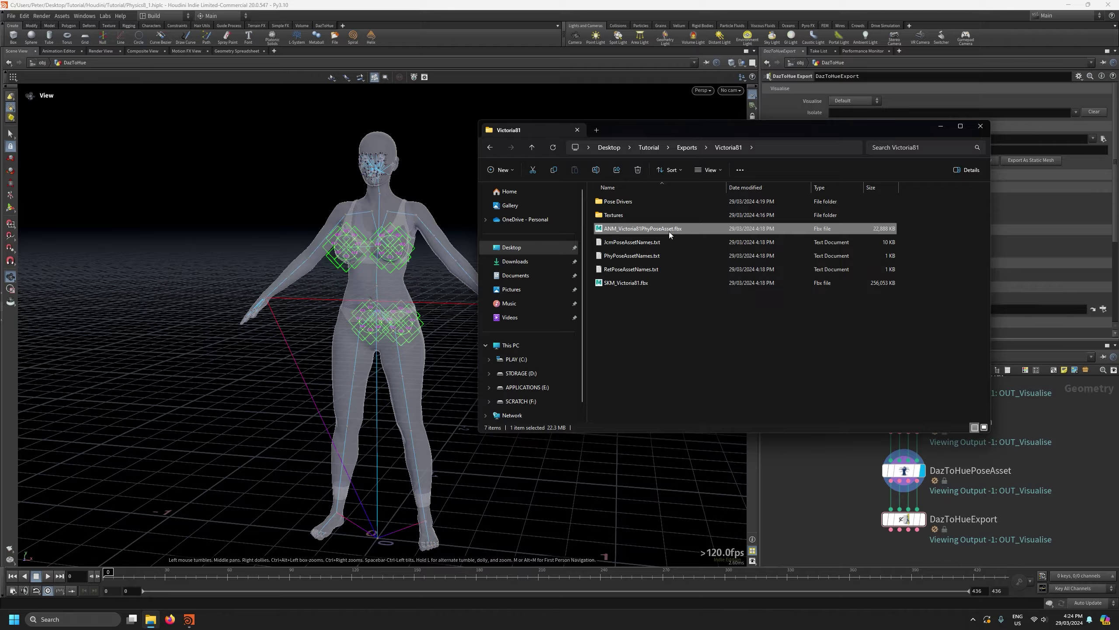
click(629, 241)
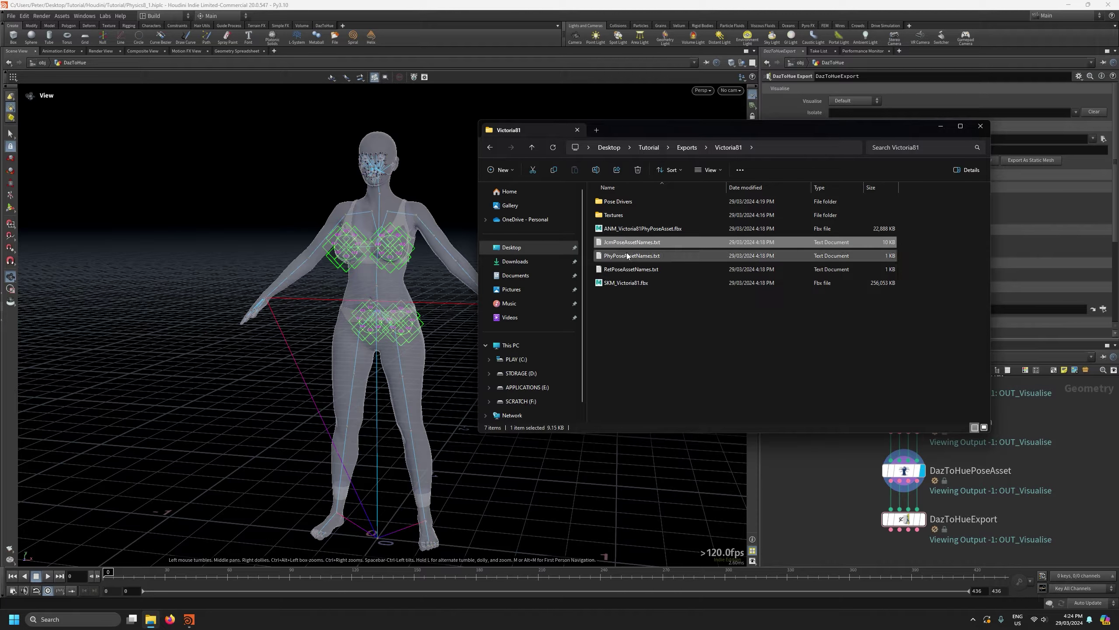
click(627, 255)
click(627, 269)
click(628, 259)
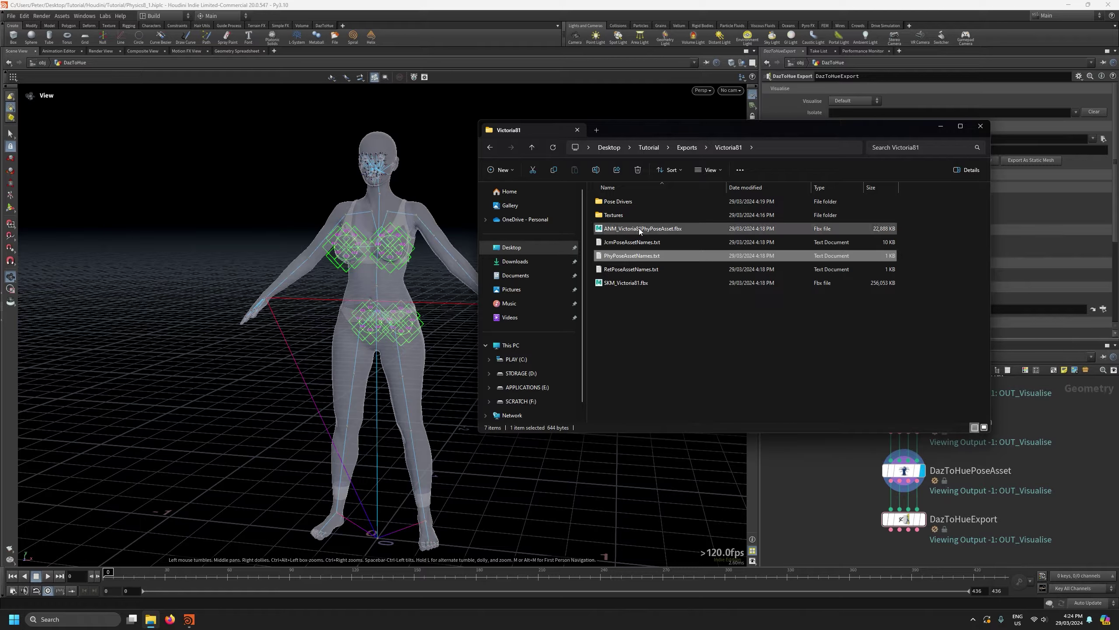
click(638, 228)
click(623, 259)
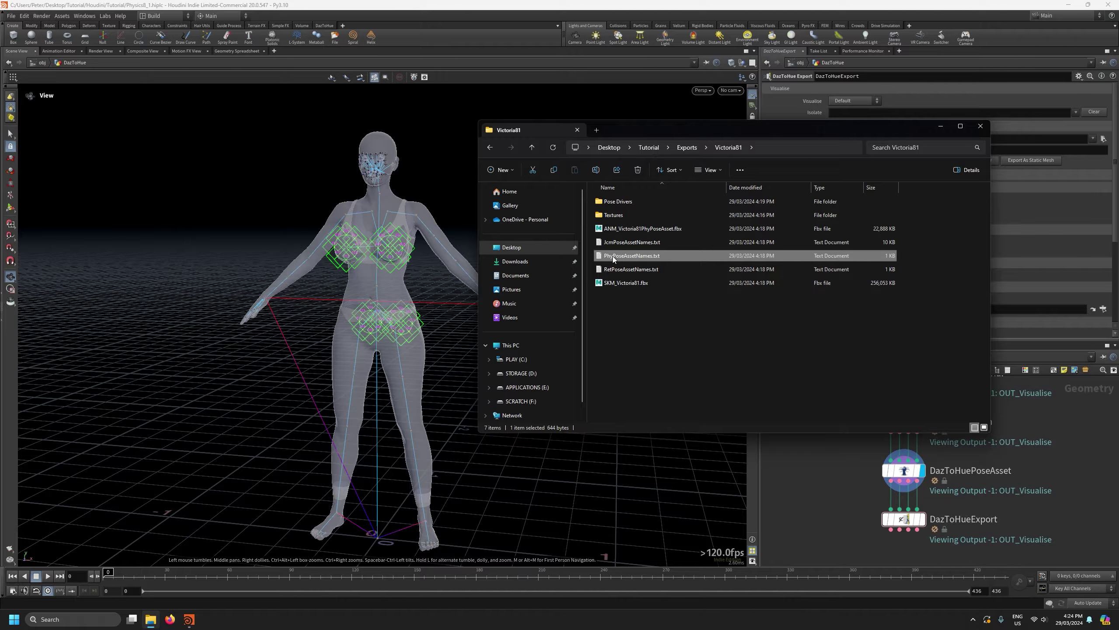
Open PhyPoseAssetNames.txt in a taller window and examine its full list of physics pose names.
double_click(610, 256)
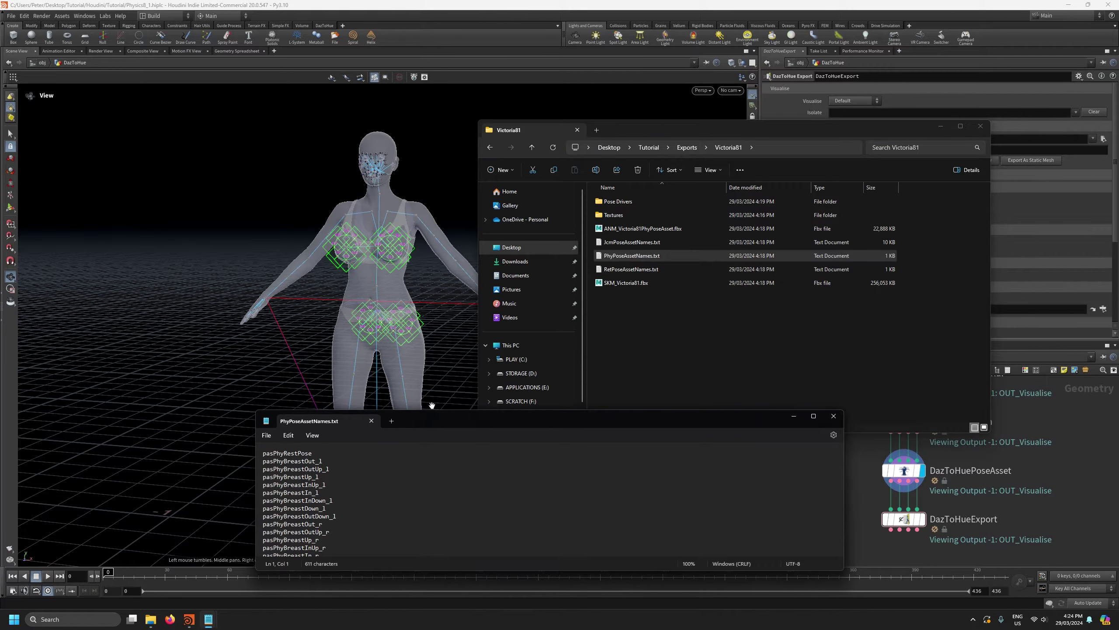
drag(425, 411, 426, 197)
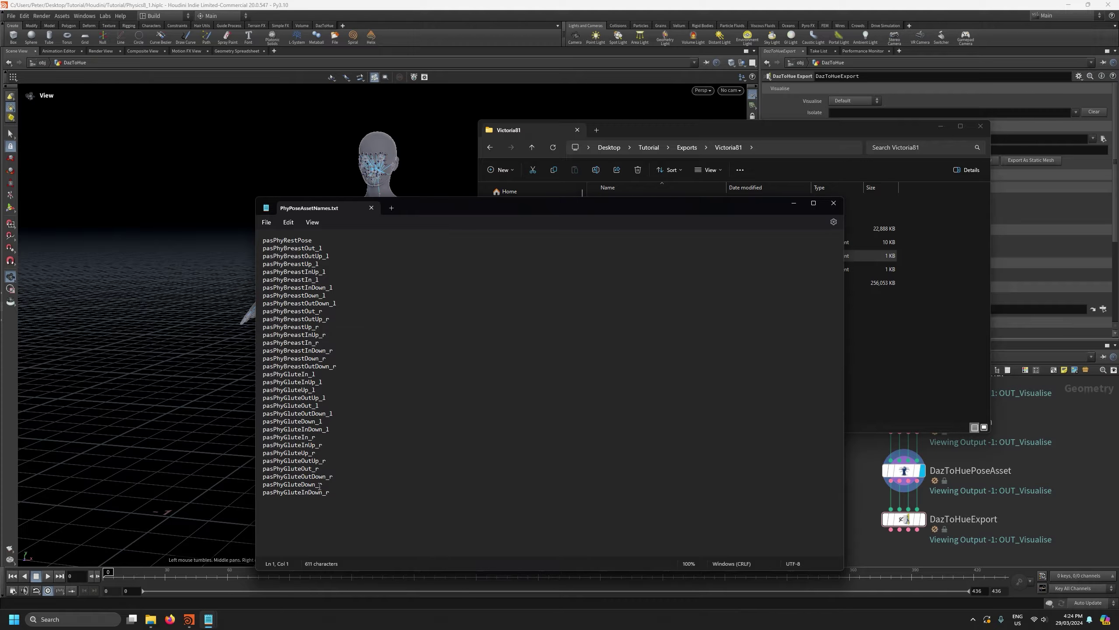
drag(330, 492, 231, 240)
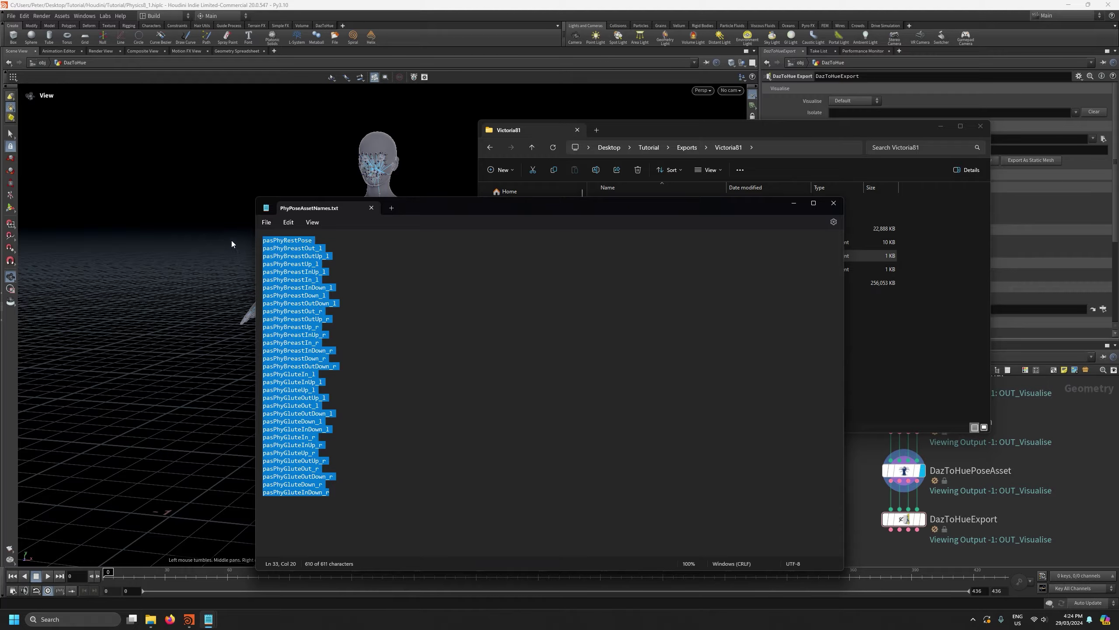
click(328, 262)
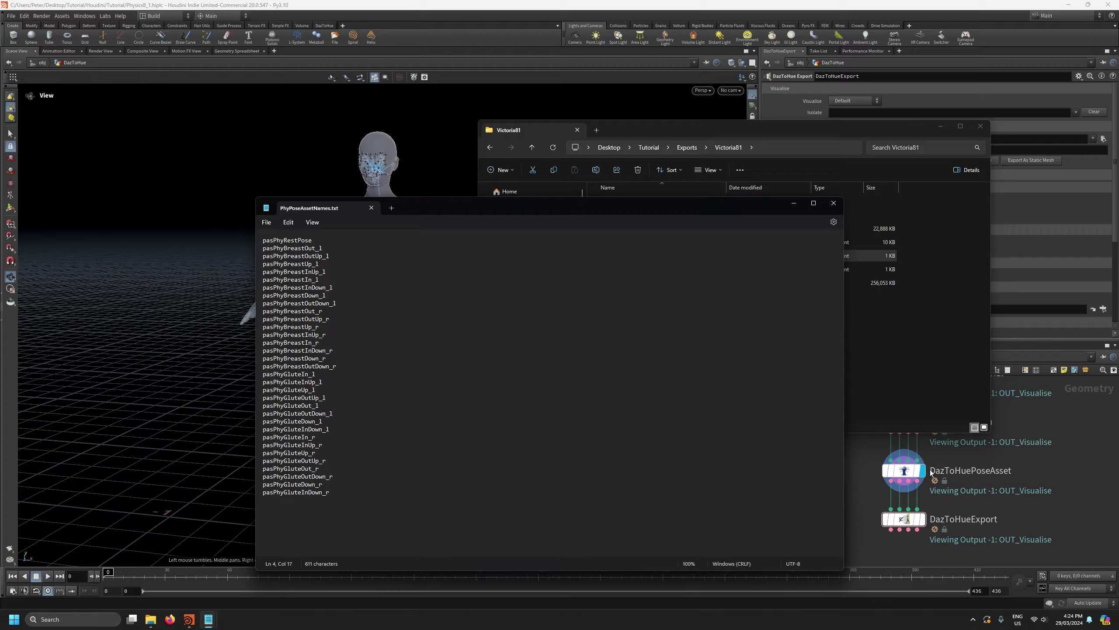
Examine the breast and glute pose names in PhyPoseAssetNames.txt and close the file.
mouse_move(313, 240)
mouse_down()
mouse_move(273, 243)
mouse_move(330, 252)
mouse_up()
drag(334, 495, 214, 235)
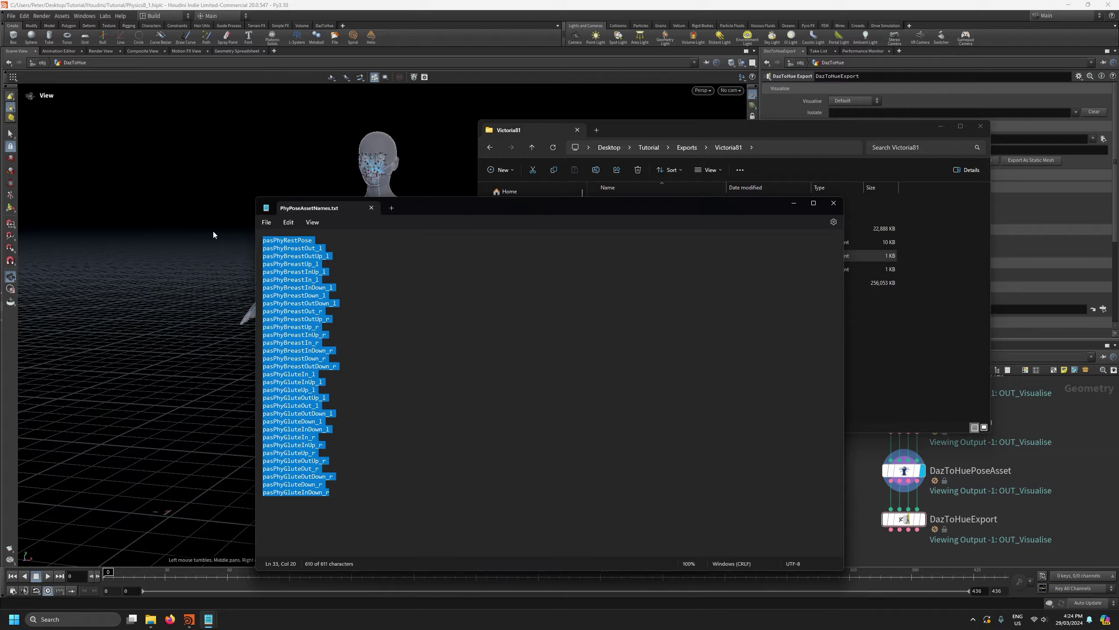
click(418, 380)
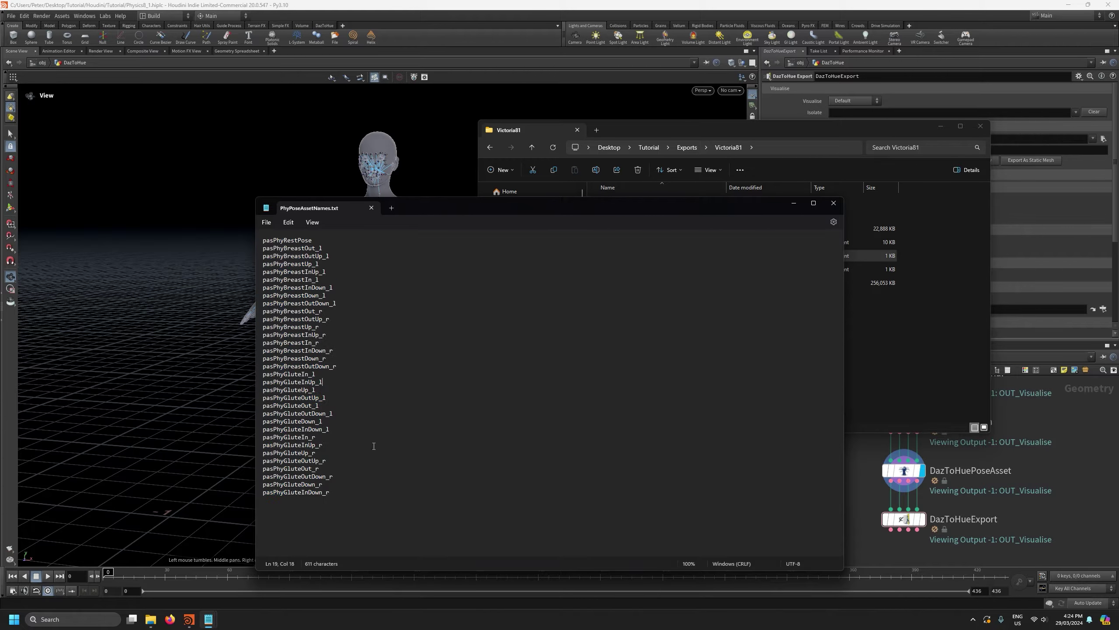
click(834, 207)
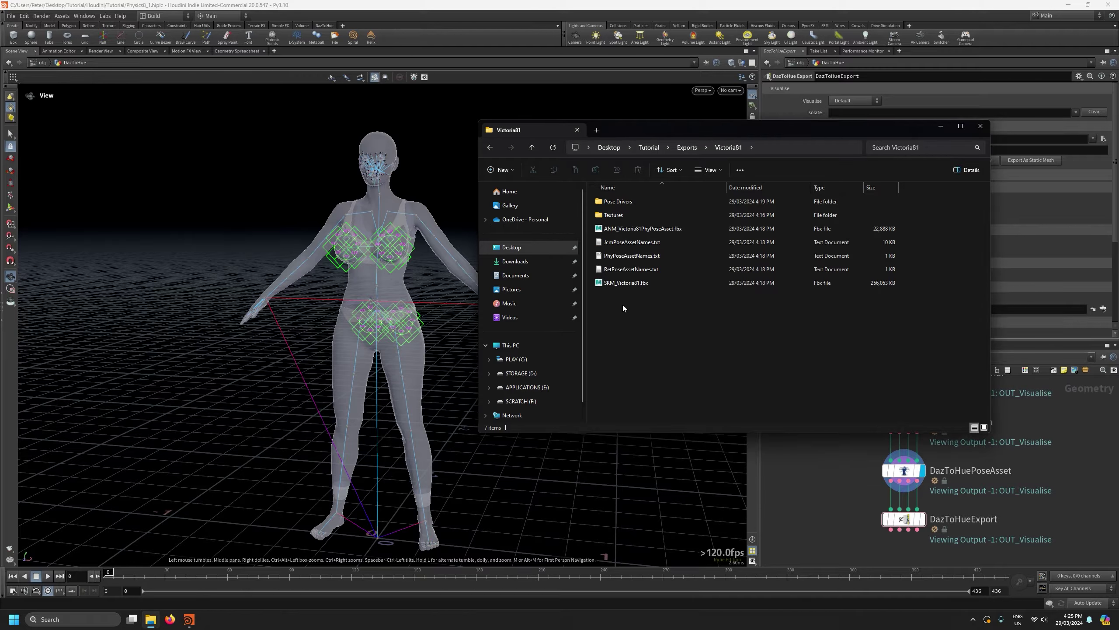
Open the Pose Drivers folder's Phys subfolder and look over its breast and glute driver text files.
double_click(624, 201)
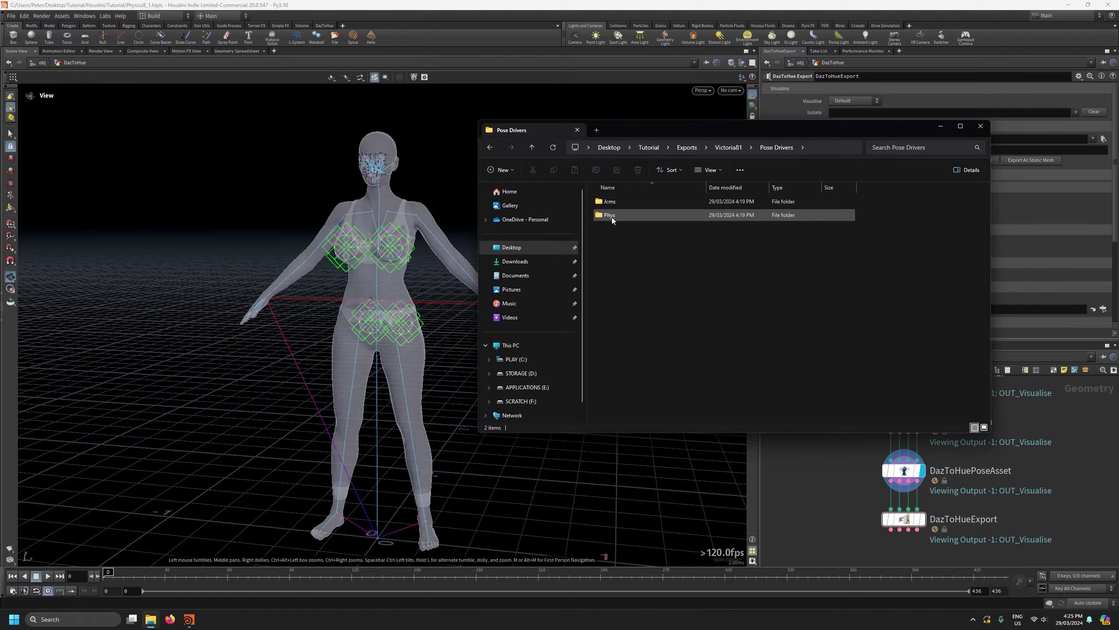
double_click(612, 217)
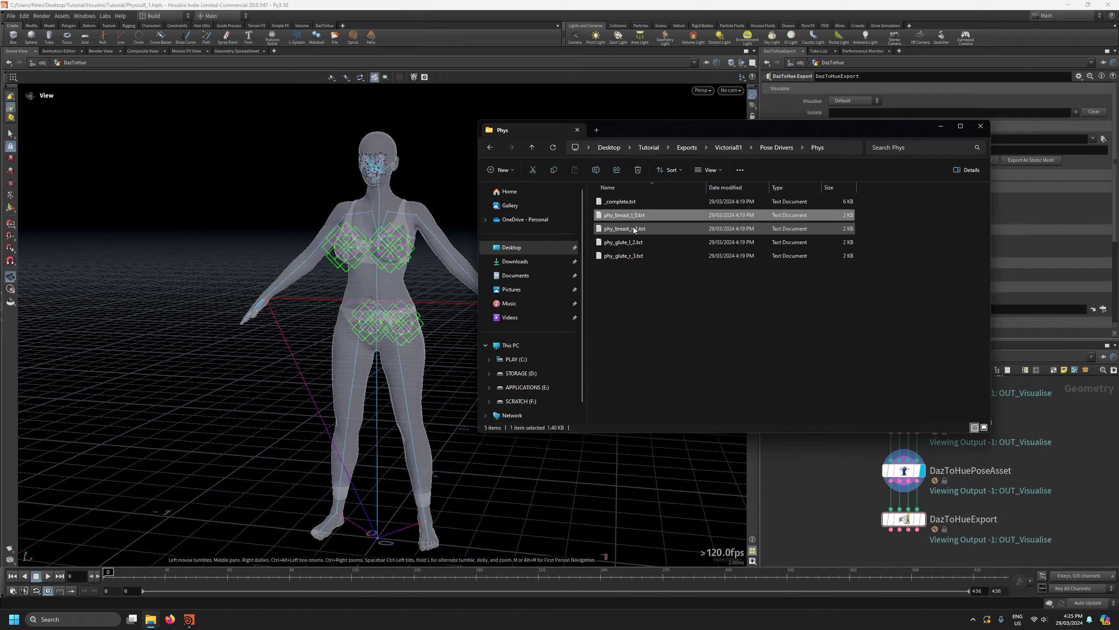
click(629, 244)
click(637, 232)
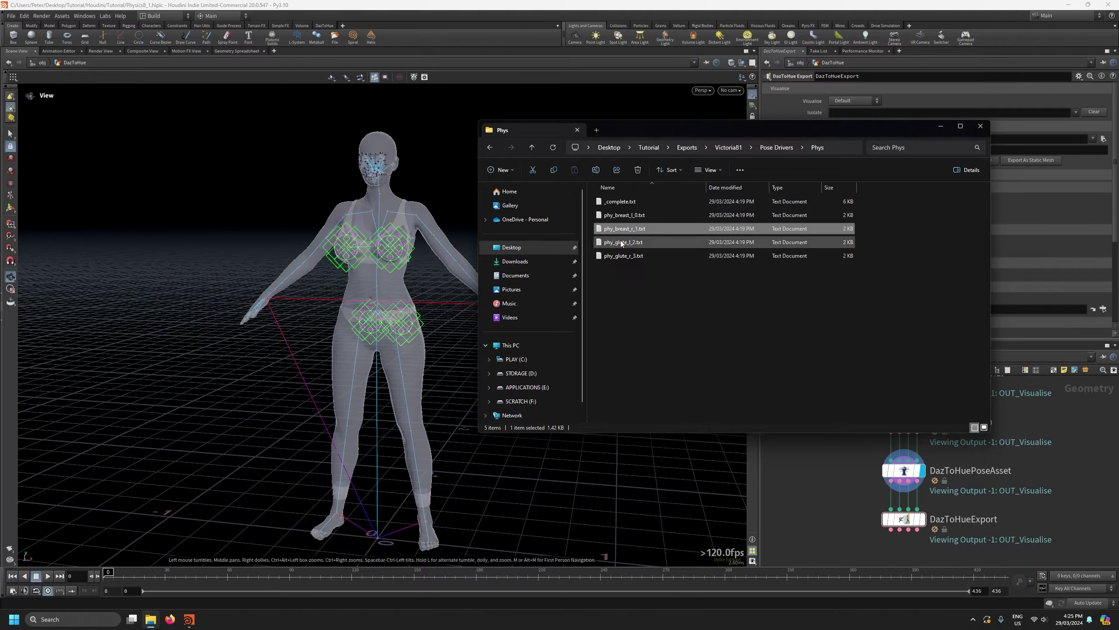
click(646, 255)
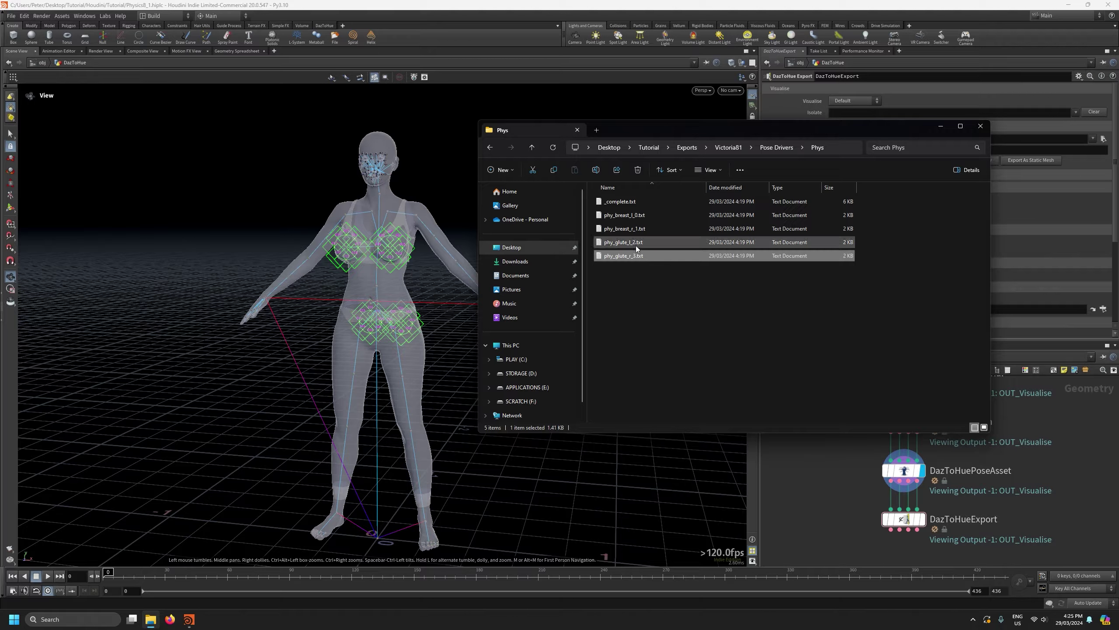
Open phy_breast_l_0.txt in a taller window and examine its full pose driver code block.
click(620, 218)
double_click(619, 218)
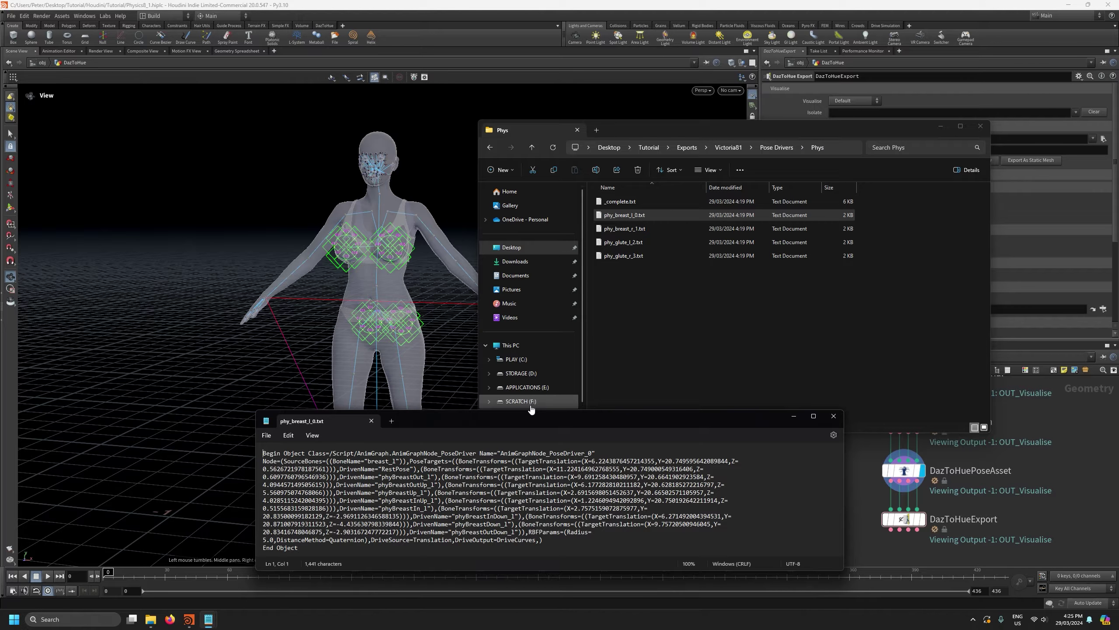
drag(529, 409, 529, 176)
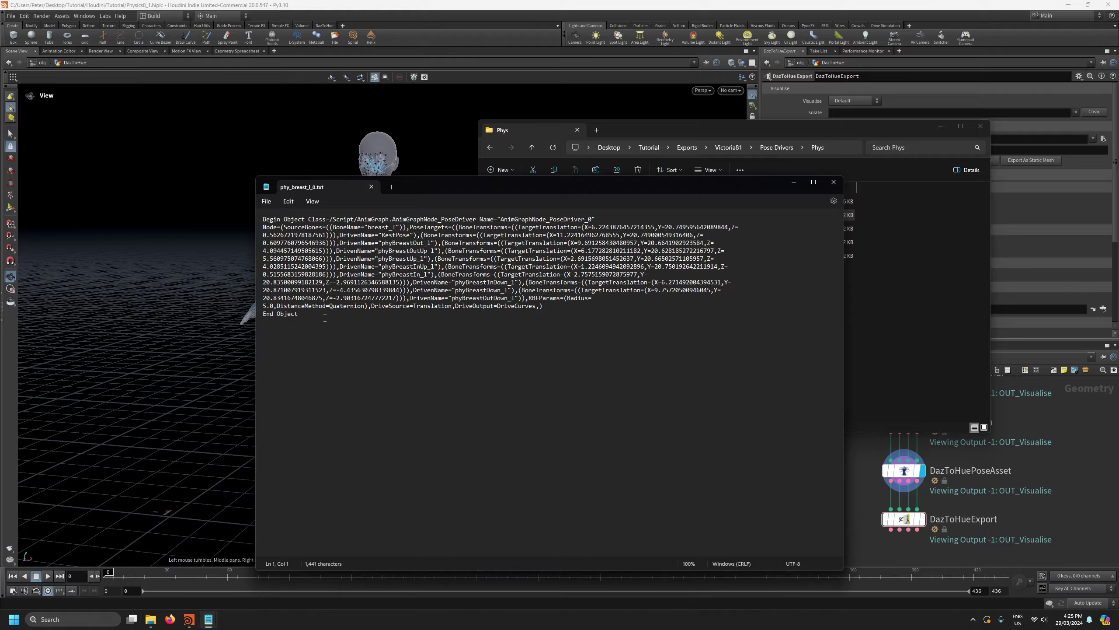
drag(325, 317, 247, 217)
click(376, 339)
drag(335, 319, 251, 218)
click(352, 325)
Inspect the target translation values of the left breast poses in phy_breast_l_0.txt and close the file.
drag(591, 227, 717, 227)
drag(574, 243, 648, 243)
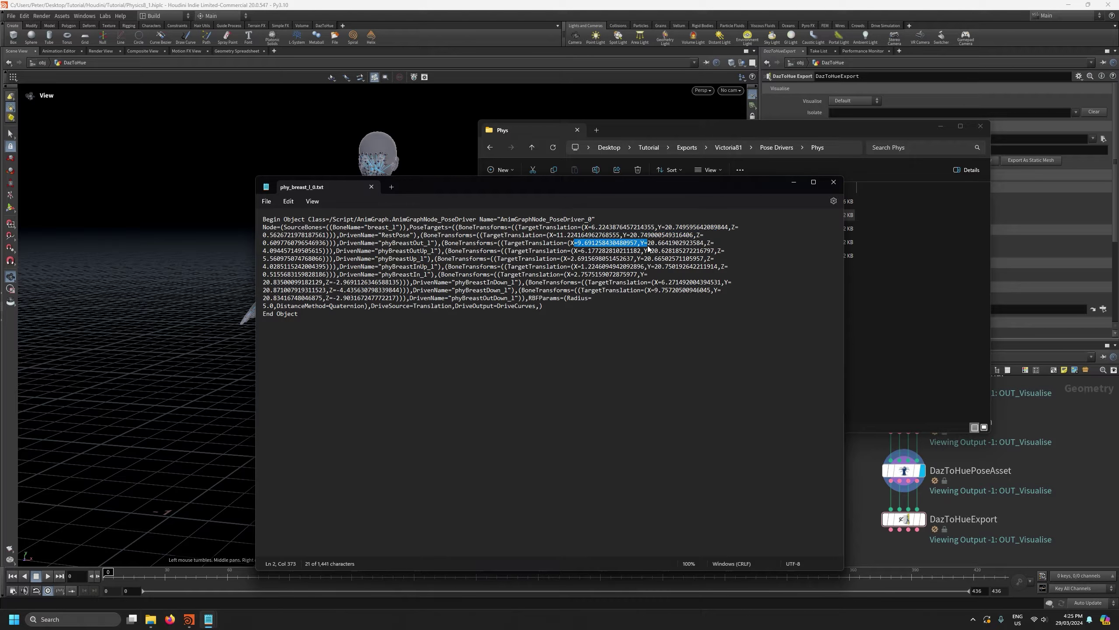
drag(572, 258, 705, 259)
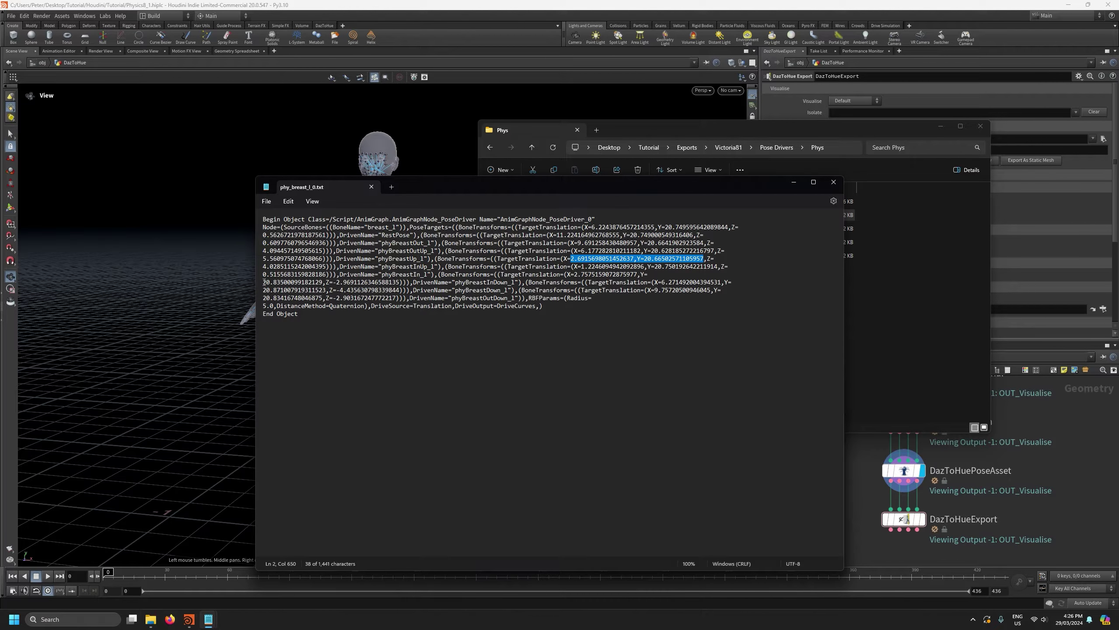
drag(582, 266, 721, 283)
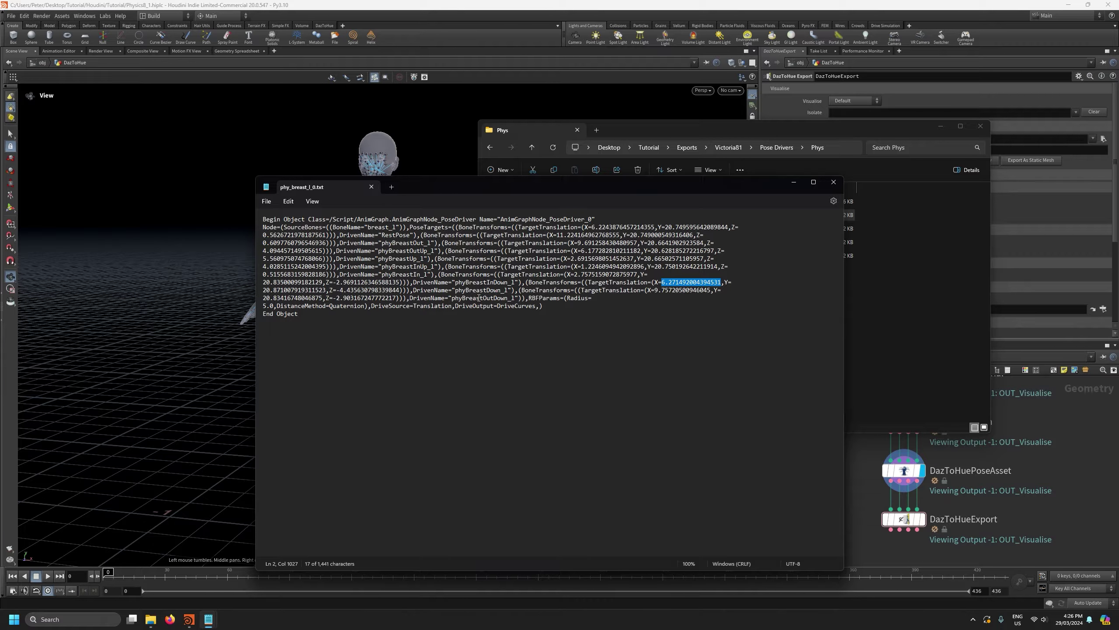
drag(302, 316, 220, 203)
click(353, 345)
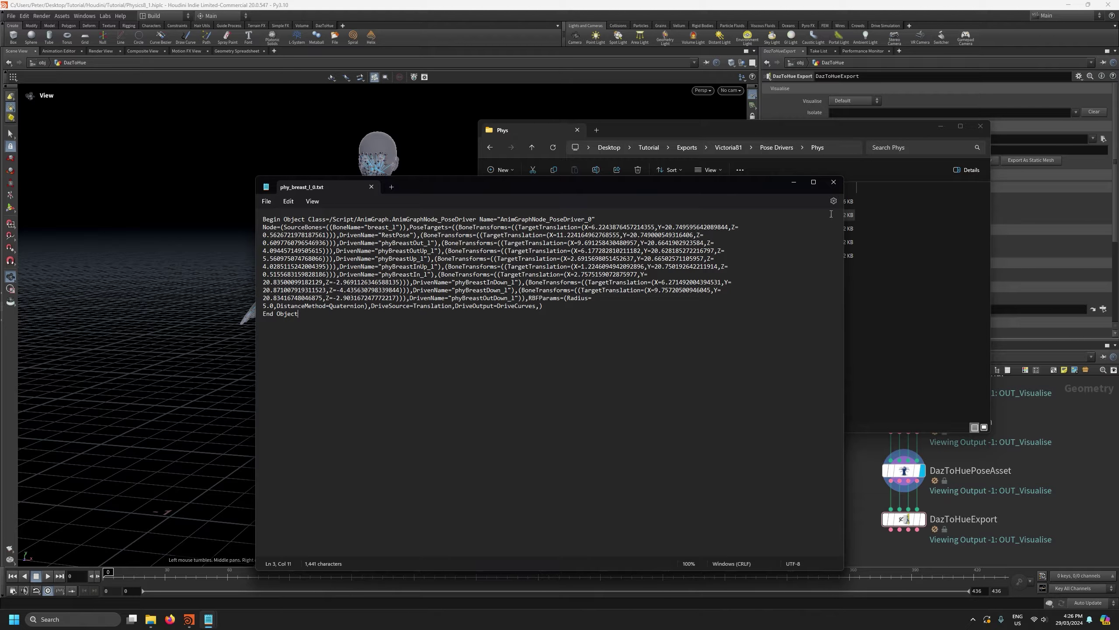
click(833, 182)
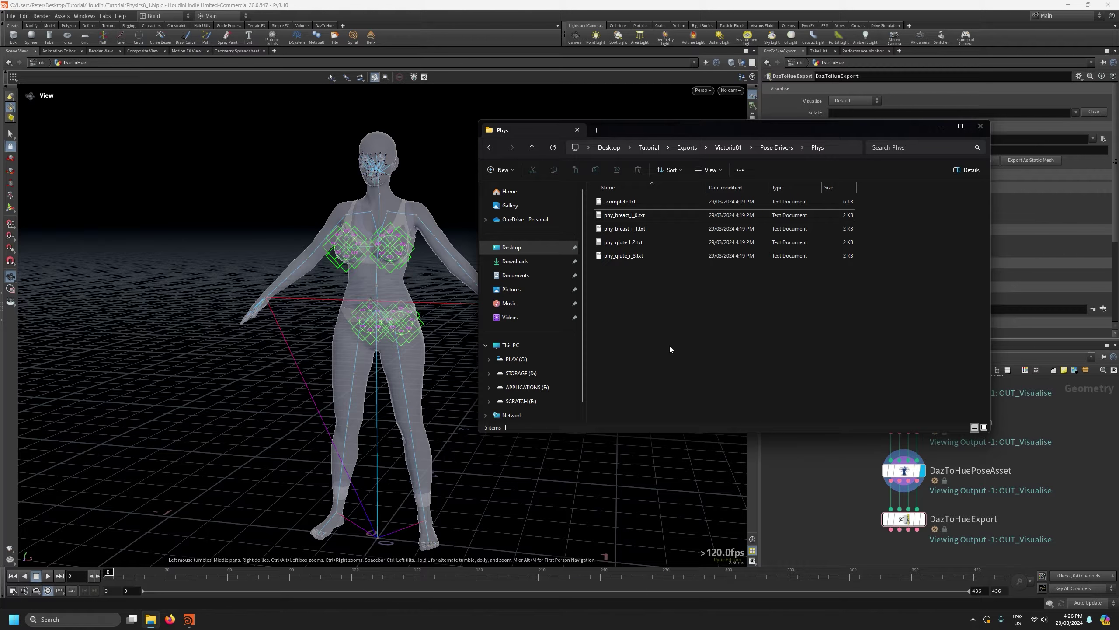
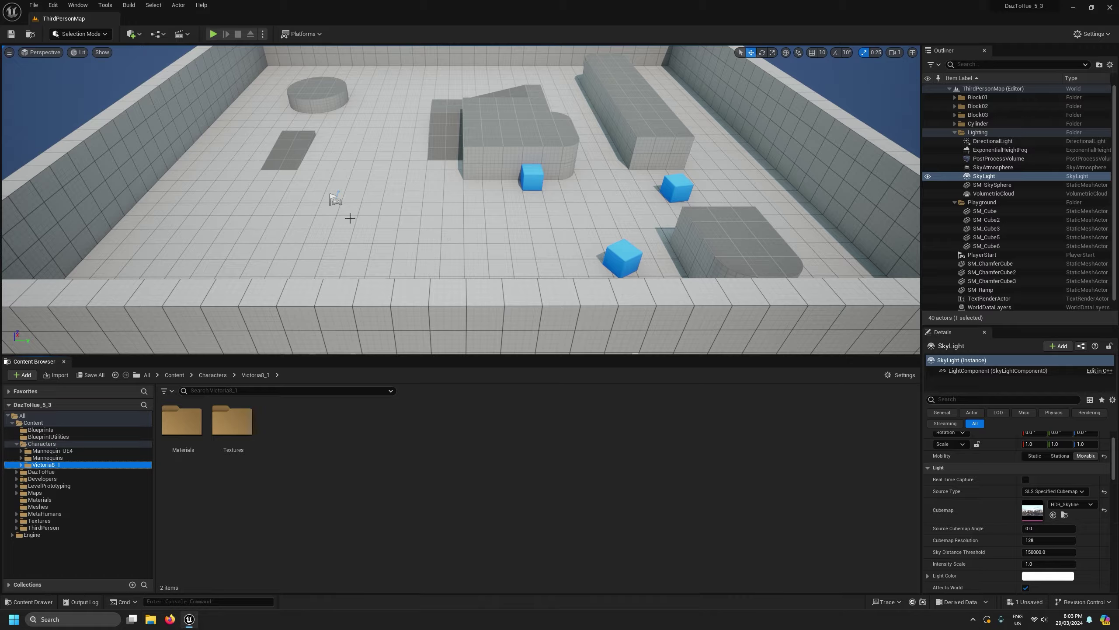
Switch to Unreal Editor, play ThirdPersonMap and run the default mannequin around the level, and stop the play session.
click(213, 34)
key(w)
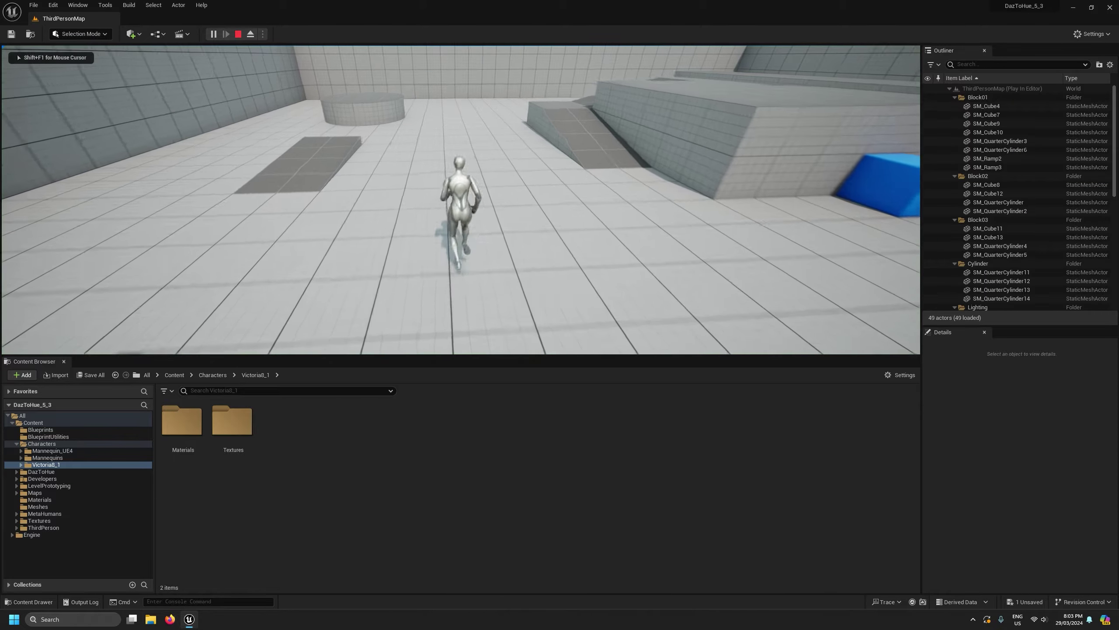
key(w)
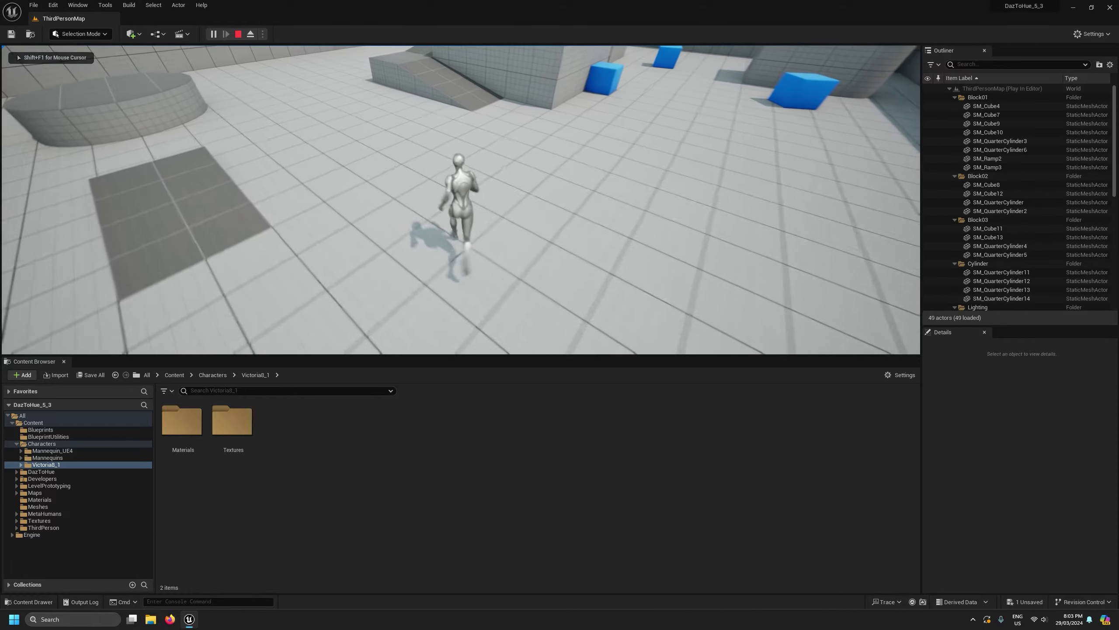
key(Escape)
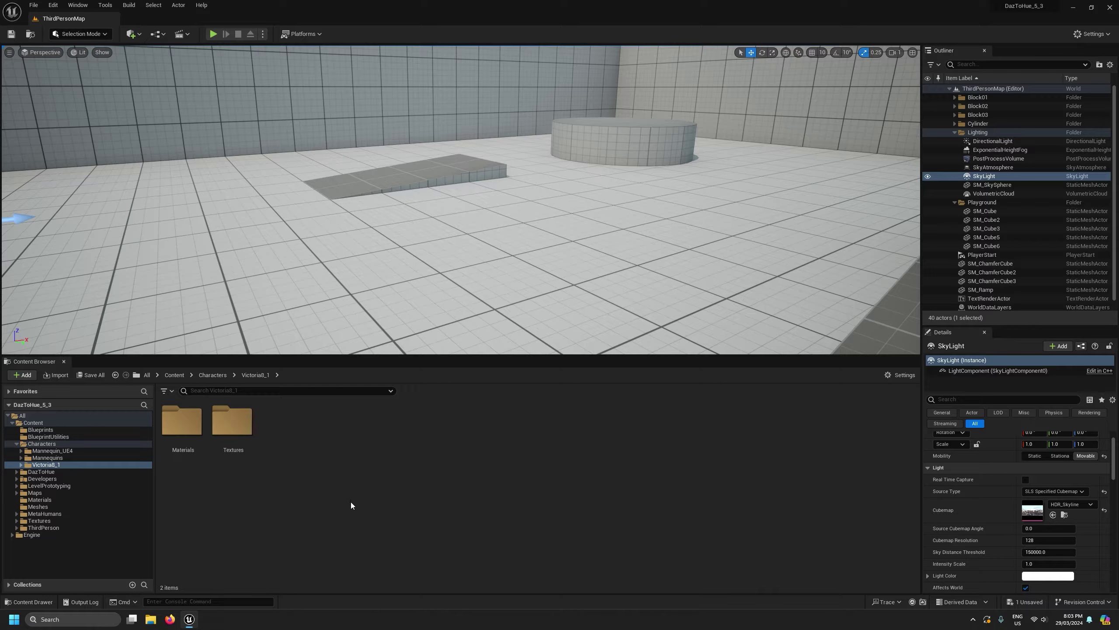
Import SKM_Victoria81.fbx into the Victoria8_1 folder as a skeletal mesh using the SK_Mannequin skeleton.
right_click(327, 462)
click(373, 152)
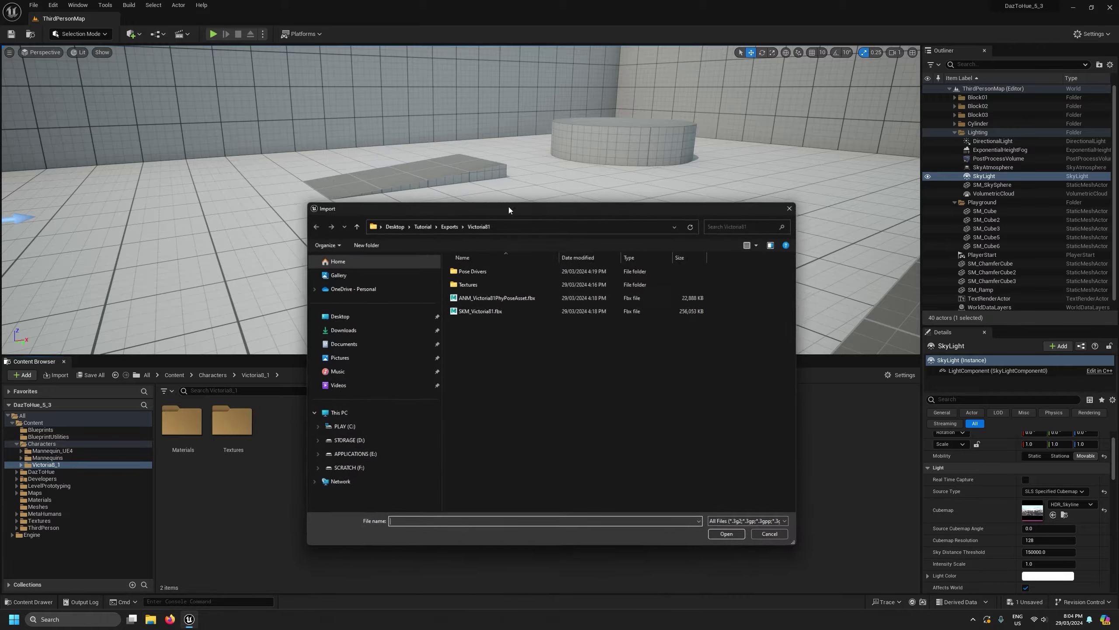
double_click(481, 311)
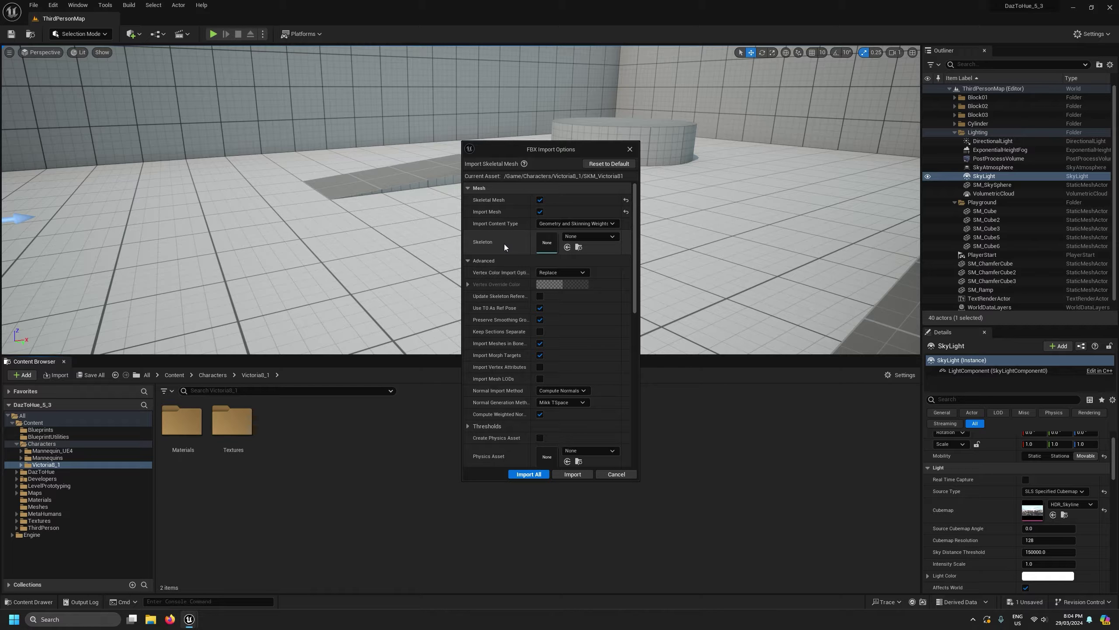
click(589, 237)
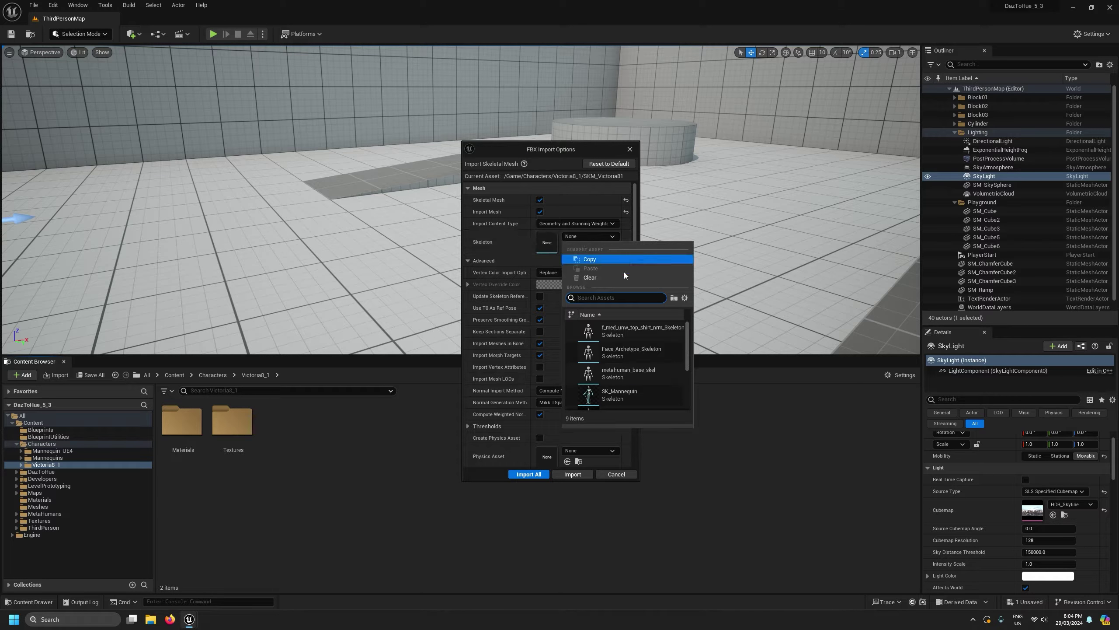
click(607, 395)
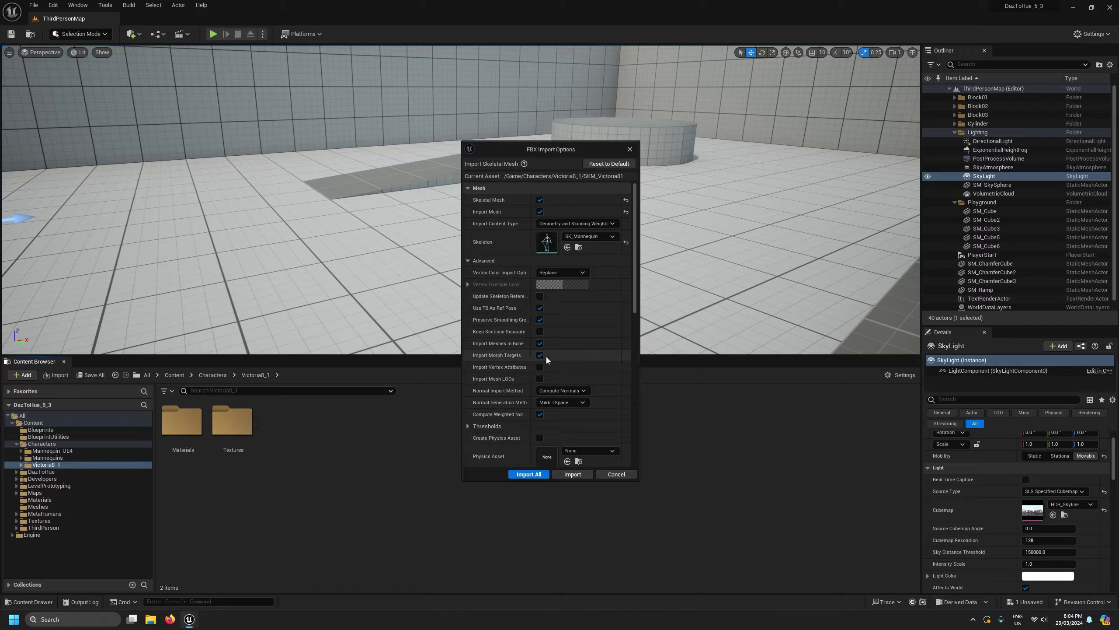
drag(634, 297, 637, 268)
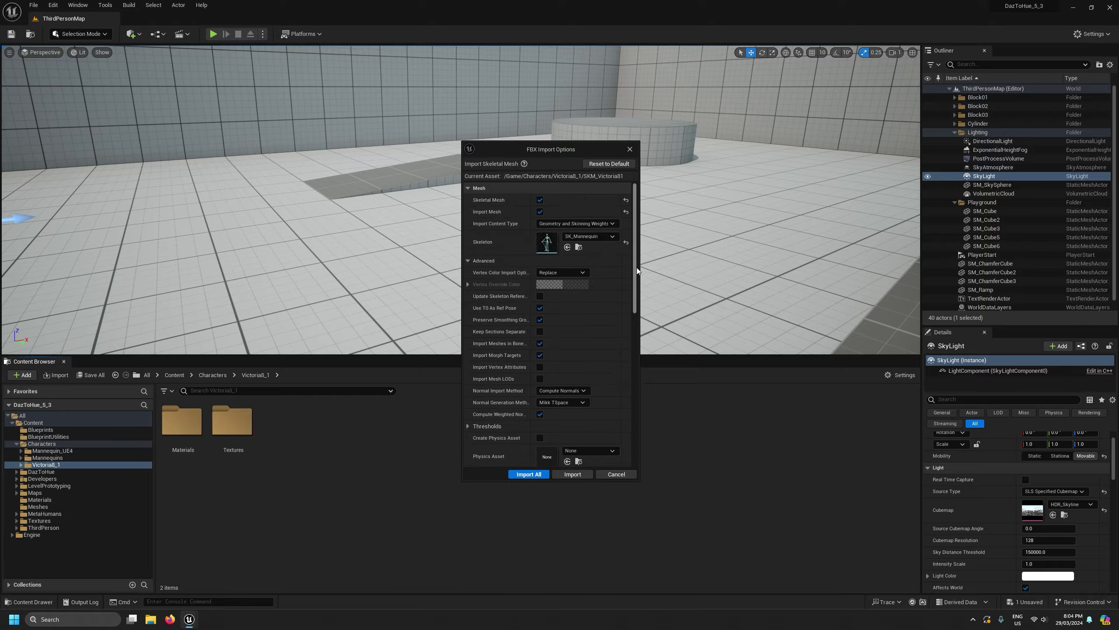
click(529, 474)
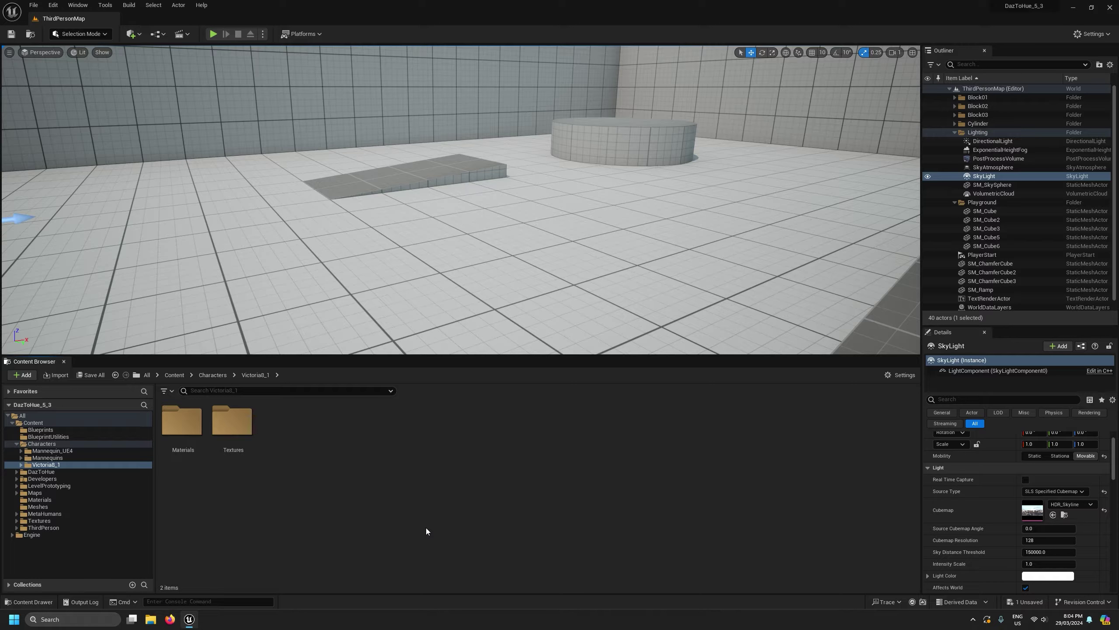
In SKM_Victoria81, show retargeting options, set translation retargeting to Orient and Scale for the pelvis and Animation Relative for its child bones, and save.
mouse_move(284, 448)
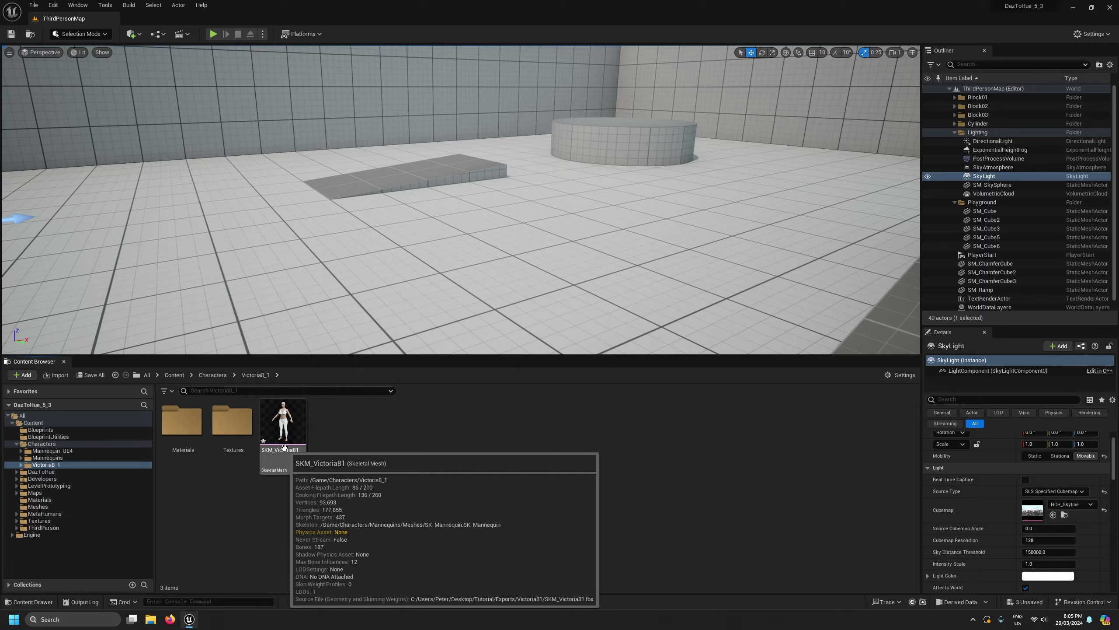
double_click(285, 425)
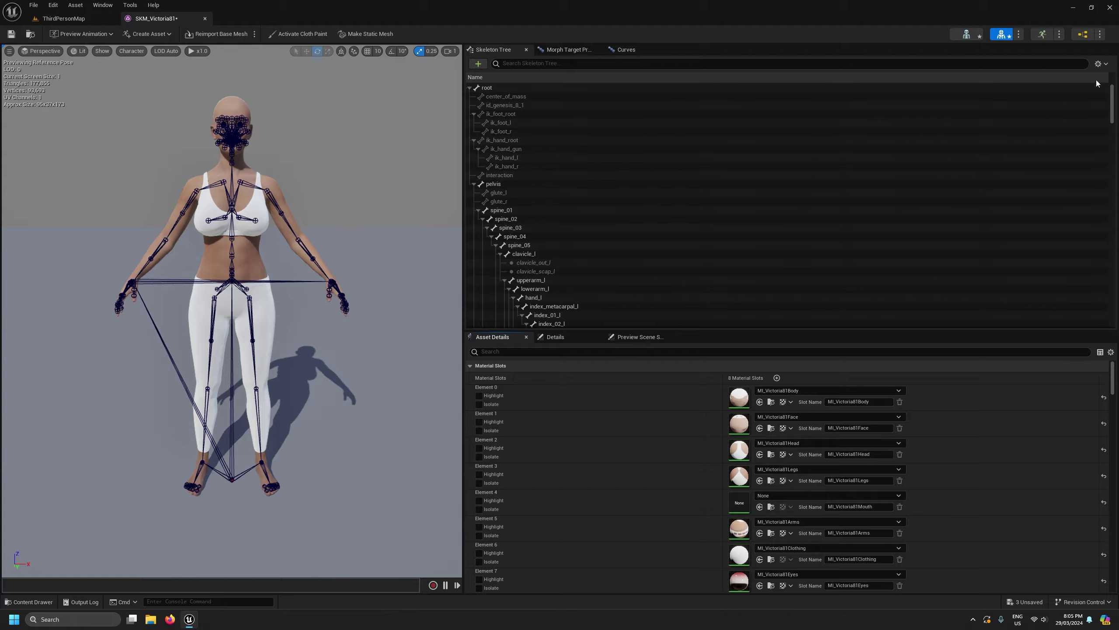
click(1100, 63)
click(1097, 113)
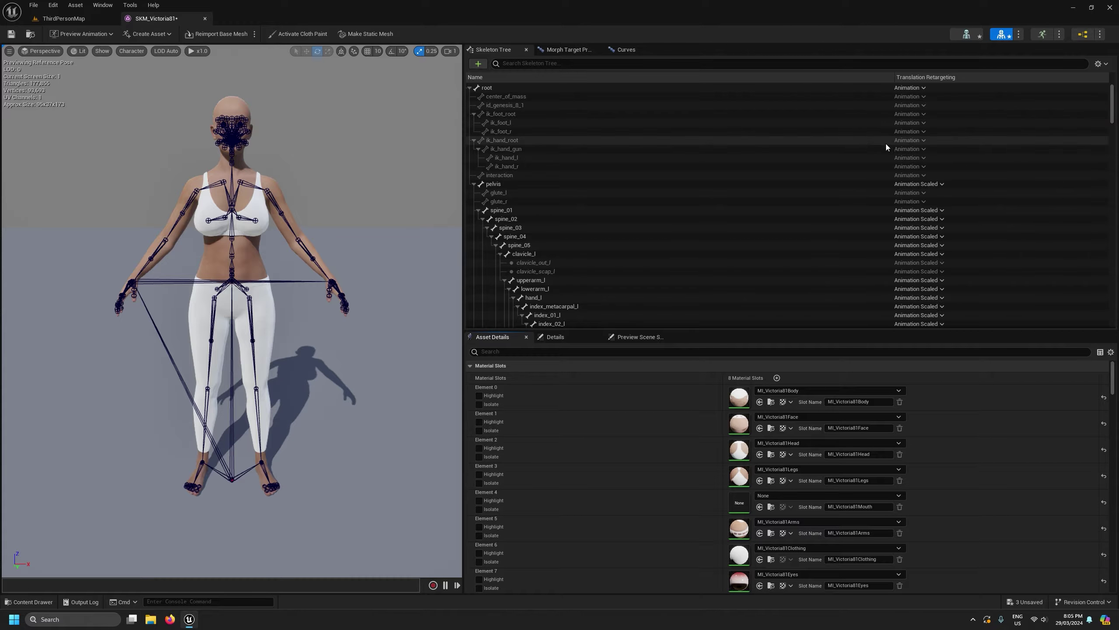
right_click(917, 185)
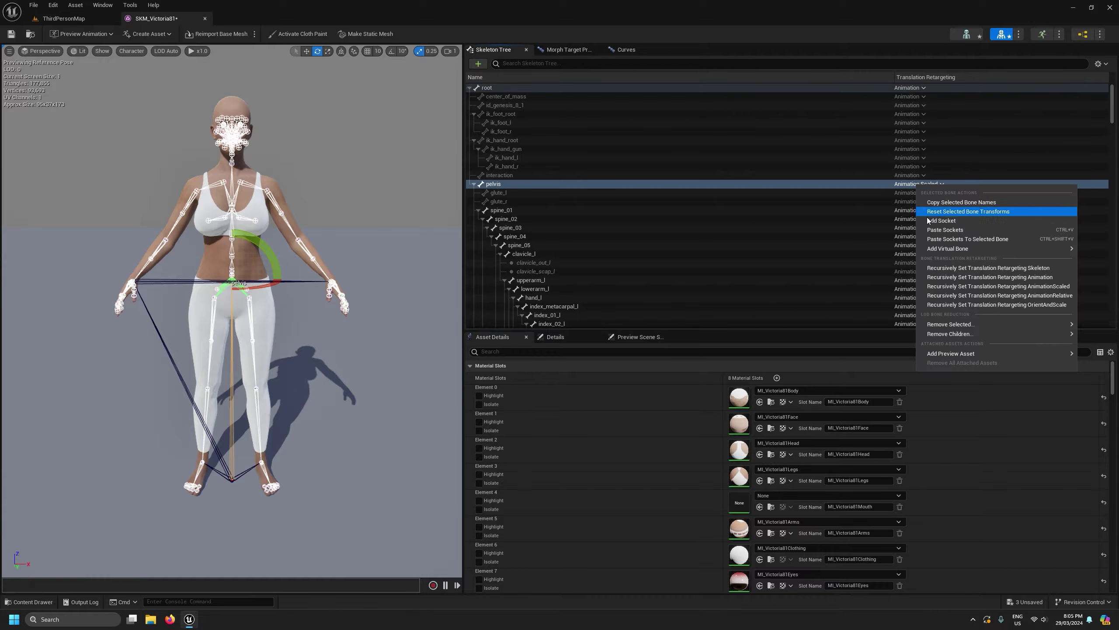
click(970, 296)
click(10, 34)
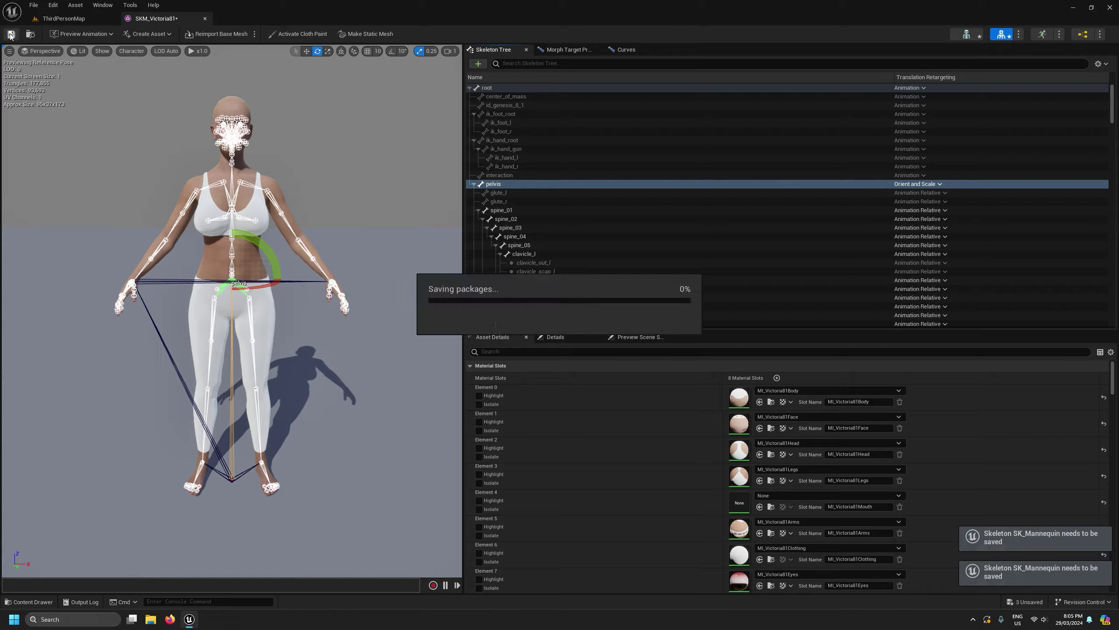
Return to ThirdPersonMap and open the BP_ThirdPersonCharacter blueprint from the ThirdPerson Blueprints folder.
click(64, 18)
click(23, 528)
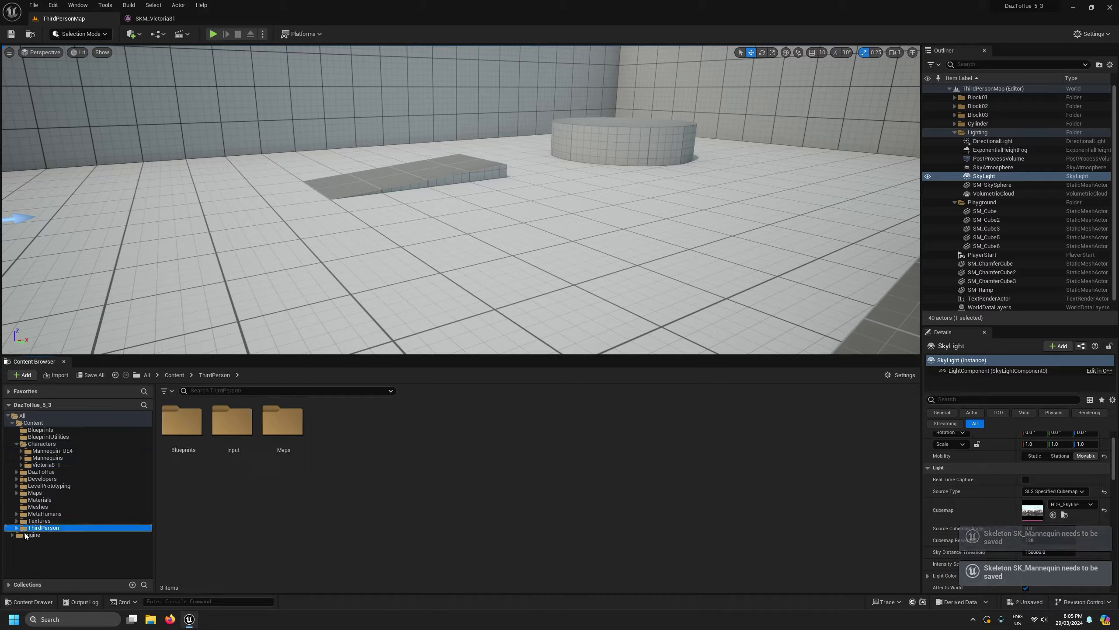
click(18, 528)
click(45, 534)
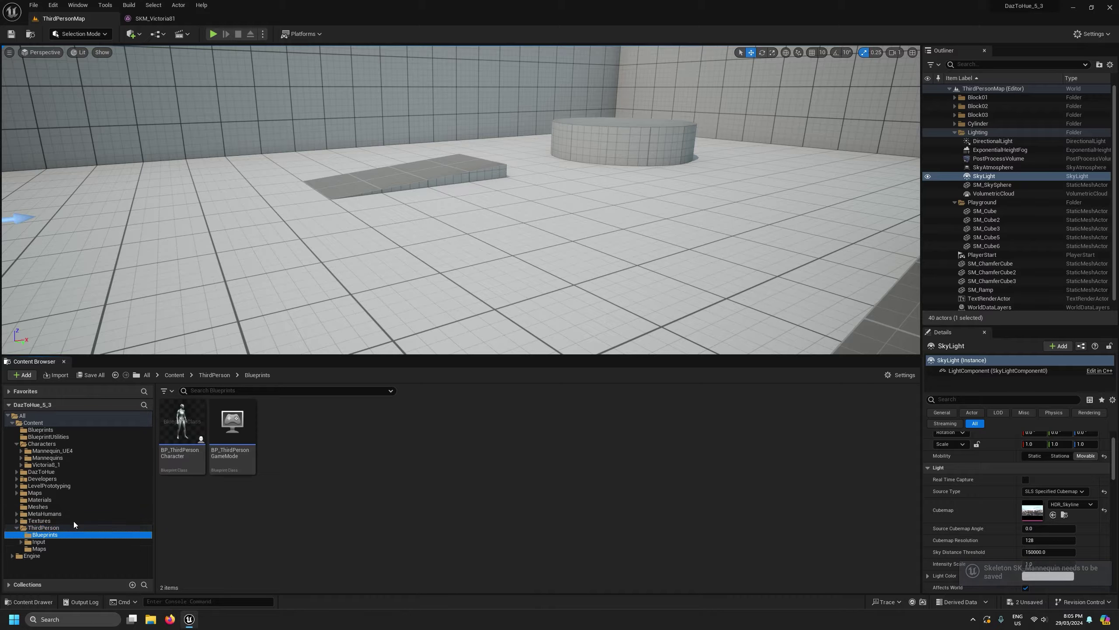
click(181, 423)
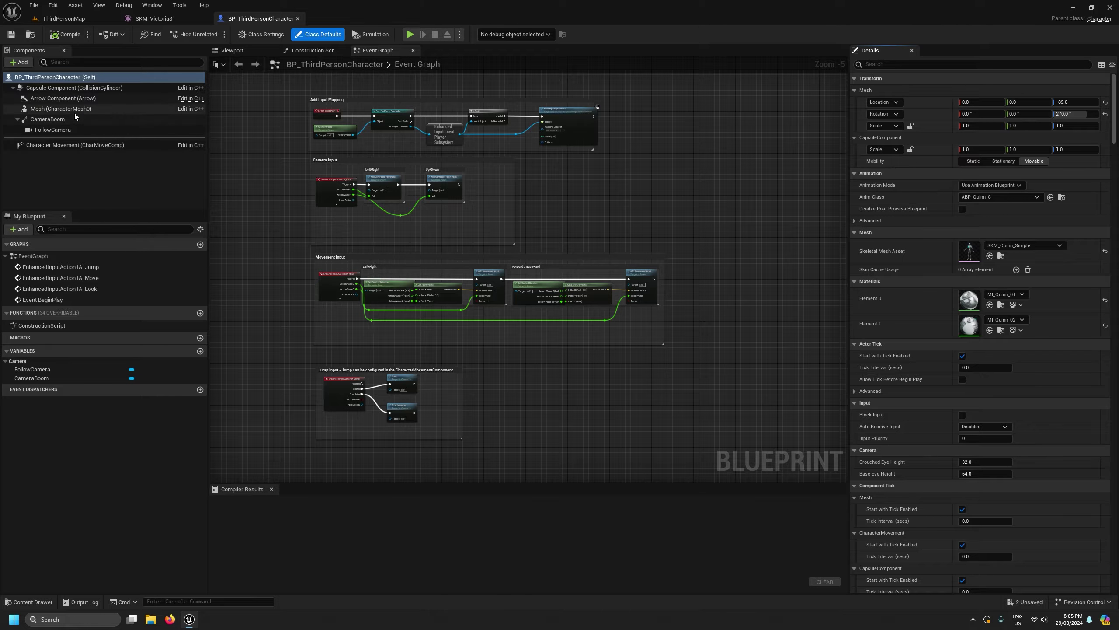
Assign SKM_Victoria81 as the skeletal mesh asset of the character's Mesh component.
click(66, 108)
click(1024, 292)
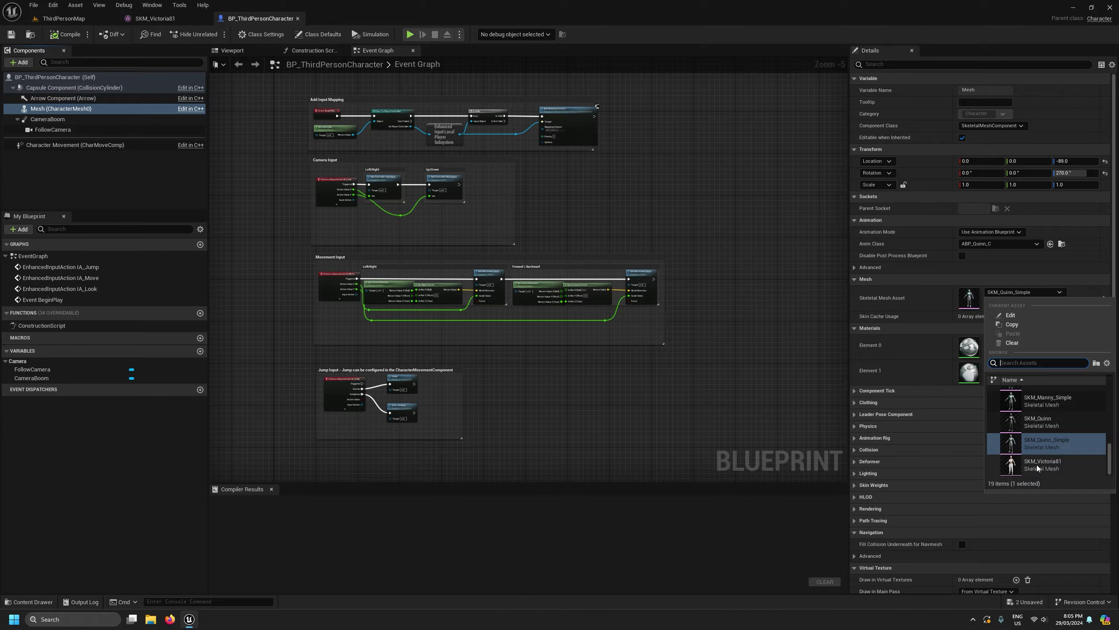
click(1057, 465)
Show the character in the blueprint viewport, set the FollowCamera's X location to 160, and compile and save the blueprint.
click(232, 50)
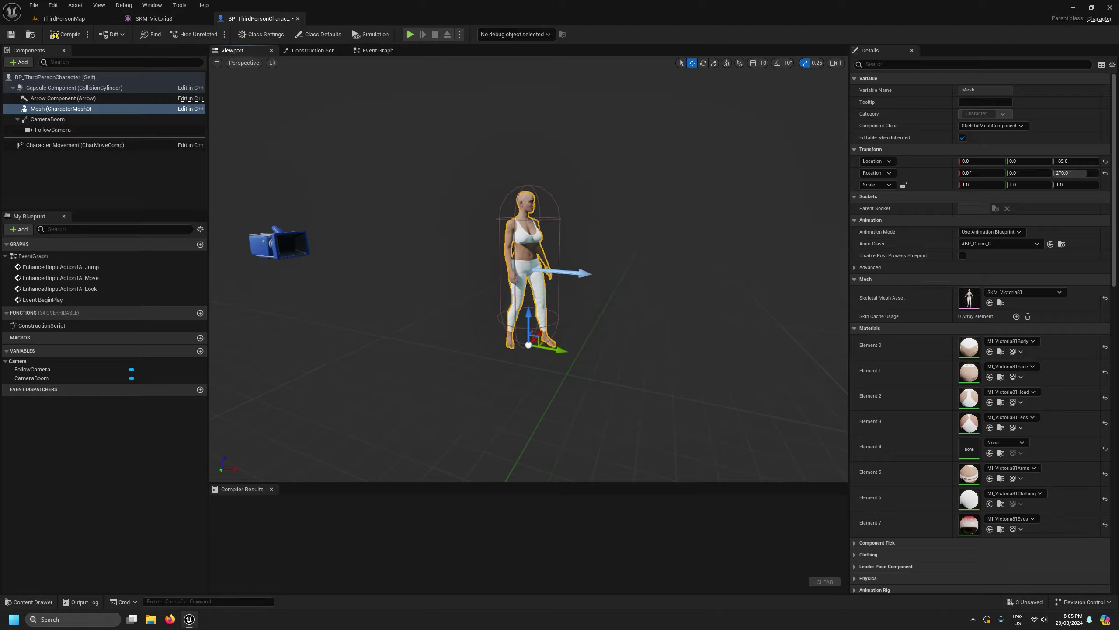
click(52, 129)
drag(317, 256, 384, 258)
click(987, 150)
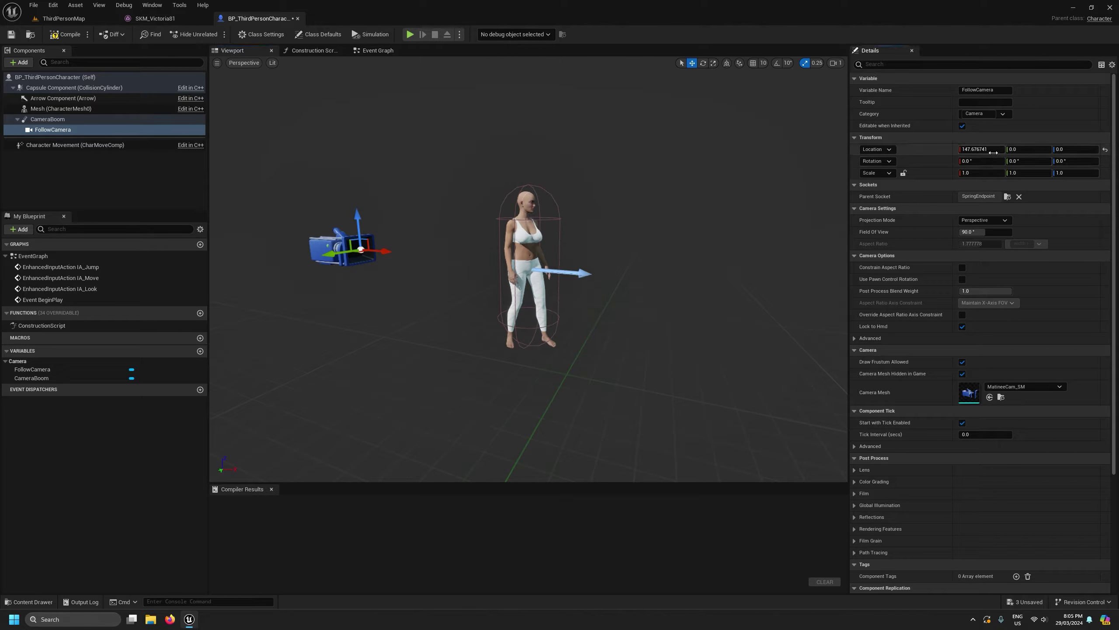
text(160)
key(Return)
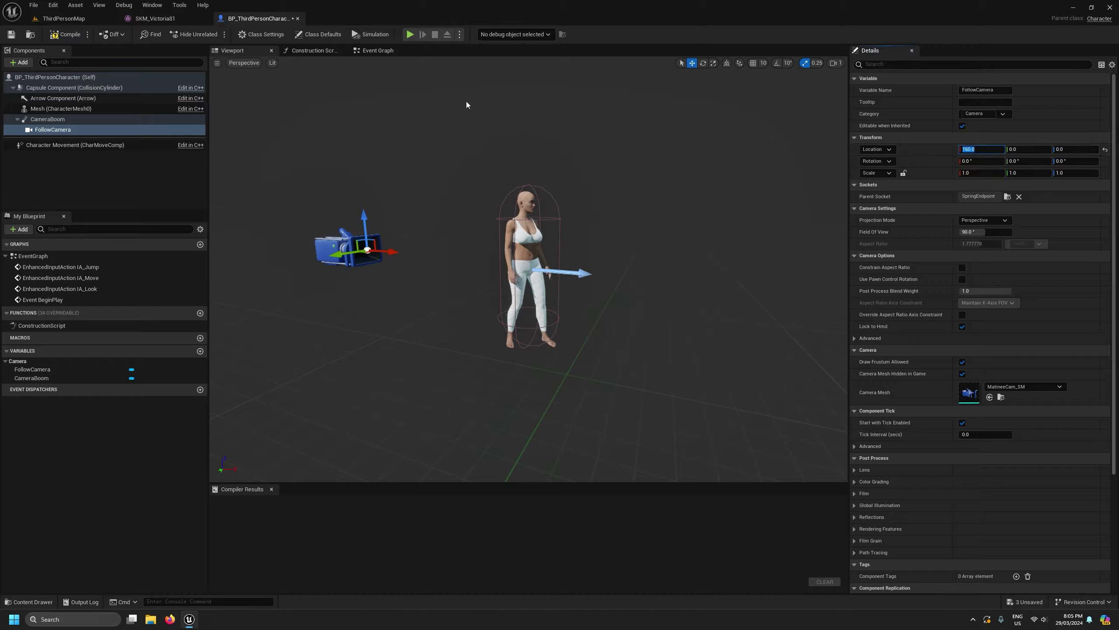
click(10, 36)
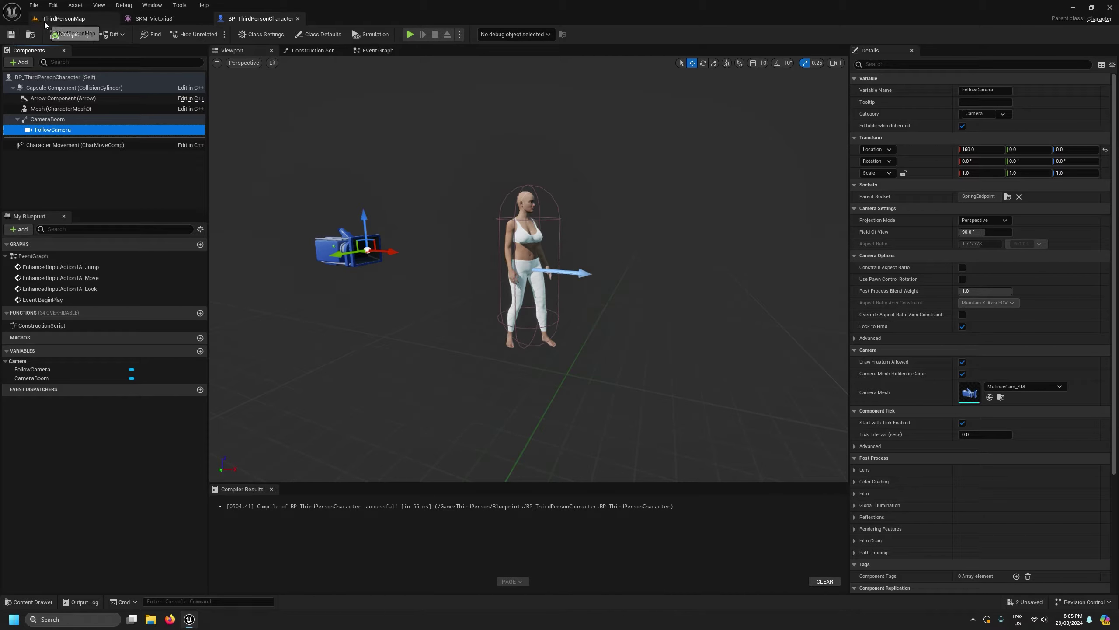
Play-test ThirdPersonMap by running the Victoria character around the level in all directions, and end the play session.
click(64, 19)
click(214, 34)
key(w)
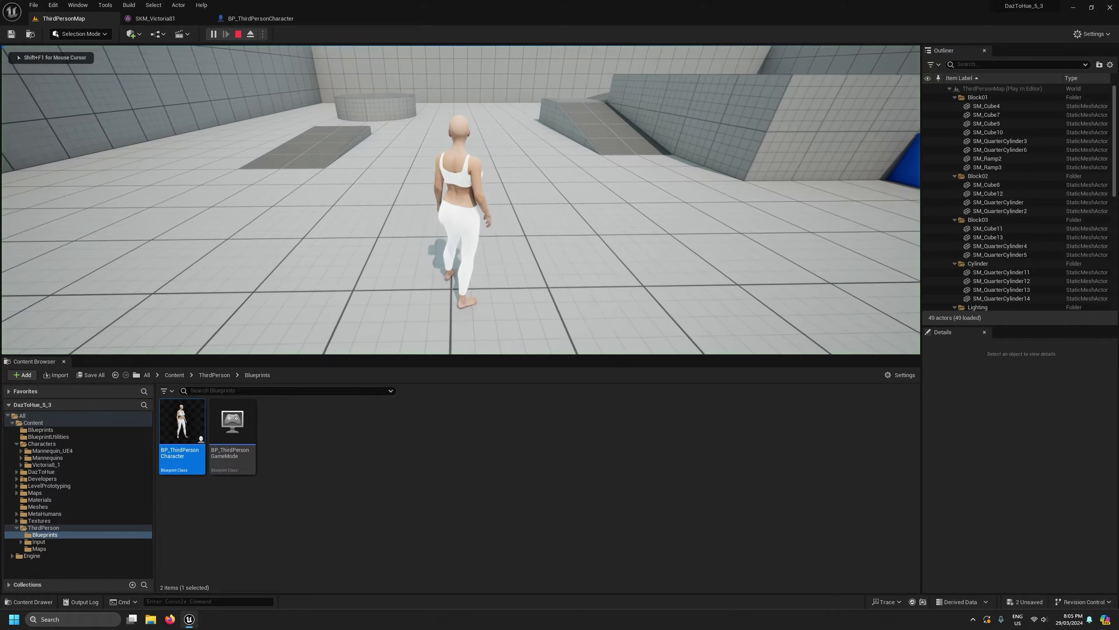
key(d)
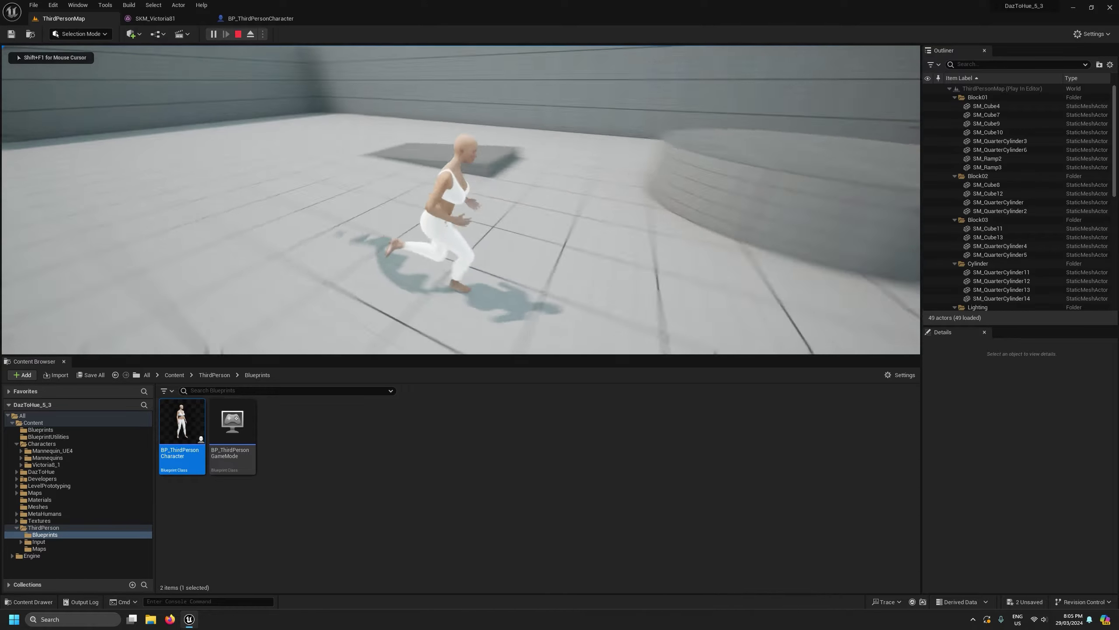
key(s)
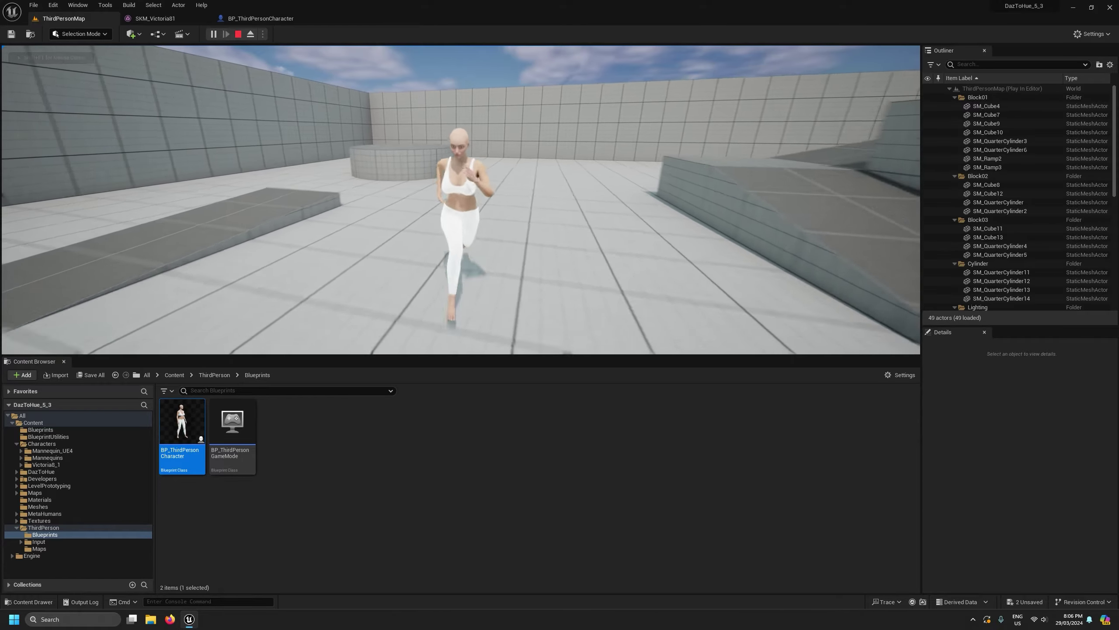
key(a)
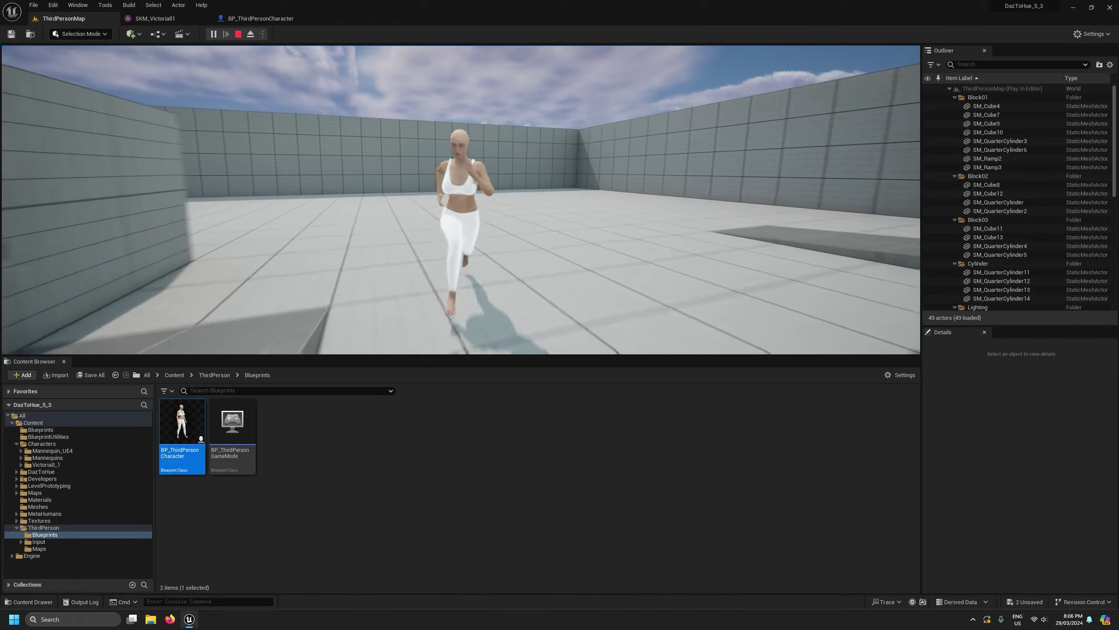
key(d)
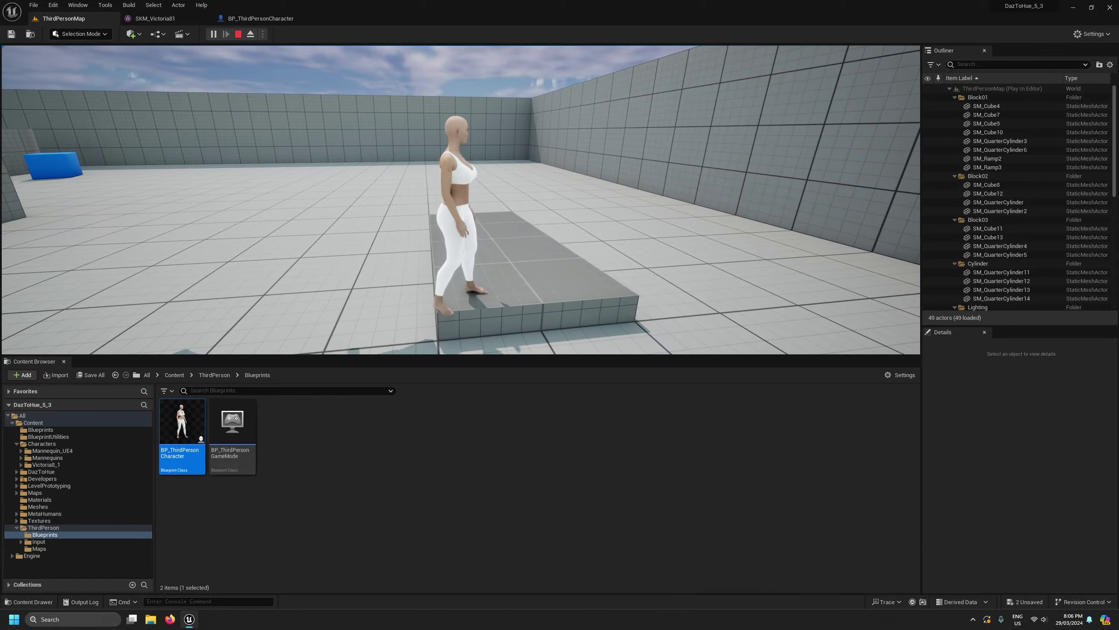
key(s)
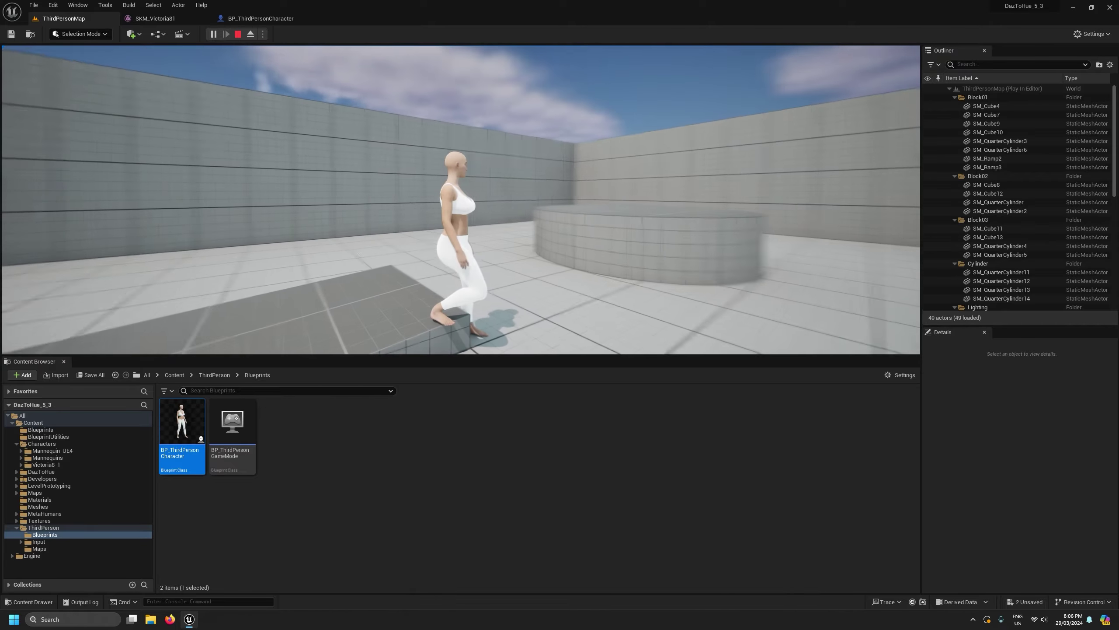
key(Escape)
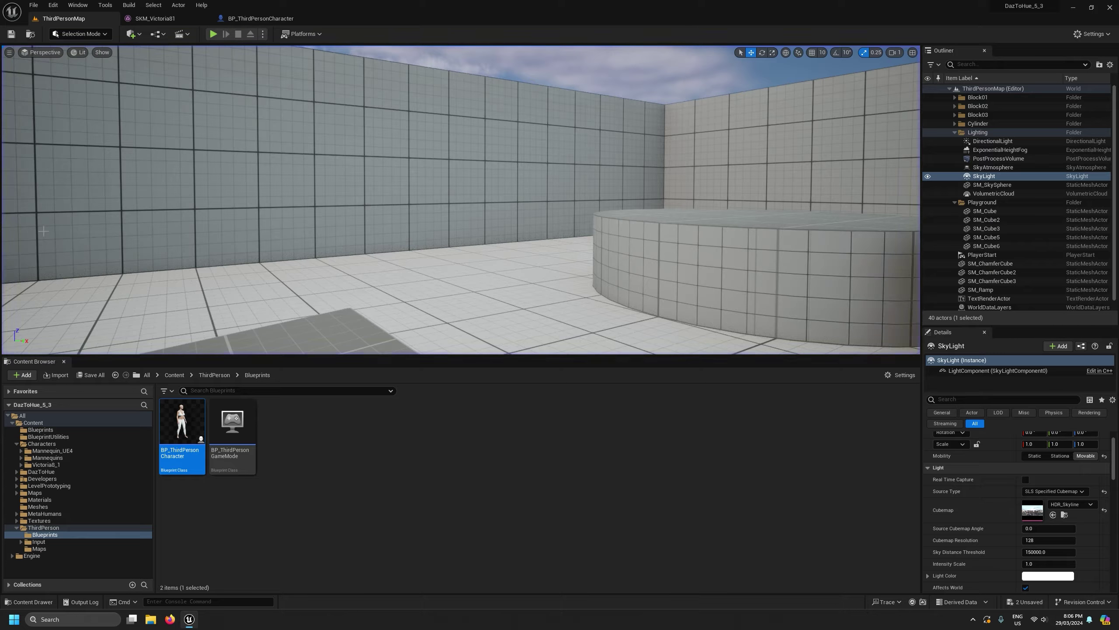
In DazToHue/Mannequin/Genesis_8_1, replace the skeleton of the Fac, Jcm and Ret pose assets with SK_Mannequin.
click(16, 471)
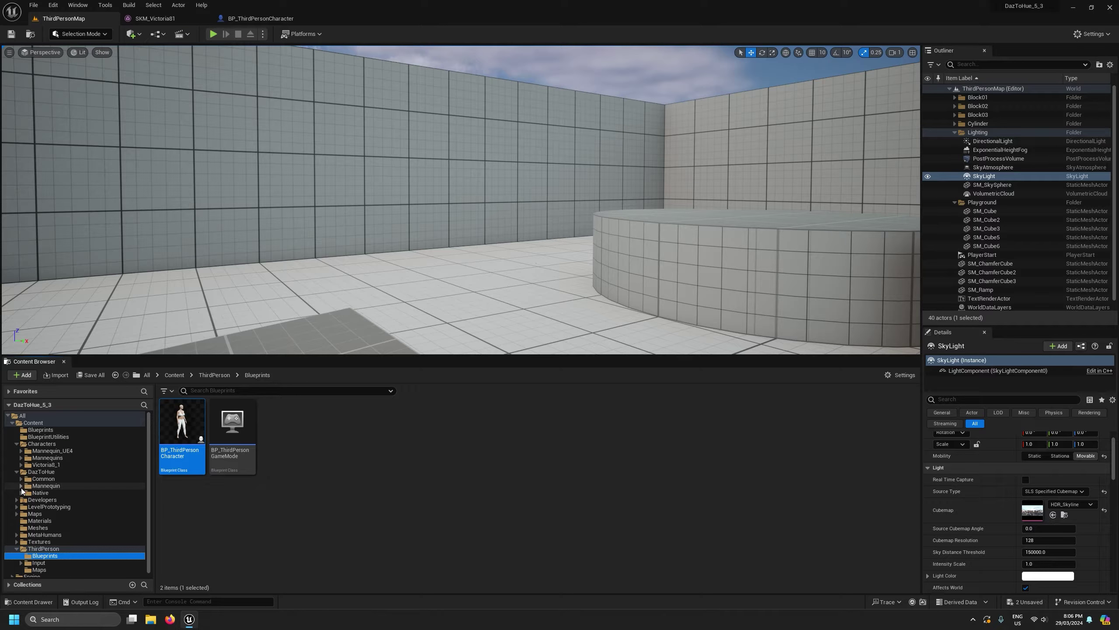
click(20, 487)
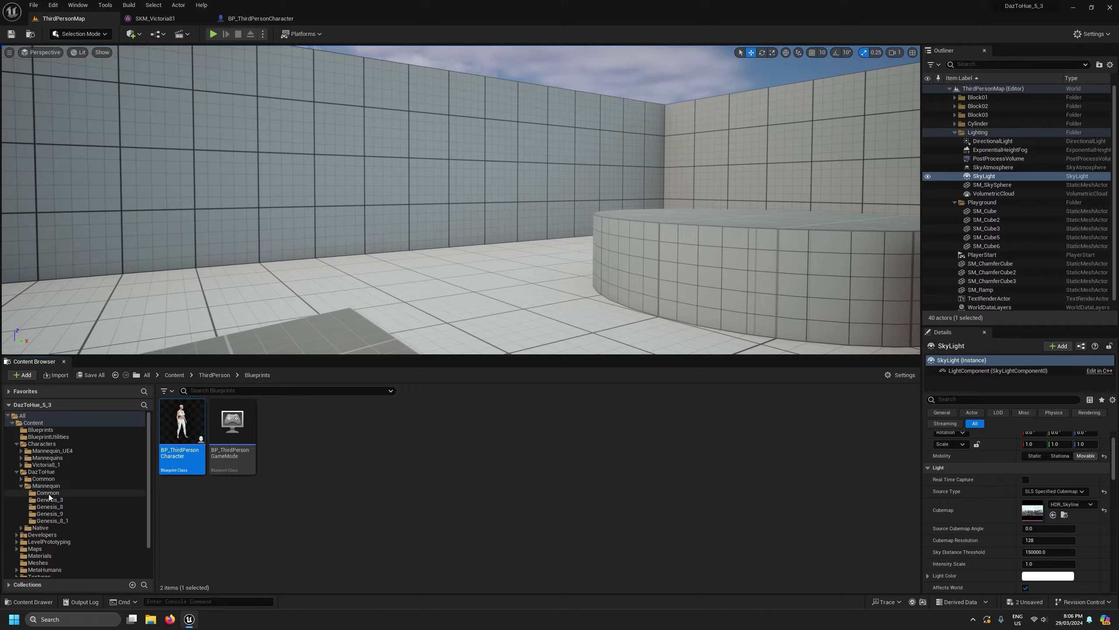
click(56, 522)
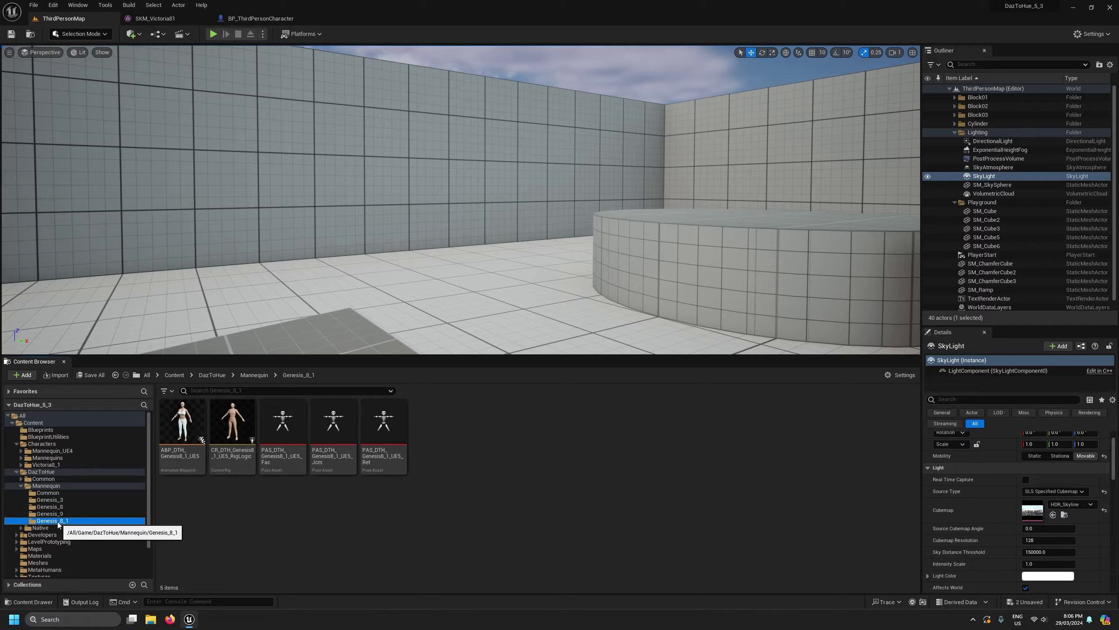
drag(242, 517, 377, 415)
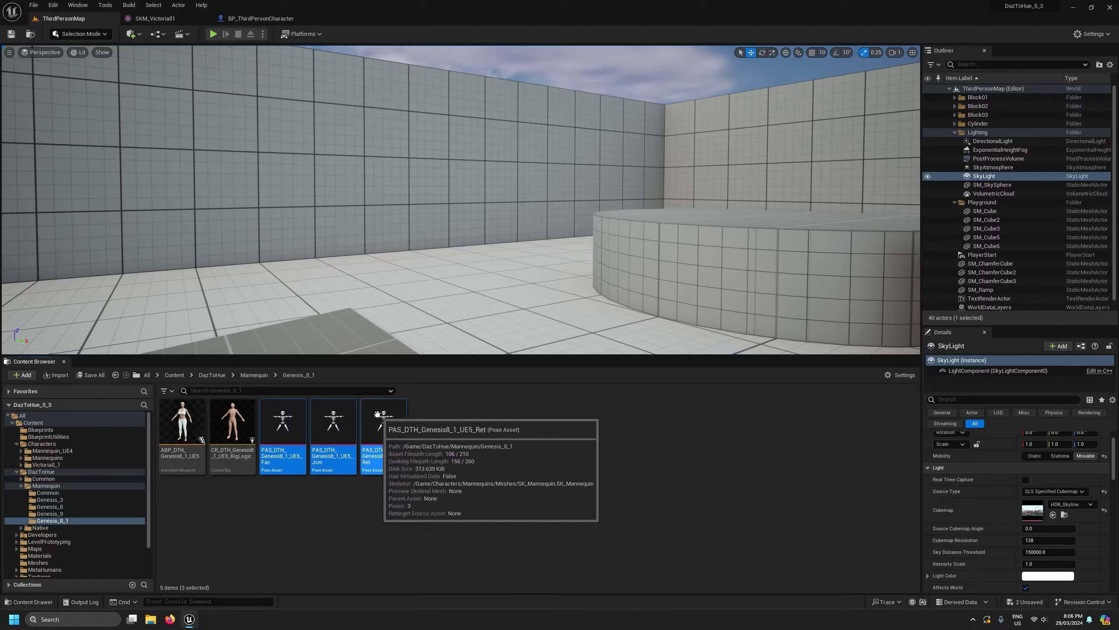
right_click(378, 414)
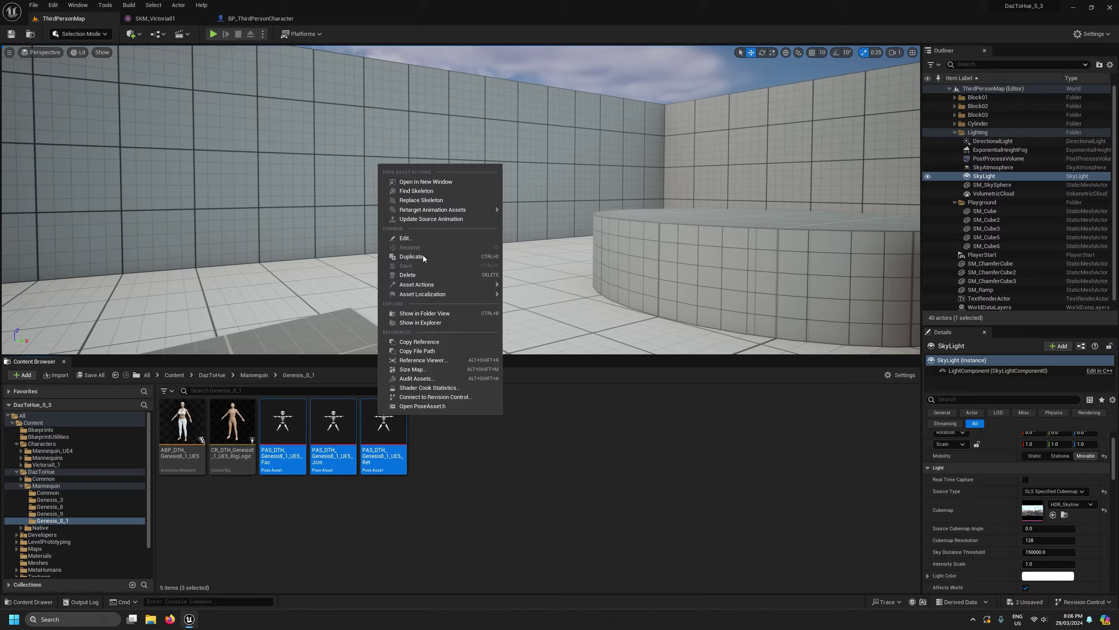
click(425, 206)
click(585, 311)
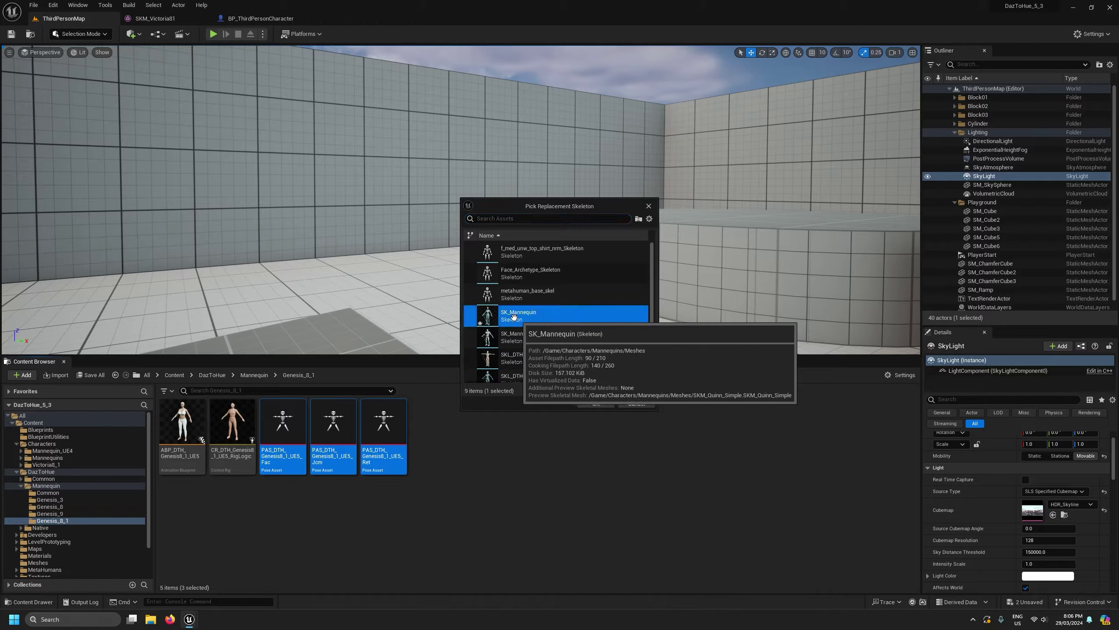
click(595, 403)
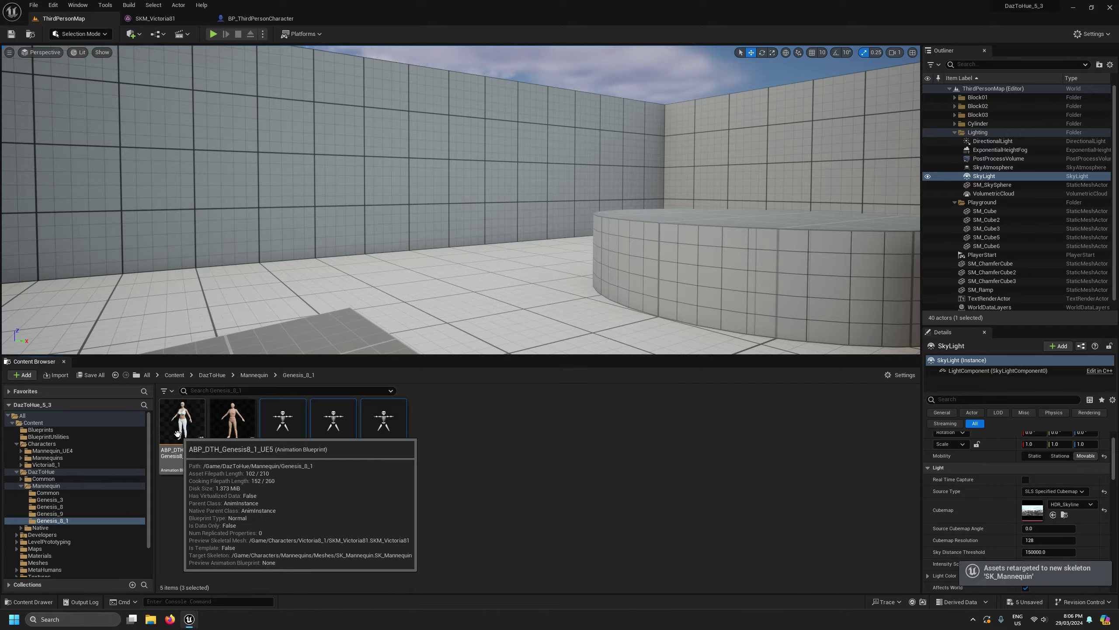
Assign the SK_Mannequin skeleton to the ABP_DTH_Genesis8_1_UE5 animation blueprint.
click(171, 468)
mouse_move(172, 467)
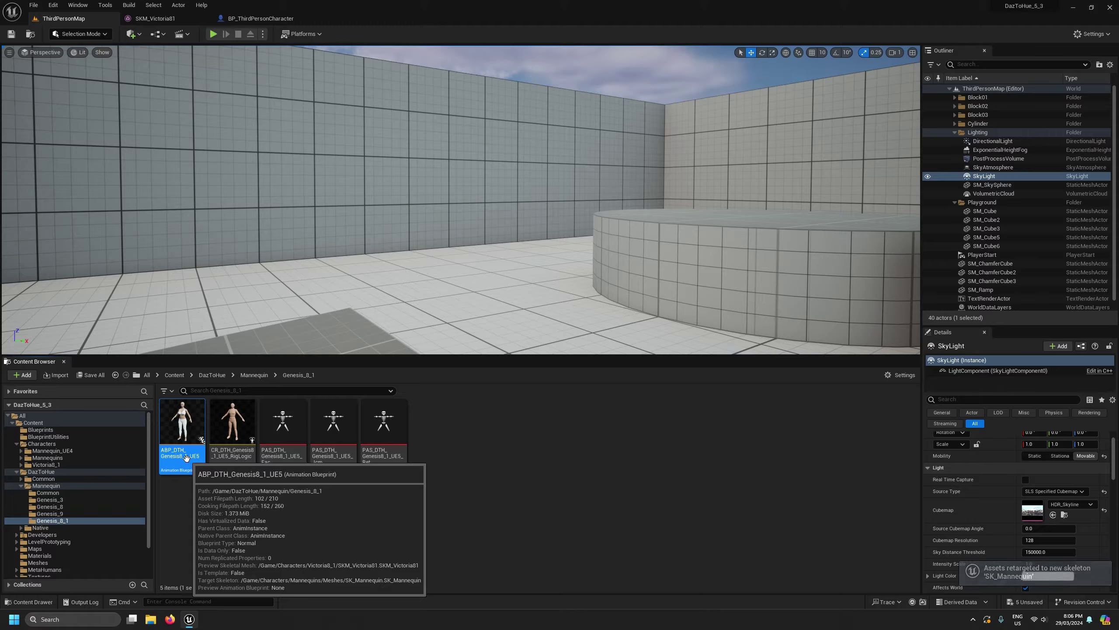
right_click(181, 423)
click(214, 221)
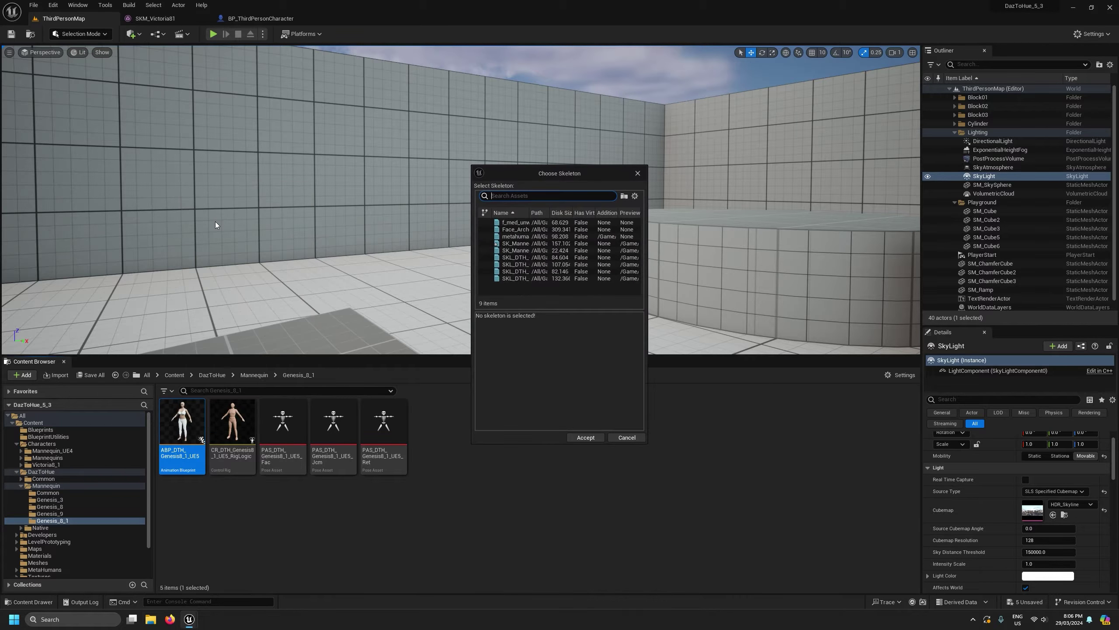
click(525, 243)
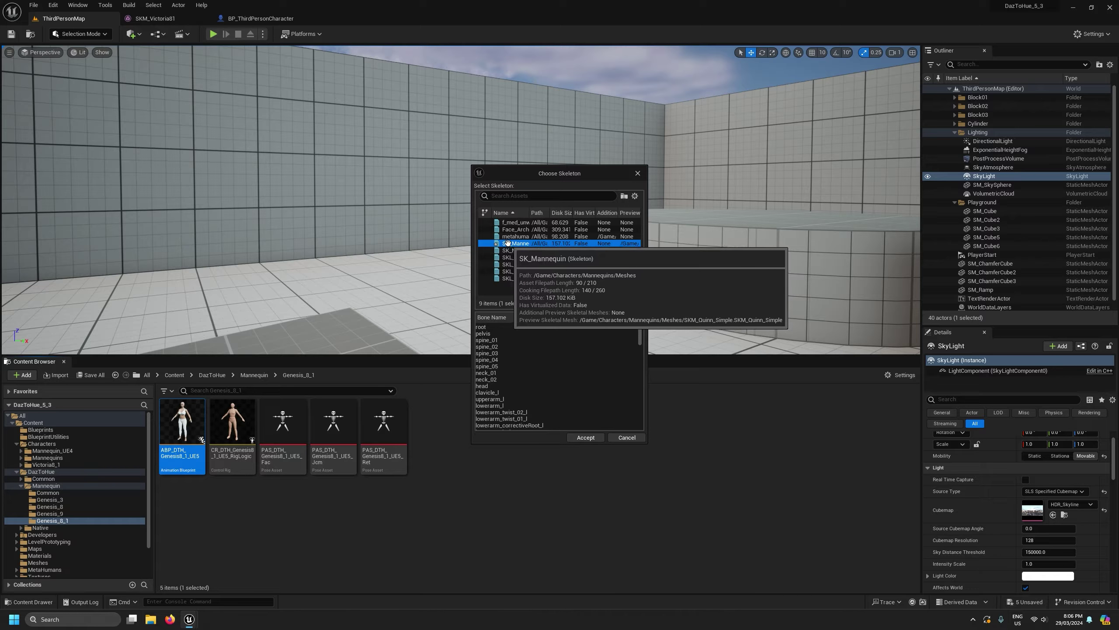
click(591, 437)
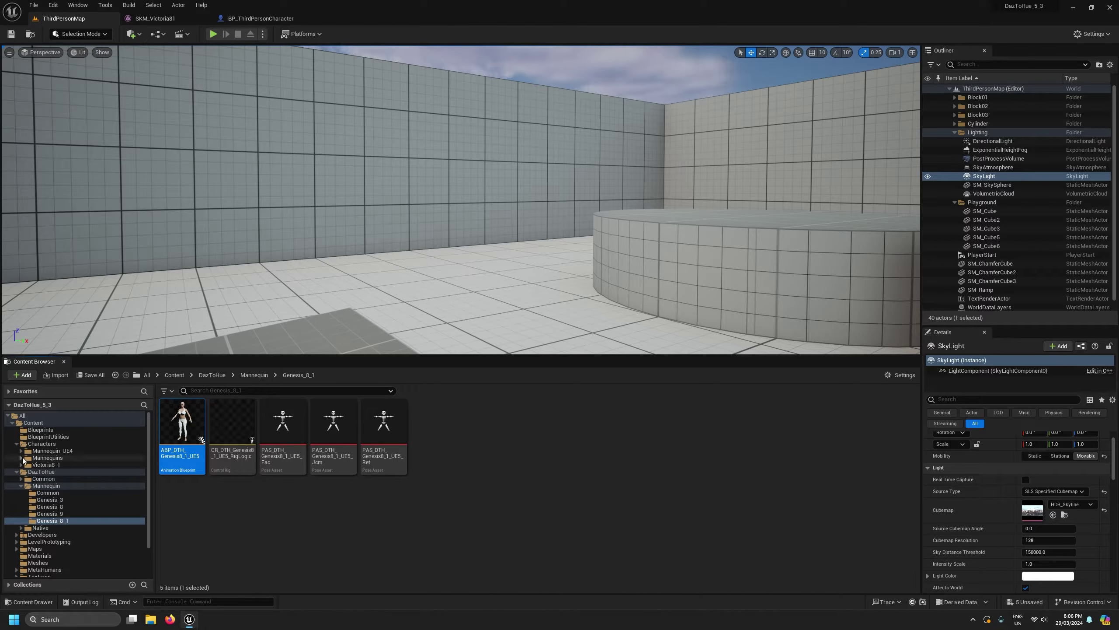
Open SKM_Victoria81 from the Victoria8_1 folder, set its Post Process Anim Blueprint to ABP_DTH_Genesis8_1_UE5, and save the mesh.
click(46, 465)
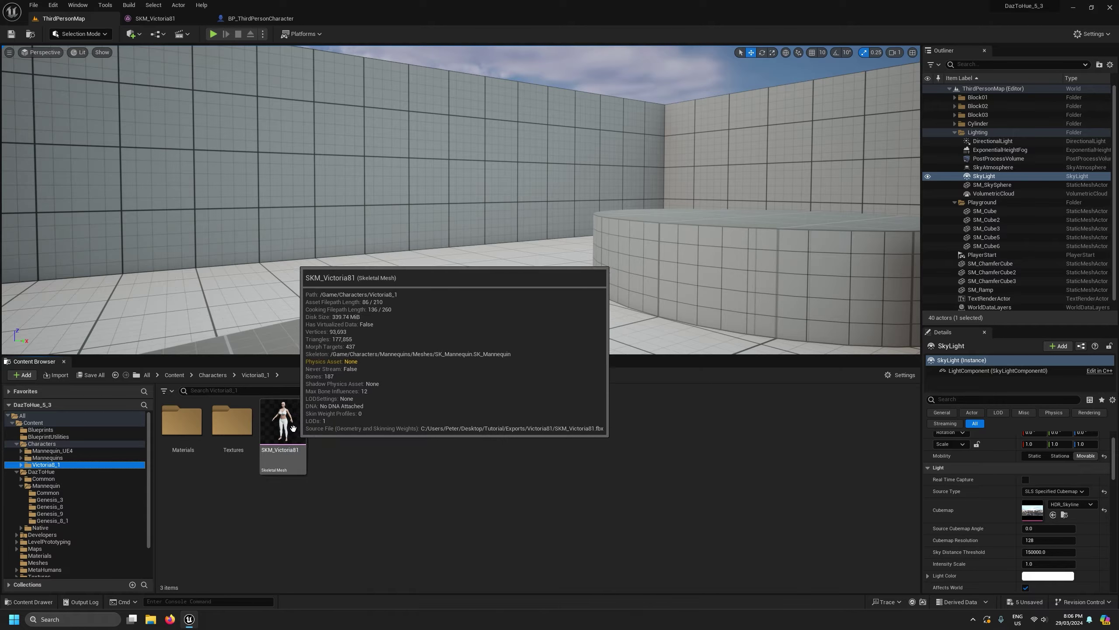
double_click(287, 434)
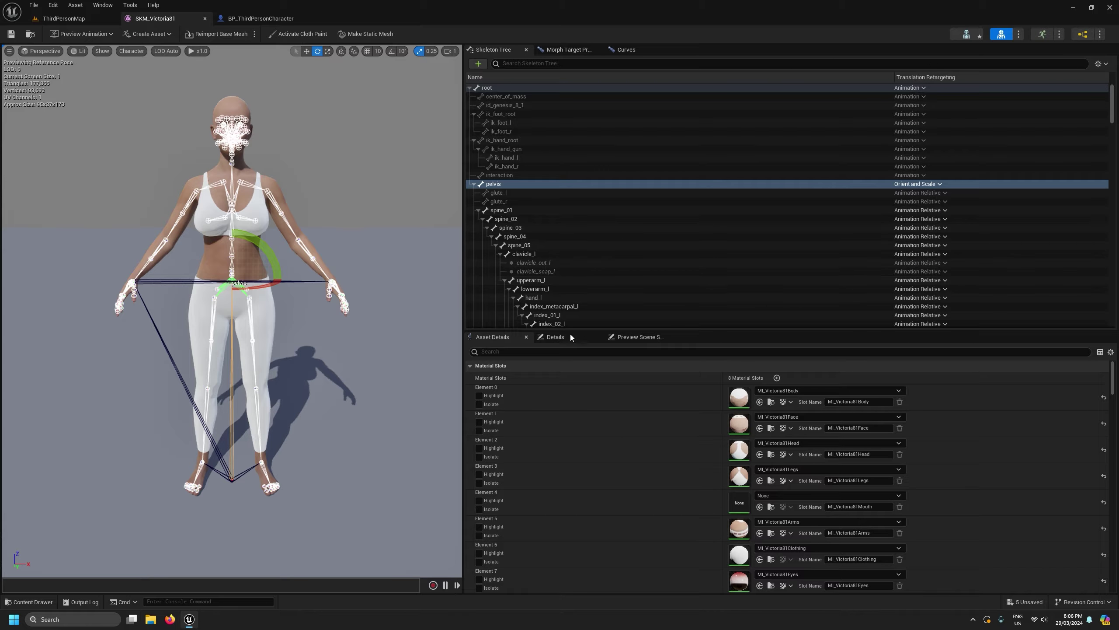
click(533, 352)
text(post)
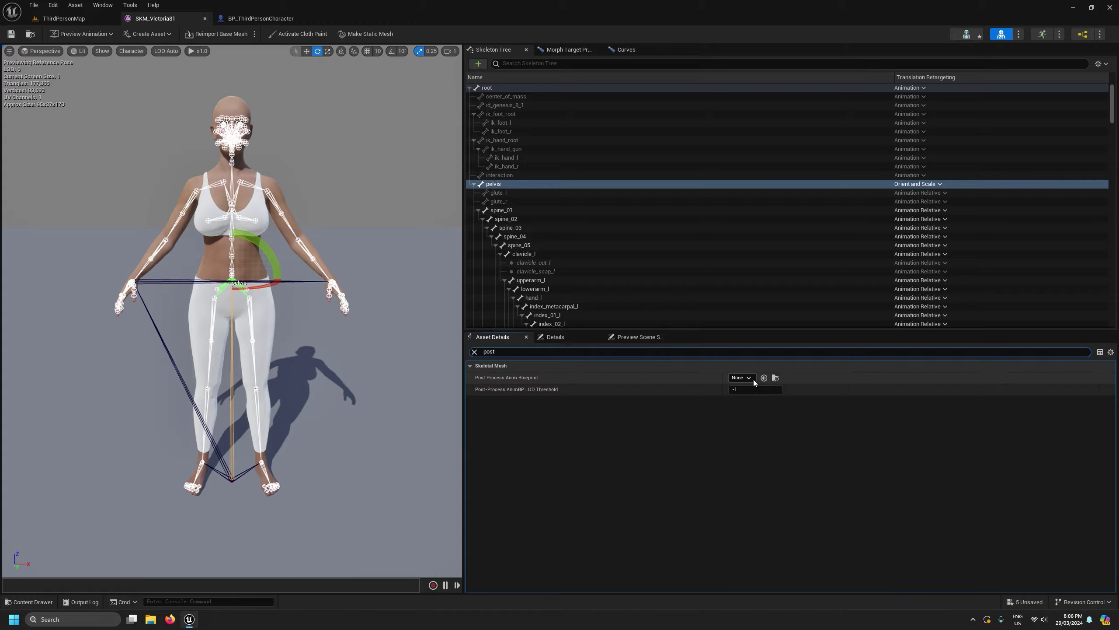
click(740, 377)
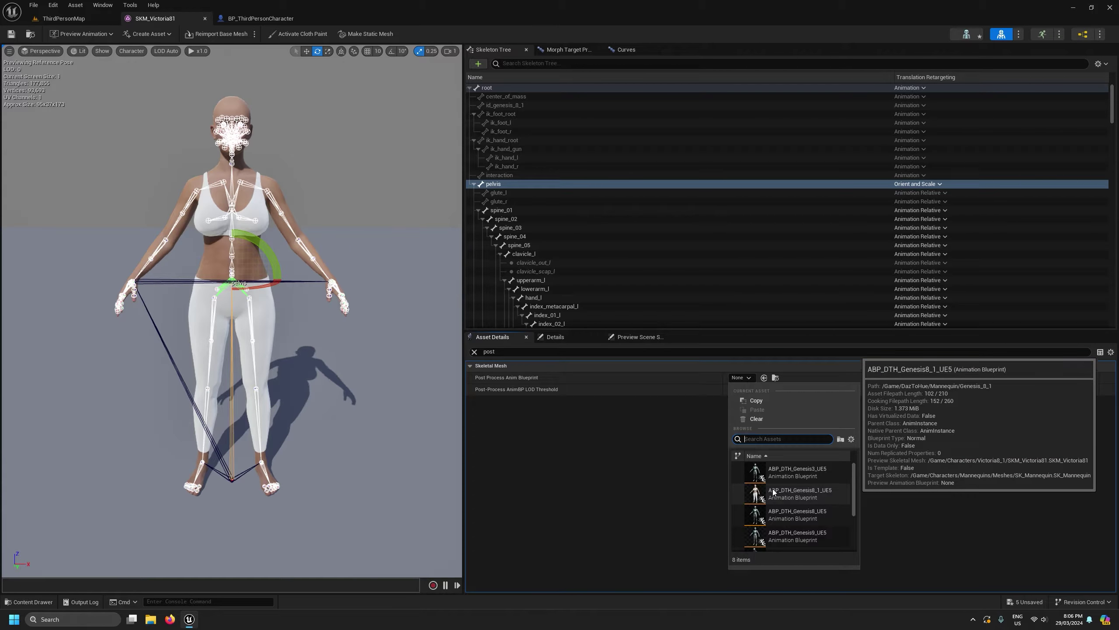
click(803, 493)
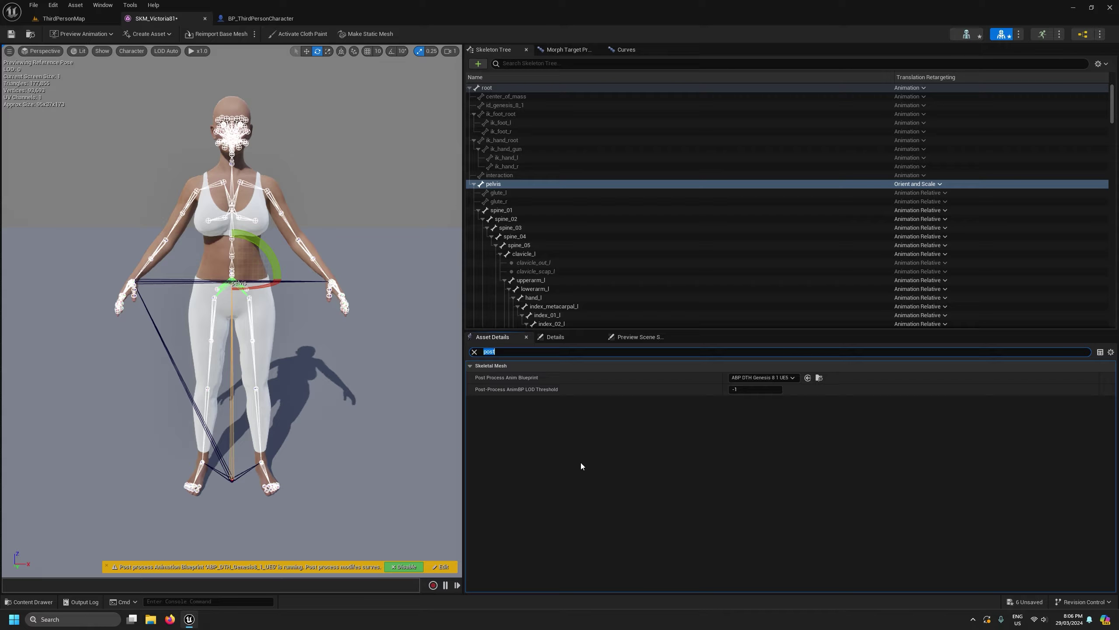
click(11, 34)
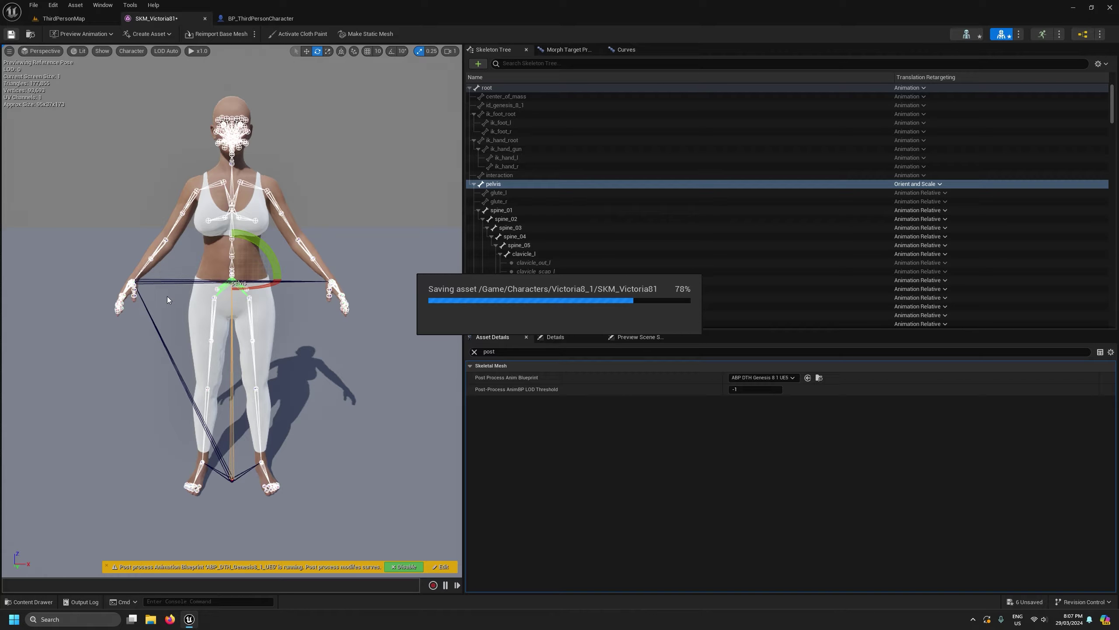
Close the mesh and character blueprint editors, play-test ThirdPersonMap to view the character moving, and end the play session.
click(204, 18)
click(205, 19)
click(213, 34)
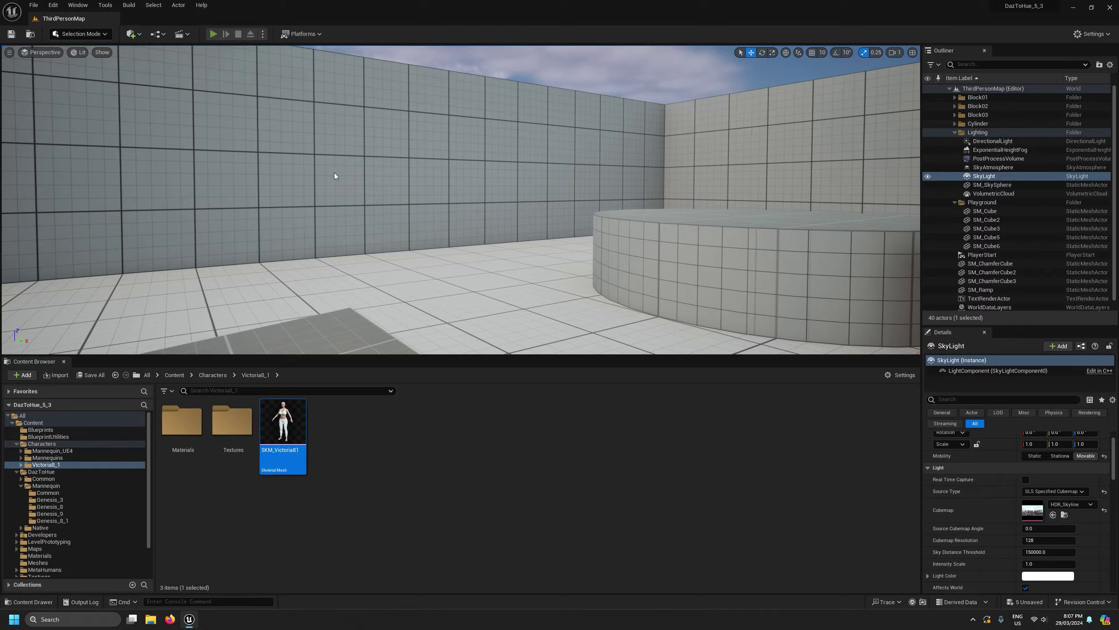
key(w)
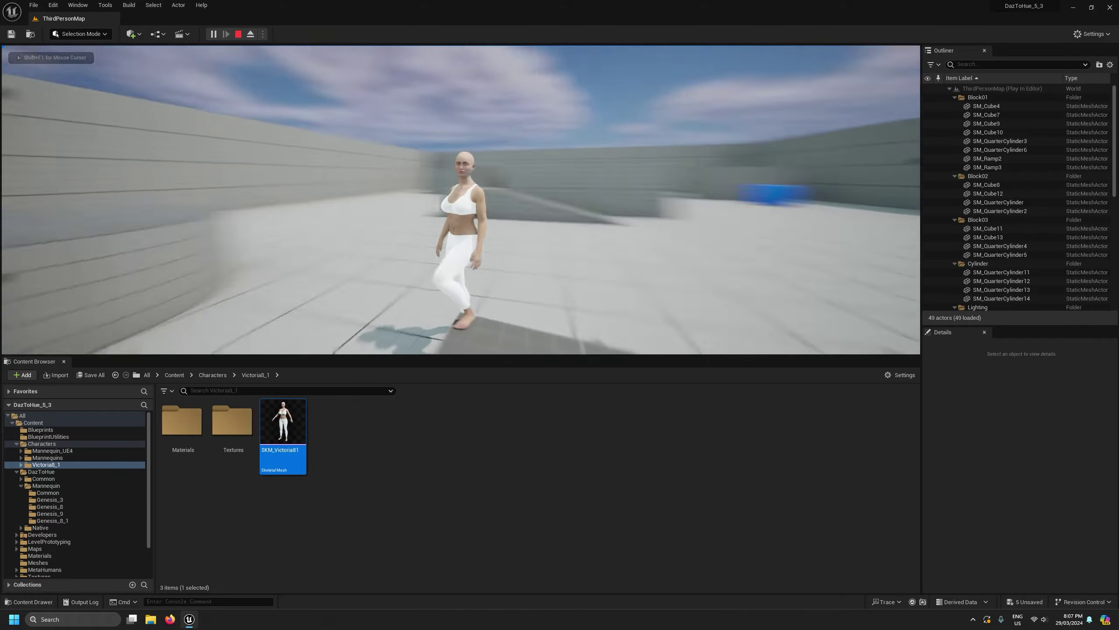
key(s)
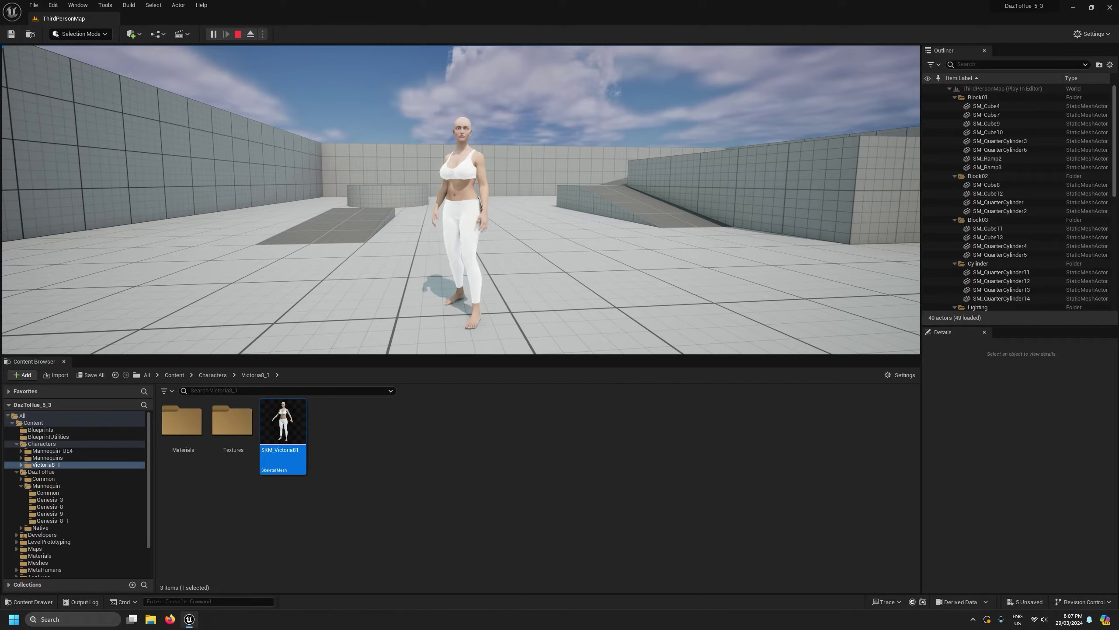
key(Escape)
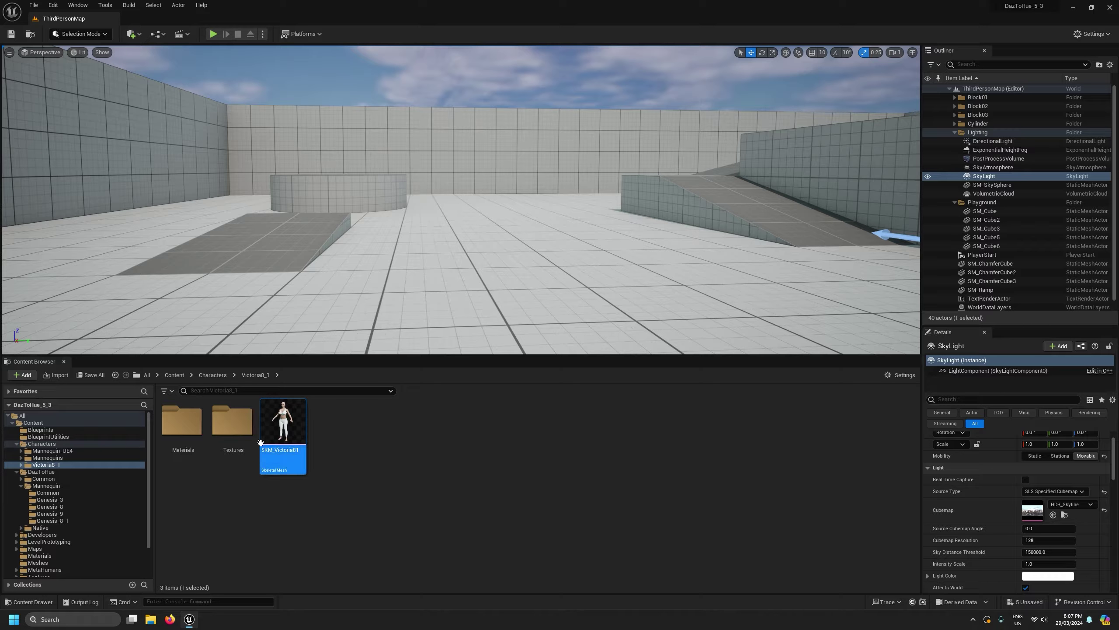
Switch to VLC media player and play the skin tones and physics motion video.
mouse_move(290, 441)
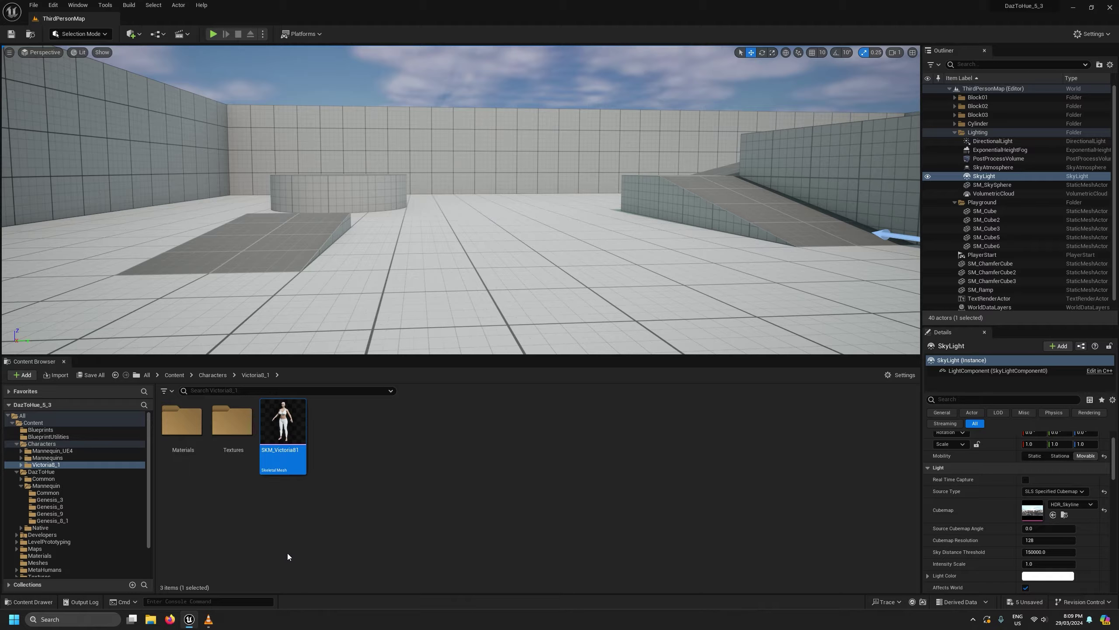
click(209, 620)
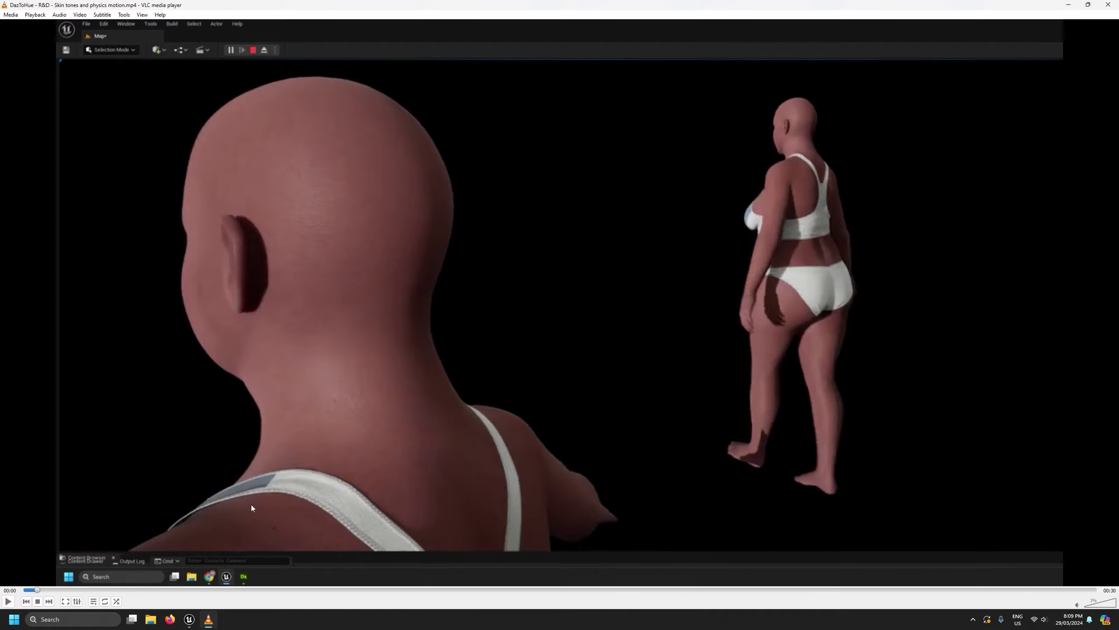
key(space)
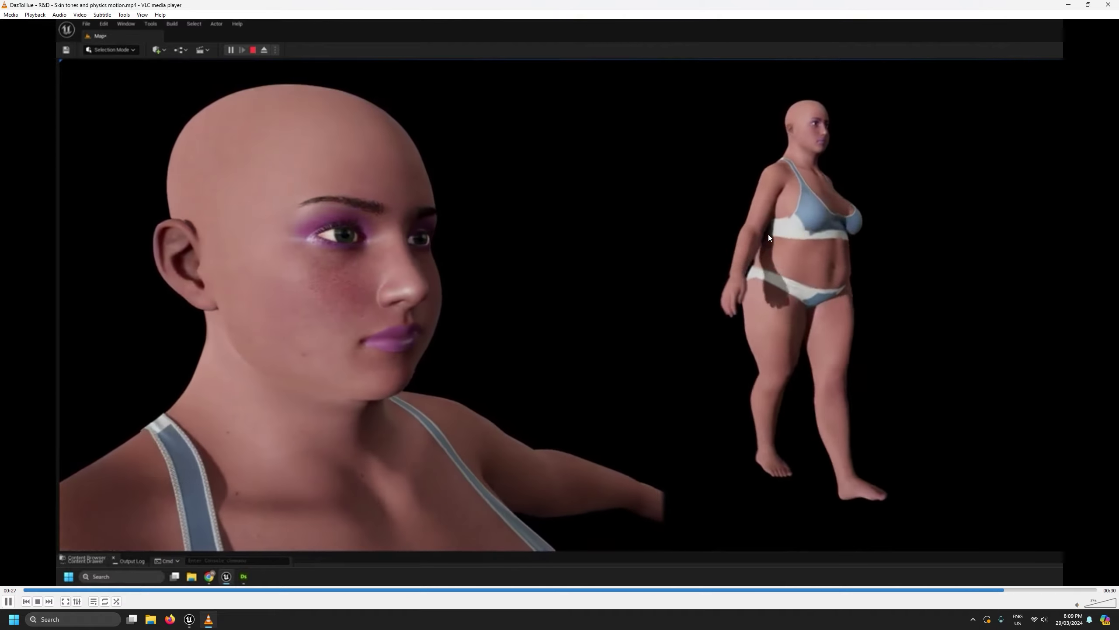
Close the video player, return to Unreal Editor, and open the ABP_DTH_Genesis8_1_UE5 animation blueprint from DazToHue's Genesis_8_1 folder.
click(1109, 4)
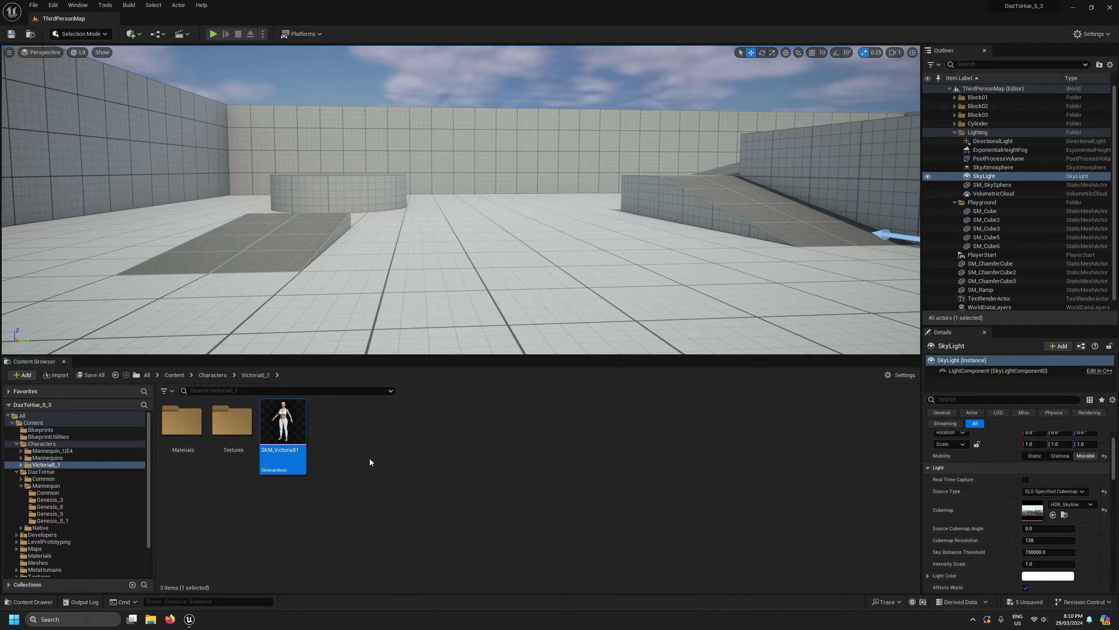
click(52, 520)
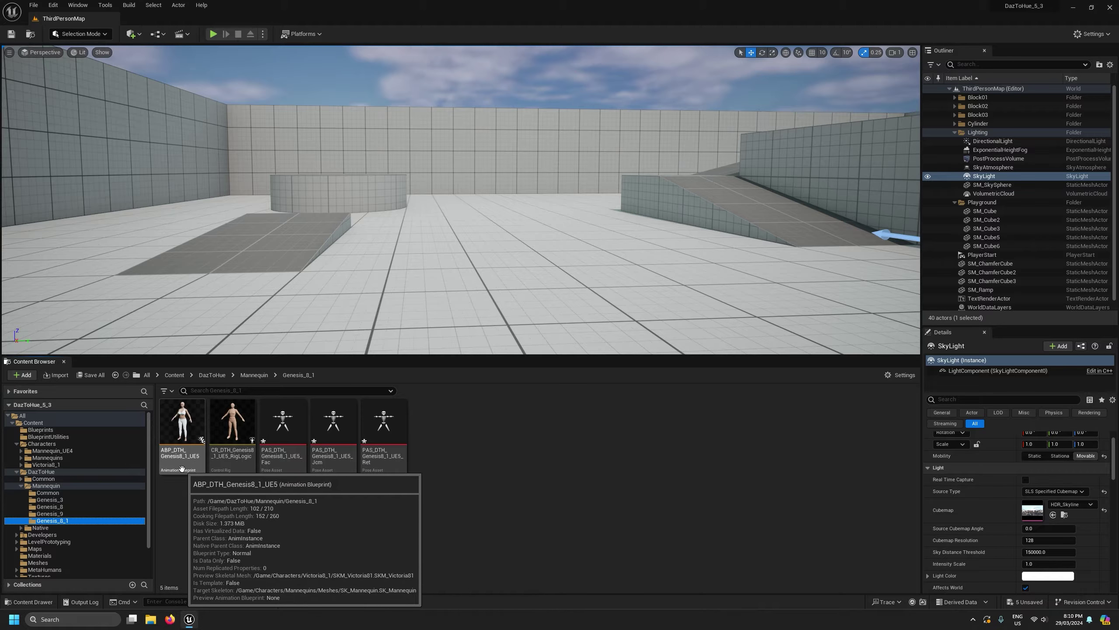
click(174, 412)
double_click(175, 412)
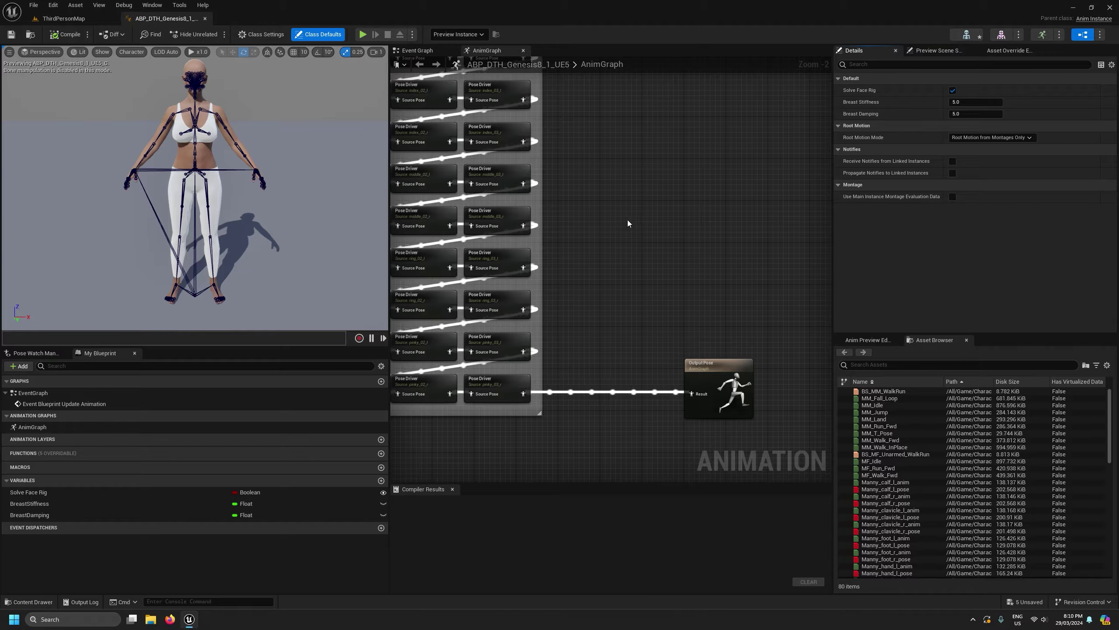
Examine the AnimGraph's node groups, from the twist-bone and face-rig solver through face morphs and JCM pose drivers to the output.
scroll(615, 247, down, 5)
right_drag(441, 199, 470, 347)
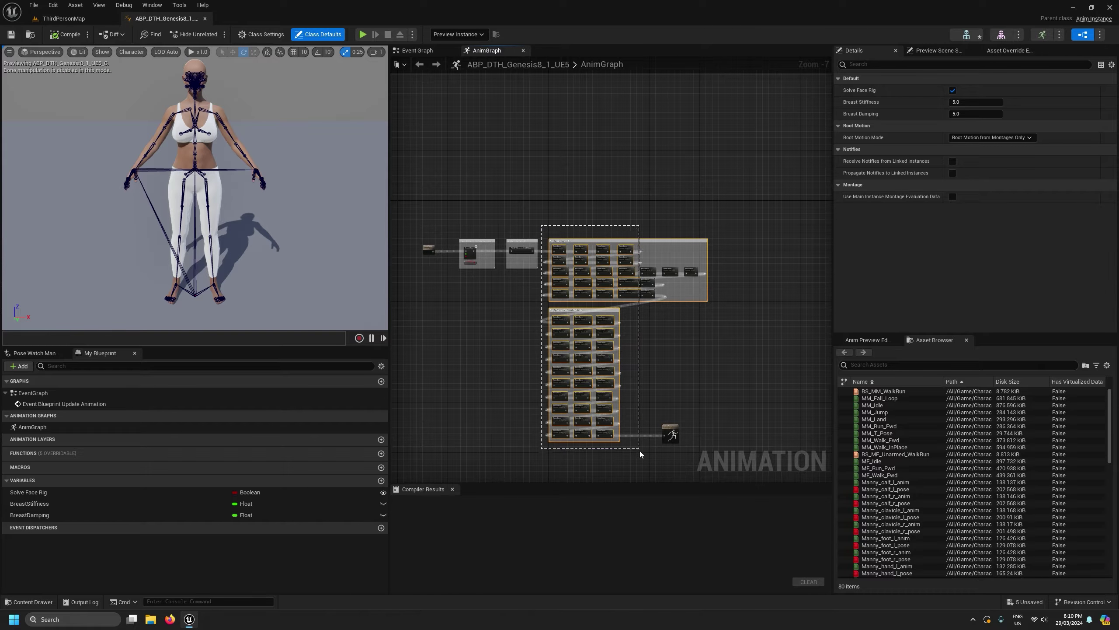
click(461, 153)
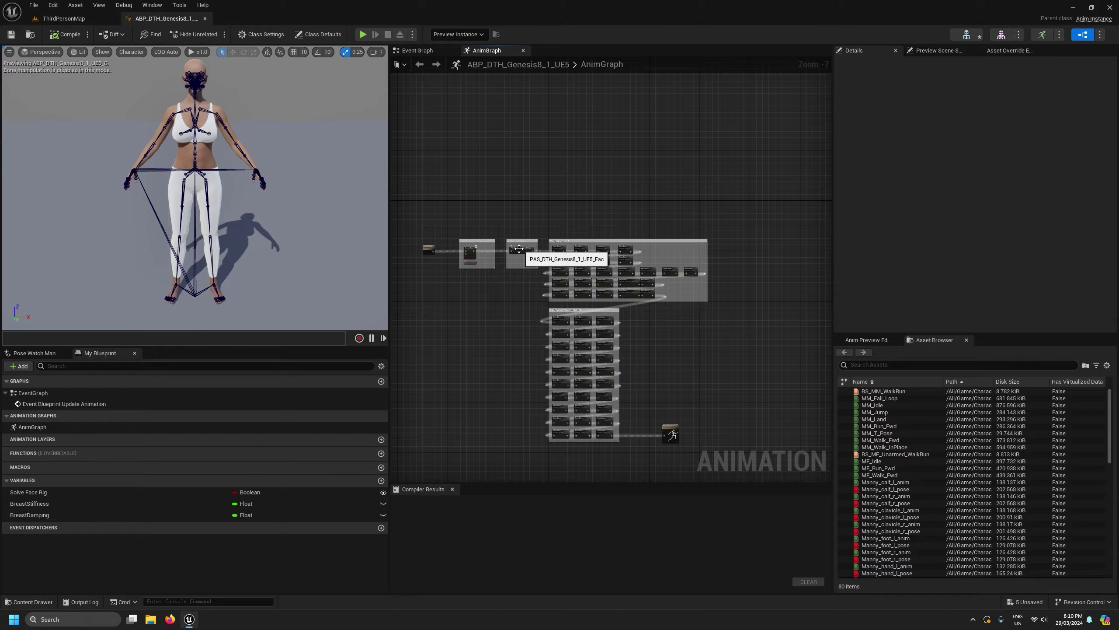
scroll(468, 248, up, 5)
drag(414, 190, 625, 351)
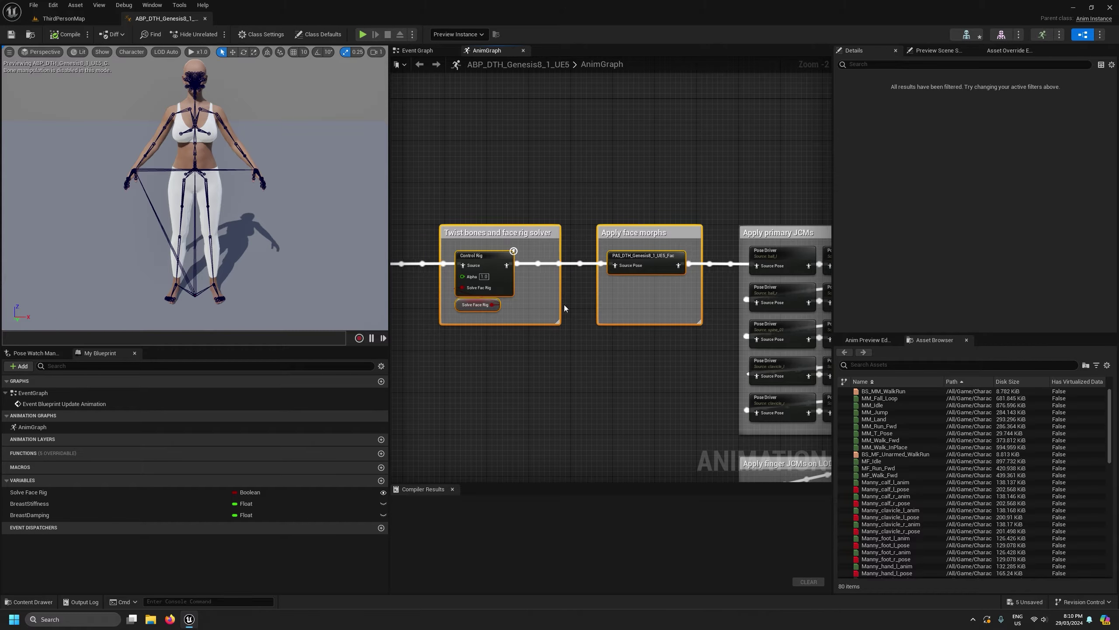
scroll(510, 361, down, 1)
scroll(510, 361, down, 4)
right_drag(530, 410, 500, 293)
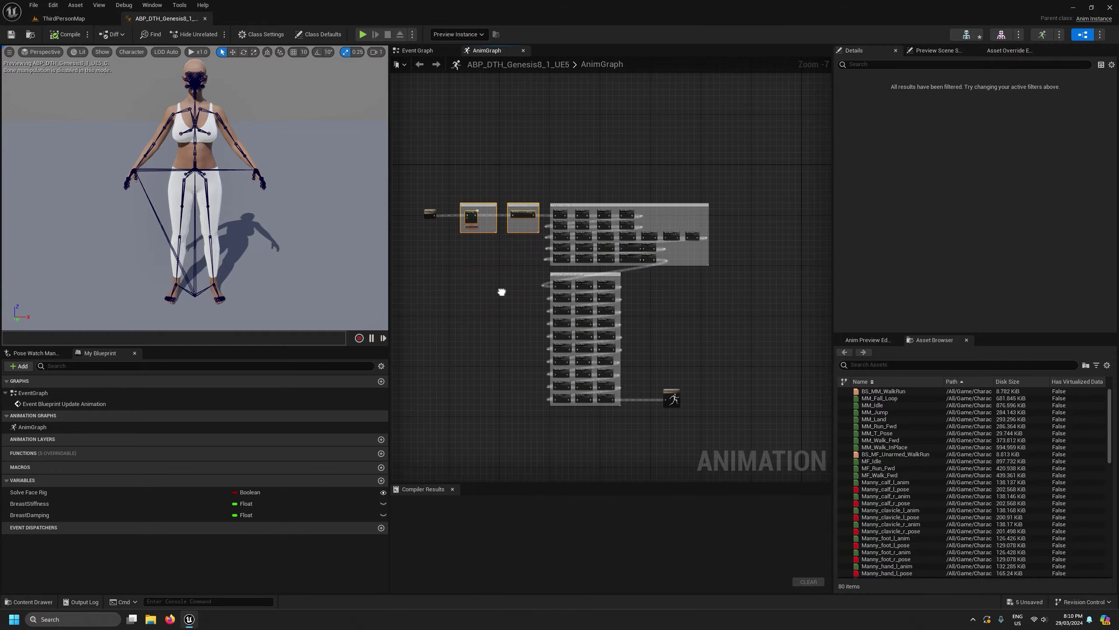
right_drag(721, 383, 674, 358)
scroll(617, 358, up, 3)
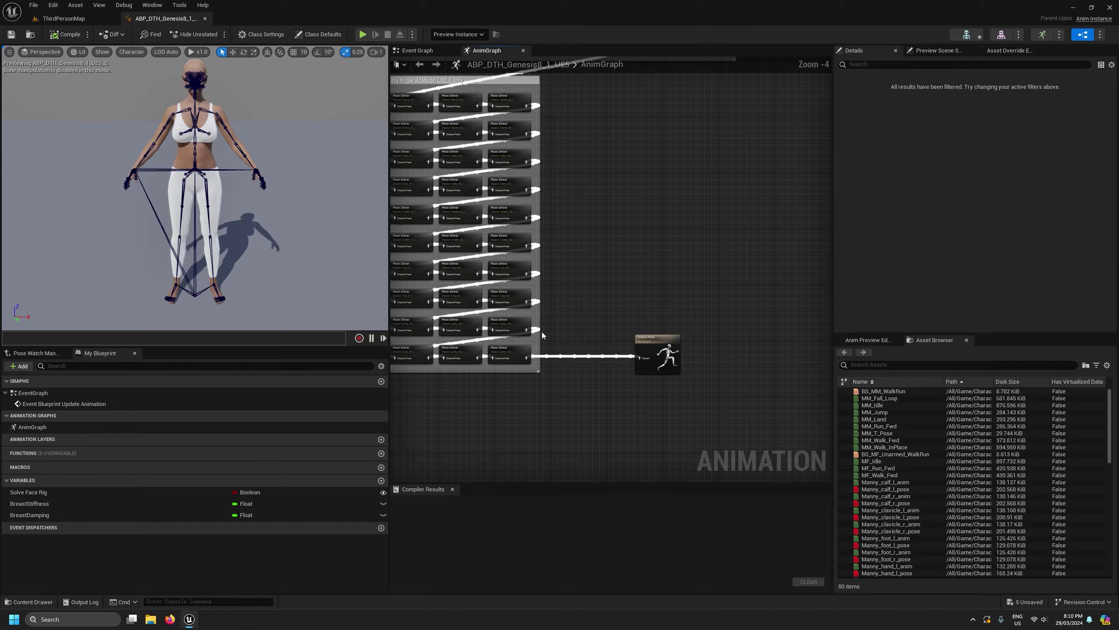
Move the Output Pose node farther from the last Pose Driver to make room, and narrow the preview viewport.
drag(651, 371, 776, 367)
scroll(685, 400, down, 3)
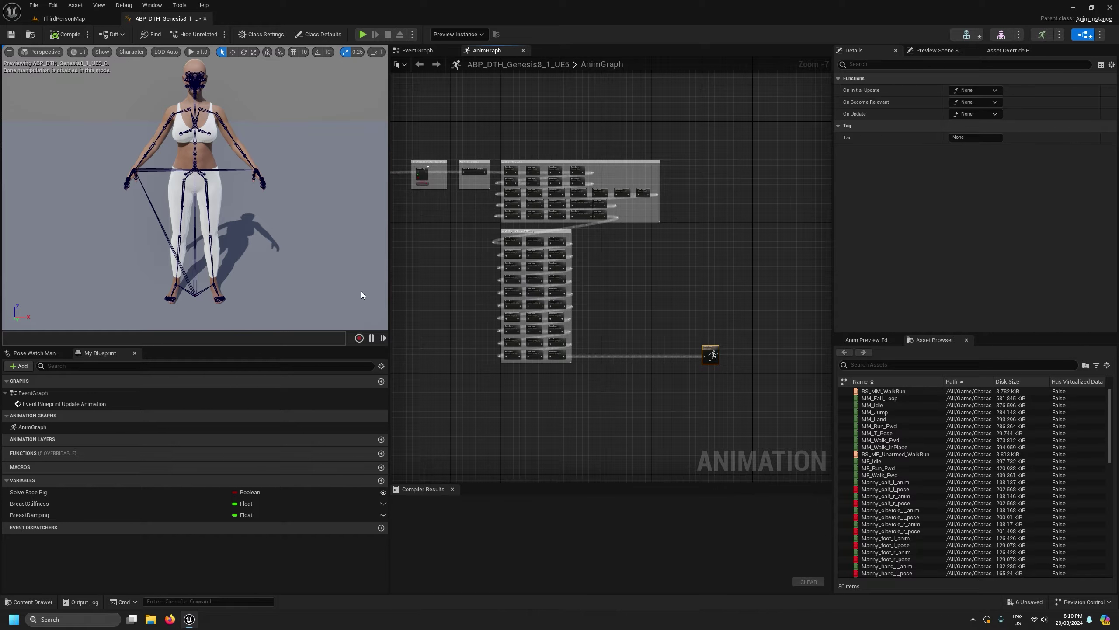
drag(391, 296, 335, 278)
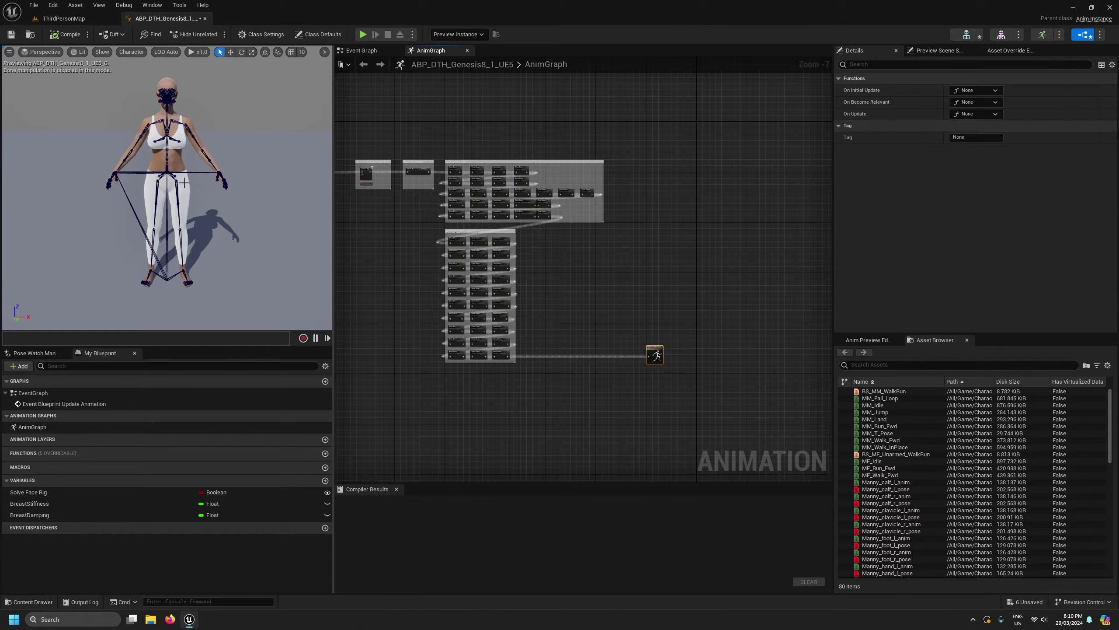
Filter the animation assets by "walk" and place an MF_Walk_Fwd node below the Input Pose node in the AnimGraph.
click(852, 364)
text(walk)
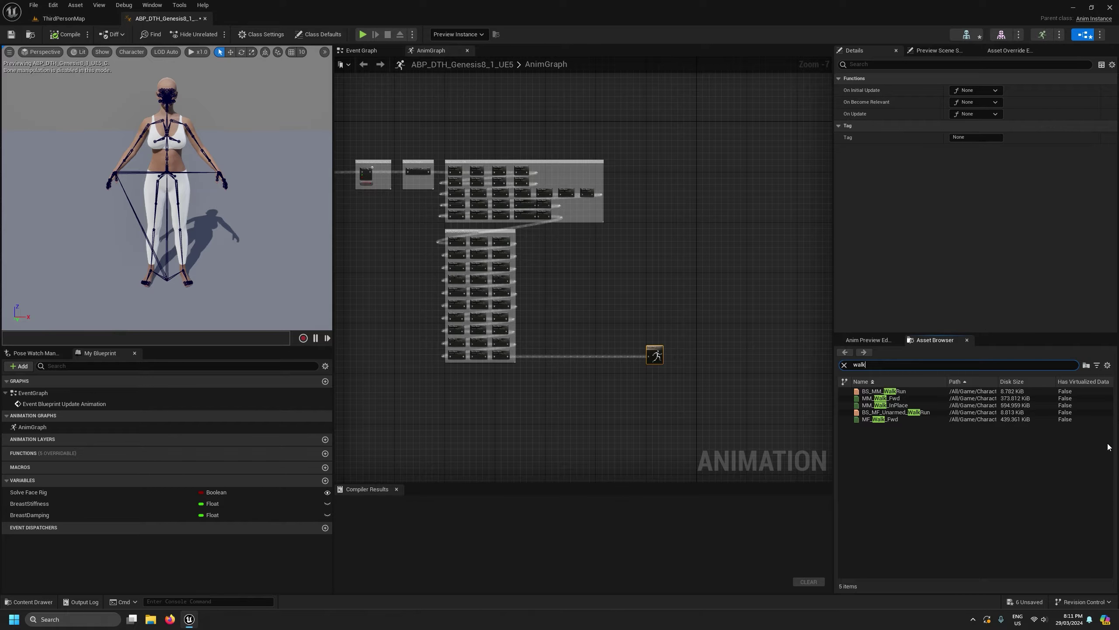
mouse_move(874, 421)
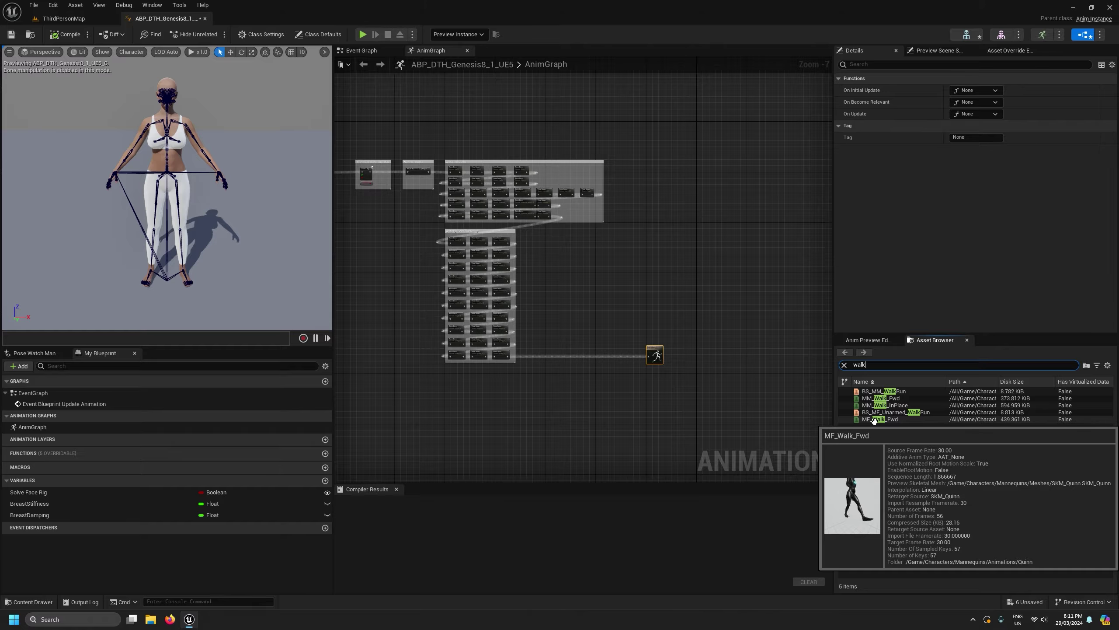
drag(874, 420, 367, 298)
scroll(478, 363, up, 4)
drag(603, 277, 457, 130)
Connect the looping MF_Walk_Fwd node to the Control Rig's Source input in place of Input Pose, and compile the blueprint.
click(953, 267)
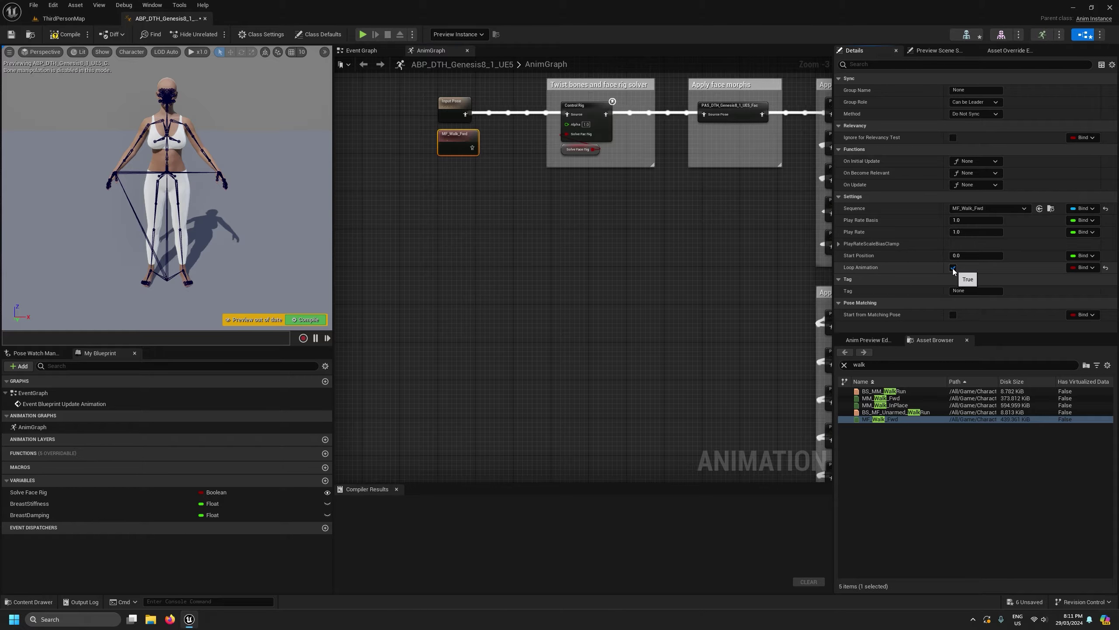
drag(471, 146, 581, 112)
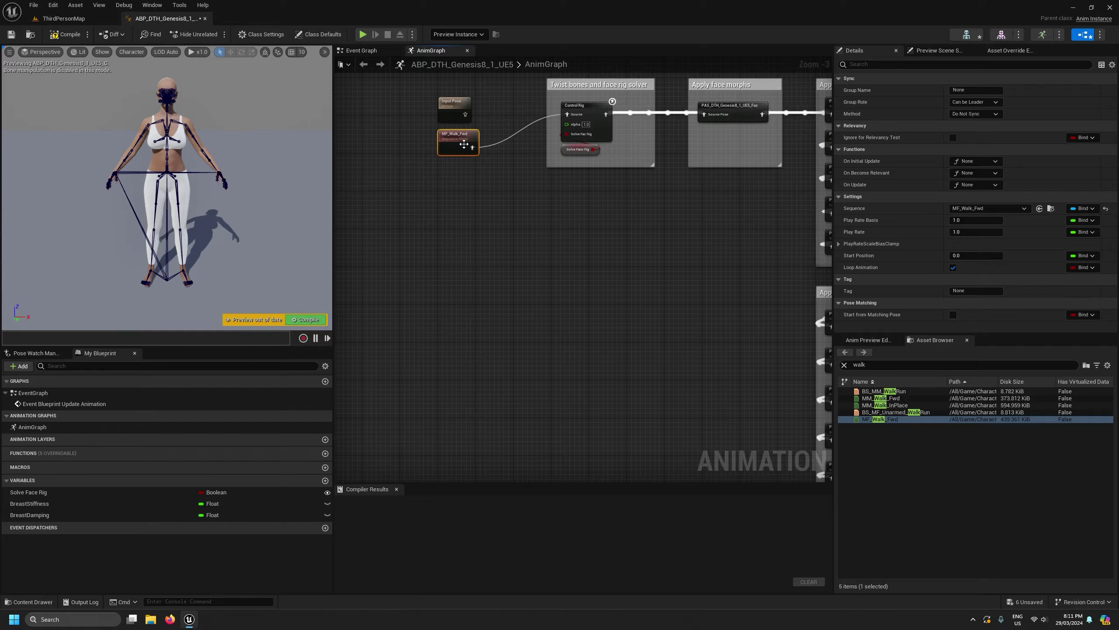
click(303, 321)
key(Home)
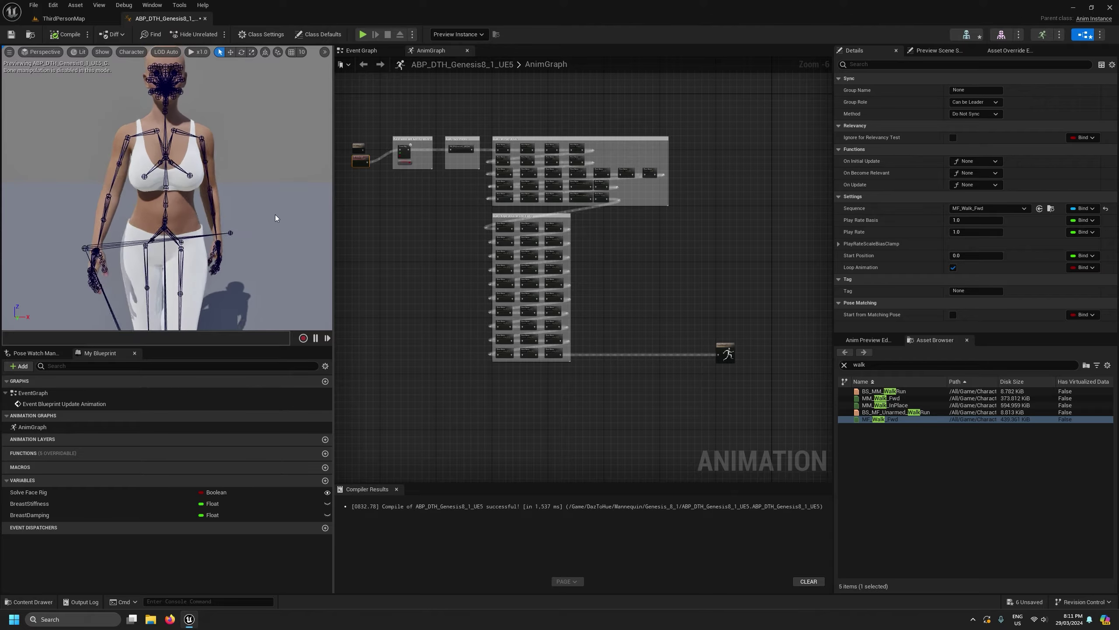
Add a Spring controller node between the last Pose Driver and Output Pose, and duplicate it to get two side by side.
scroll(500, 355, up, 4)
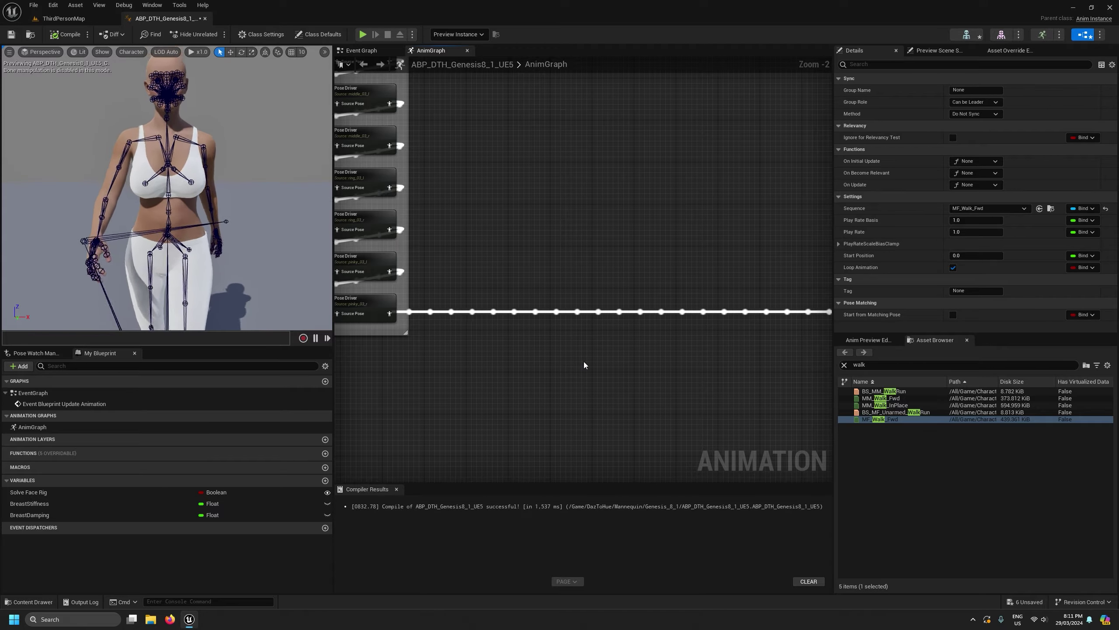
right_click(530, 344)
text(spring)
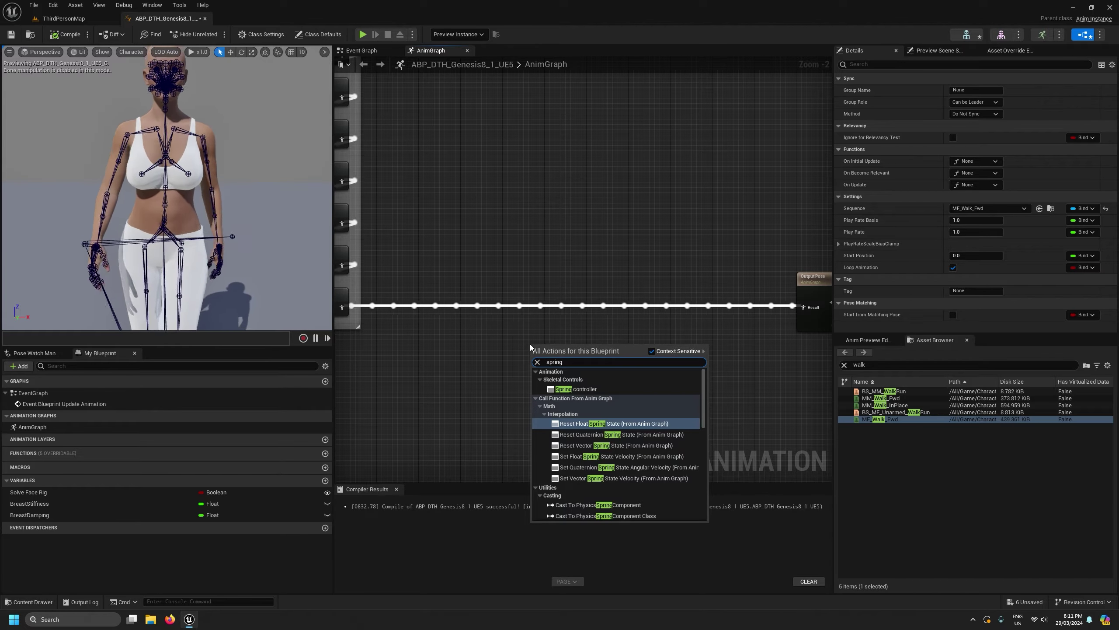
click(576, 388)
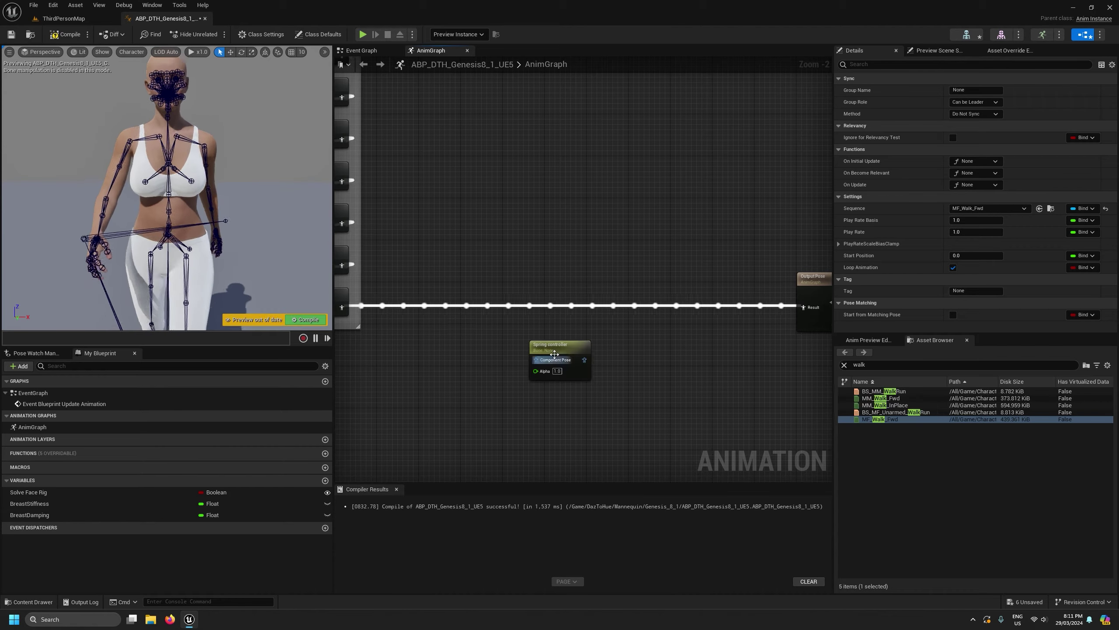
drag(557, 347, 556, 295)
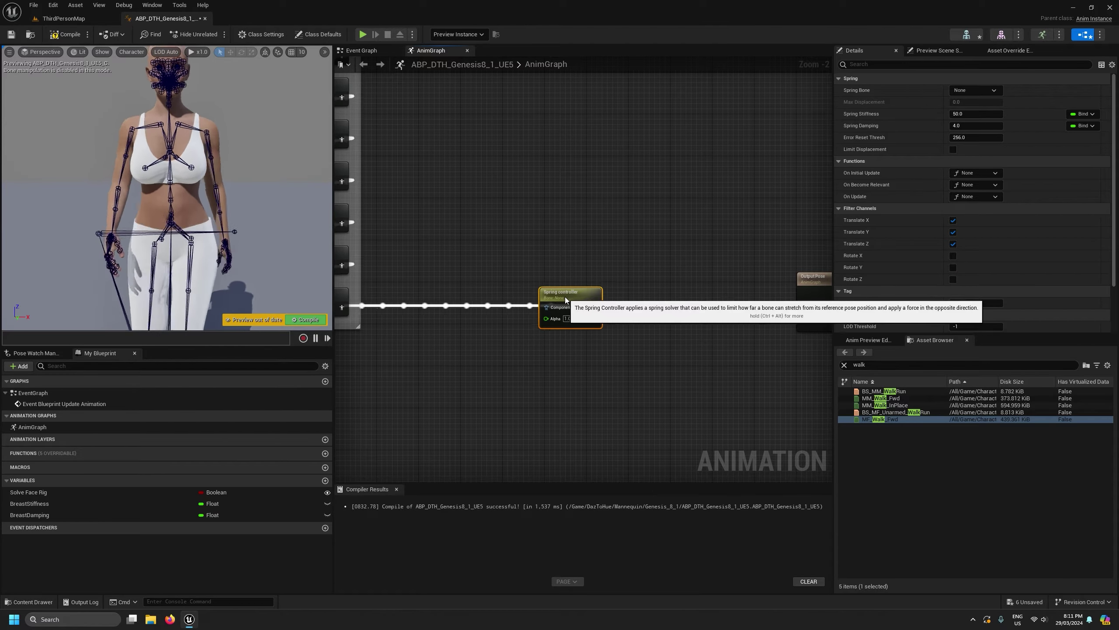
key(ctrl+c)
key(ctrl+v)
drag(647, 305, 524, 294)
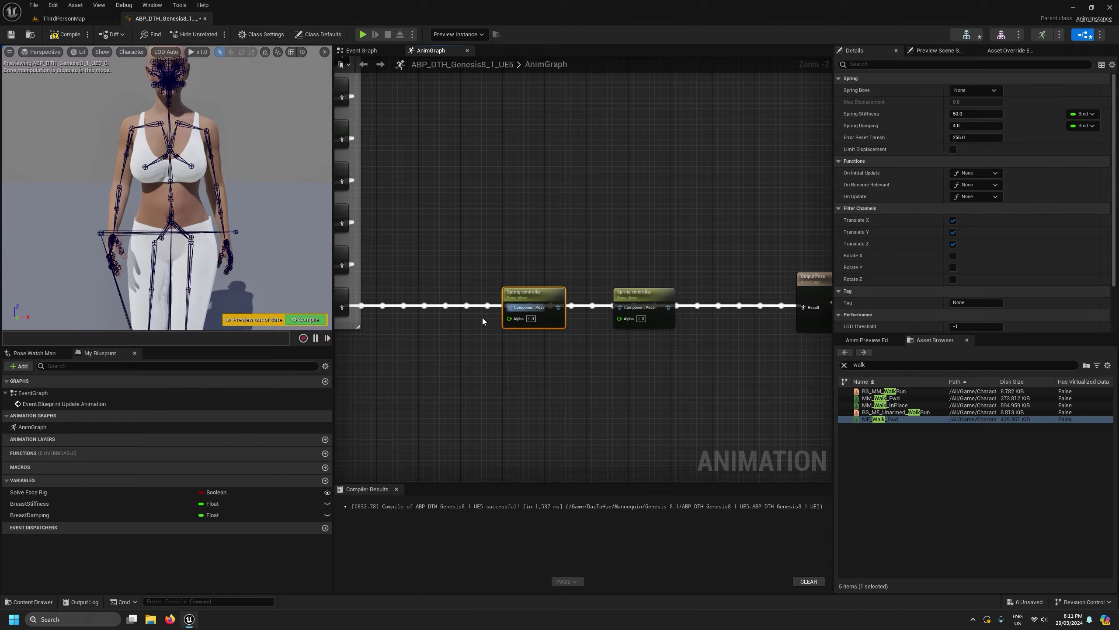
Wire the last Pose Driver through both Spring controllers to Output Pose, tidy the node spacing, and compile the blueprint.
drag(353, 308, 525, 310)
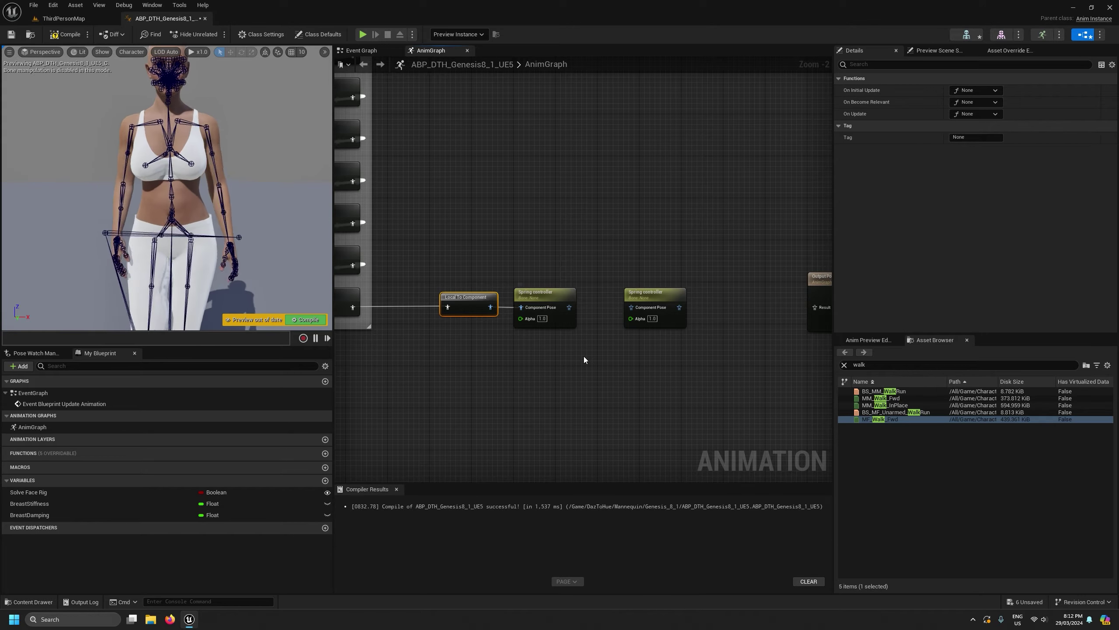
drag(569, 307, 630, 306)
right_drag(657, 319, 517, 316)
drag(541, 304, 680, 306)
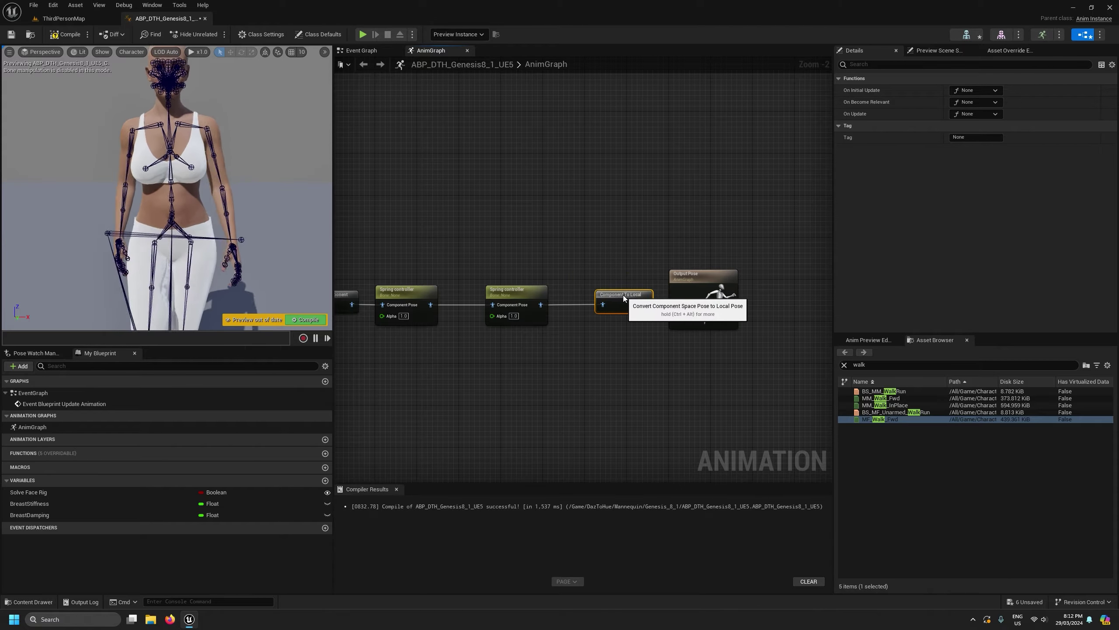
right_drag(551, 368, 641, 371)
drag(592, 299, 555, 300)
click(572, 353)
key(F7)
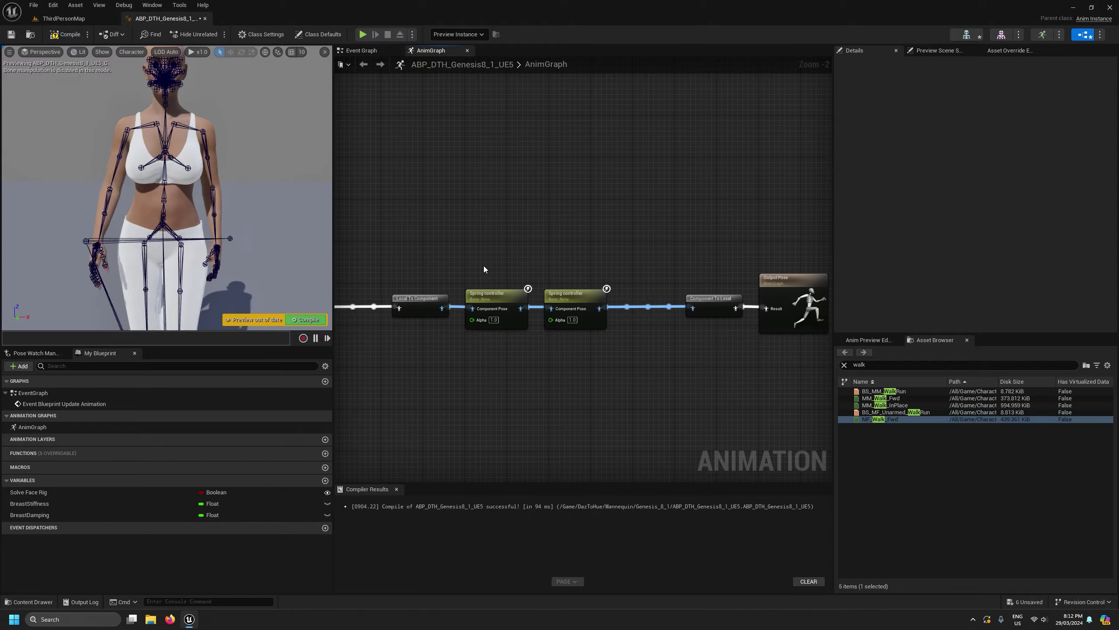
Set the first Spring controller's Spring Bone to breast_l.
drag(469, 263, 578, 337)
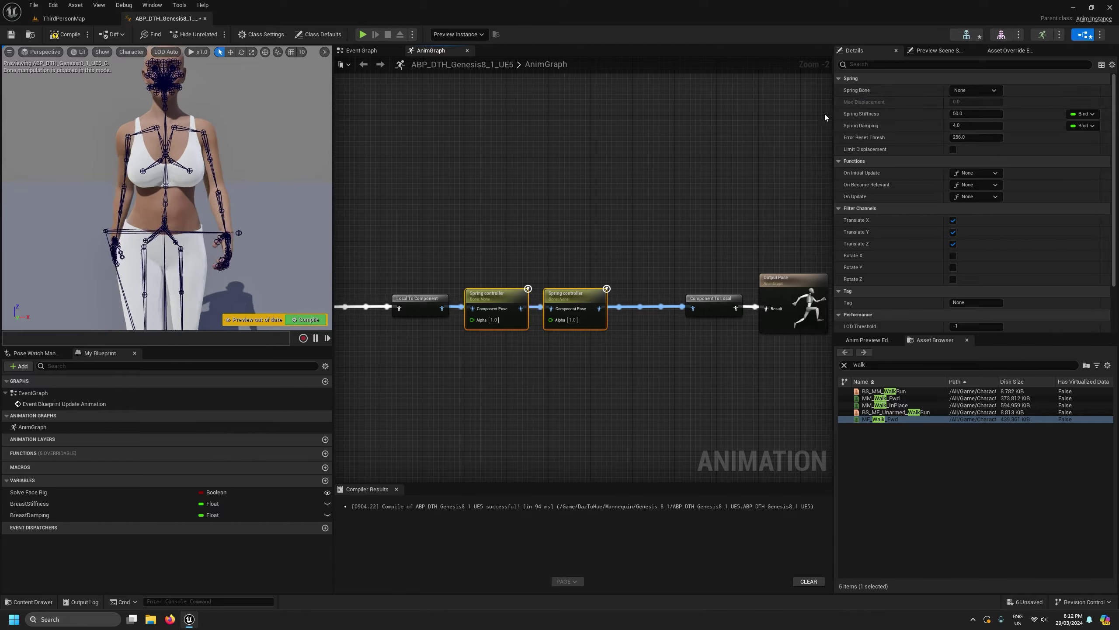
click(655, 182)
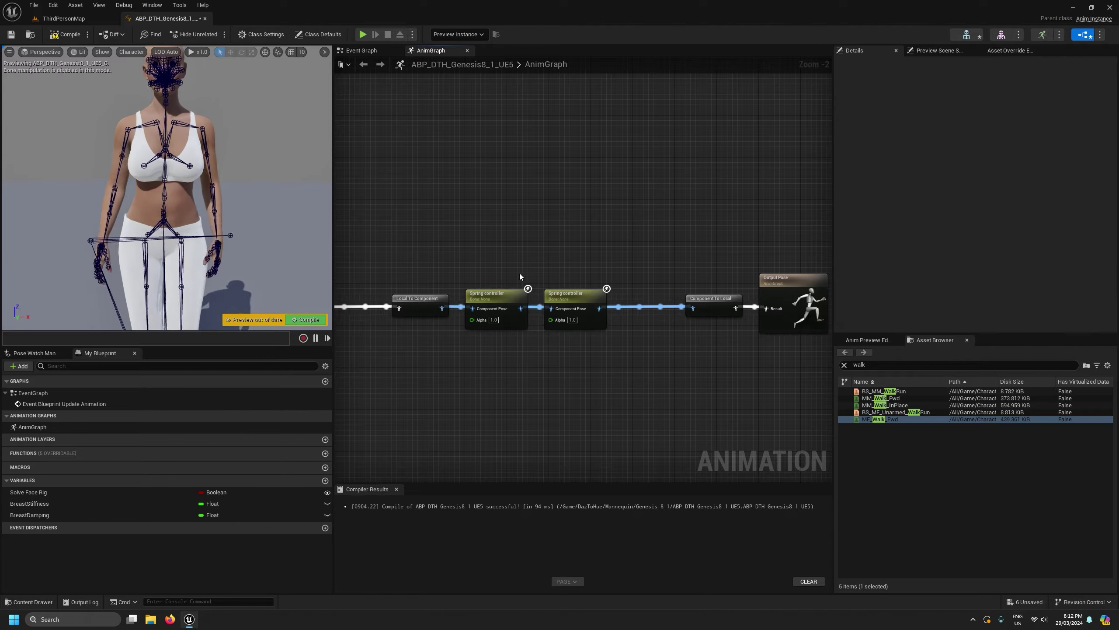
click(503, 293)
click(974, 92)
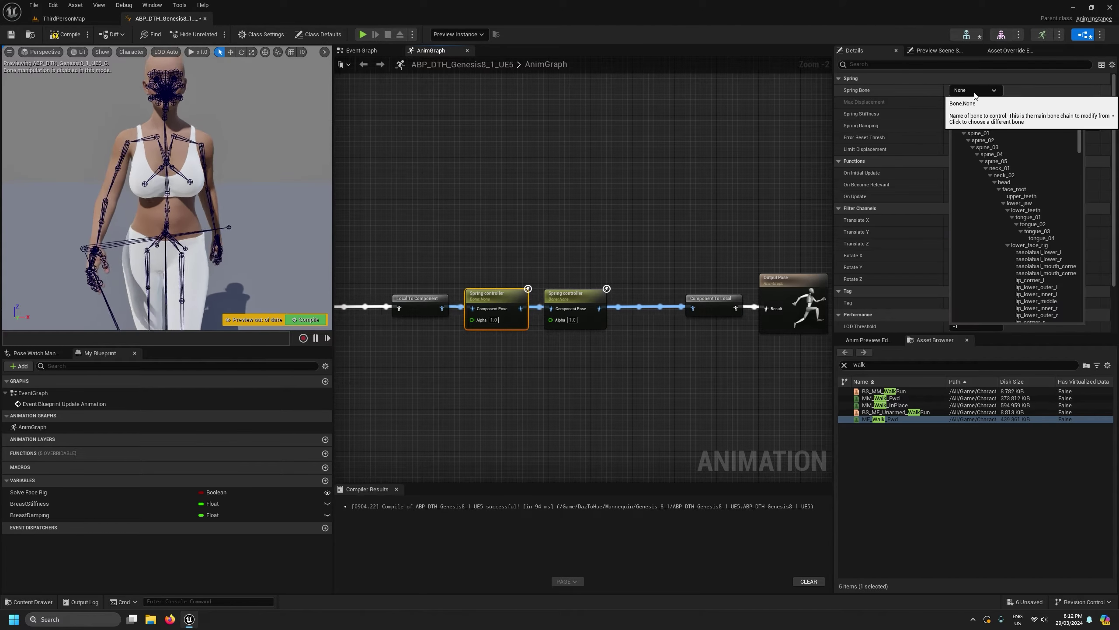
text(breast)
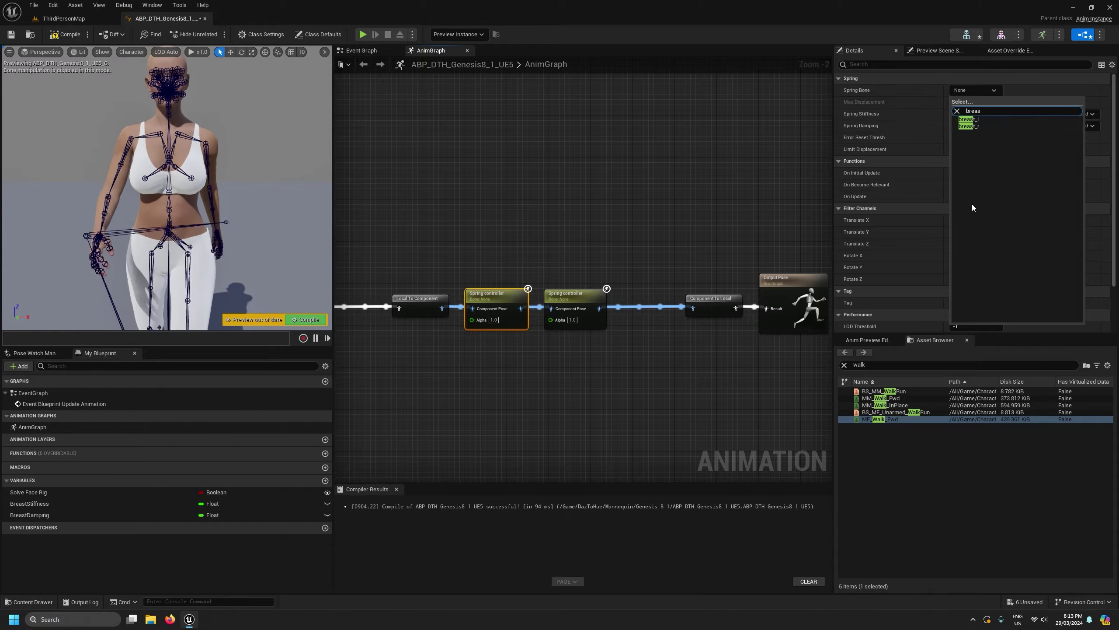
click(991, 121)
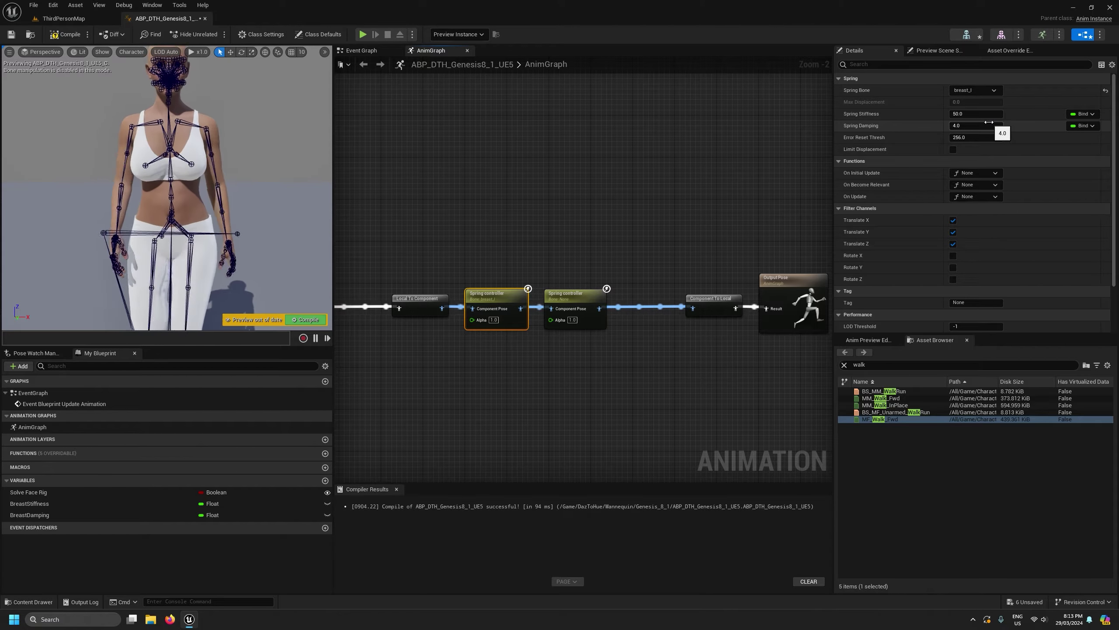
Set the second Spring controller's Spring Bone to breast_r and compile the blueprint.
click(561, 294)
click(965, 91)
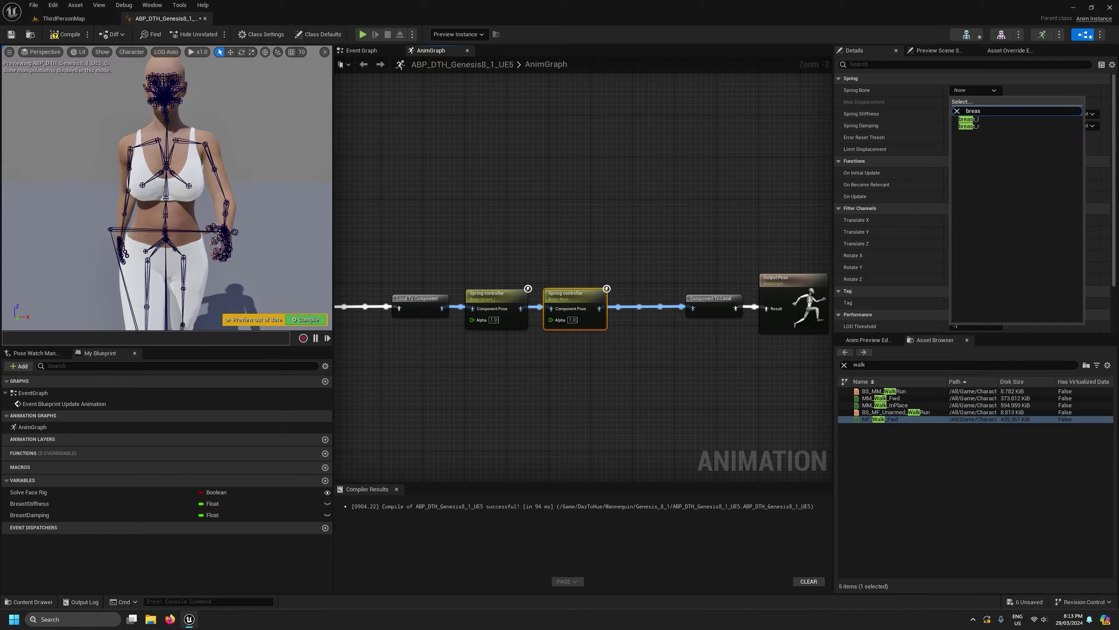
click(981, 127)
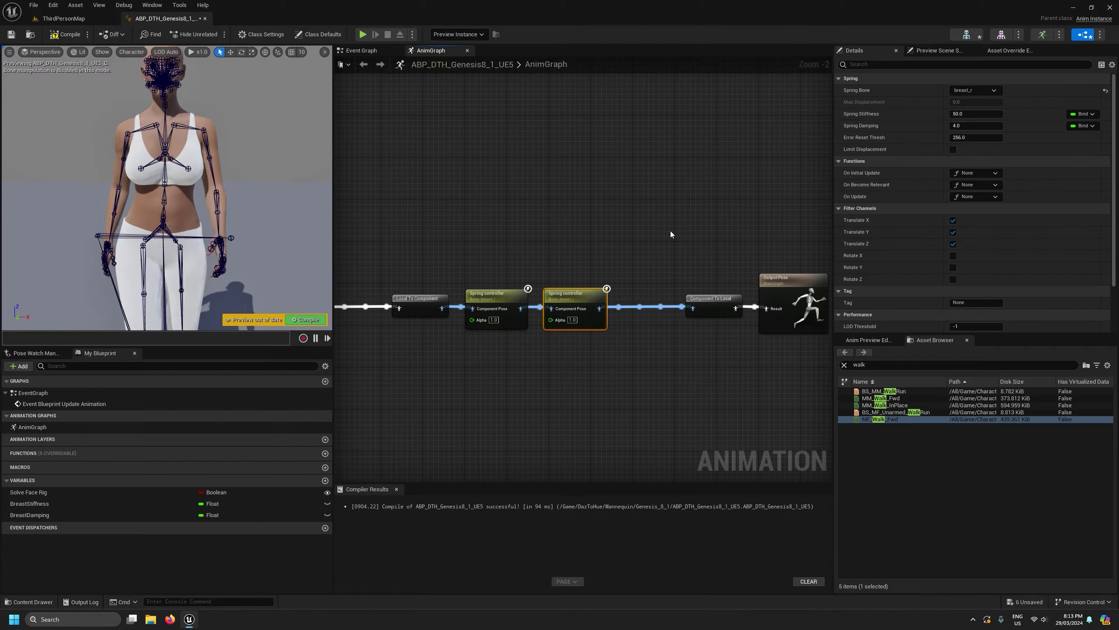
click(68, 35)
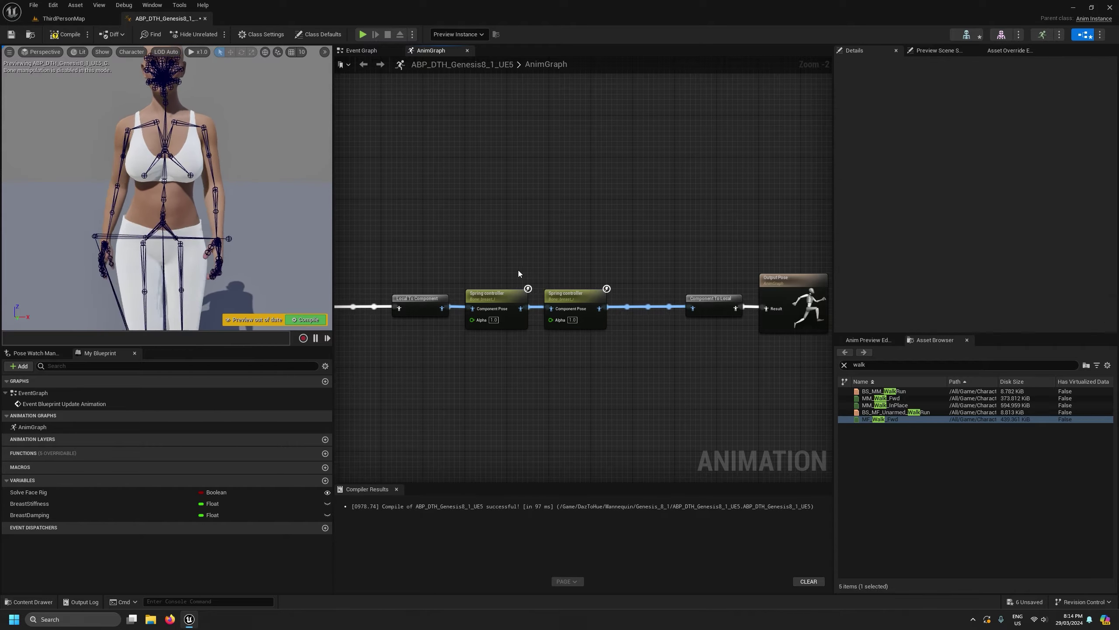
Review the shared settings of both Spring controllers, then save and close the animation blueprint.
drag(465, 253, 599, 363)
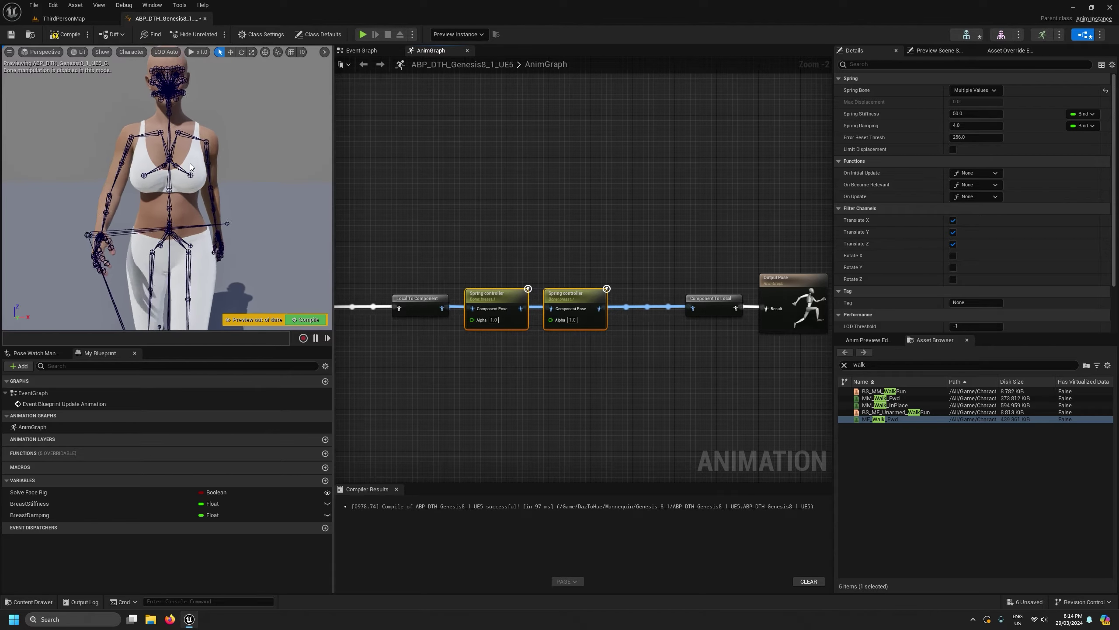
click(11, 35)
click(205, 18)
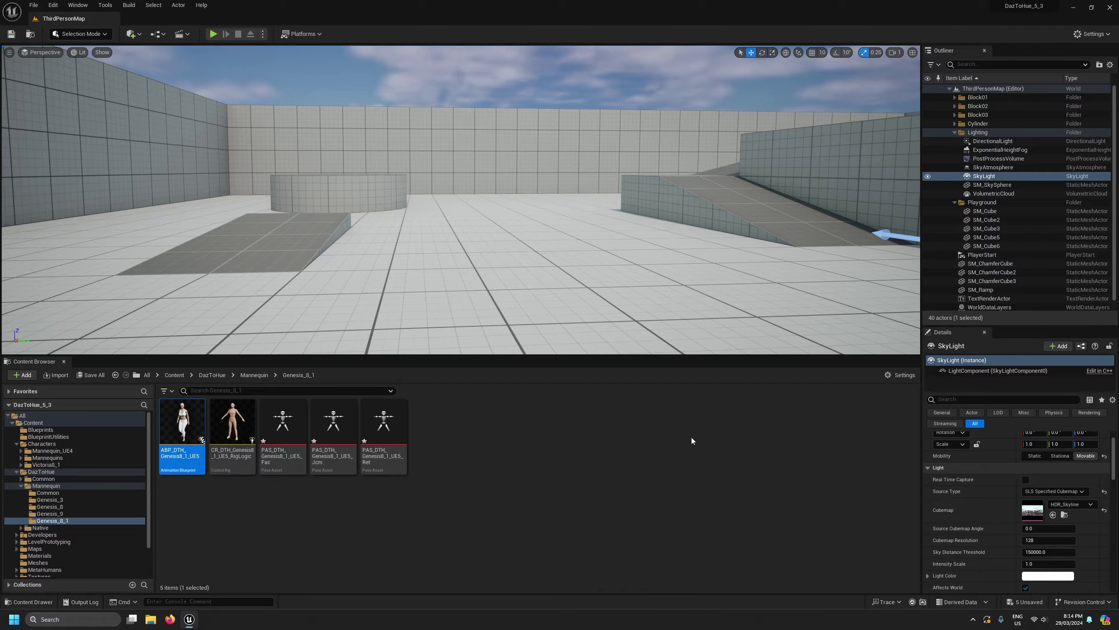
Choose ANM_Victoria81PhyPoseAsset.fbx from the Exports Victoria81 folder for import into the Victoria8_1 character folder.
click(21, 464)
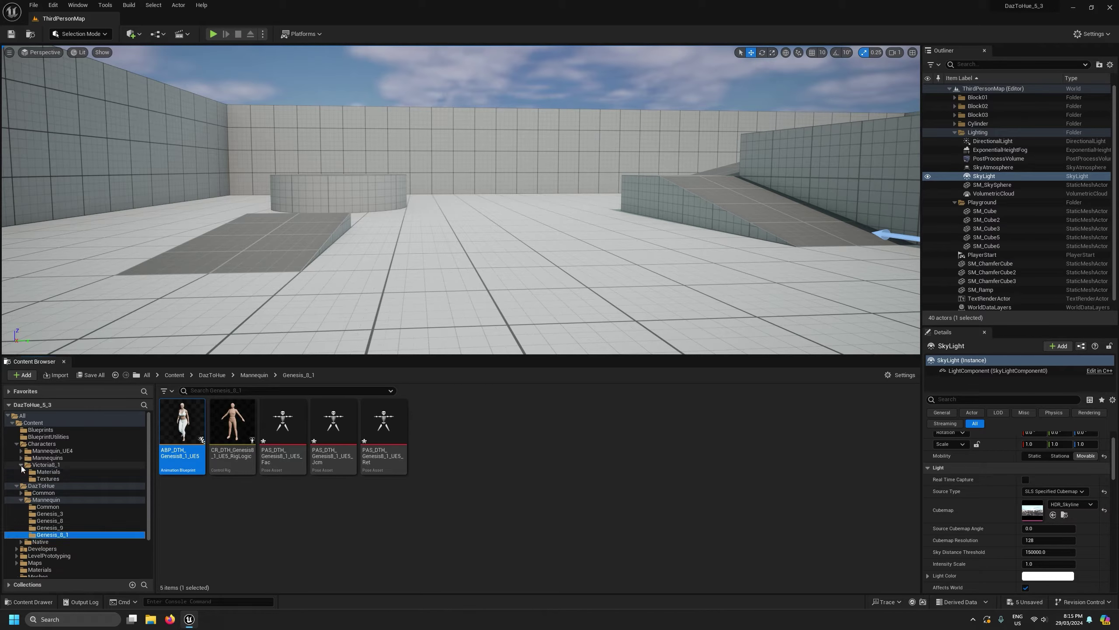
click(44, 465)
right_click(359, 436)
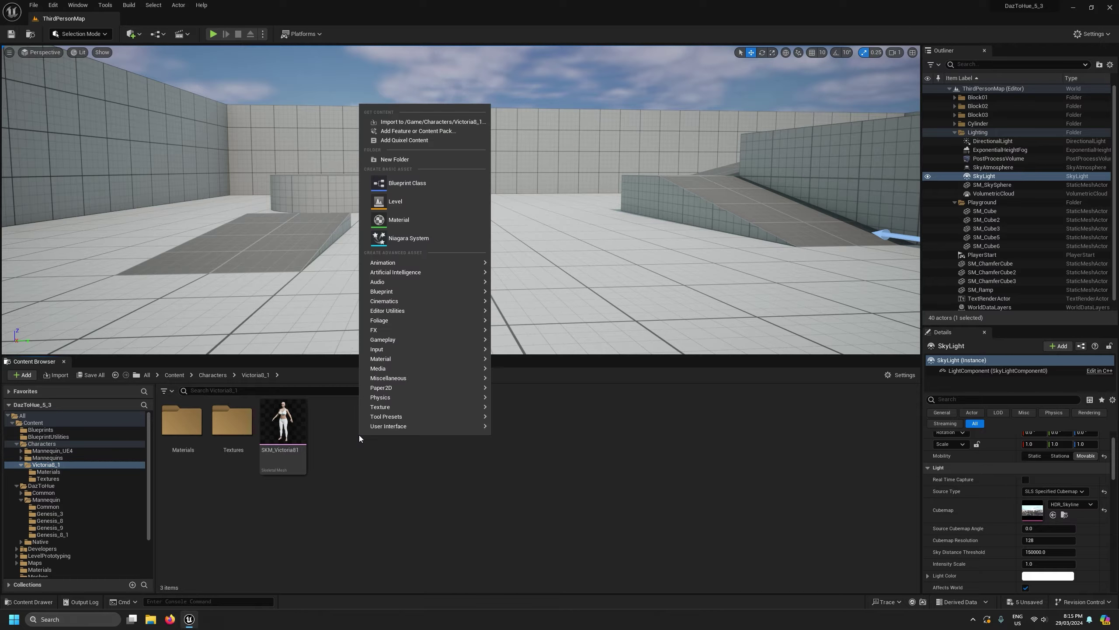
click(442, 121)
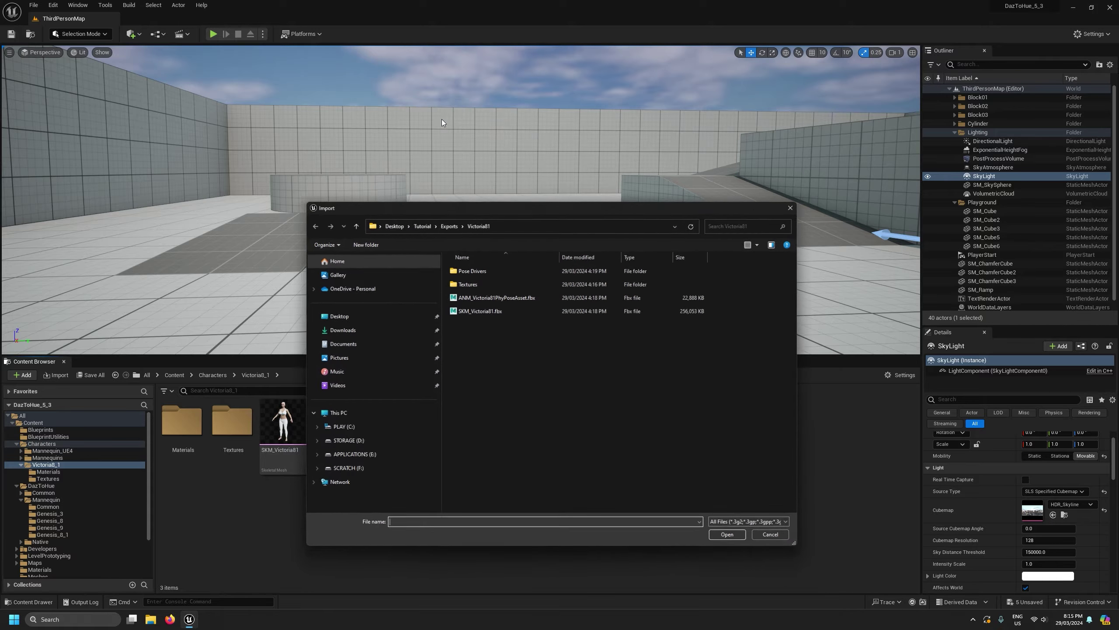
click(491, 296)
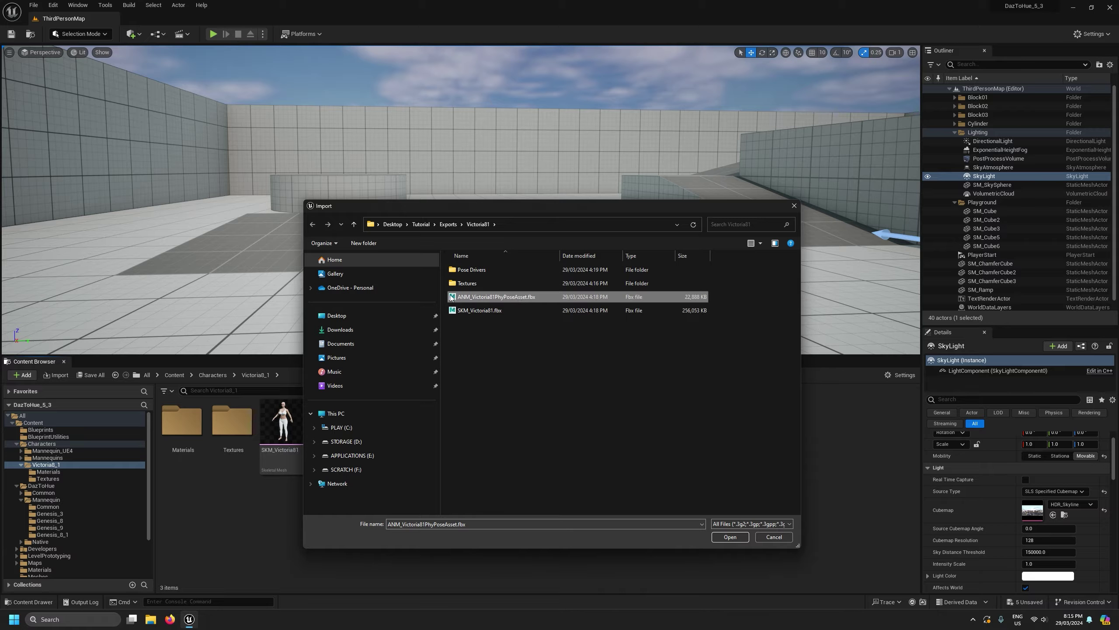
double_click(476, 298)
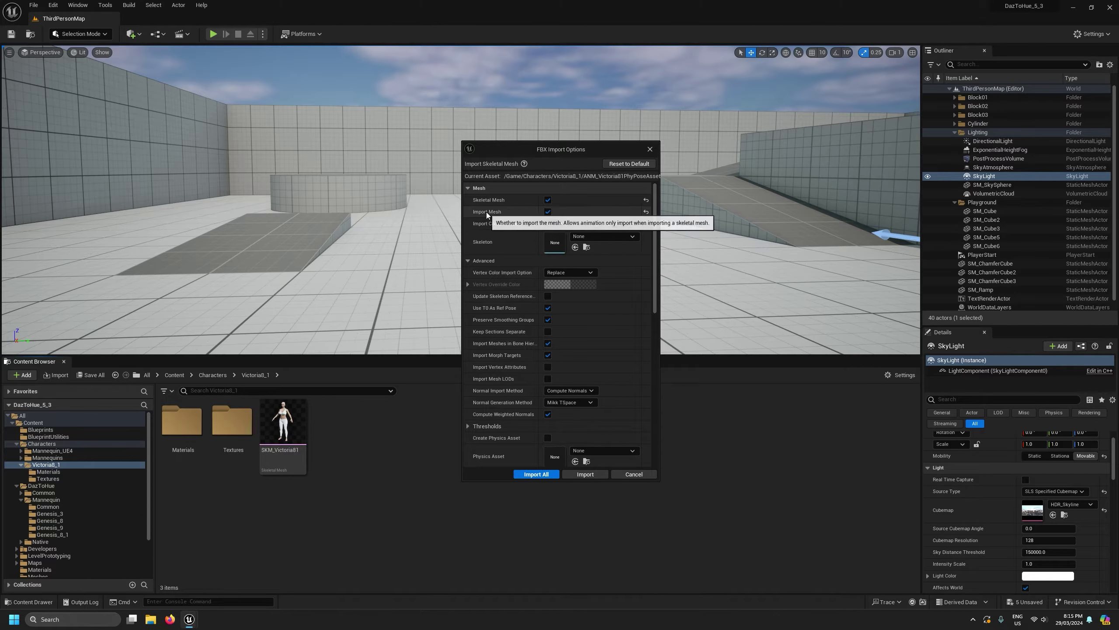
Turn off mesh import, assign the SK_Mannequin skeleton, and import the FBX as an animation.
click(548, 212)
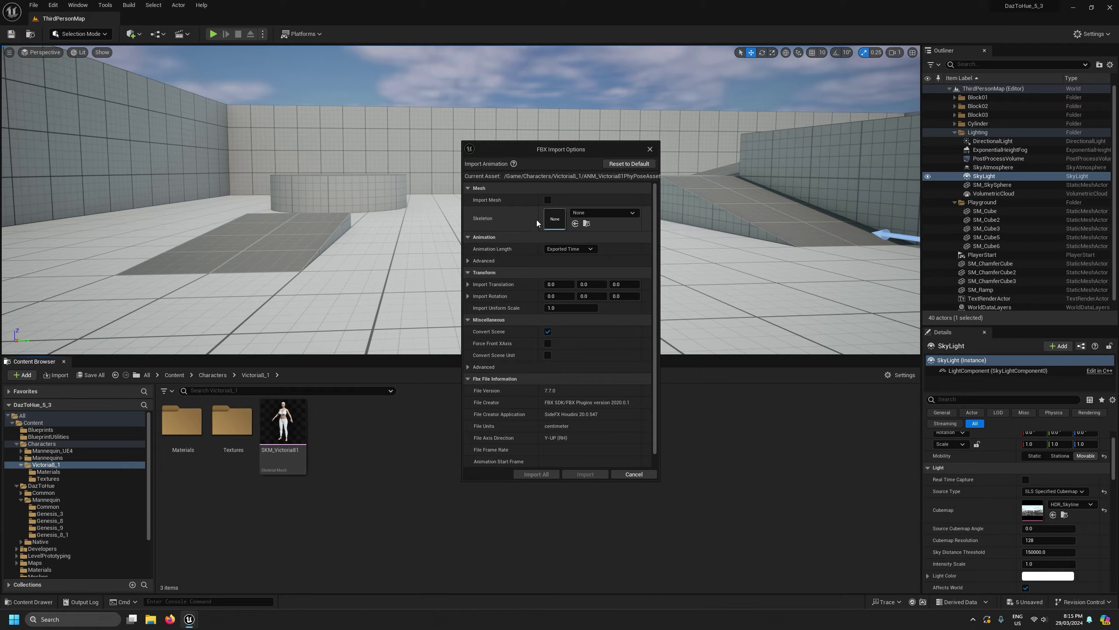
click(606, 213)
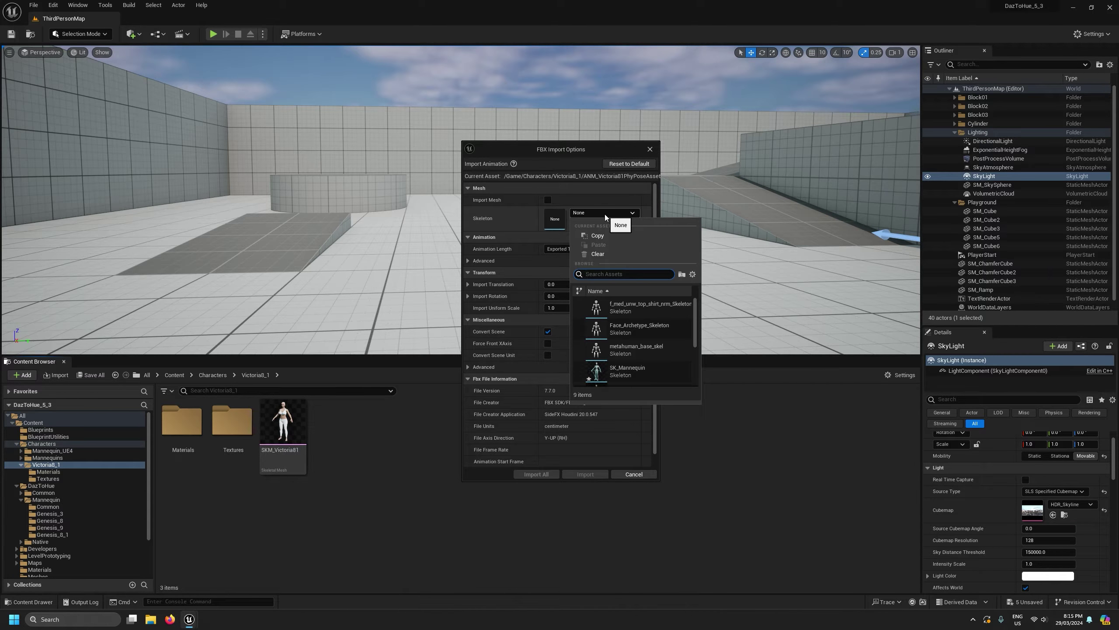
click(627, 374)
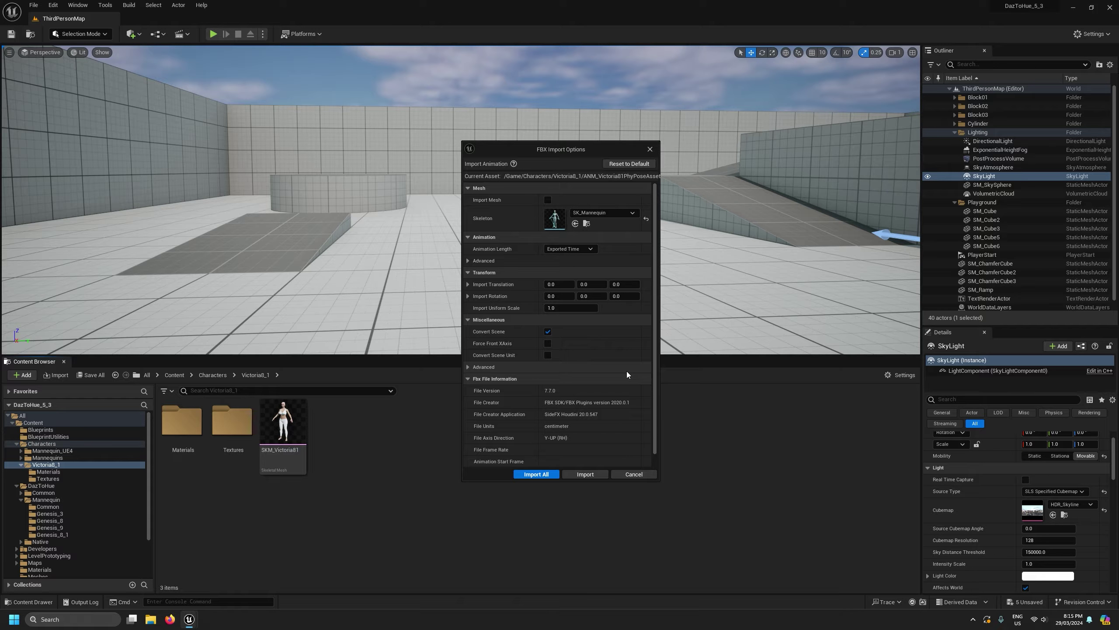
click(536, 474)
Open the imported ANM_Victoria81PhyPoseAsset animation and examine its breast and glute physics curves across the timeline.
double_click(339, 433)
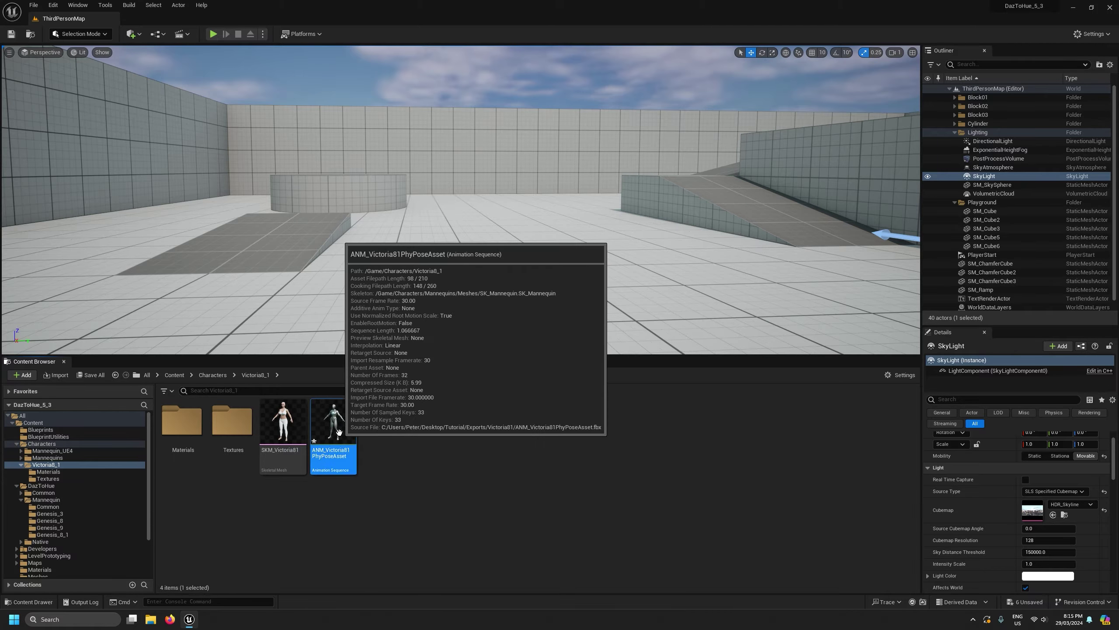
click(543, 387)
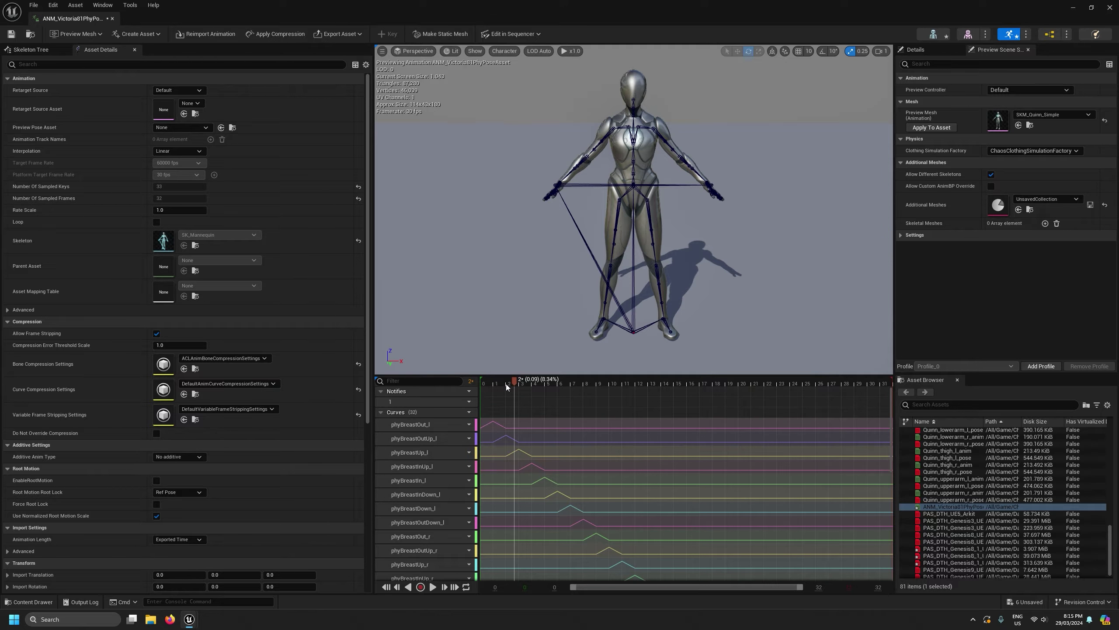
drag(495, 382, 490, 383)
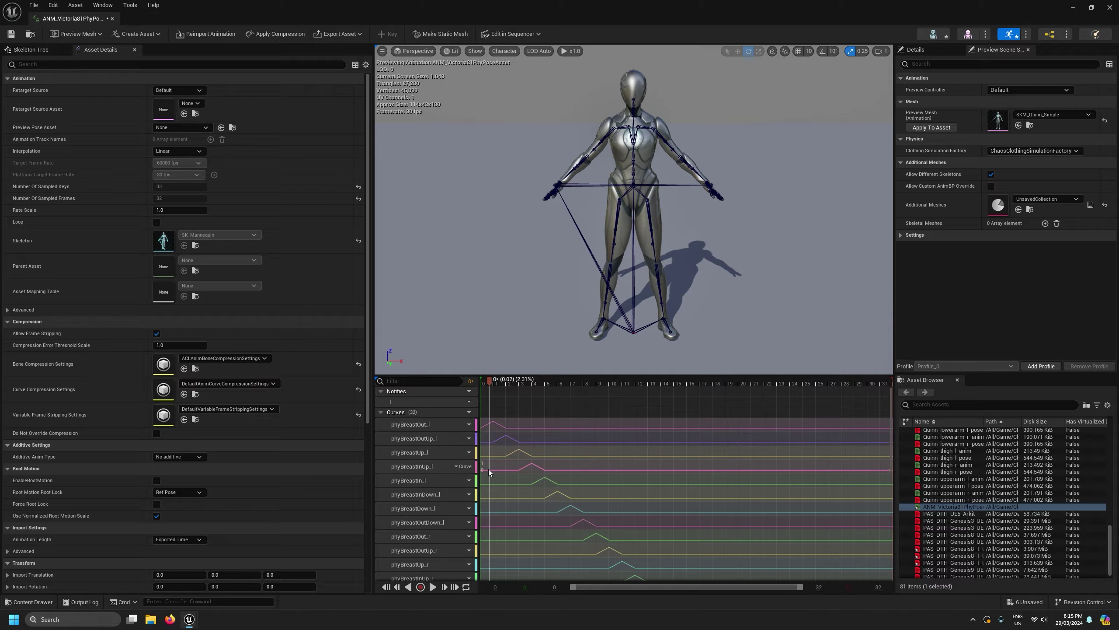
scroll(442, 499, down, 10)
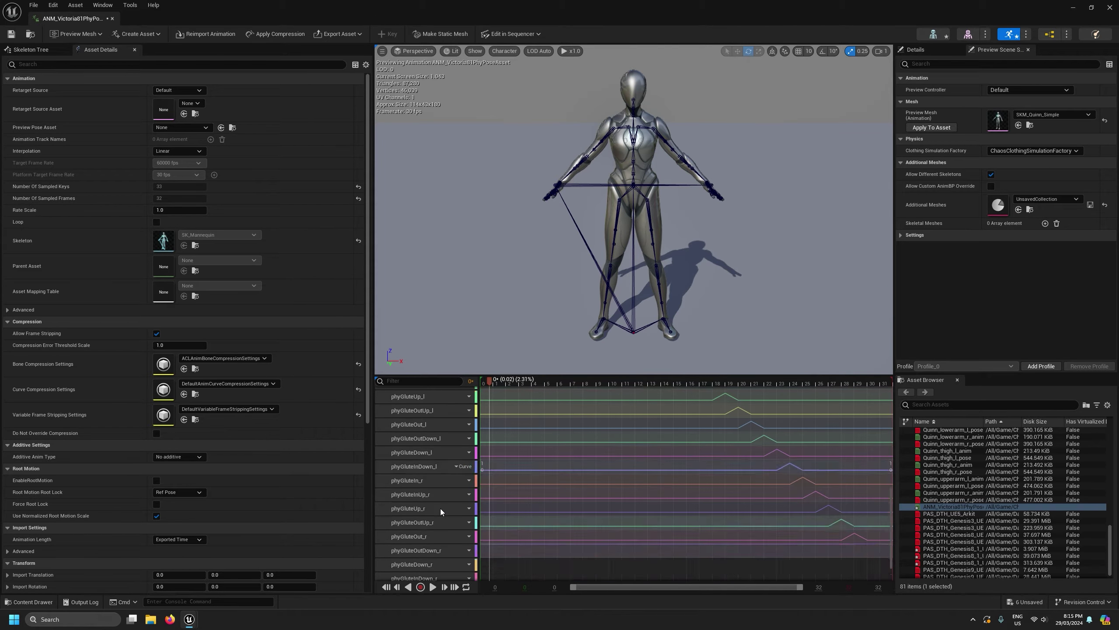
scroll(440, 509, up, 10)
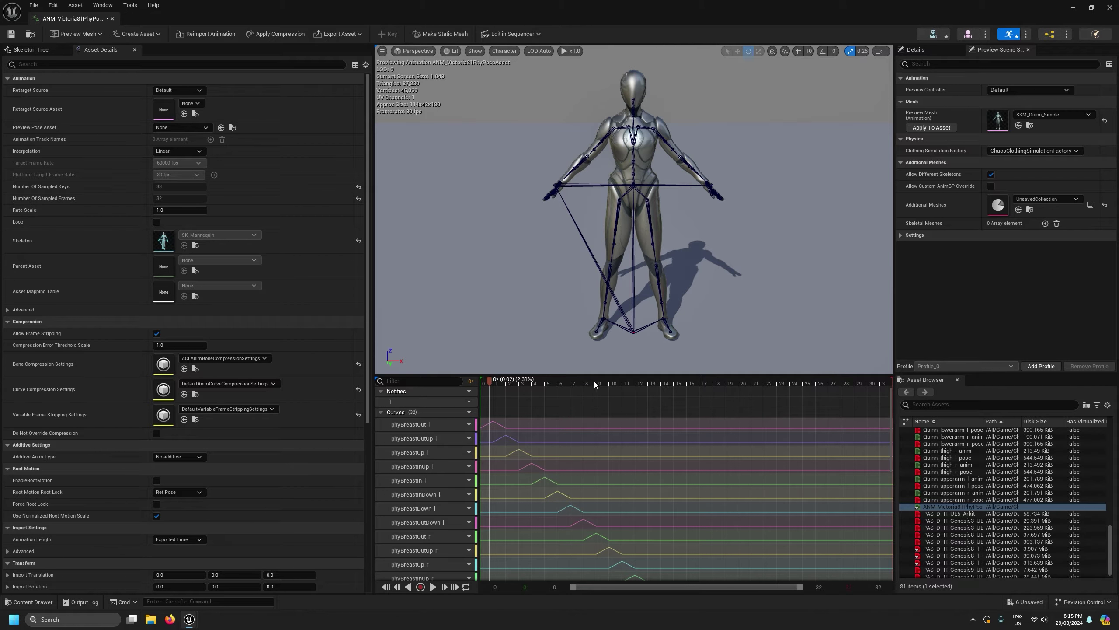
scroll(428, 441, down, 3)
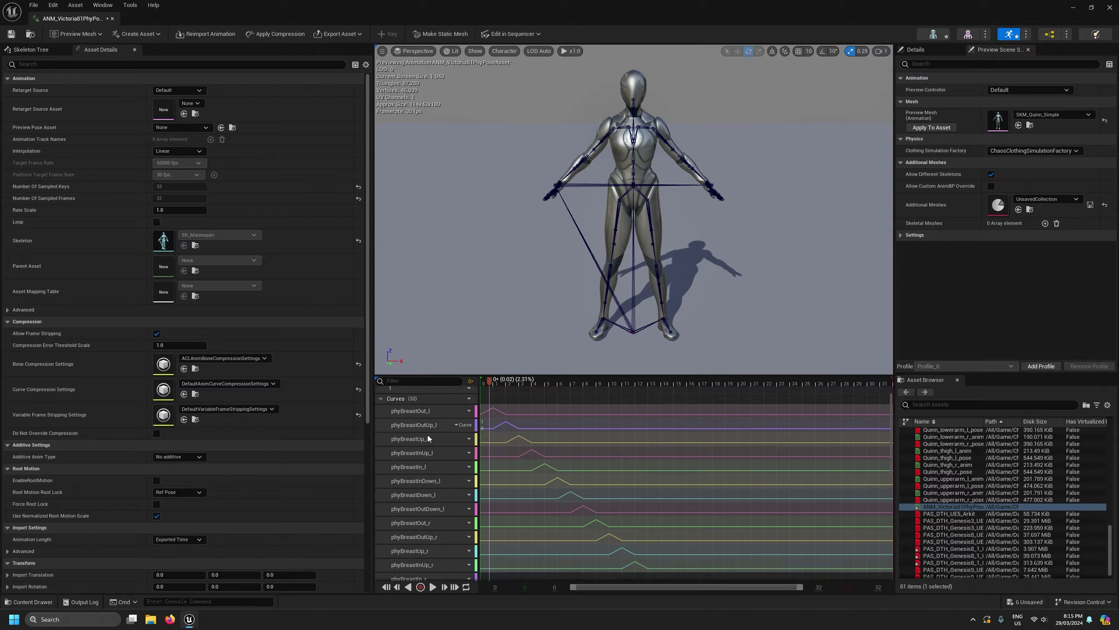
scroll(428, 441, down, 5)
scroll(428, 447, up, 8)
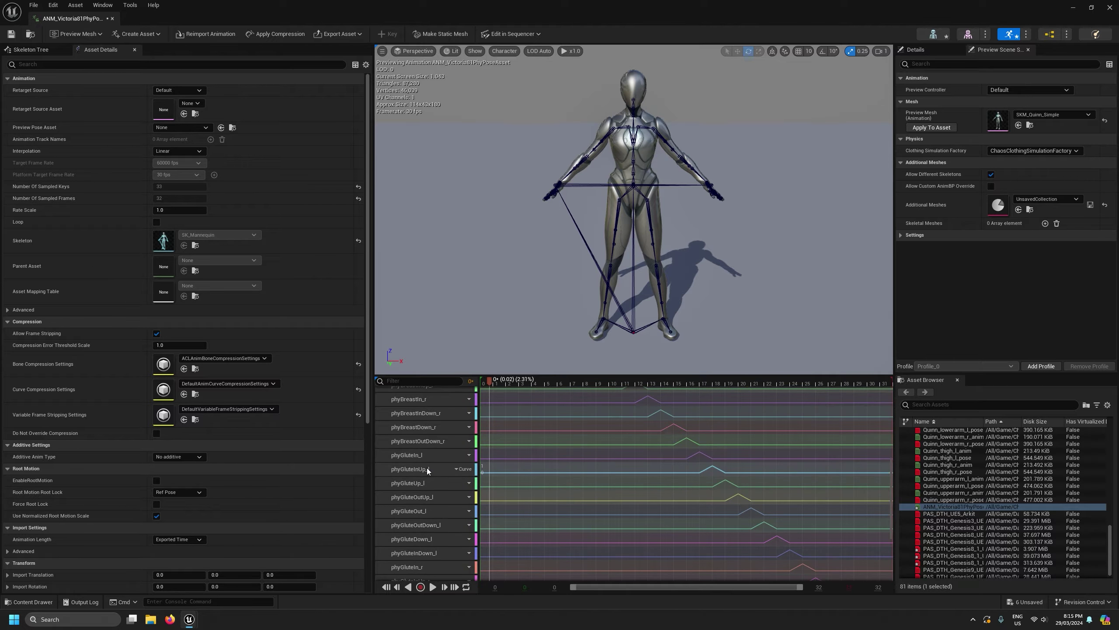
scroll(426, 468, up, 1)
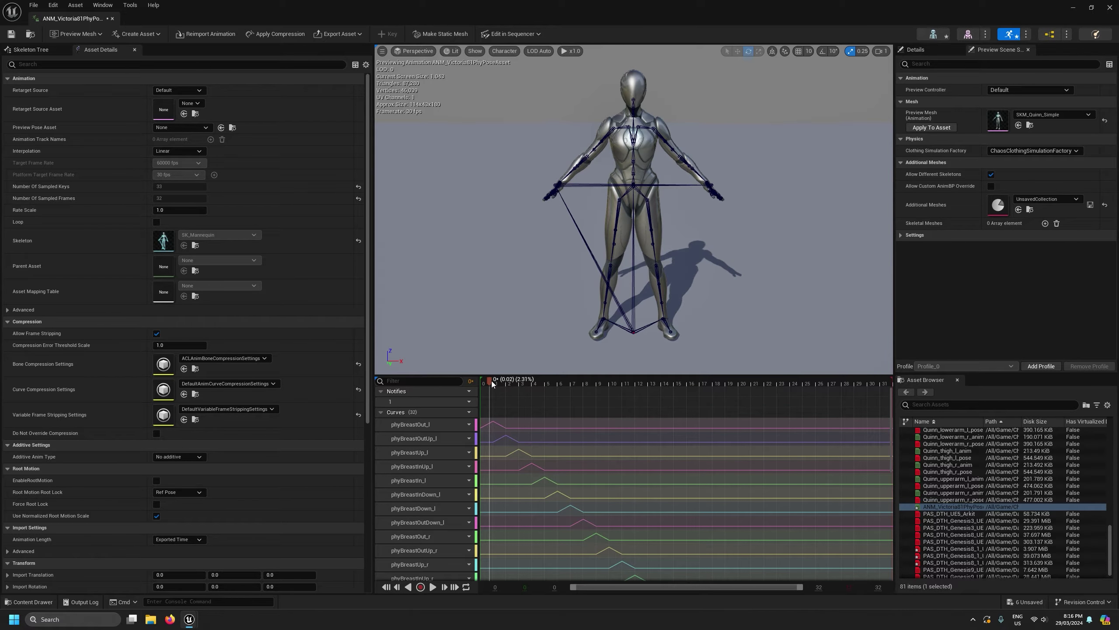
drag(507, 381, 573, 381)
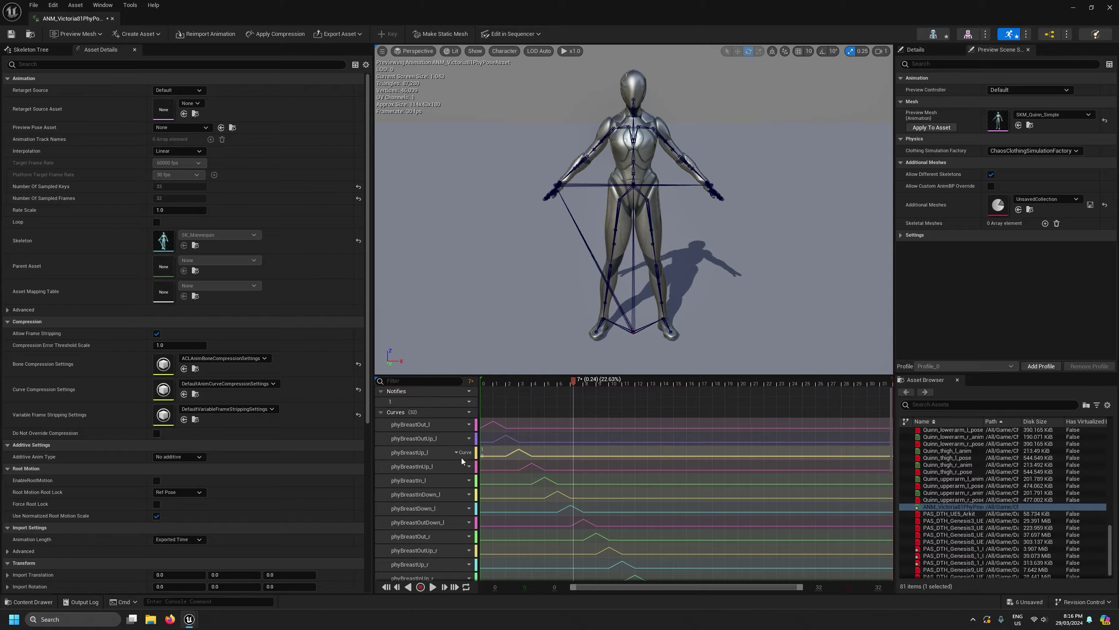
drag(504, 382, 473, 387)
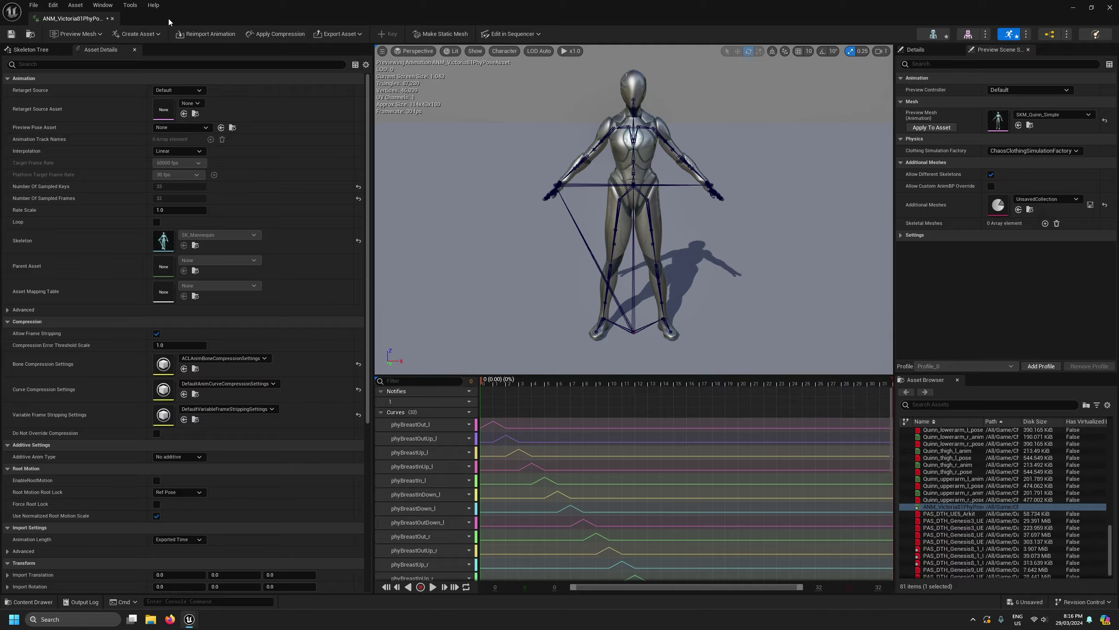
Create a pose asset from the current animation in the Victoria8_1 folder, name it PAS_Victoria81_Phy, and save it.
click(149, 35)
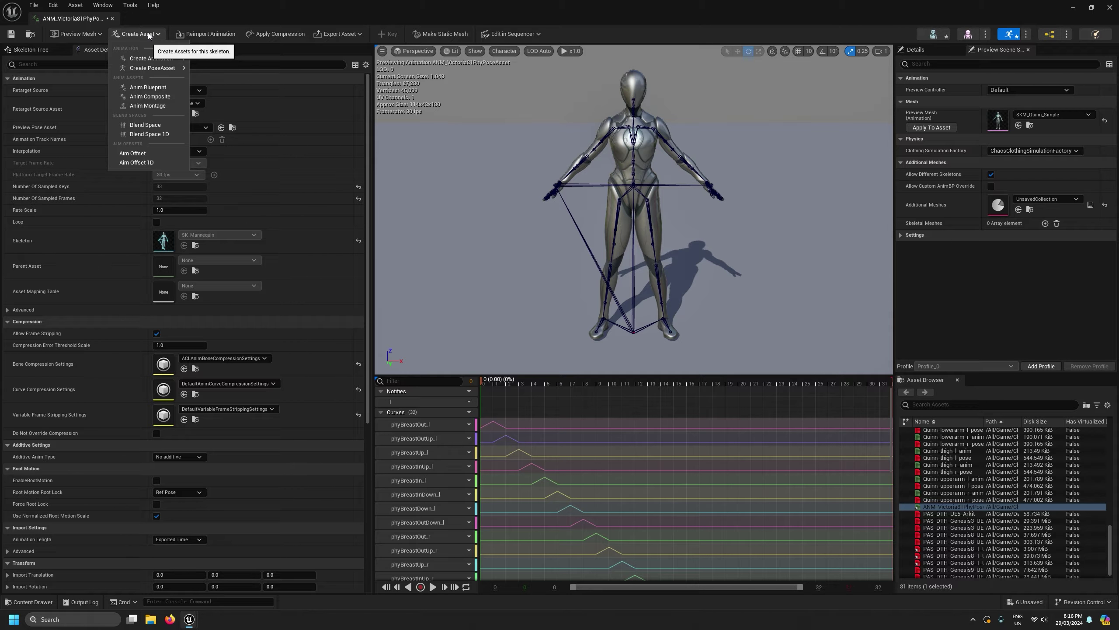
mouse_move(153, 67)
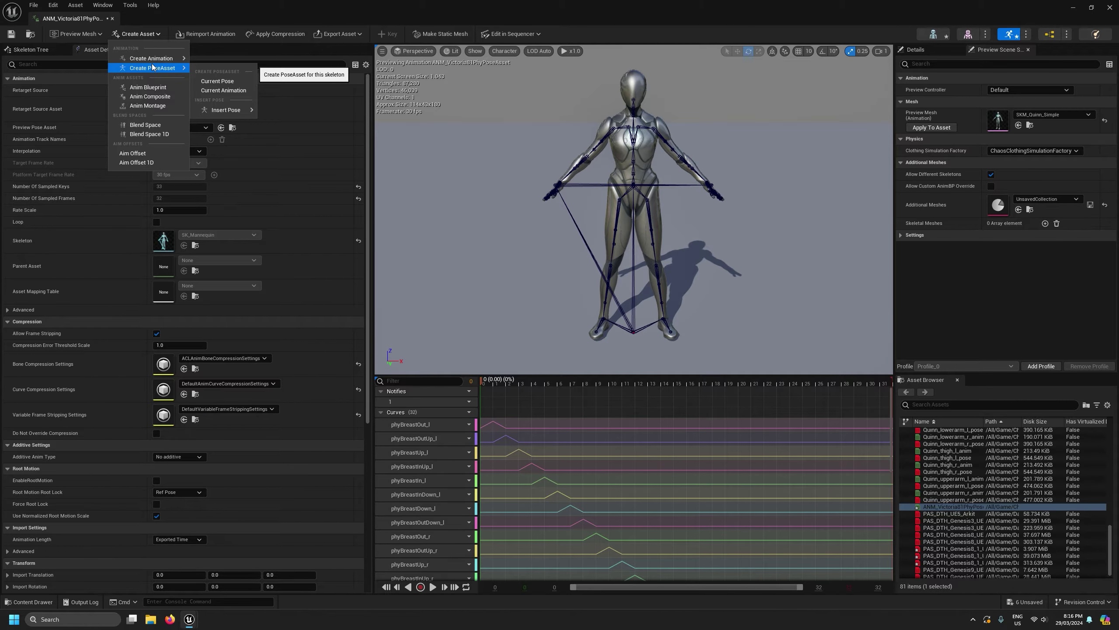
click(223, 91)
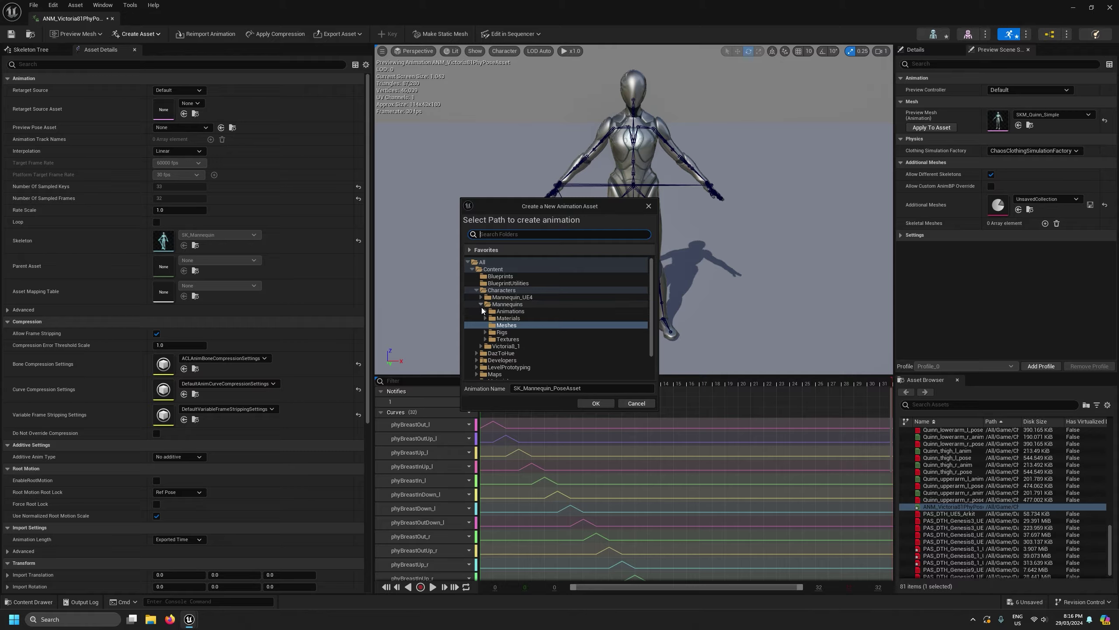
click(504, 346)
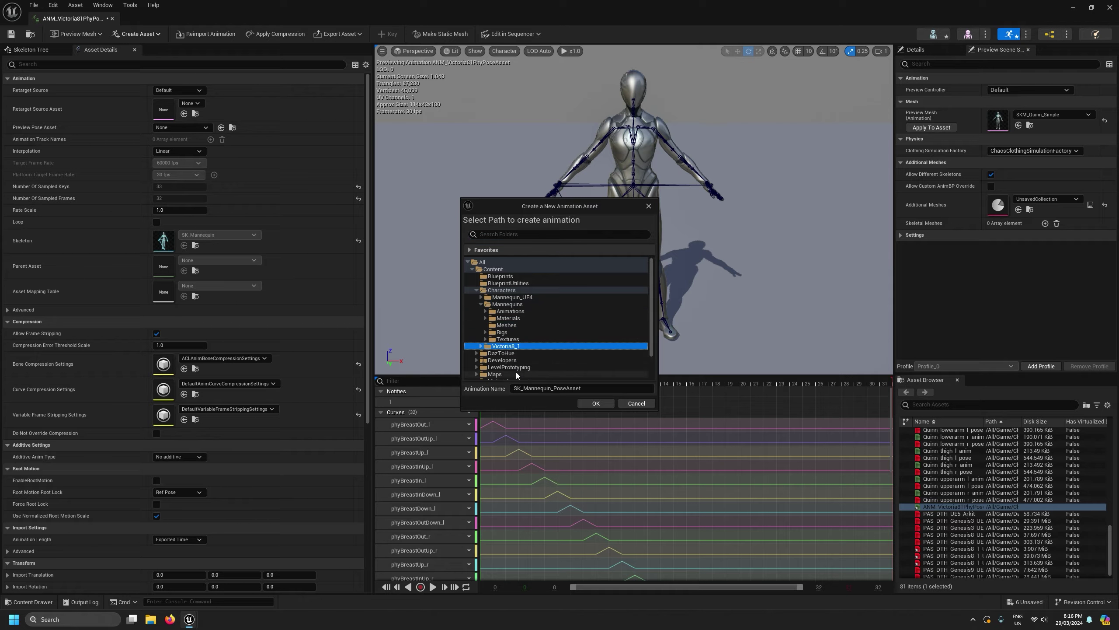
click(520, 388)
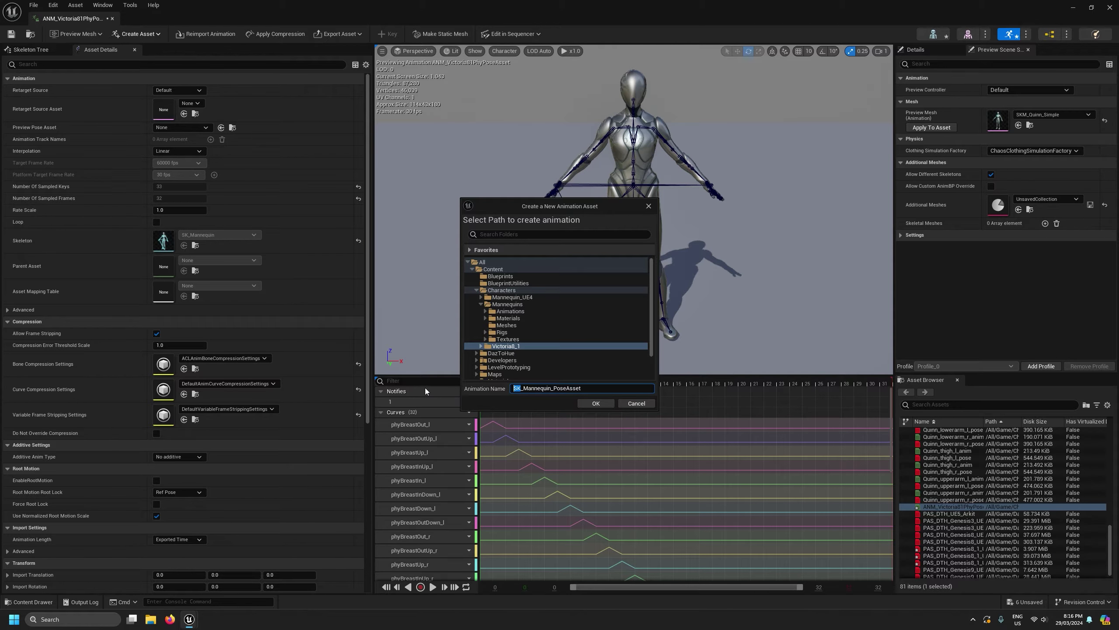
key(BackSpace)
key(BackSpace)
text(PAS_Victoria81_Pyh)
key(shift+End)
key(Delete)
click(592, 404)
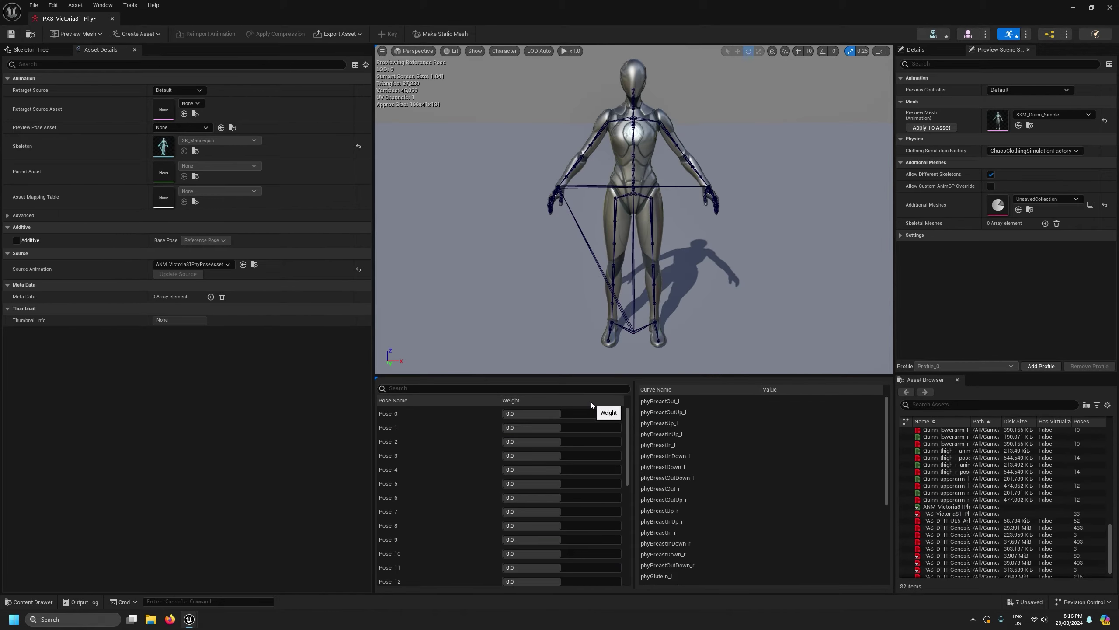
key(ctrl+s)
Switch to File Explorer, open PhyPoseAssetNames.txt from the Victoria81 exports, copy all its pose names, and return to Unreal.
click(152, 620)
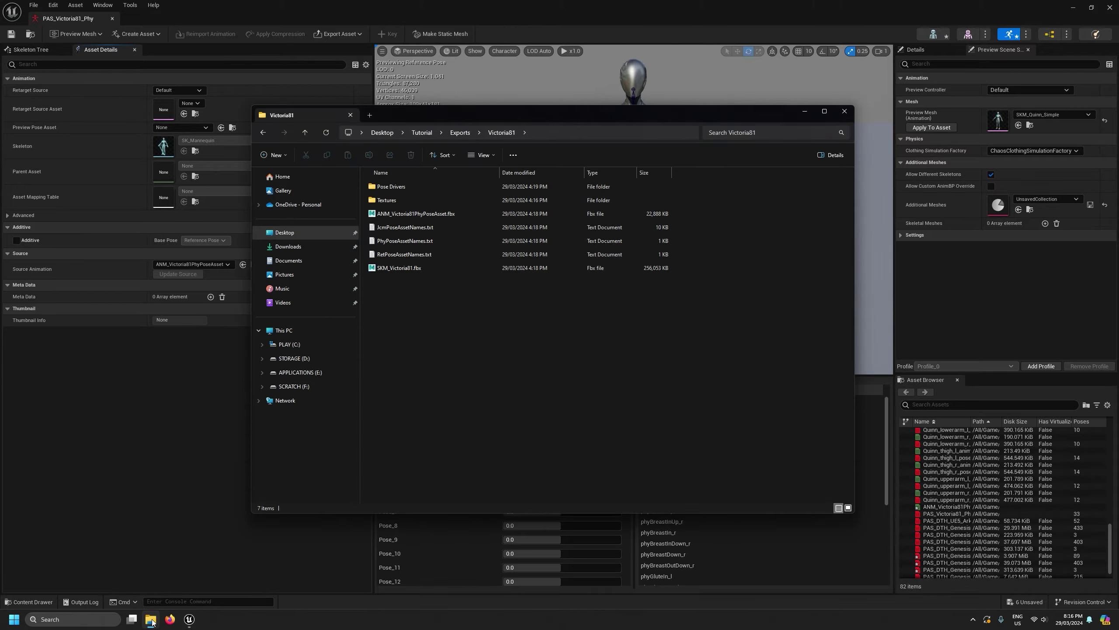
click(404, 243)
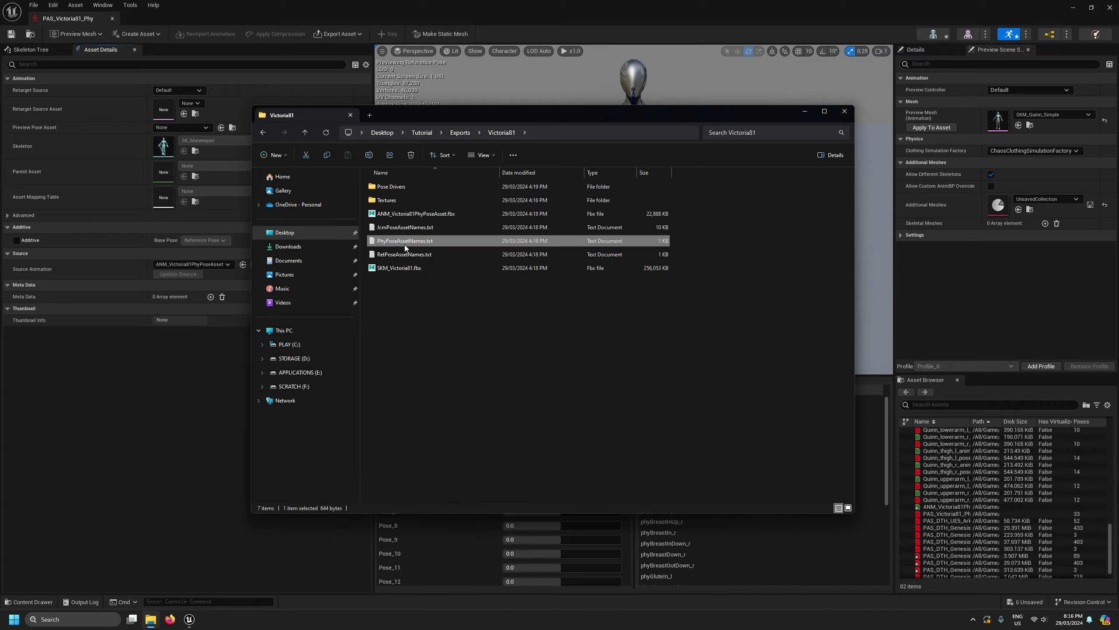
drag(460, 124, 738, 132)
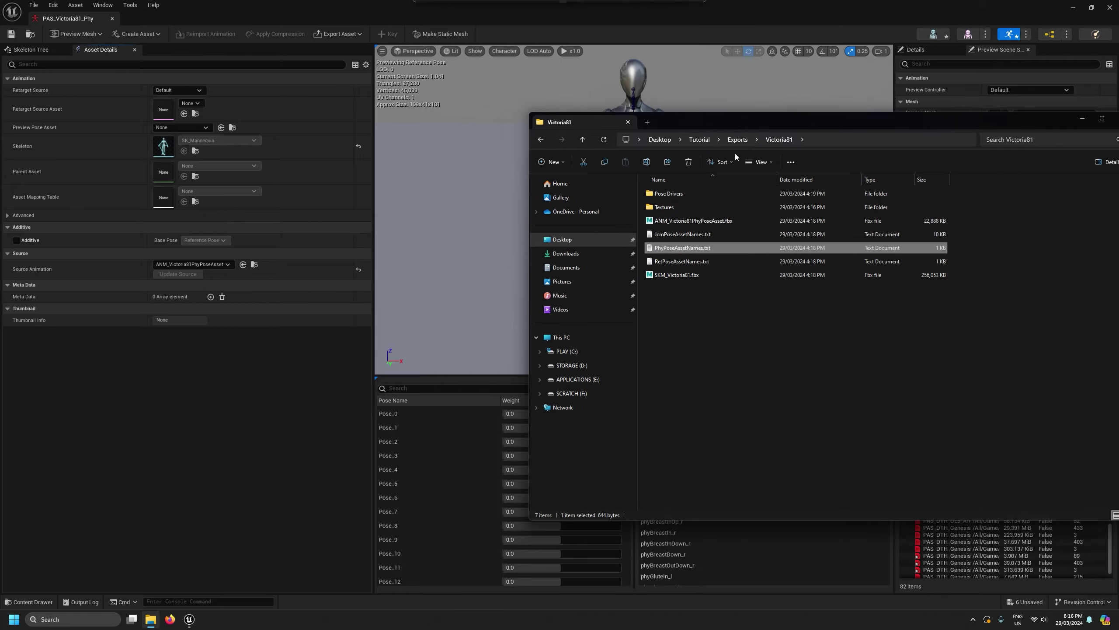
double_click(689, 249)
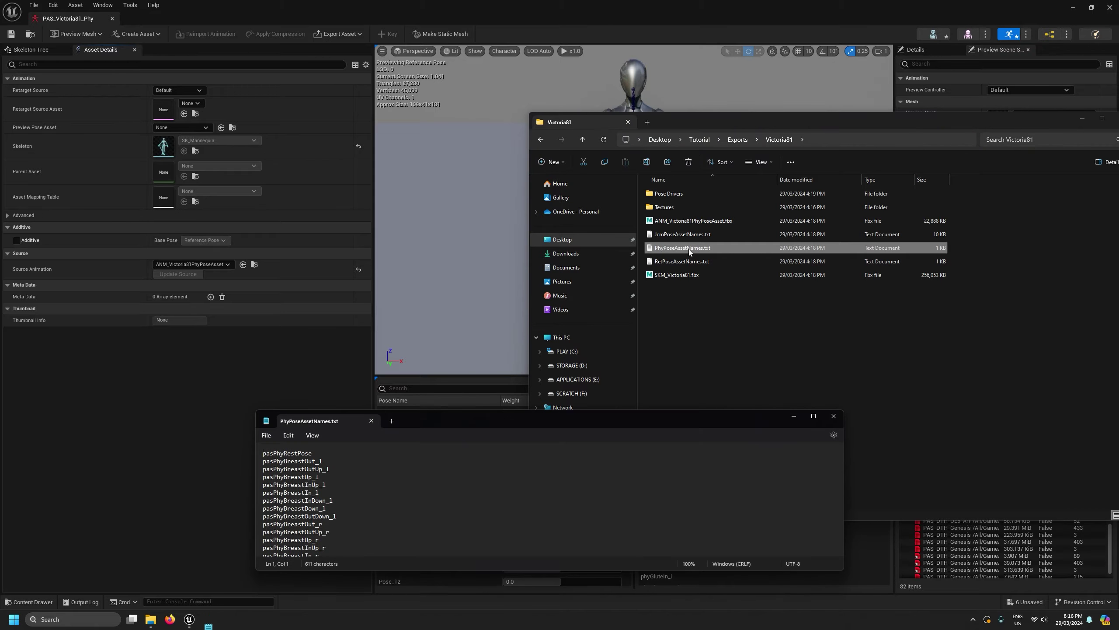
key(ctrl+a)
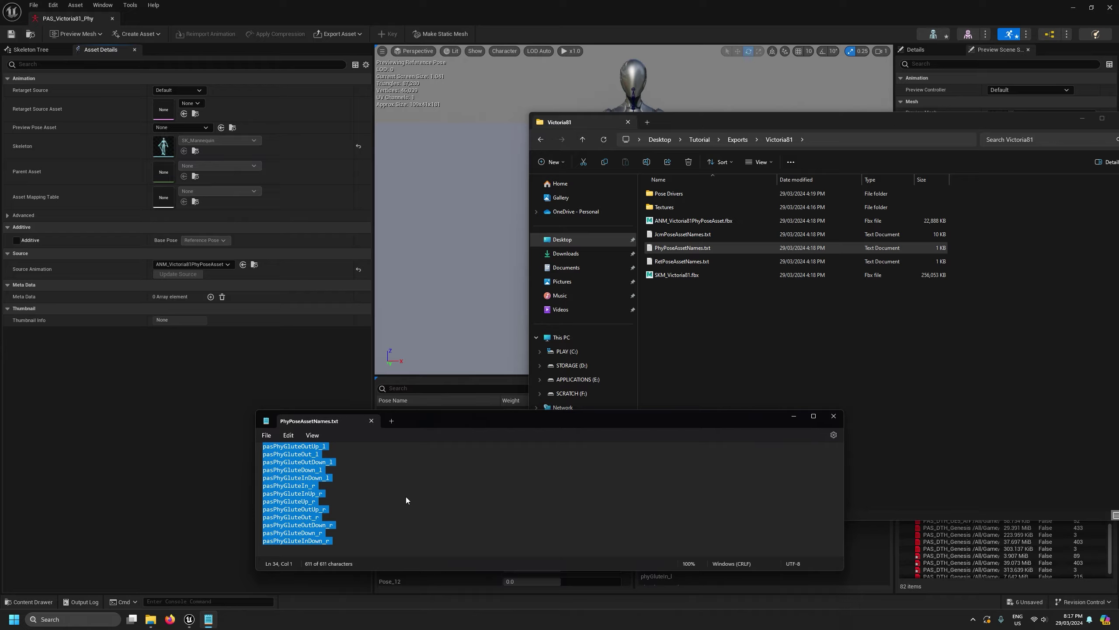
click(402, 11)
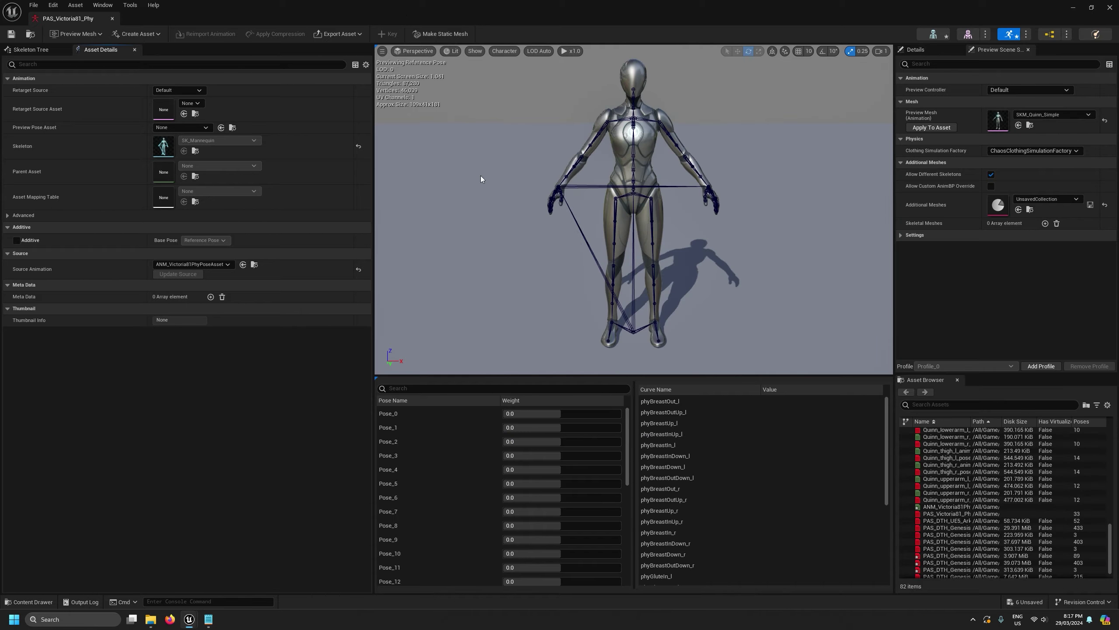
Paste all pose names from the clipboard into the pose asset, save it, and locate it in the Content Browser.
right_click(404, 400)
click(422, 408)
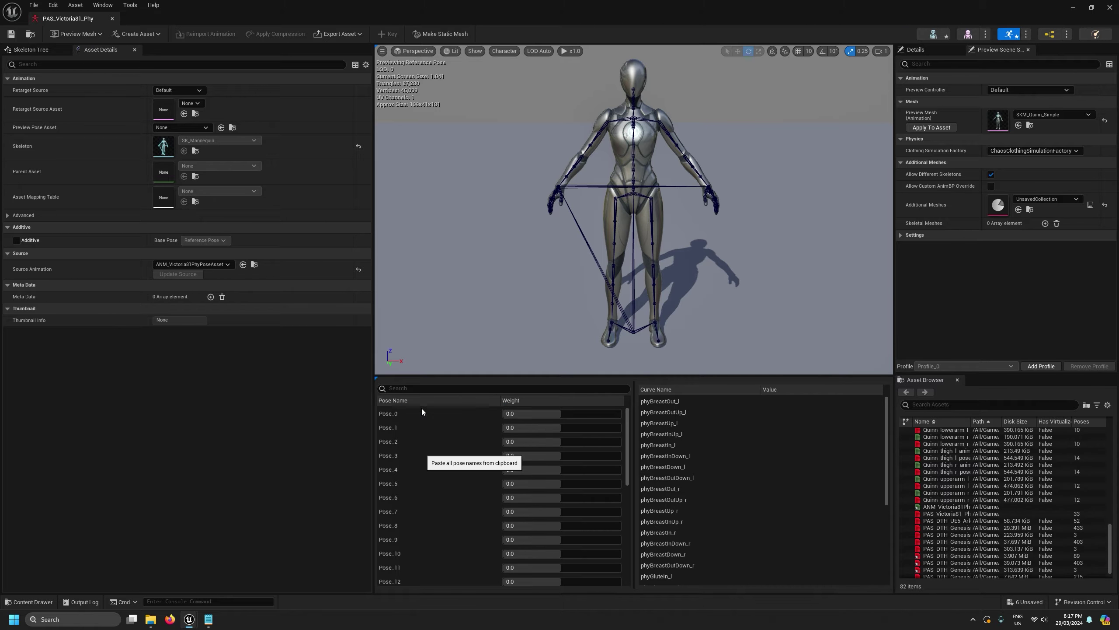
click(11, 33)
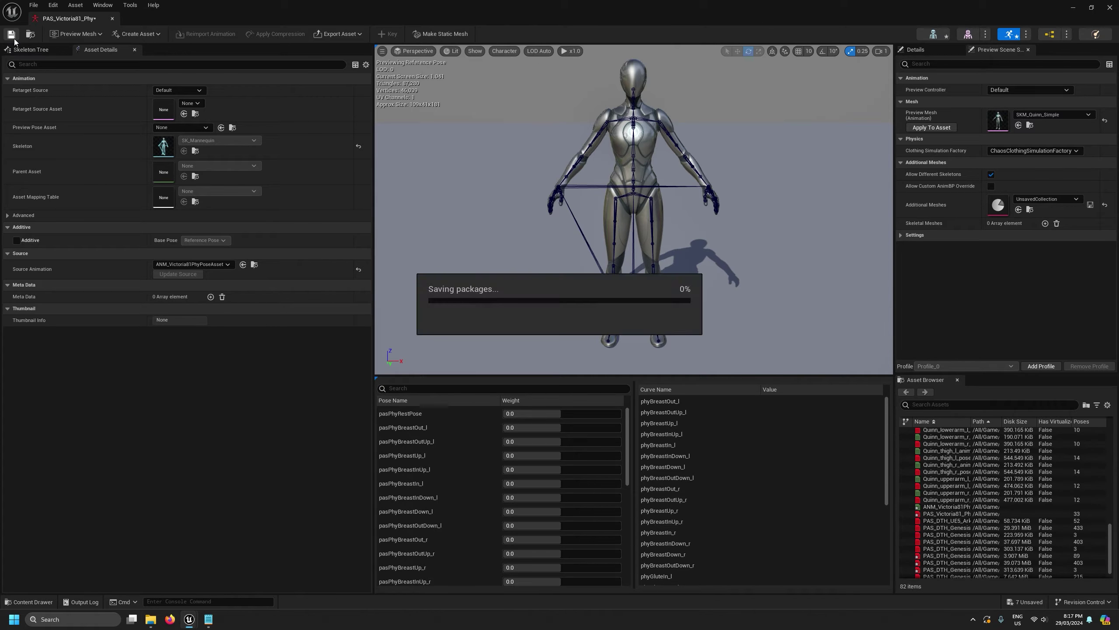
click(31, 34)
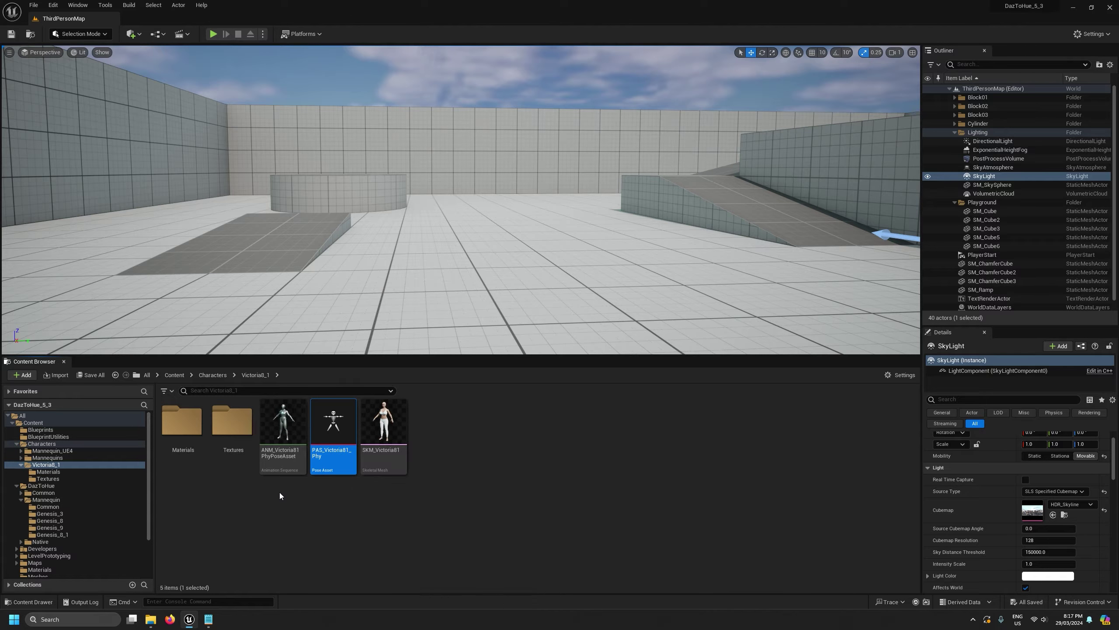
Force-delete the ANM_Victoria81PhyPoseAsset animation from the Victoria8_1 folder and save all unsaved assets.
click(280, 432)
right_click(281, 432)
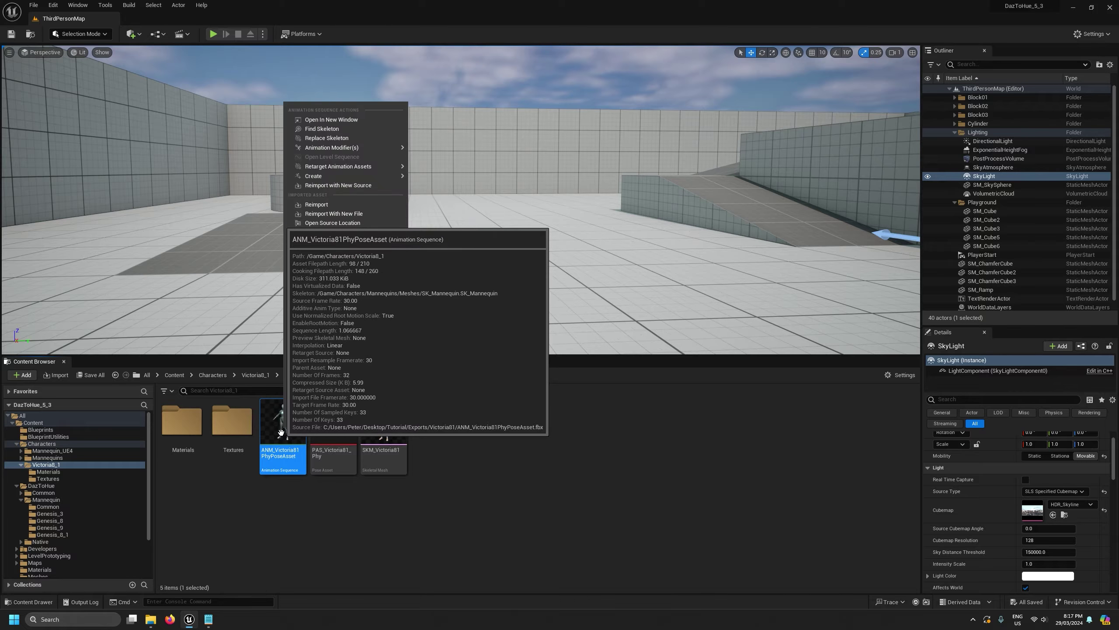
click(335, 278)
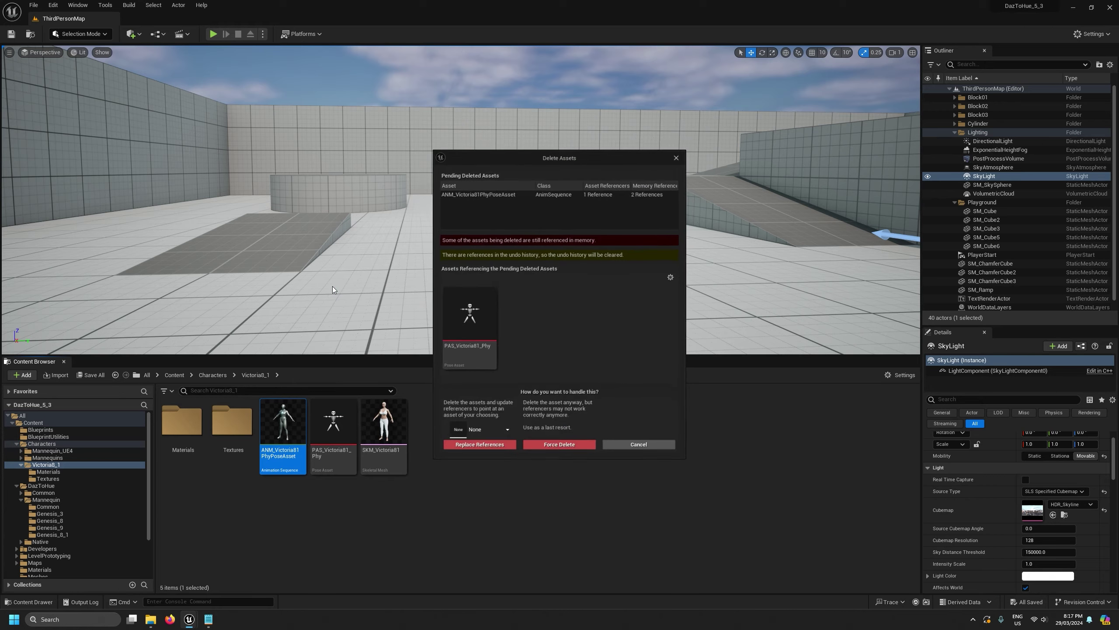
click(537, 455)
click(34, 5)
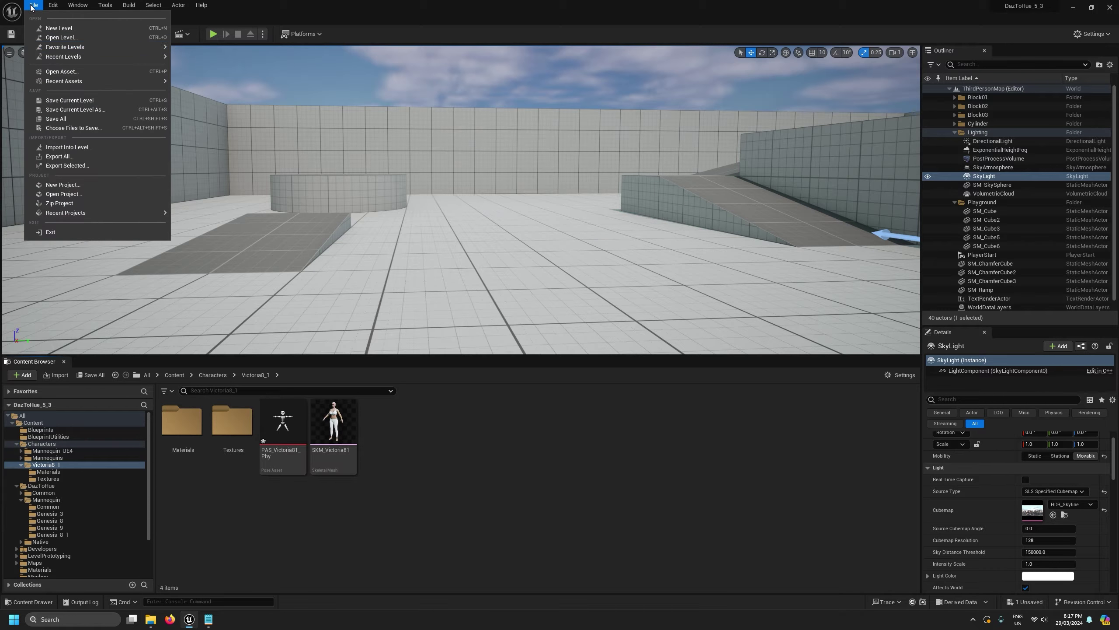
click(63, 118)
click(283, 429)
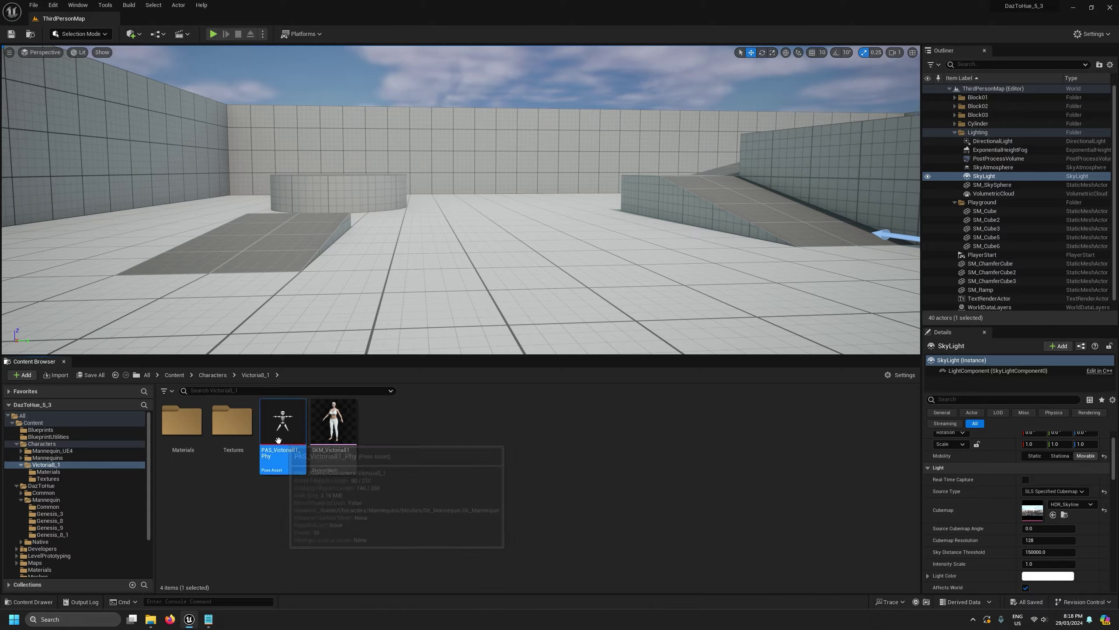
Open the ABP_DTH_Genesis8_1_UE5 animation blueprint from the Genesis_8_1 folder and go to the output end of its AnimGraph.
click(49, 535)
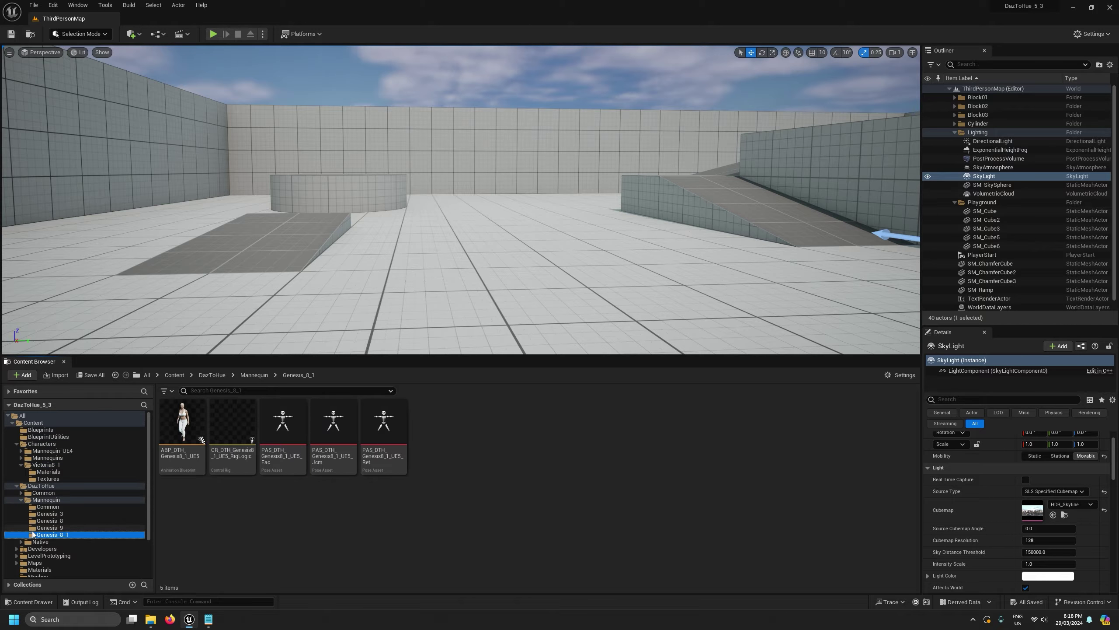
click(178, 434)
double_click(175, 420)
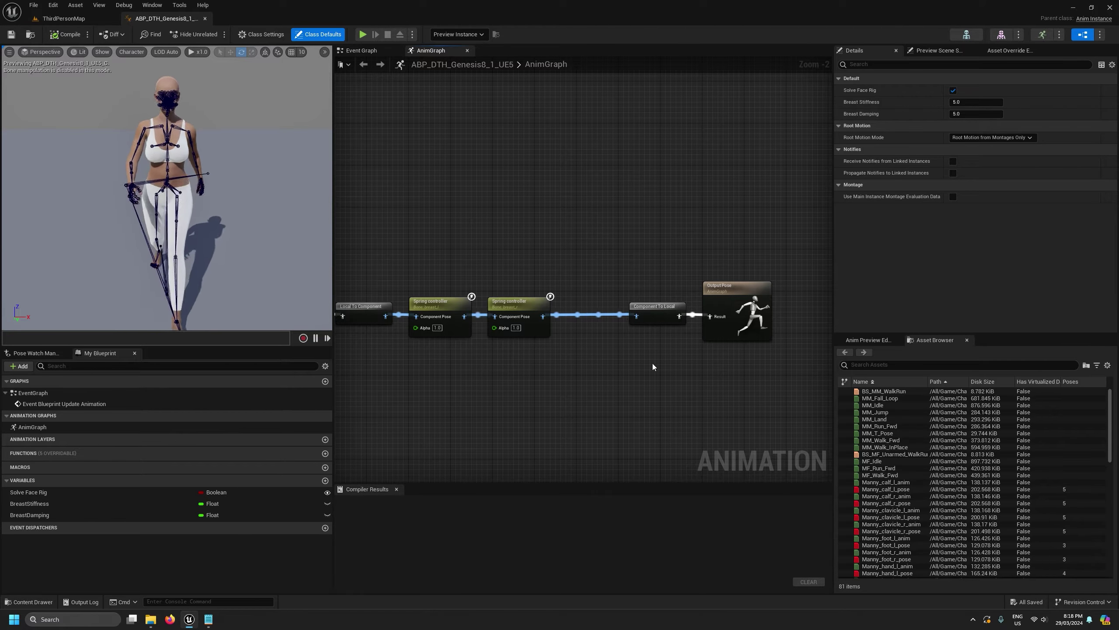
right_drag(652, 366, 550, 358)
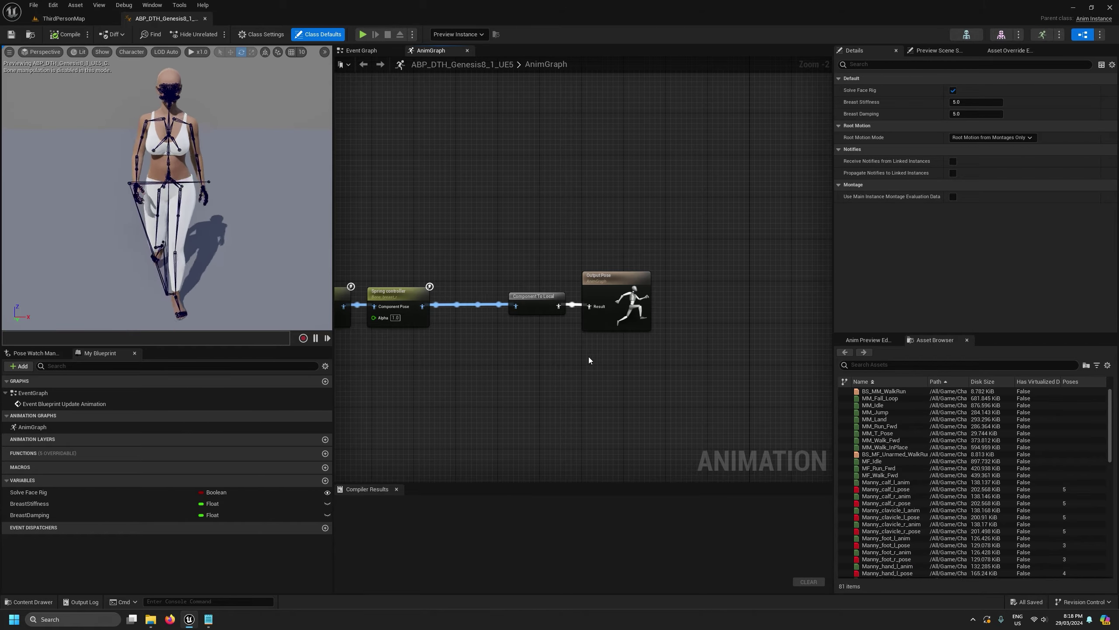
Switch to File Explorer, open phy_breast_l_0.txt in the Victoria81 export's Pose Drivers/Phys folder, and copy its whole text.
click(151, 619)
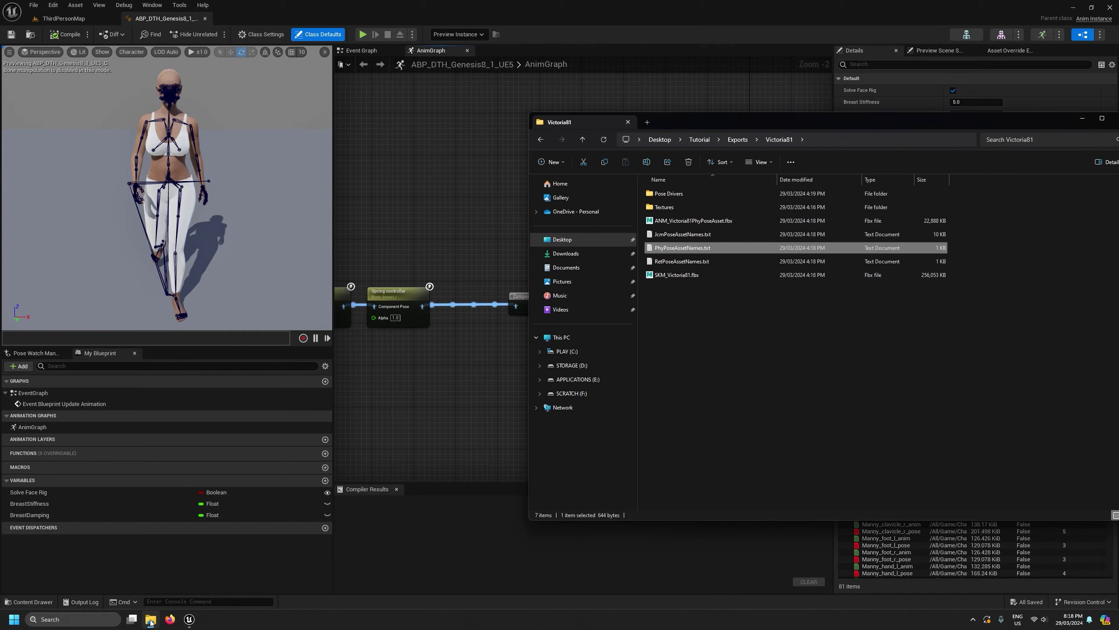
double_click(670, 193)
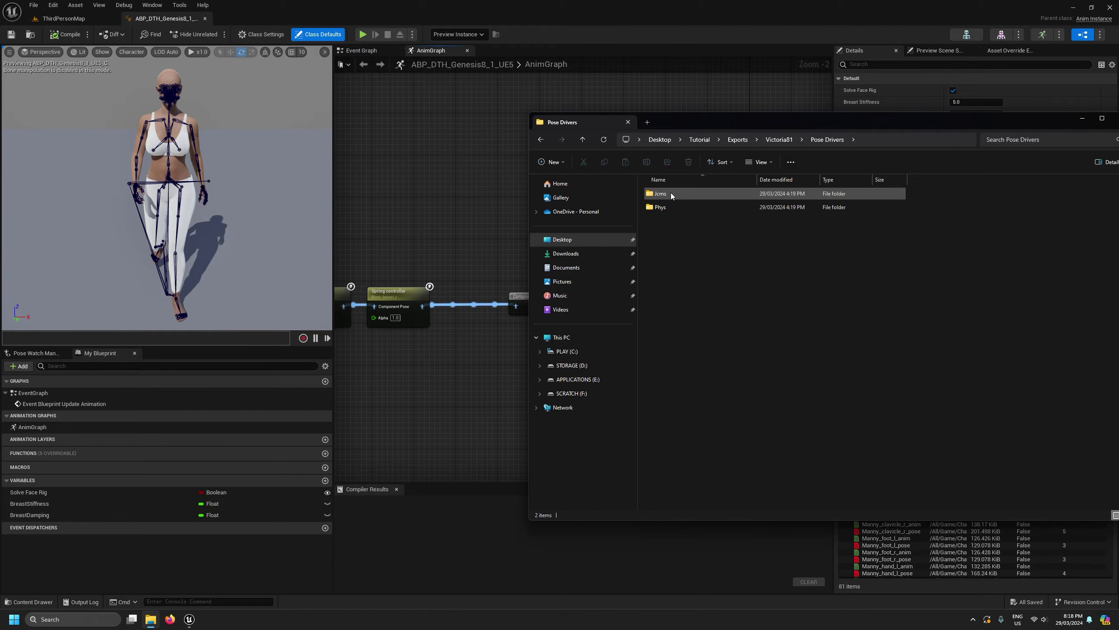
double_click(672, 206)
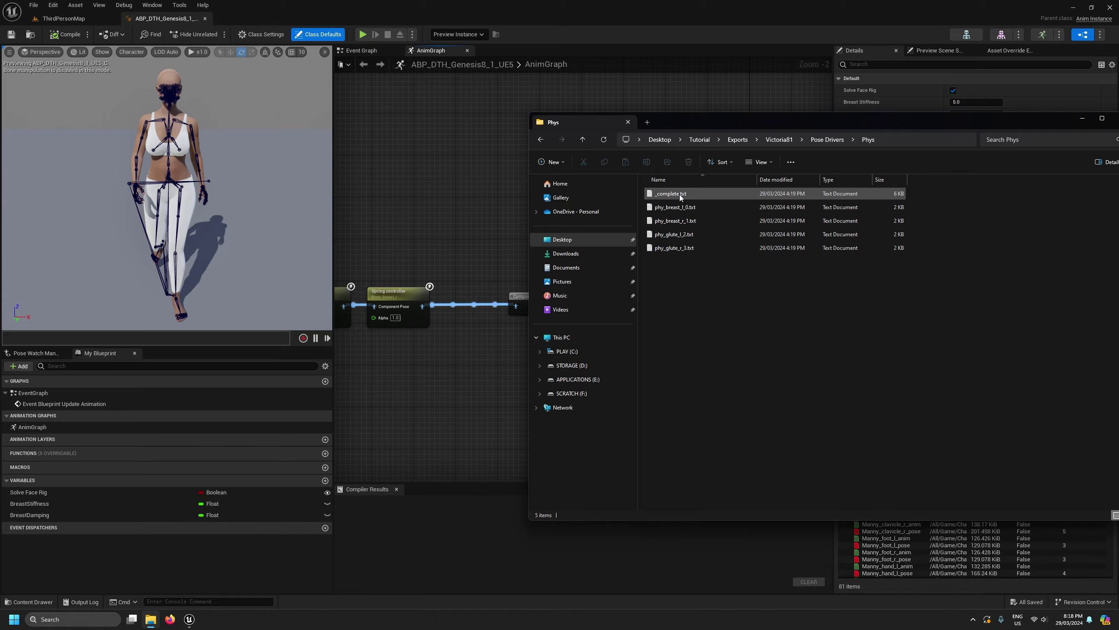
double_click(665, 210)
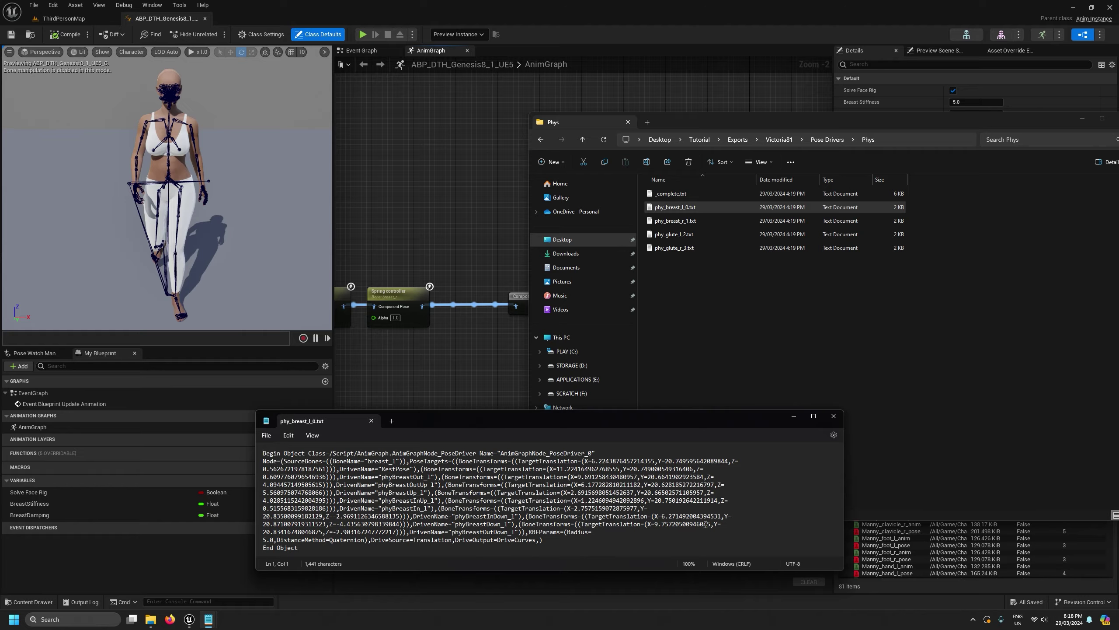
key(ctrl+a)
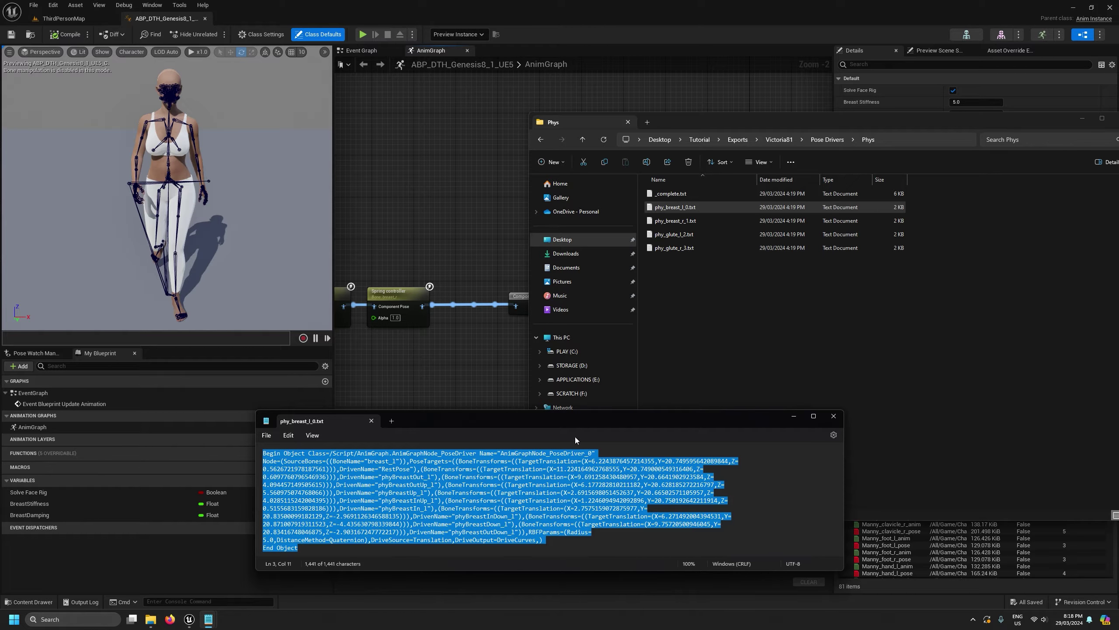
Return to Unreal and paste the copied left breast Pose Driver node into the AnimGraph below the Component To Local node.
click(493, 372)
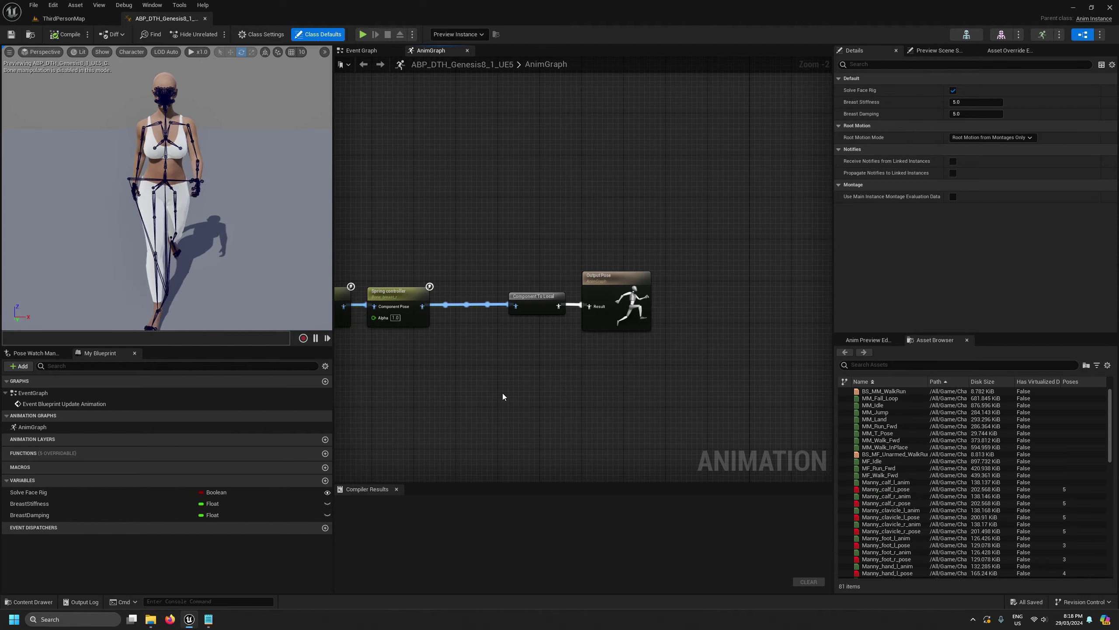
key(ctrl+v)
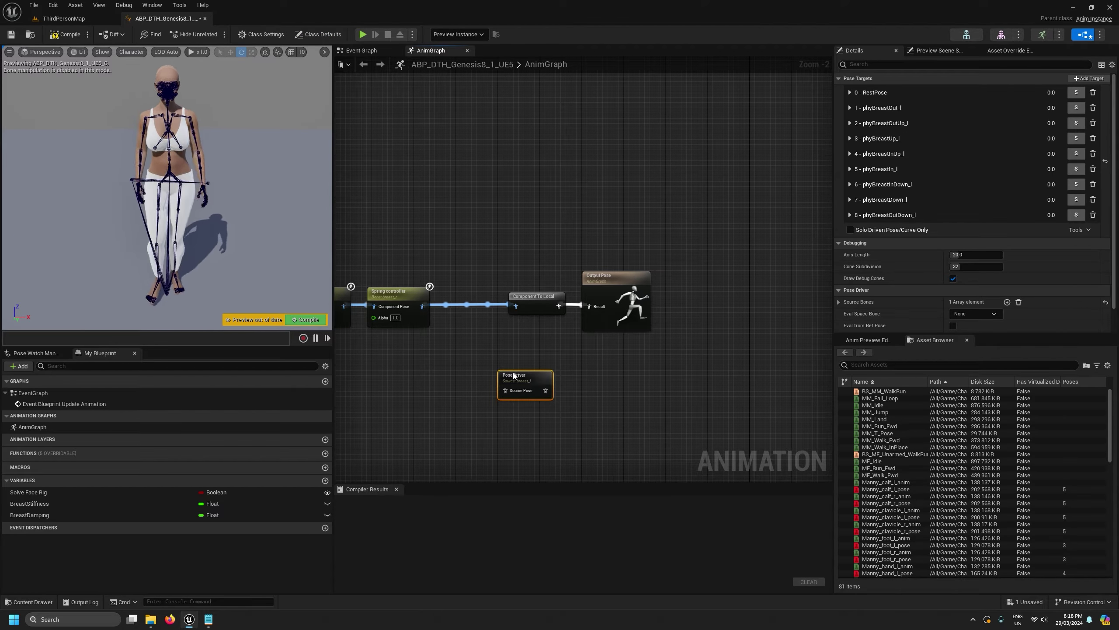
drag(521, 376, 516, 370)
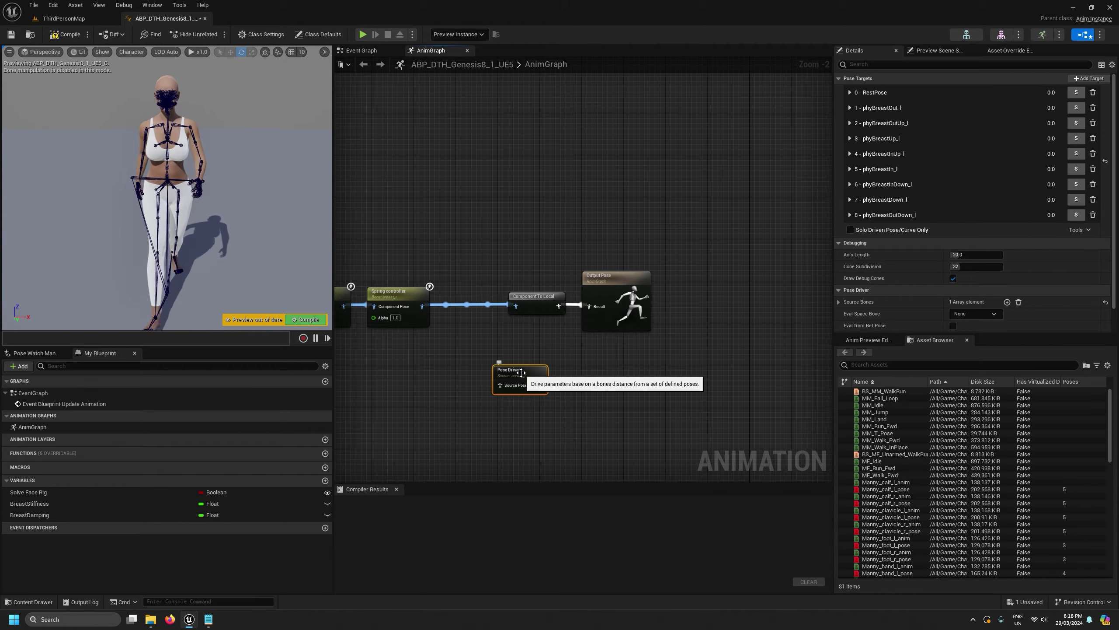
Examine the translation values and driven curves of the left breast Pose Driver's targets, from phyBreastOut_l through phyBreastInUp_l.
click(850, 108)
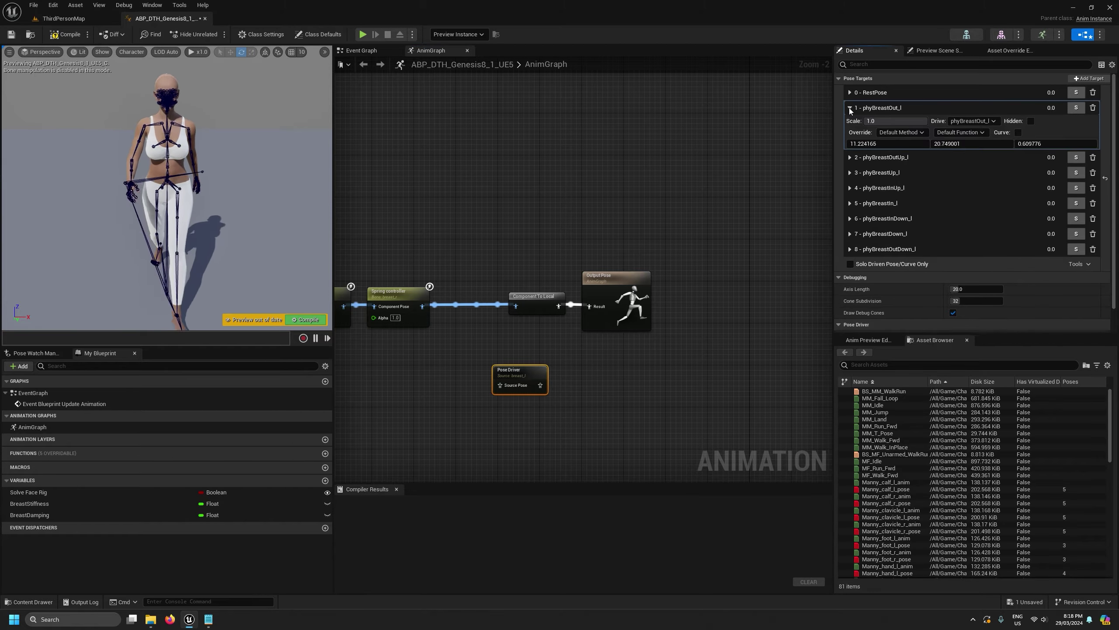
click(850, 159)
click(850, 210)
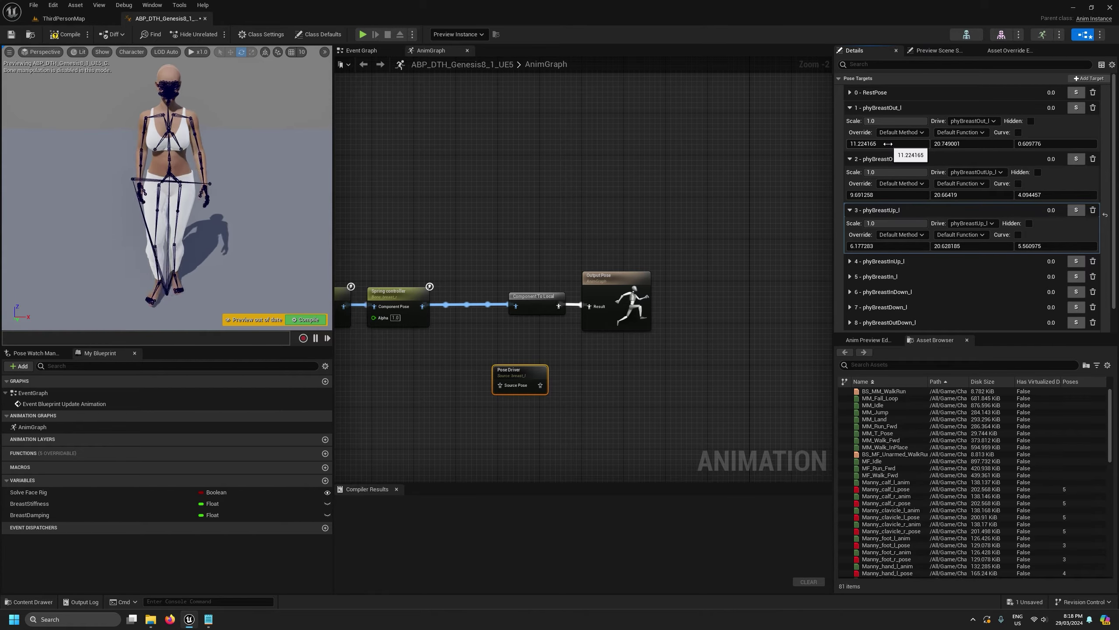
click(850, 261)
click(850, 261)
click(850, 210)
click(850, 159)
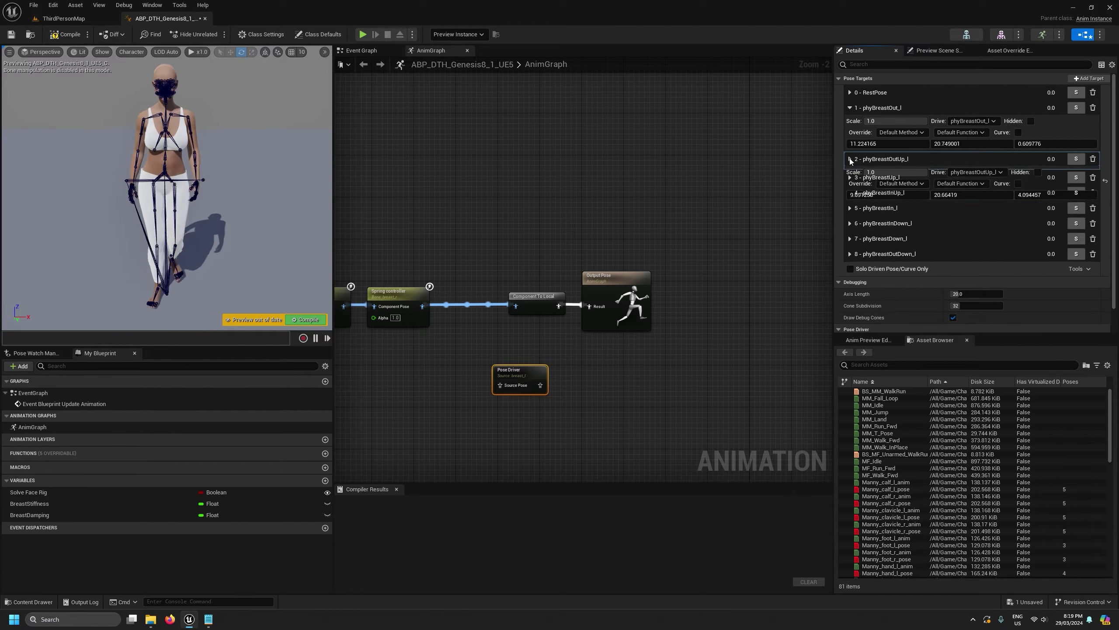
click(850, 107)
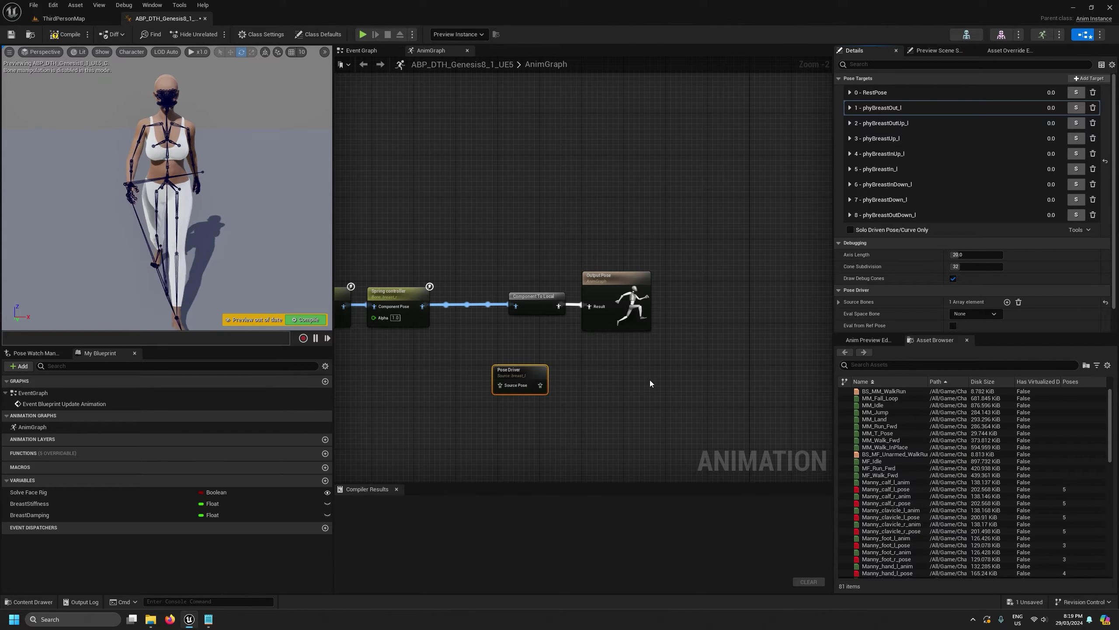
Switch to File Explorer, open phy_breast_r_1.txt in the Phys folder, and copy its whole text.
right_drag(651, 381, 626, 340)
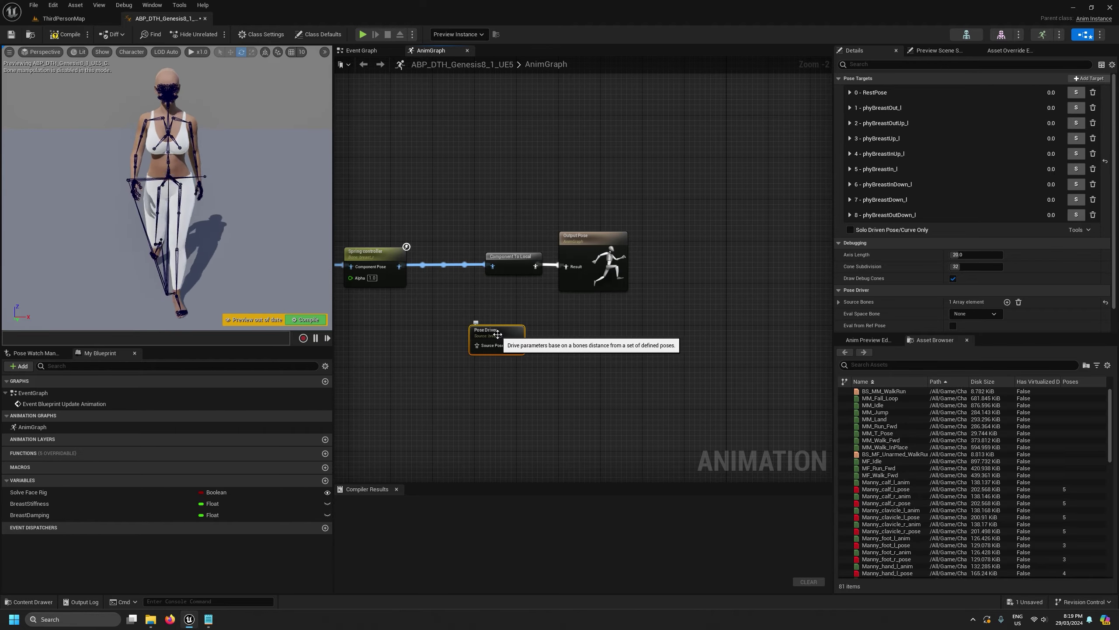
click(150, 619)
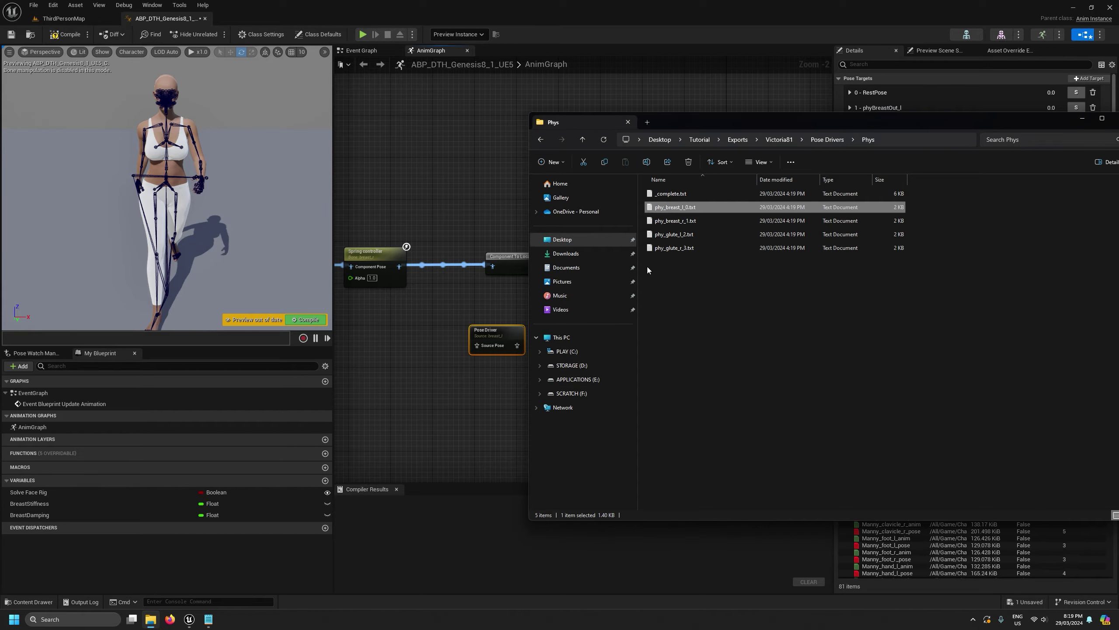
double_click(679, 223)
key(ctrl+a)
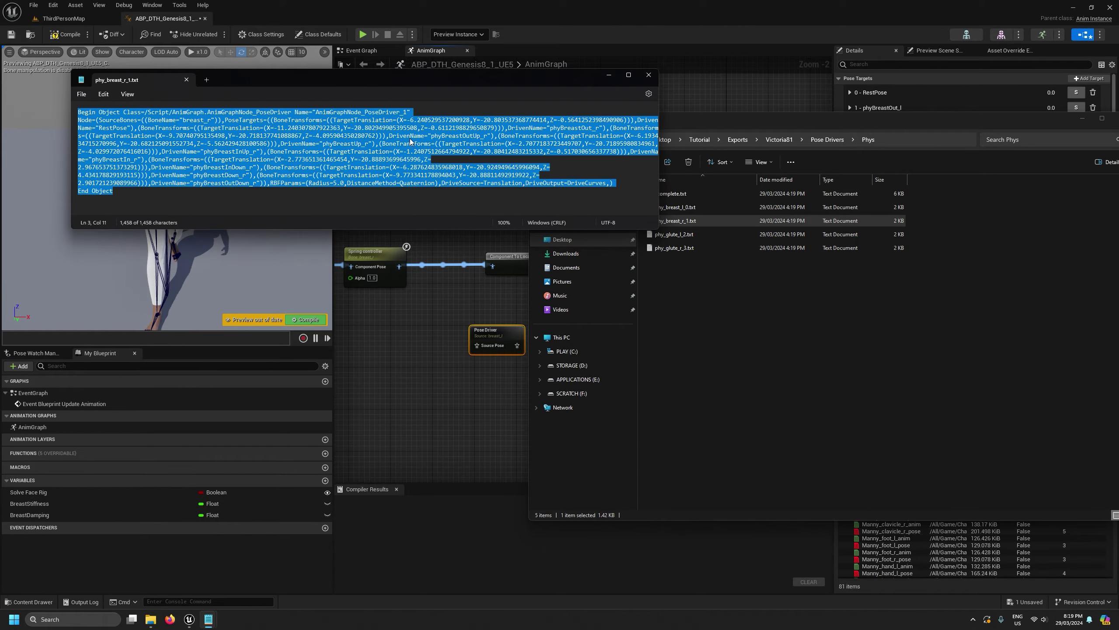
key(ctrl+c)
Return to Unreal, paste the right breast Pose Driver node into the AnimGraph, and line it up beside the left breast one.
click(423, 369)
key(ctrl+v)
drag(590, 345, 554, 332)
drag(629, 384, 519, 331)
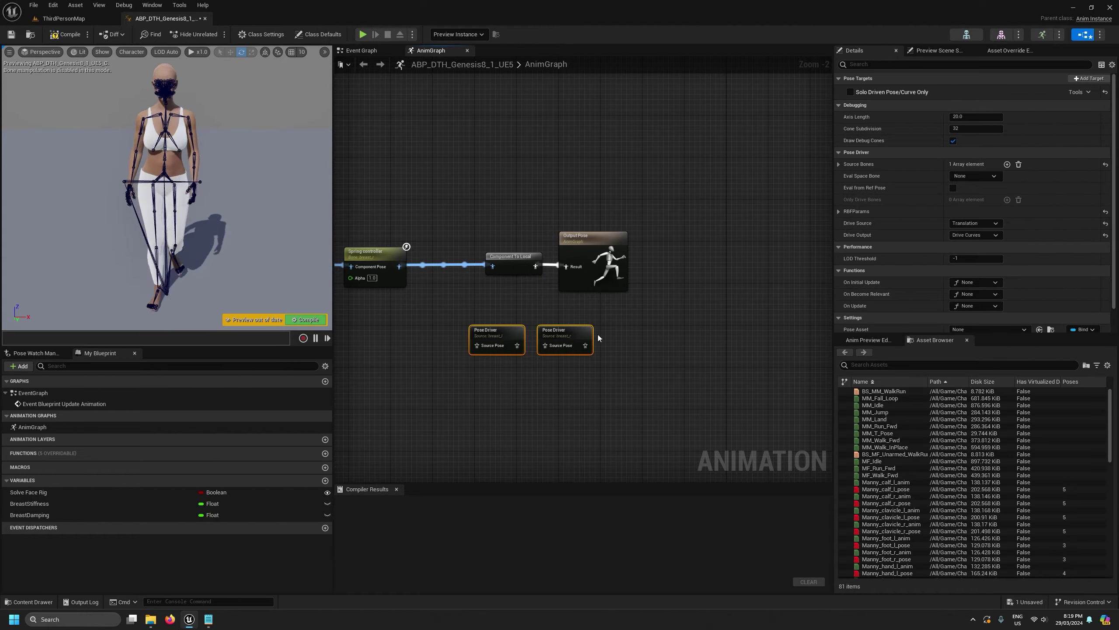
right_click(631, 325)
click(656, 318)
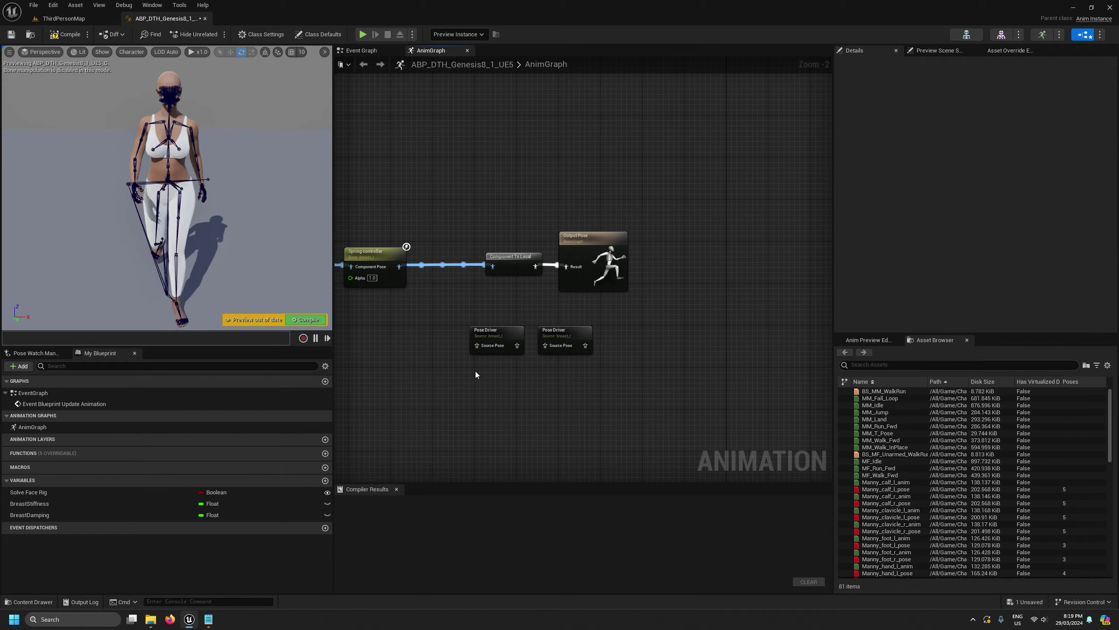
drag(480, 338, 480, 339)
click(512, 298)
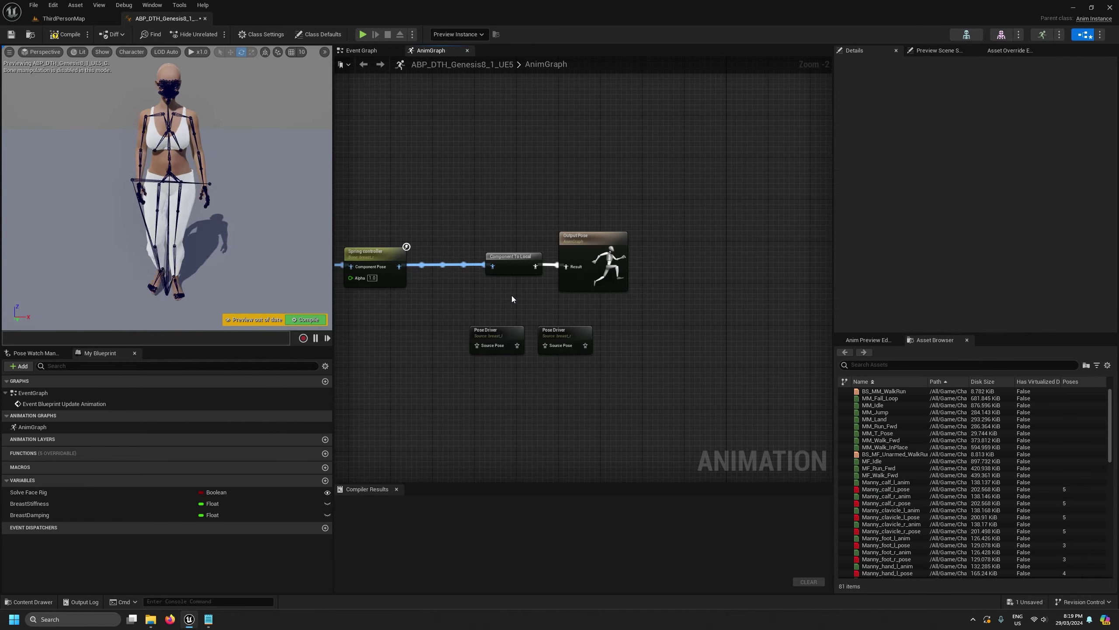
Arrange both Pose Driver nodes between Component To Local and Output Pose, and wire them in series.
drag(512, 260, 463, 260)
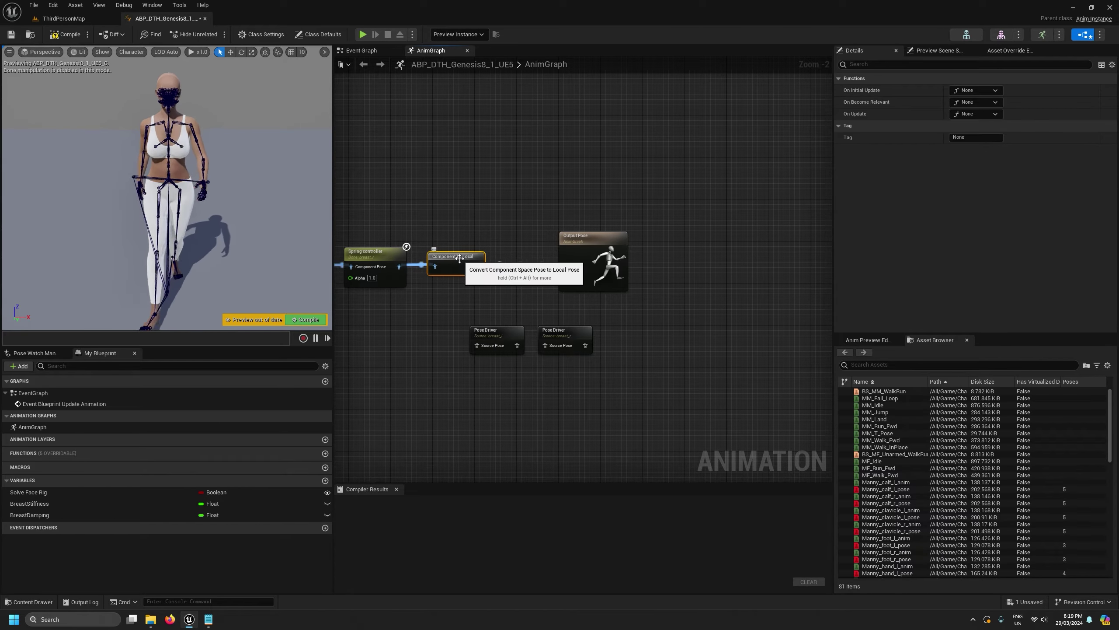
drag(582, 240, 792, 240)
drag(711, 372, 533, 253)
click(503, 259)
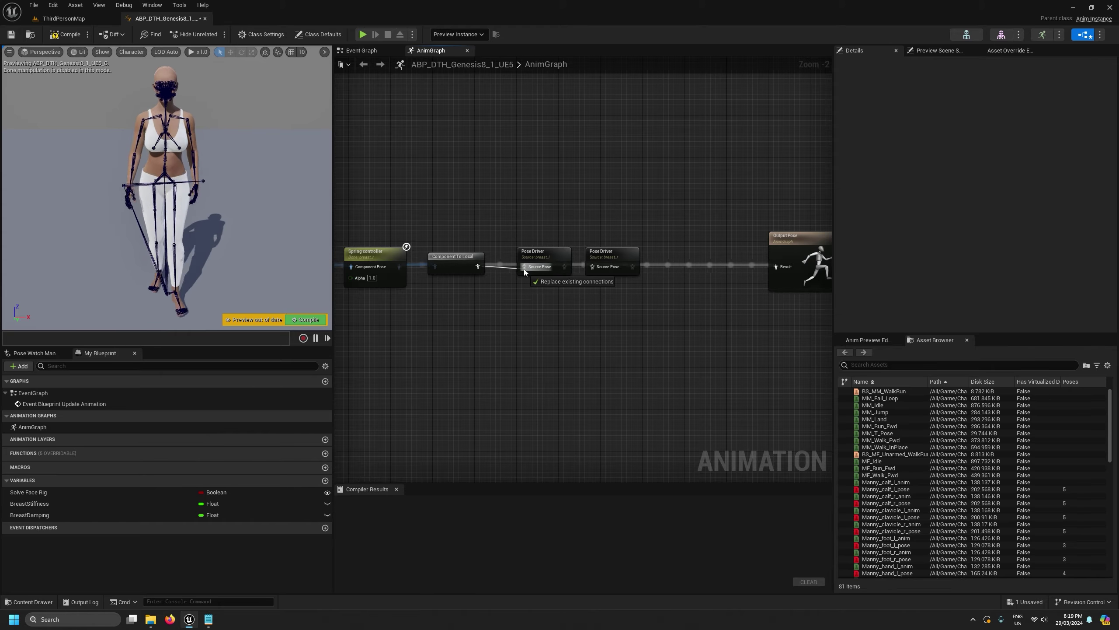
drag(566, 267, 699, 237)
Assign PAS_Victoria81_Phy as the pose asset of both Pose Driver nodes and compile the animation blueprint.
drag(605, 250, 638, 231)
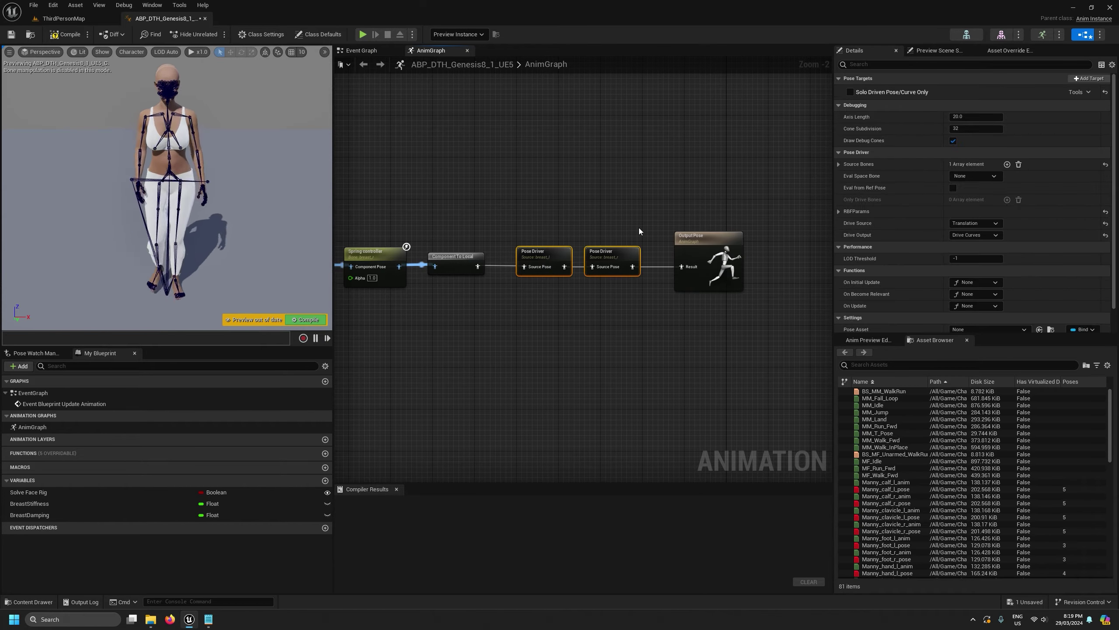
scroll(1054, 248, down, 2)
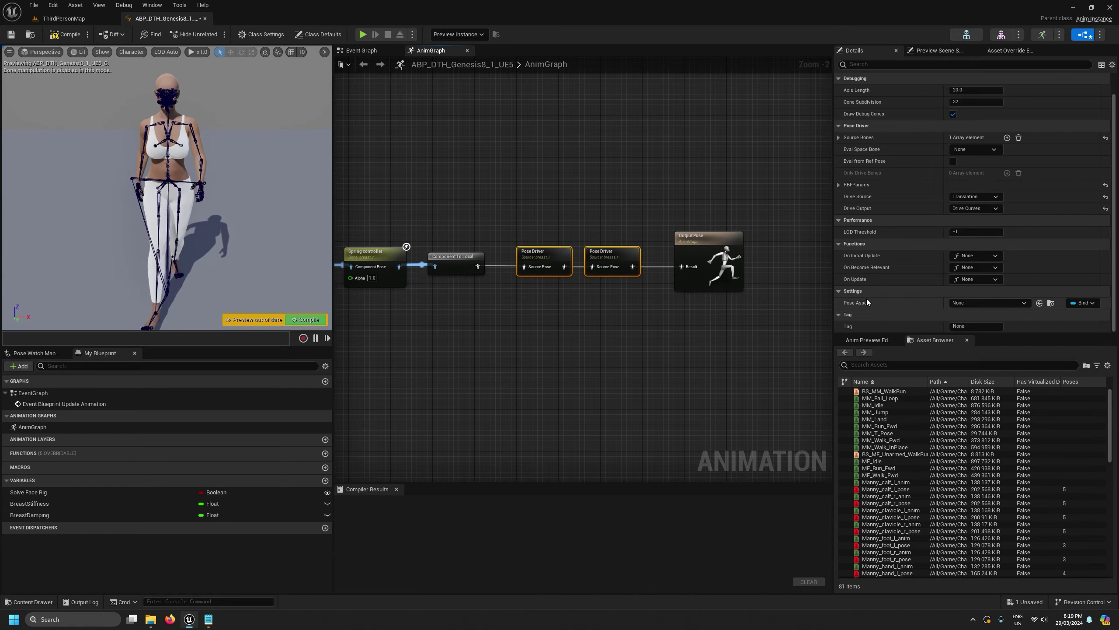
click(983, 305)
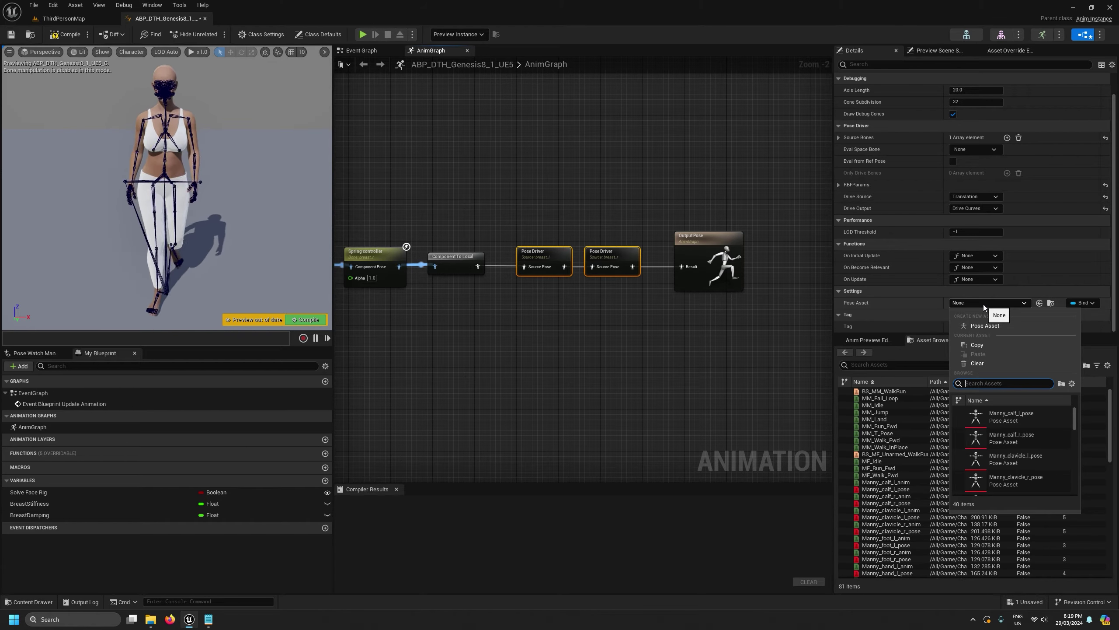
text(victor)
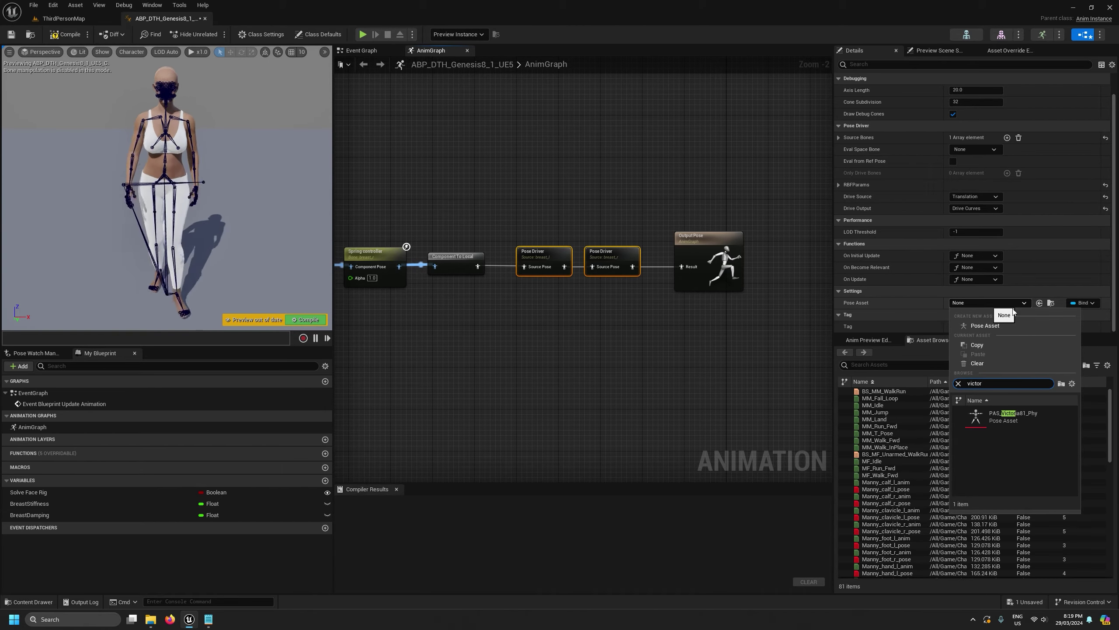
click(1022, 415)
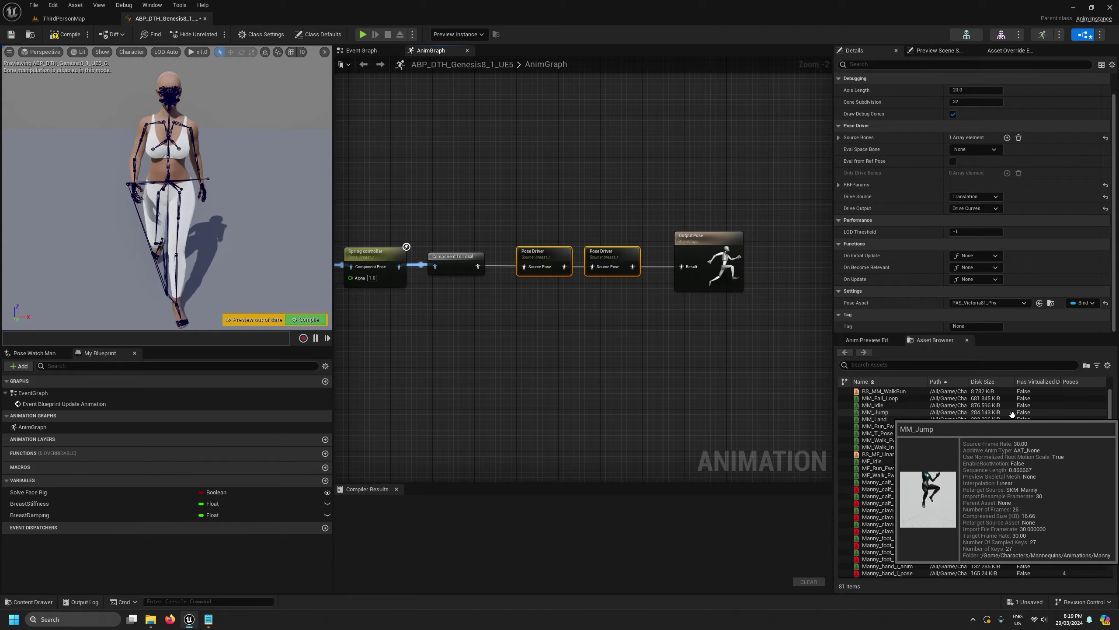
click(301, 320)
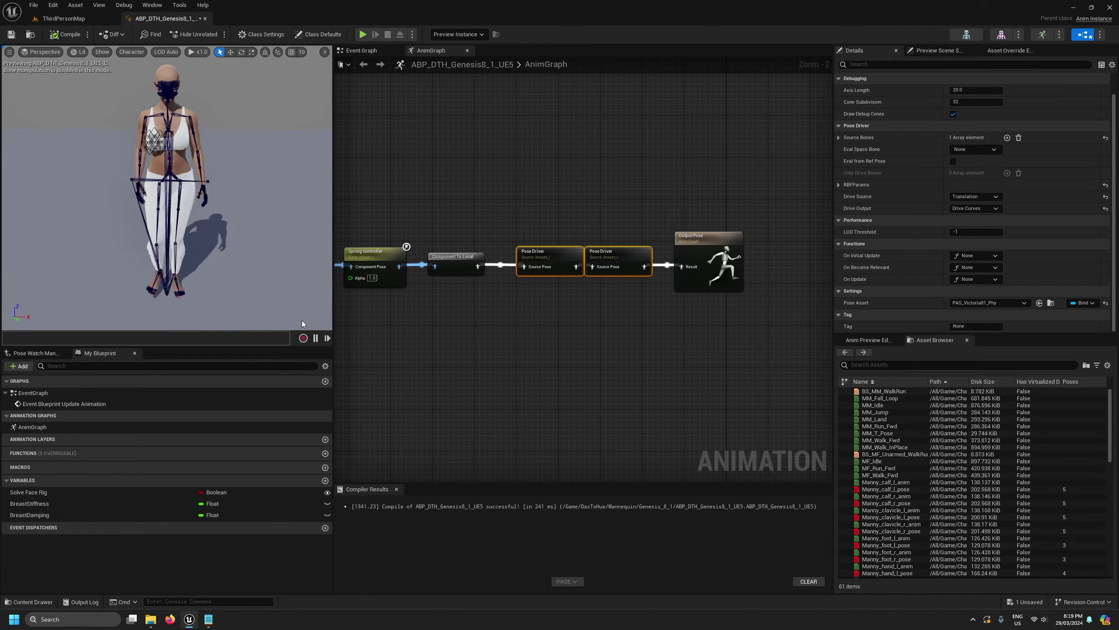
Try the Interpolative solver type in the RBF parameters of both Pose Driver nodes and compile the animation blueprint.
click(536, 269)
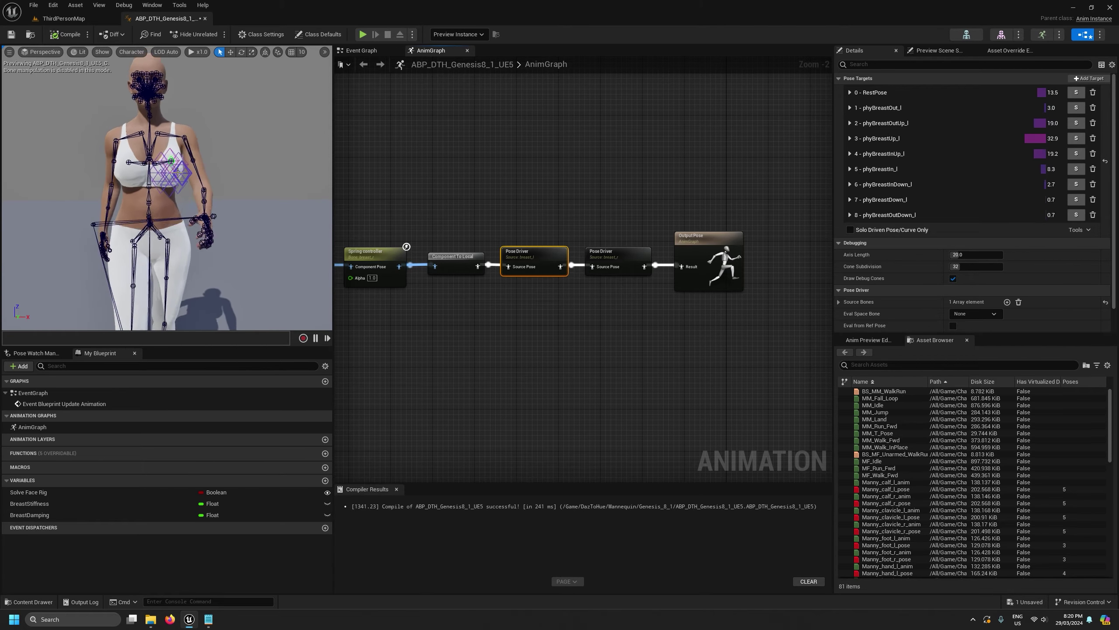
shift+click(614, 271)
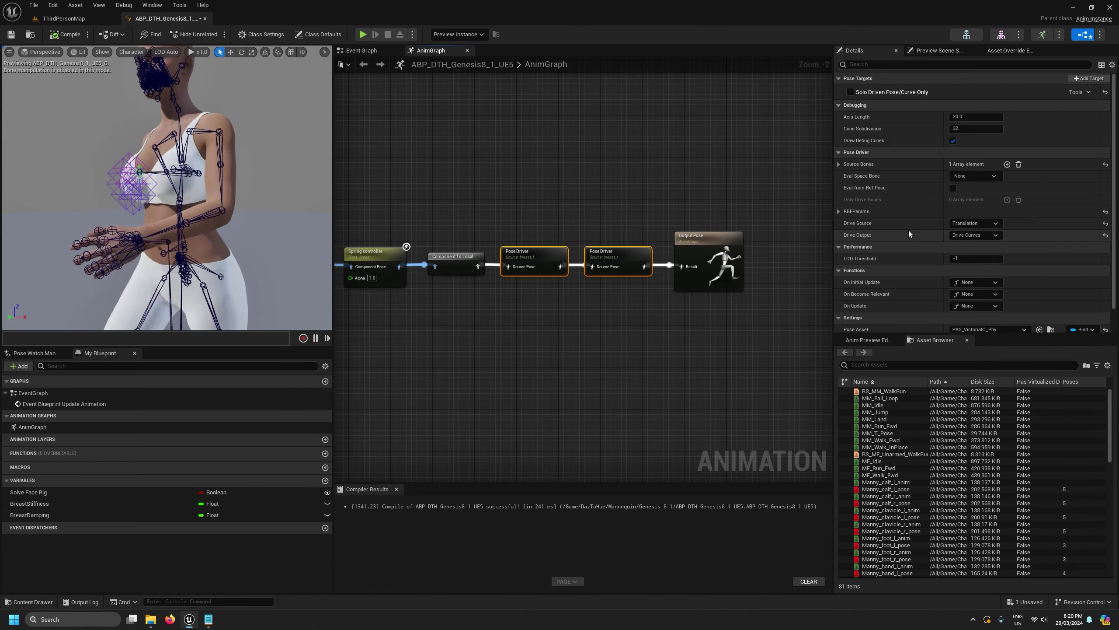
scroll(909, 230, down, 2)
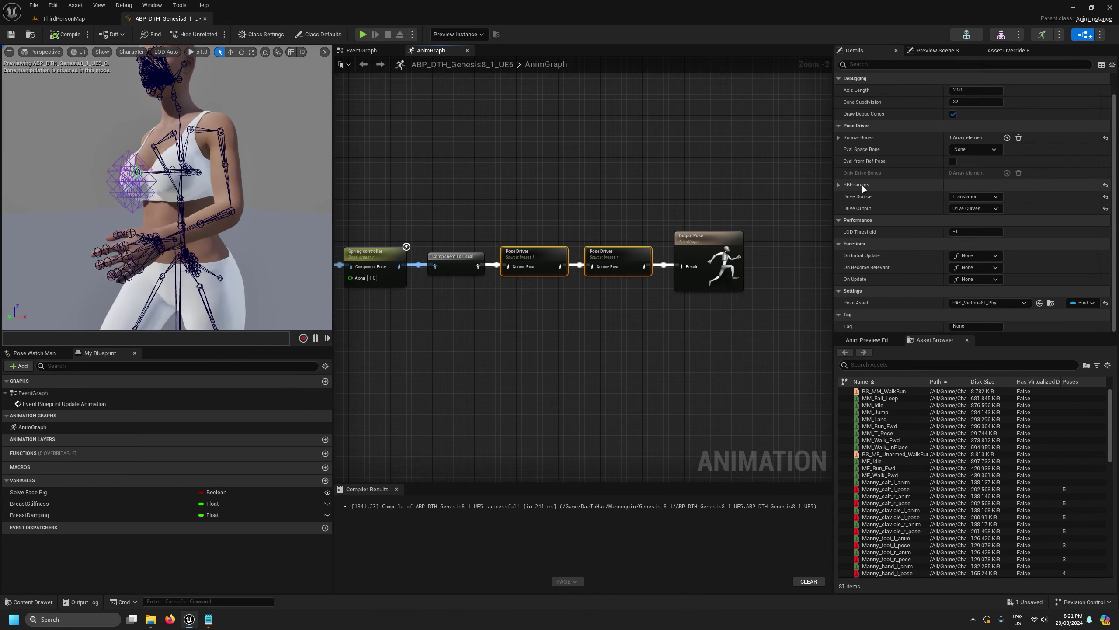
click(838, 185)
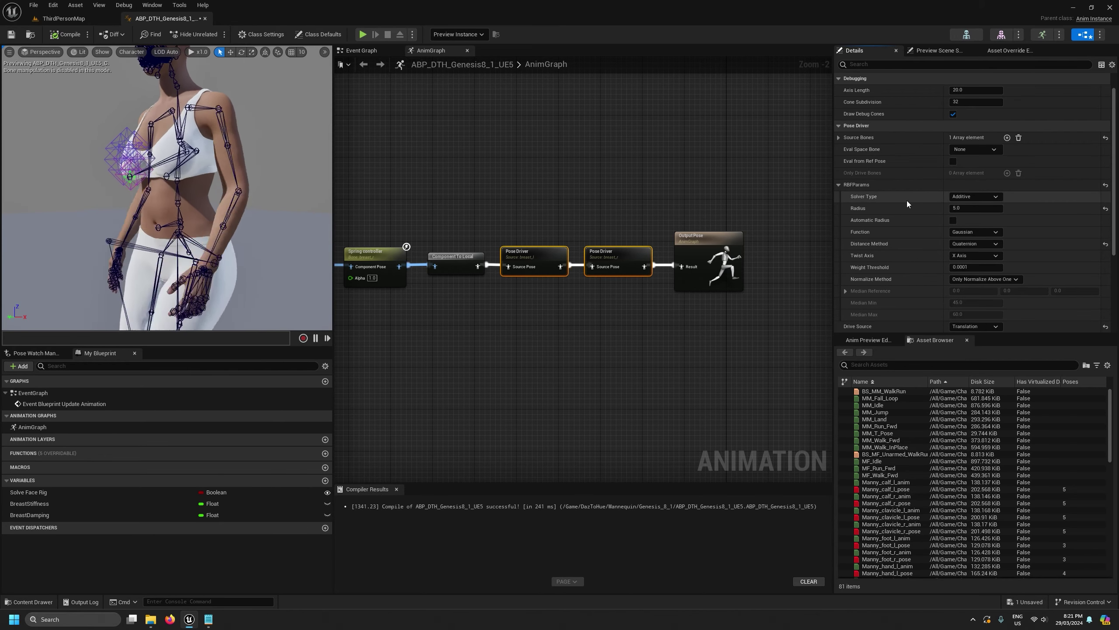
click(987, 197)
click(987, 214)
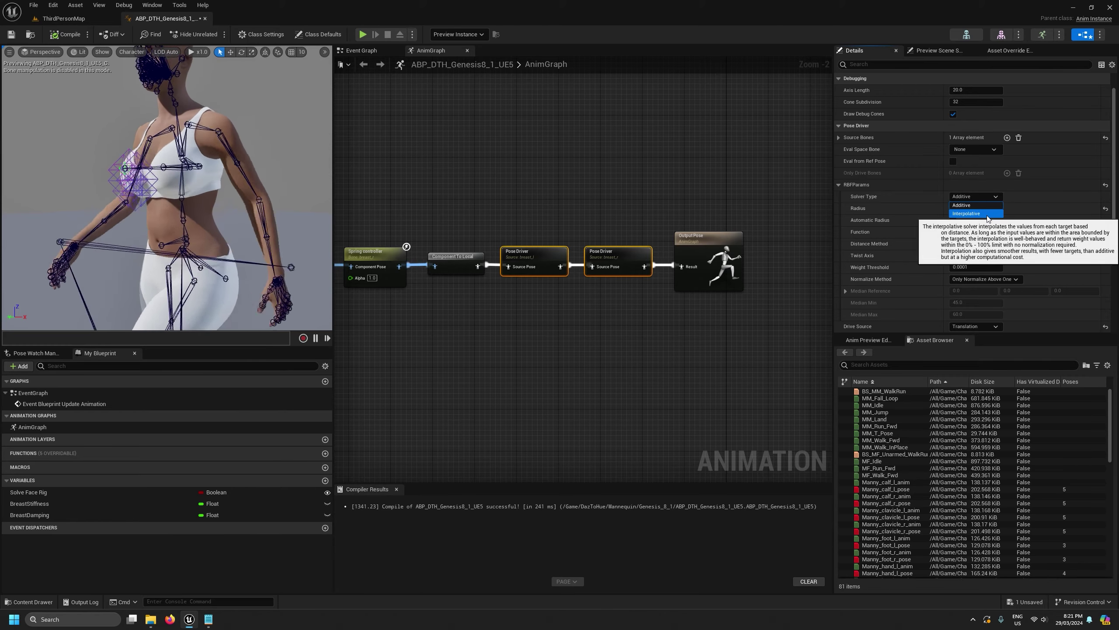
click(70, 34)
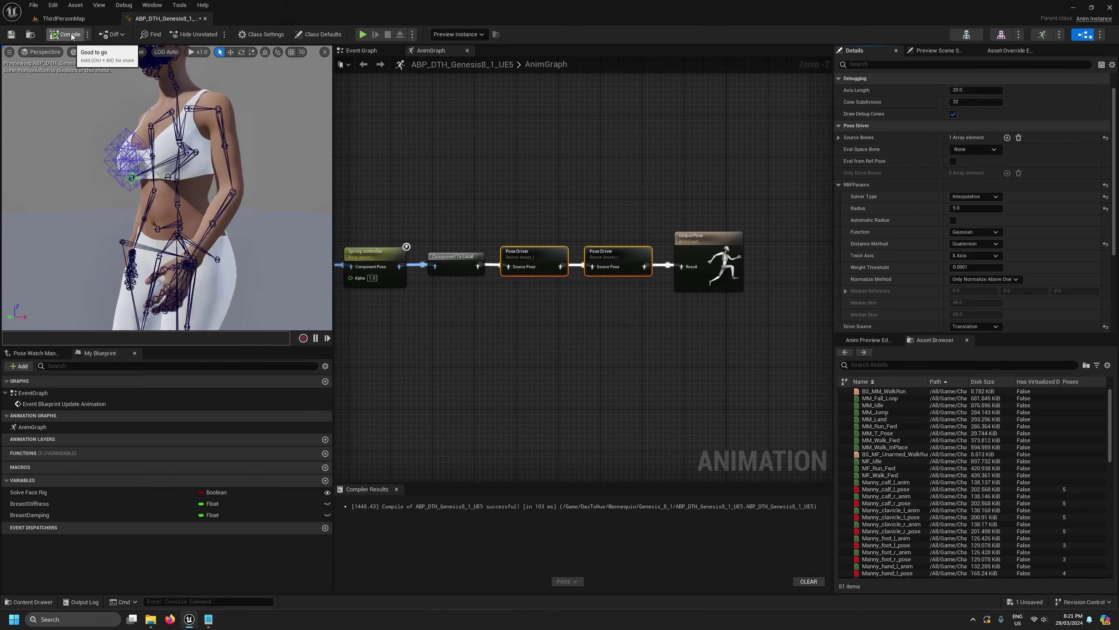
Set both Pose Driver nodes to the Additive solver type and the Euclidean distance method, and compile.
click(971, 196)
click(975, 206)
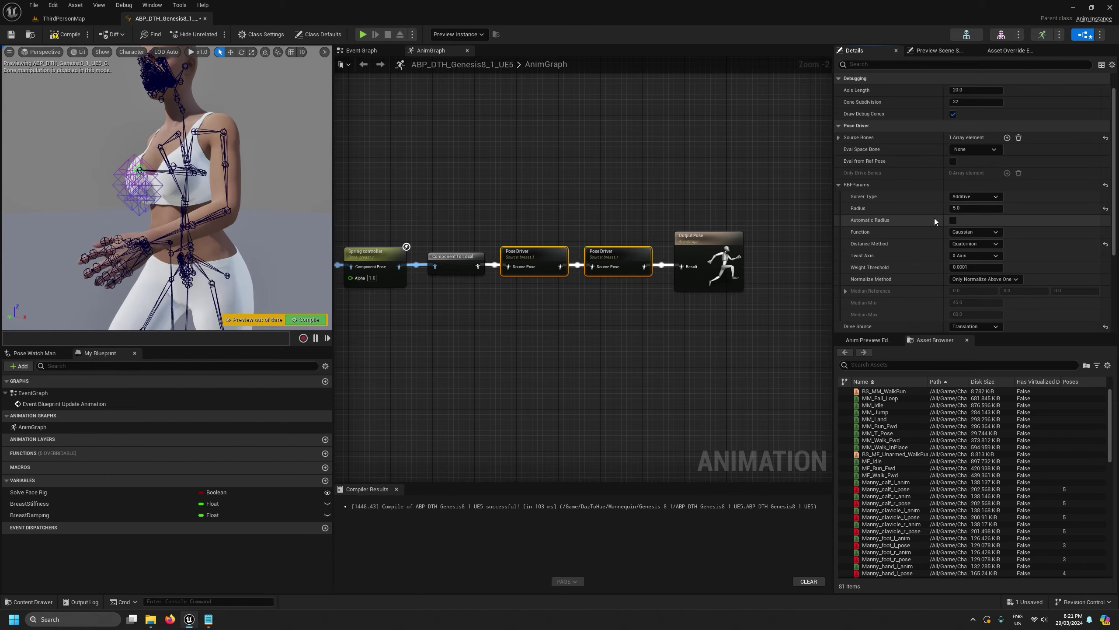
click(973, 244)
click(970, 255)
click(66, 34)
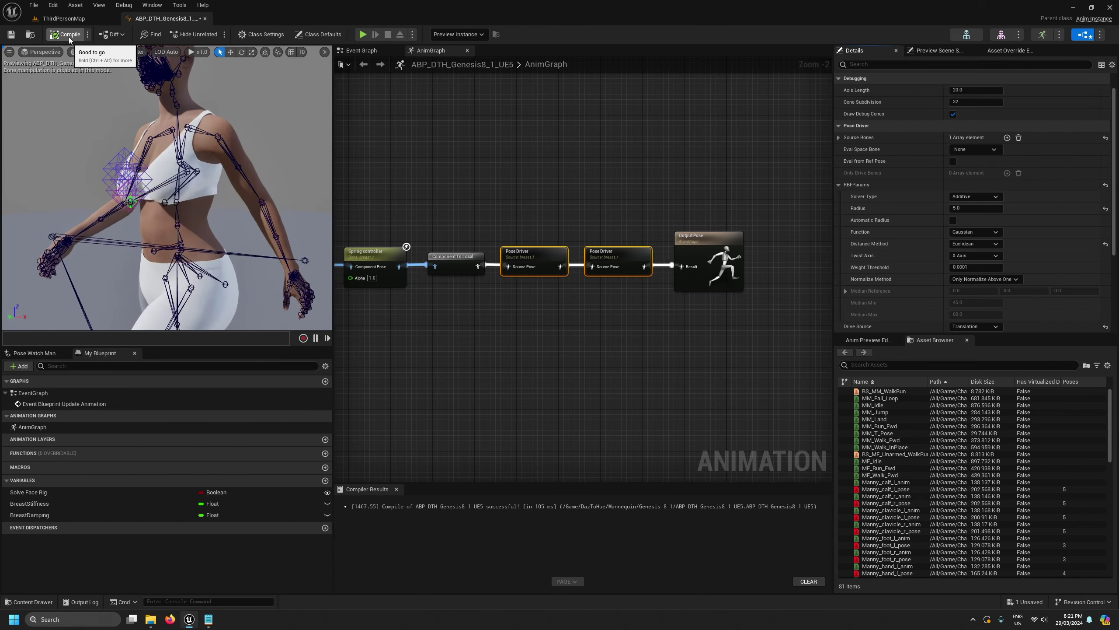
Enable Limit Displacement on both breast Spring controller nodes with a Max Displacement of 5.0.
click(529, 249)
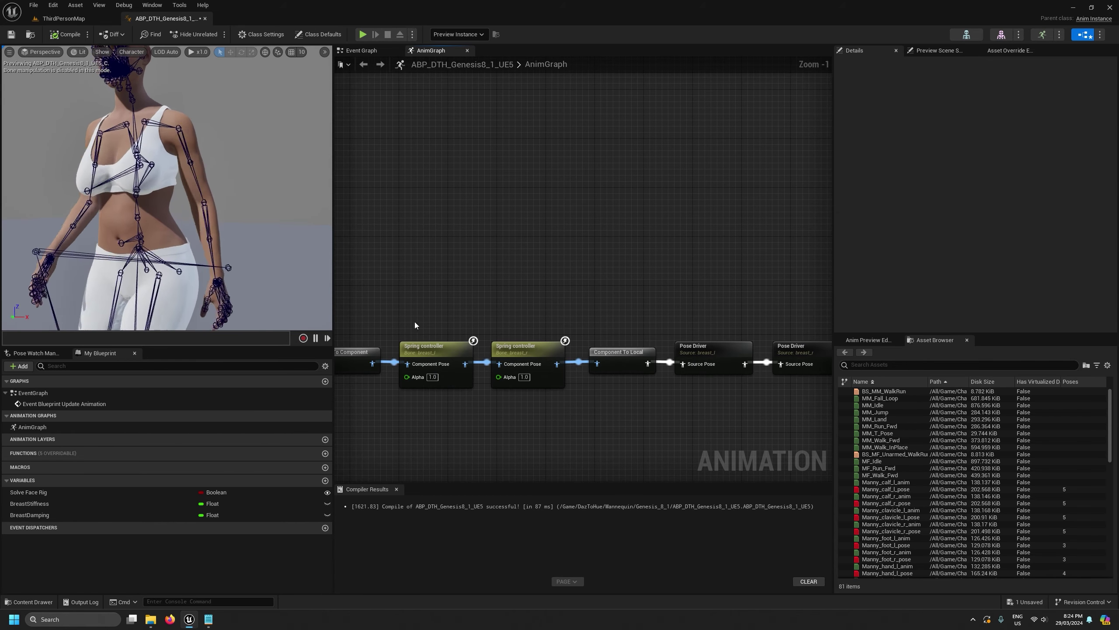
drag(411, 322, 518, 389)
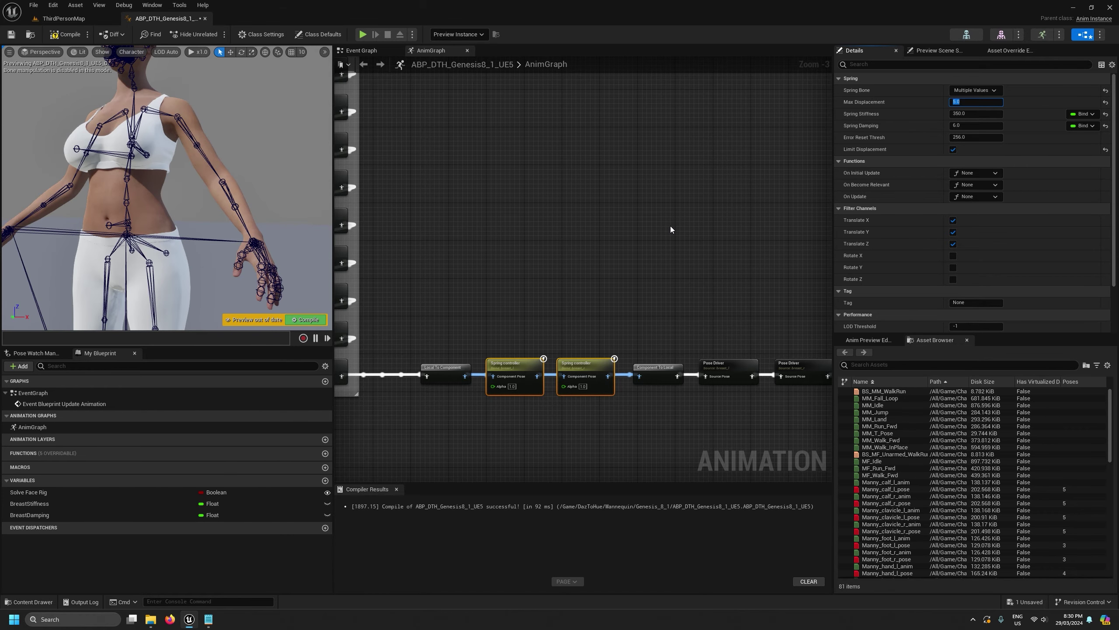
Feed Input Pose into the Control Rig source at the start of the AnimGraph, and compile and save the animation blueprint.
scroll(670, 226, down, 4)
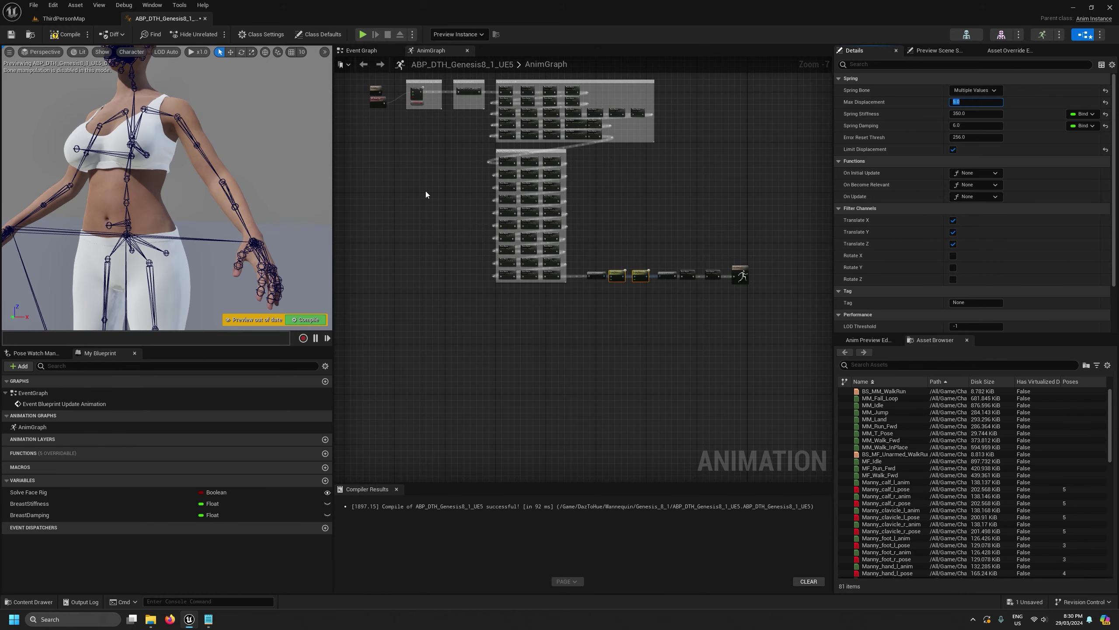
right_drag(425, 191, 431, 282)
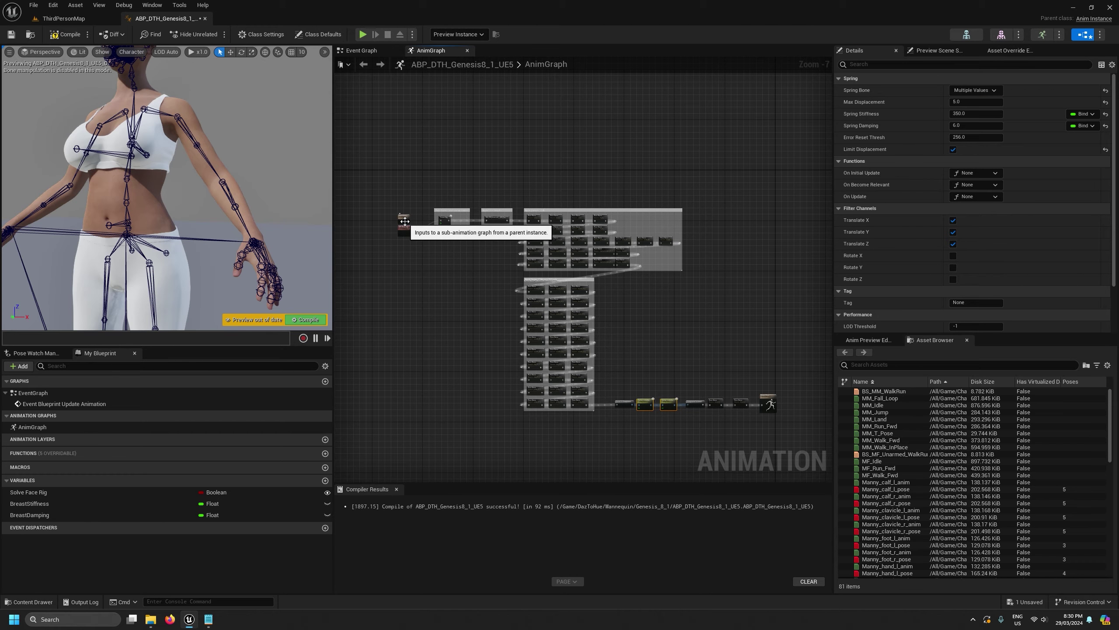
scroll(405, 220, up, 5)
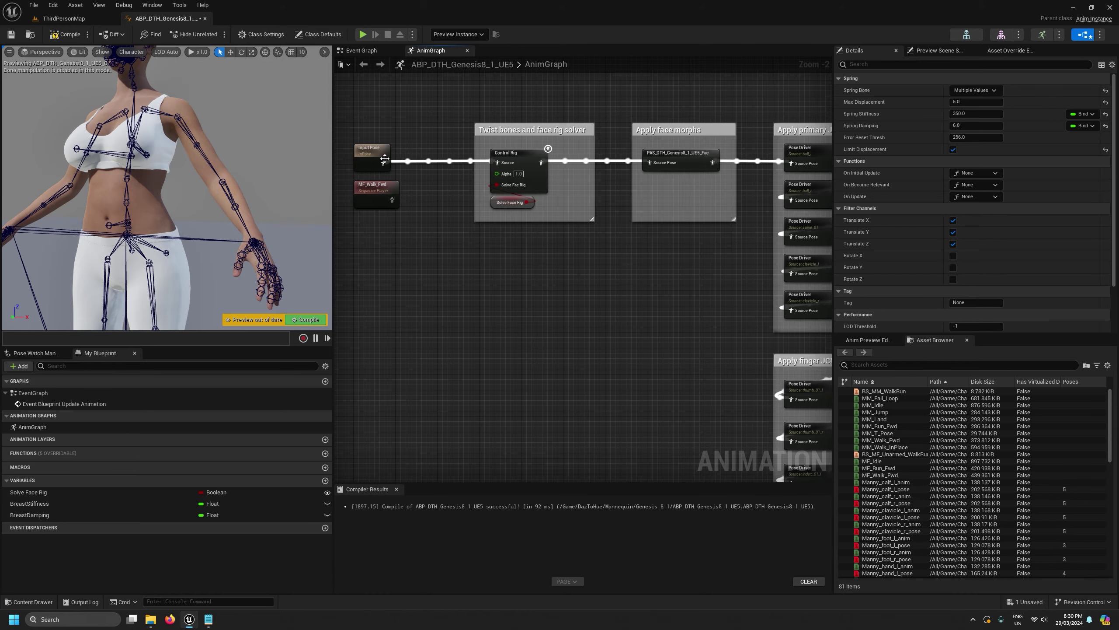
click(70, 39)
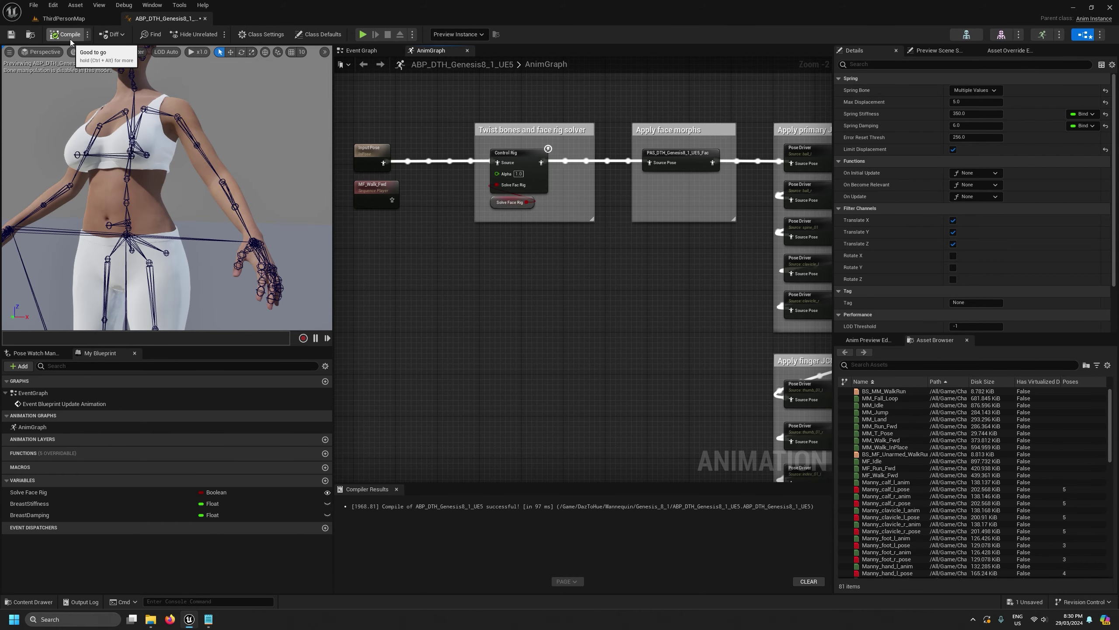
click(11, 37)
Play ThirdPersonMap and run the character around in several directions to examine the spring physics, ending the play session when done.
click(62, 18)
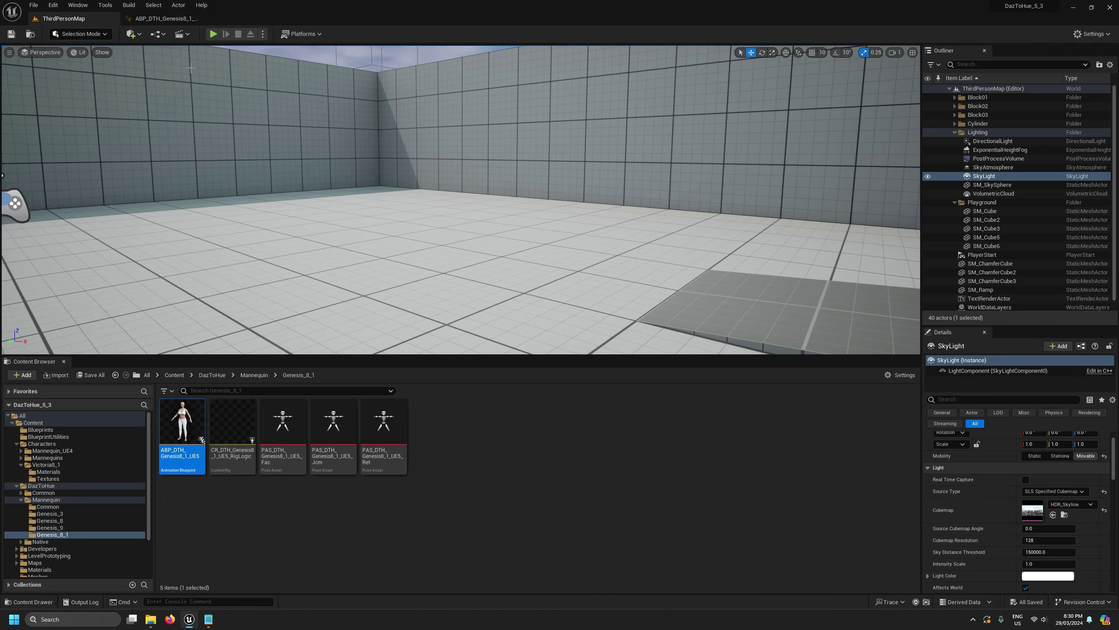
click(213, 34)
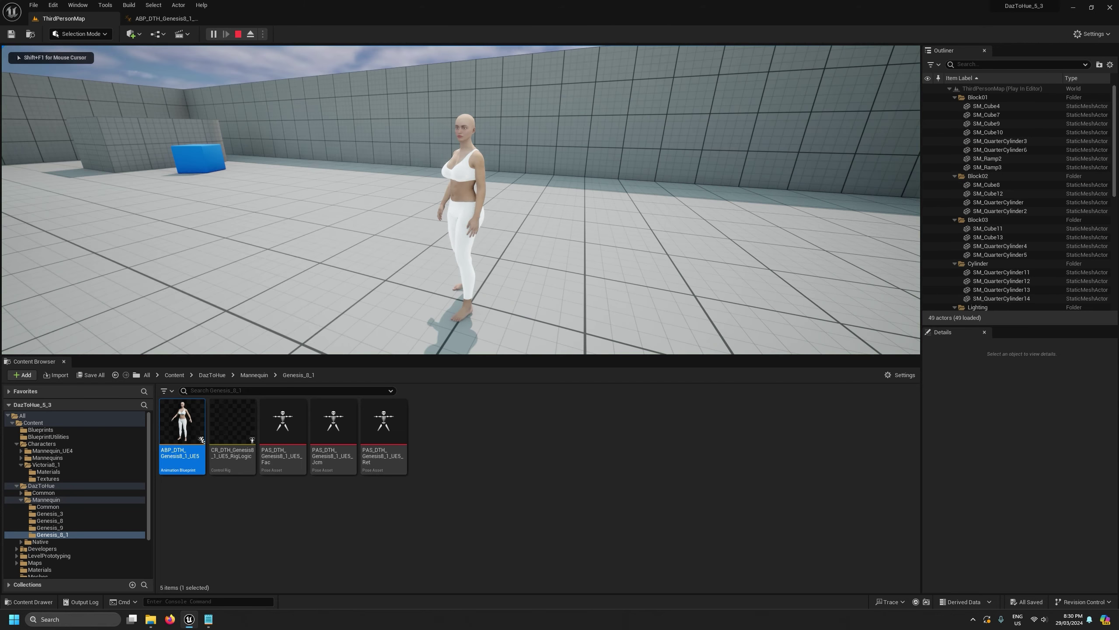
key(a)
key(d)
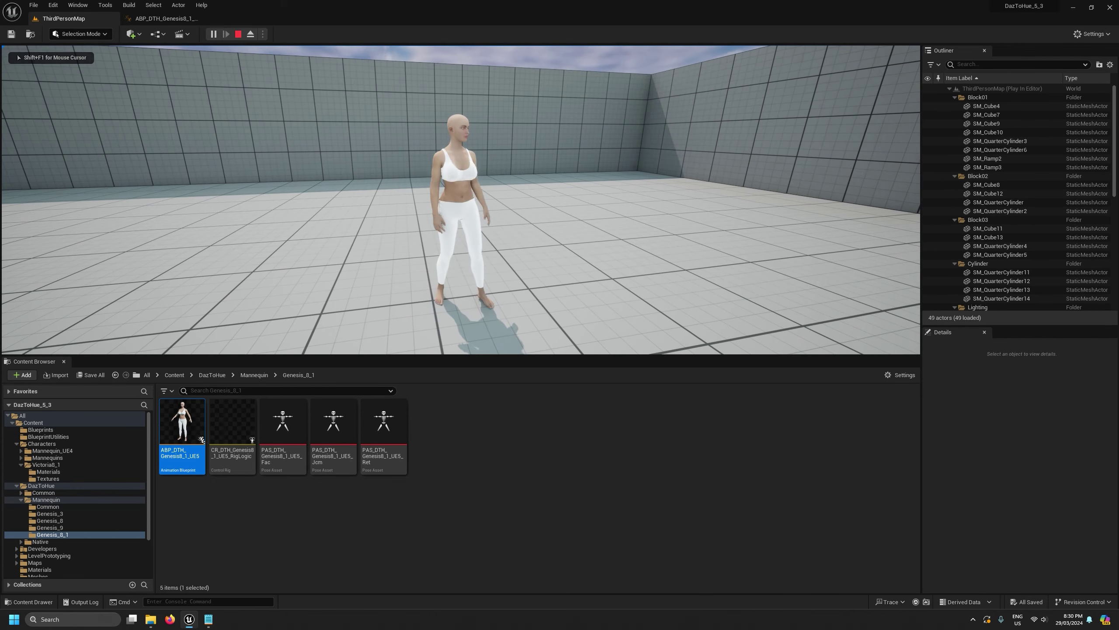
key(s)
key(a)
key(s)
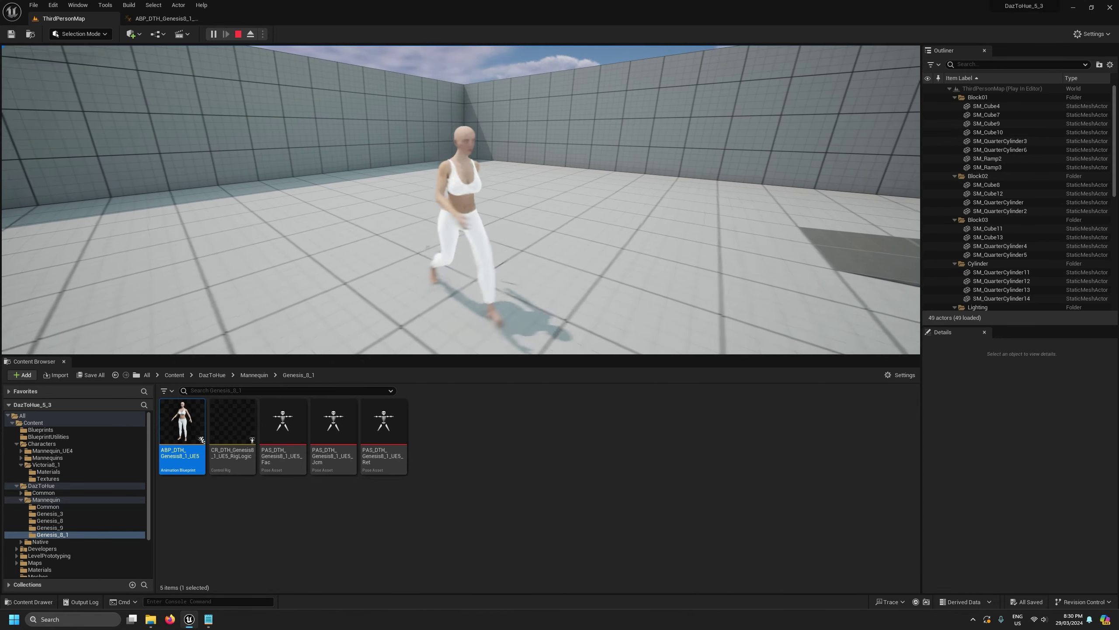
key(d)
key(s)
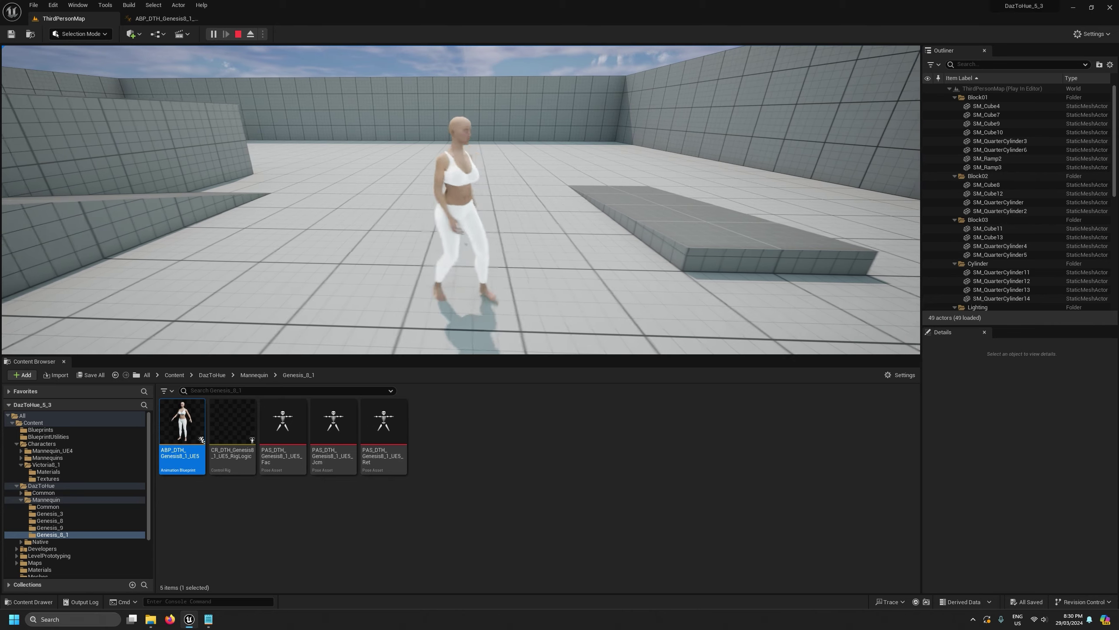
key(d)
key(s)
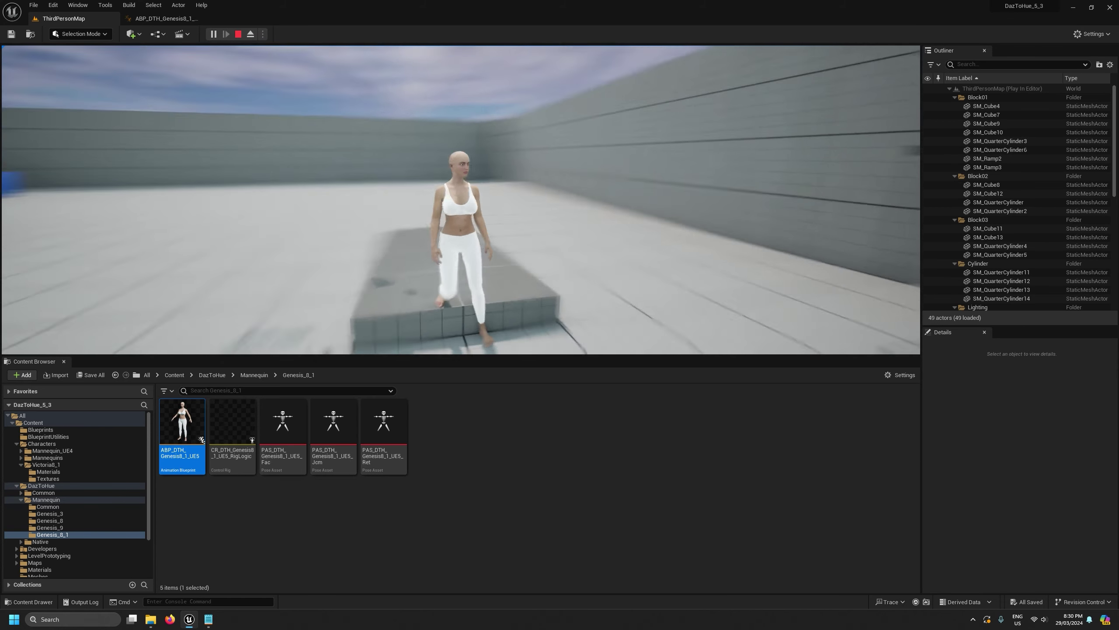
key(a)
key(s)
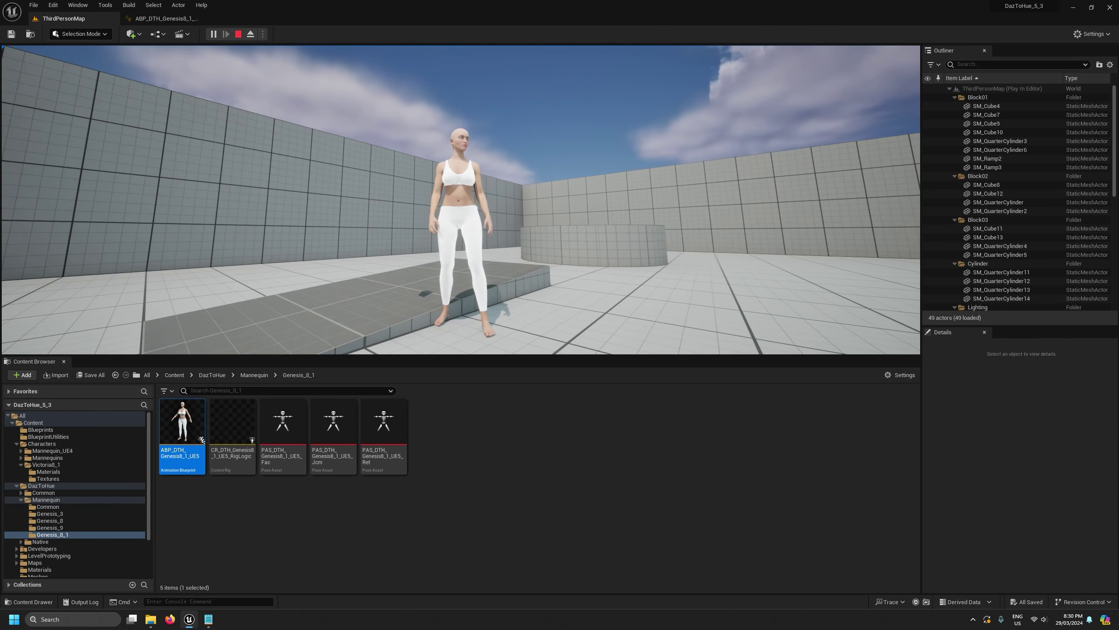
key(s)
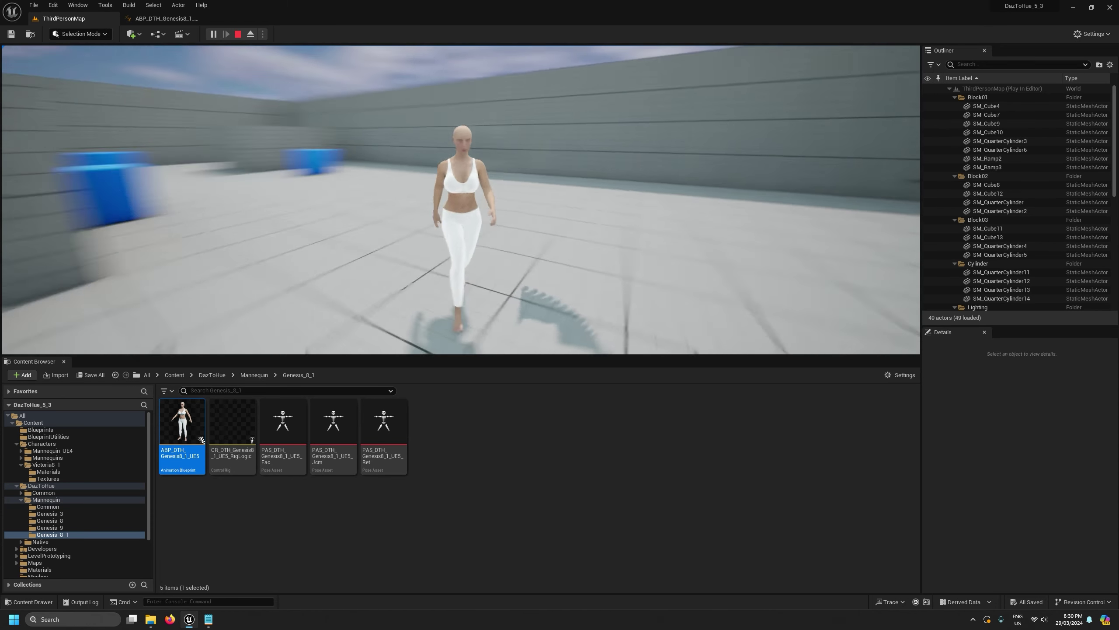
key(d)
key(a)
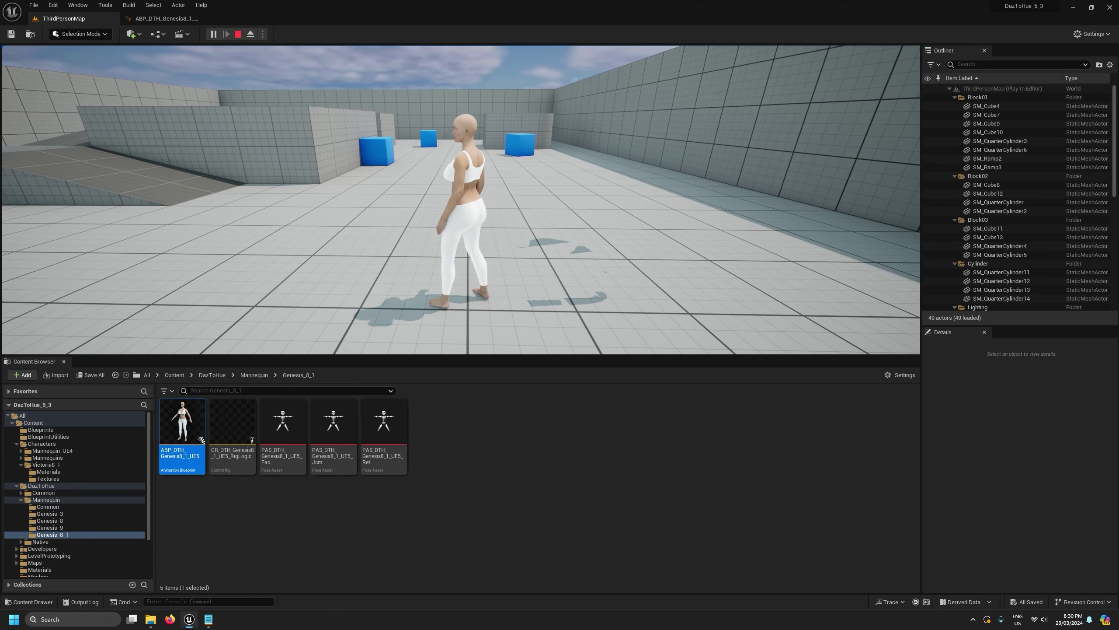
key(w)
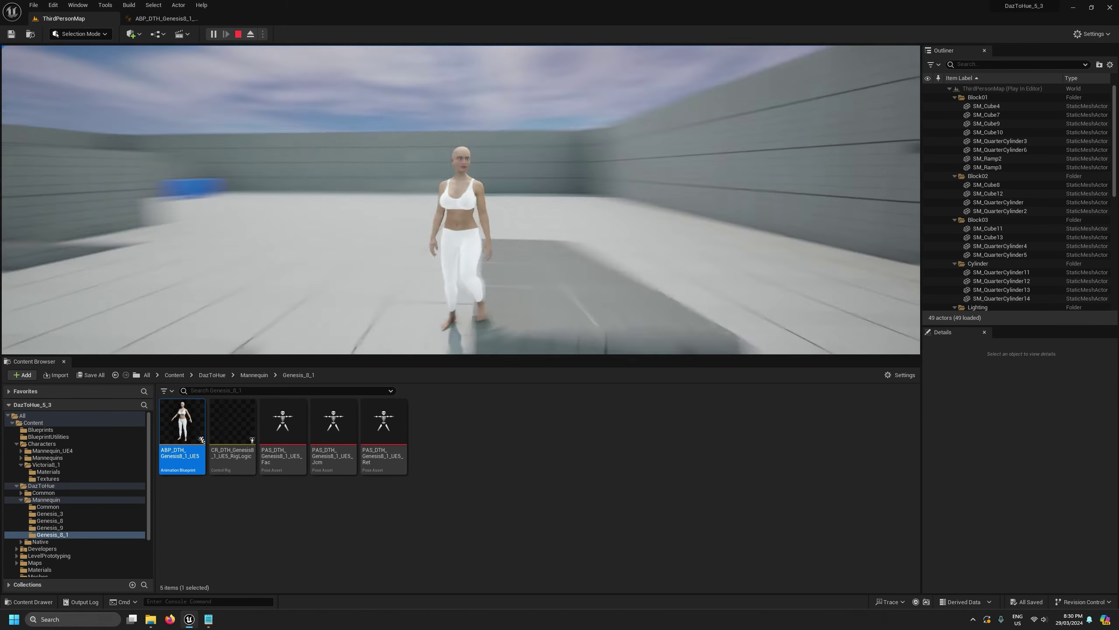
key(w)
key(s)
key(d)
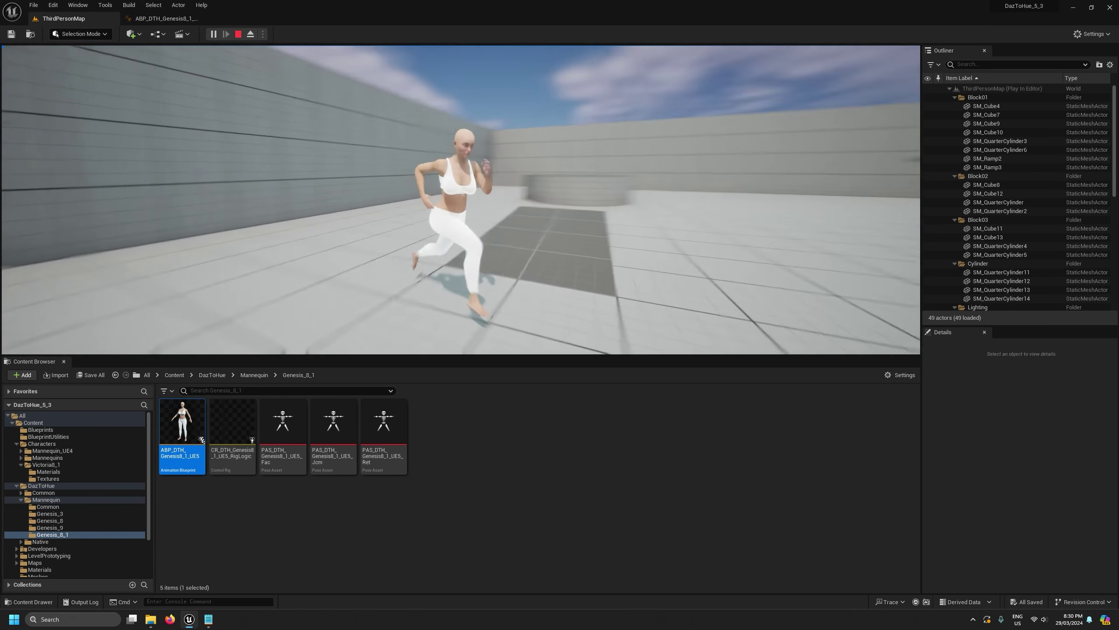
key(d)
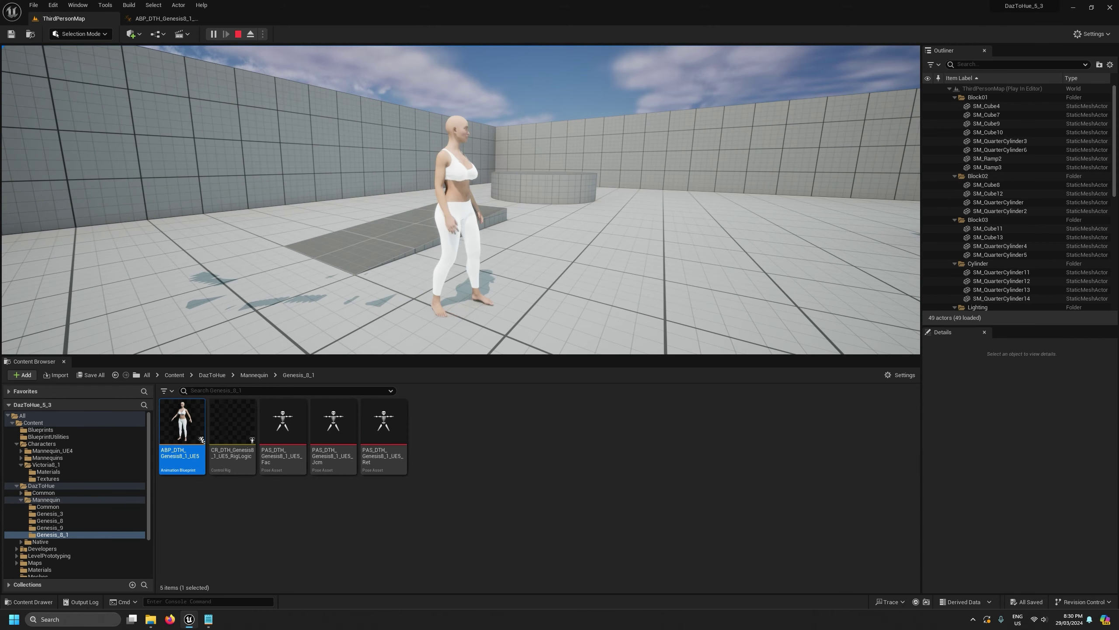
key(w)
key(s)
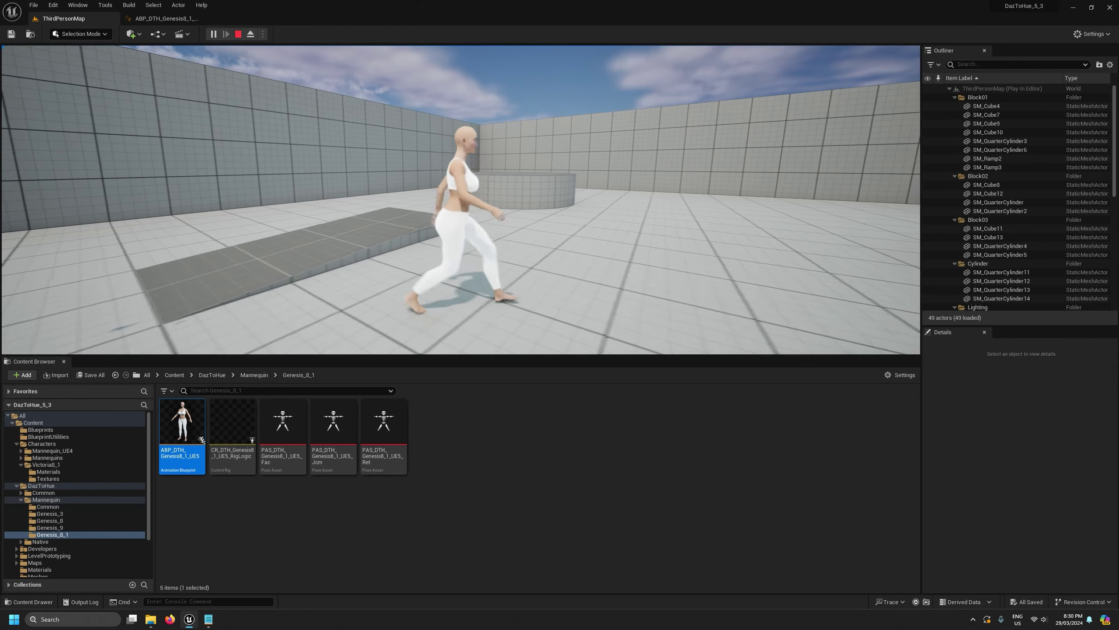
key(Escape)
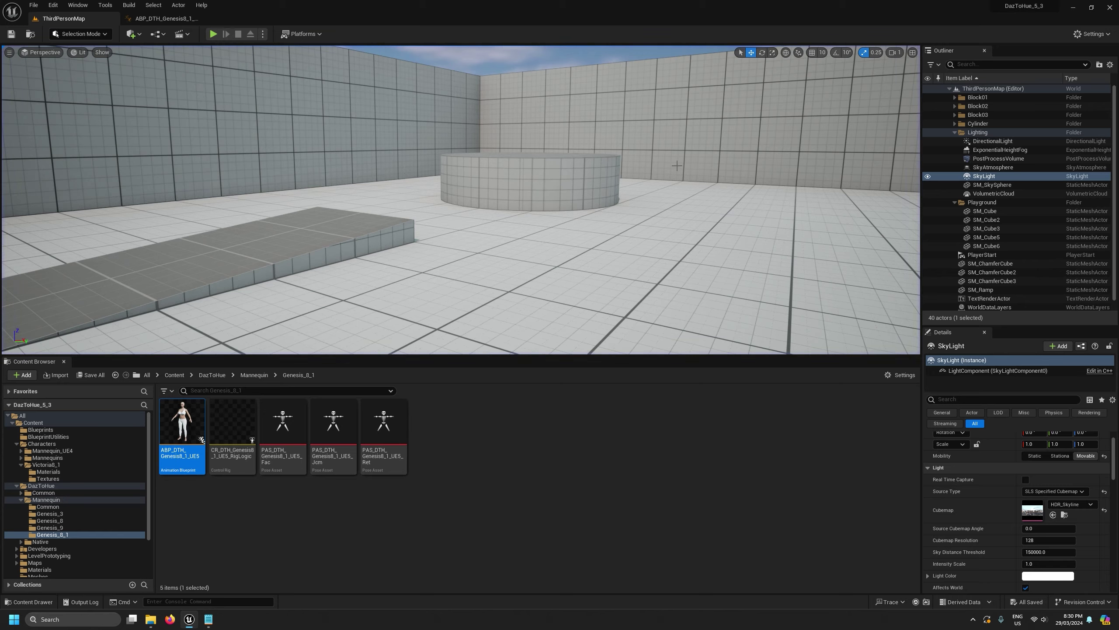
Return to ABP_DTH_Genesis8_1_UE5 and connect MF_Walk_Fwd to the Control Rig source in place of Input Pose.
click(167, 19)
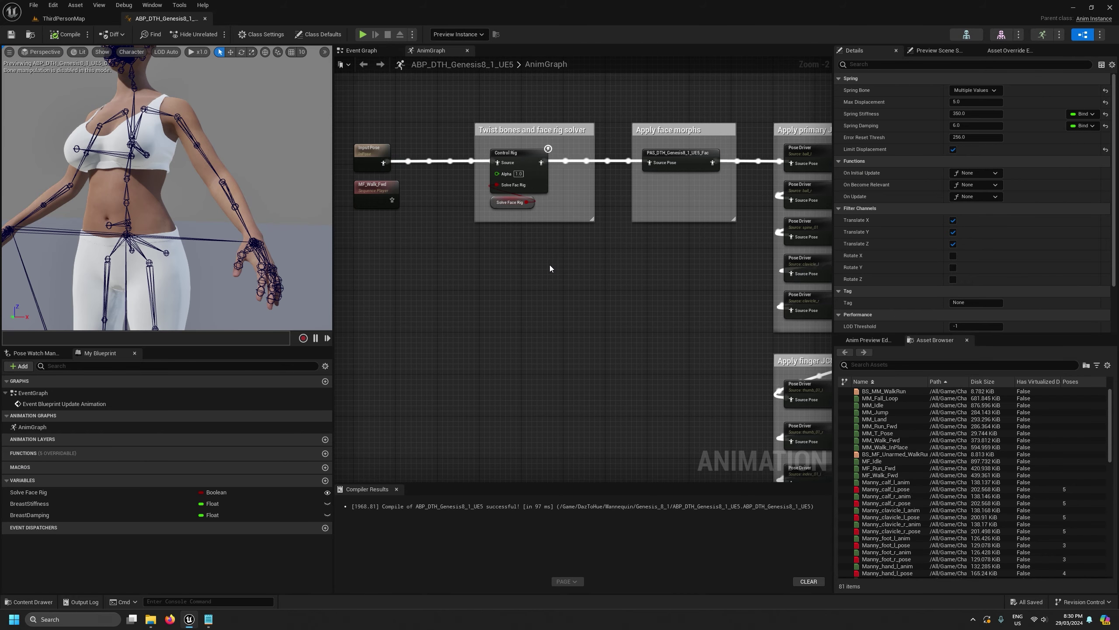
drag(479, 187, 498, 163)
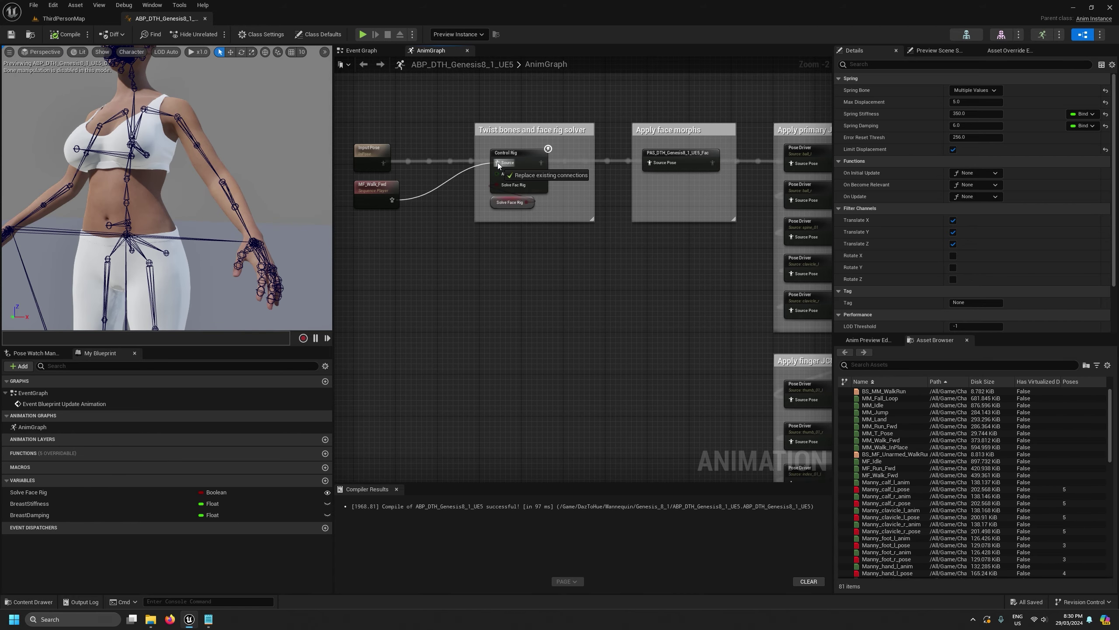
Make room before Component To Local by shifting the end nodes along, and place duplicates of both Spring controller nodes in the gap.
scroll(539, 318, down, 5)
right_drag(692, 381, 416, 241)
scroll(513, 338, up, 4)
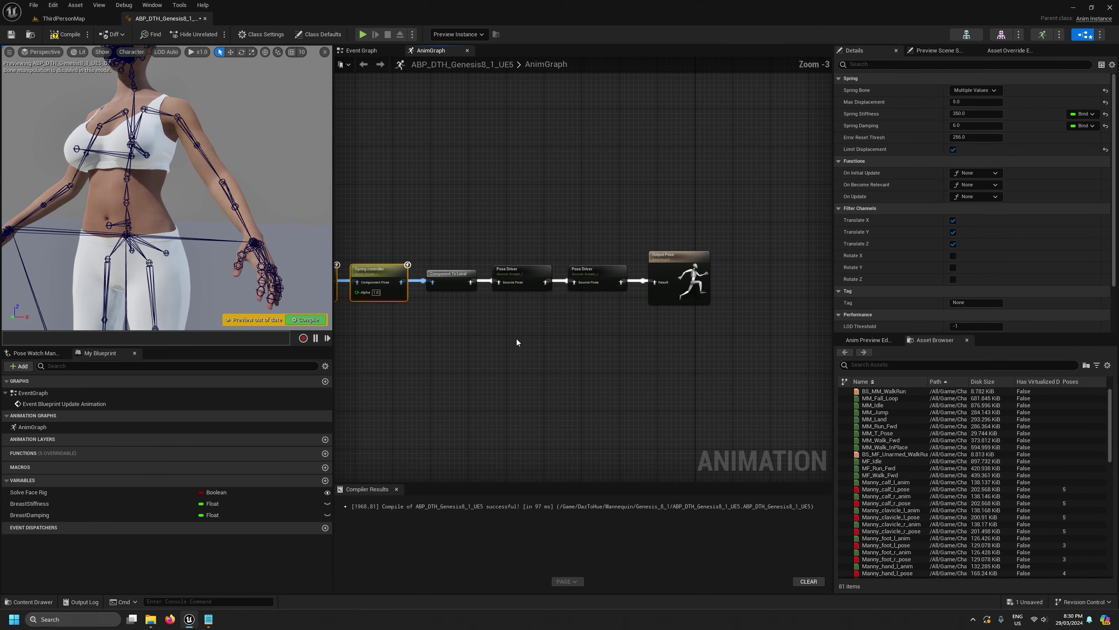
drag(772, 325, 679, 275)
right_drag(472, 365, 607, 370)
drag(596, 358, 809, 280)
key(ctrl+d)
click(545, 320)
Set the spring bone of the first duplicated Spring controller node to glute_l.
click(606, 267)
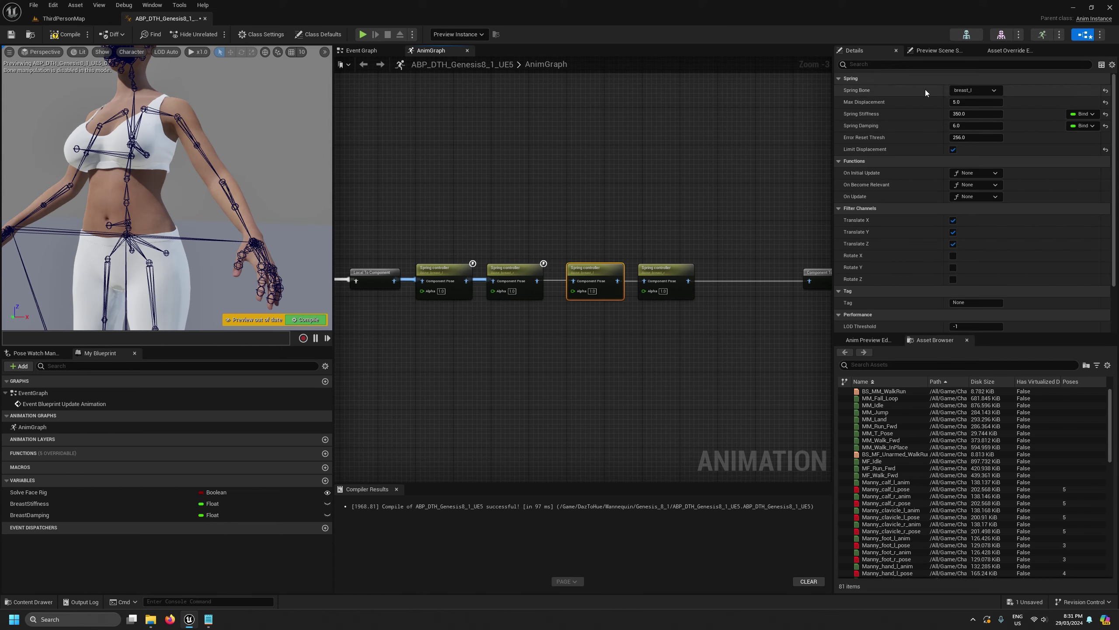
click(979, 92)
text(glute)
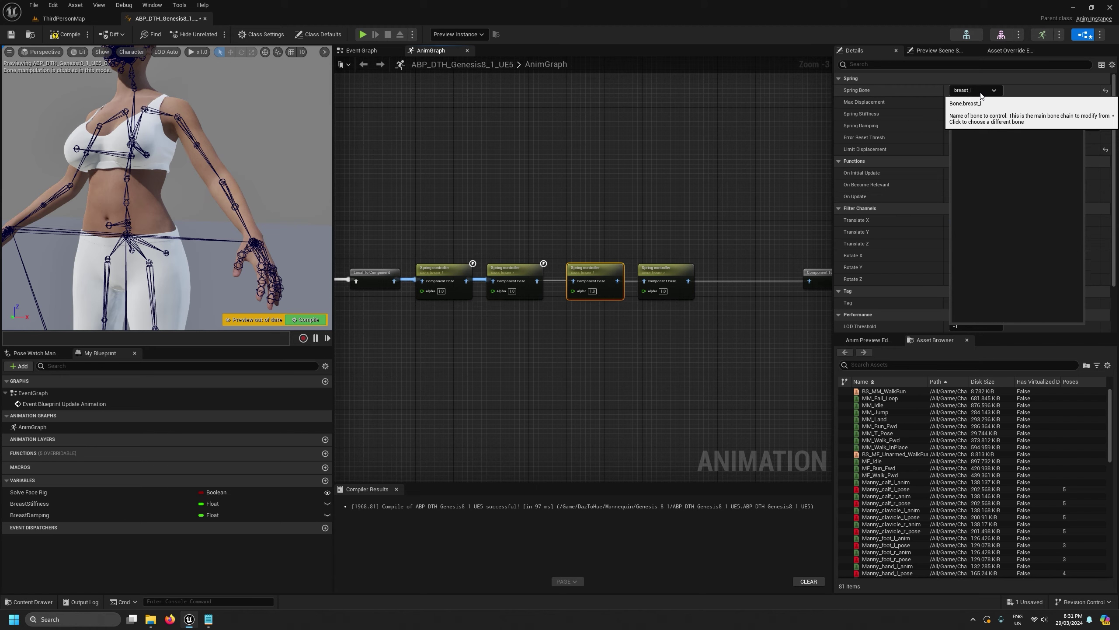
click(980, 121)
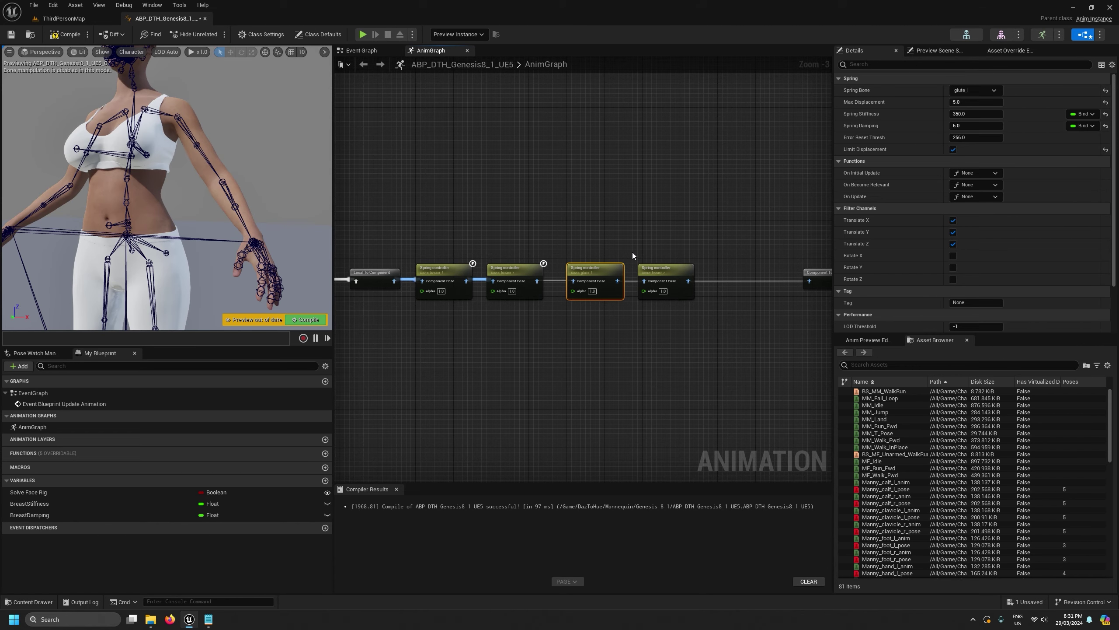
Set the spring bone of the second duplicated Spring controller node to glute_r.
click(660, 268)
click(986, 91)
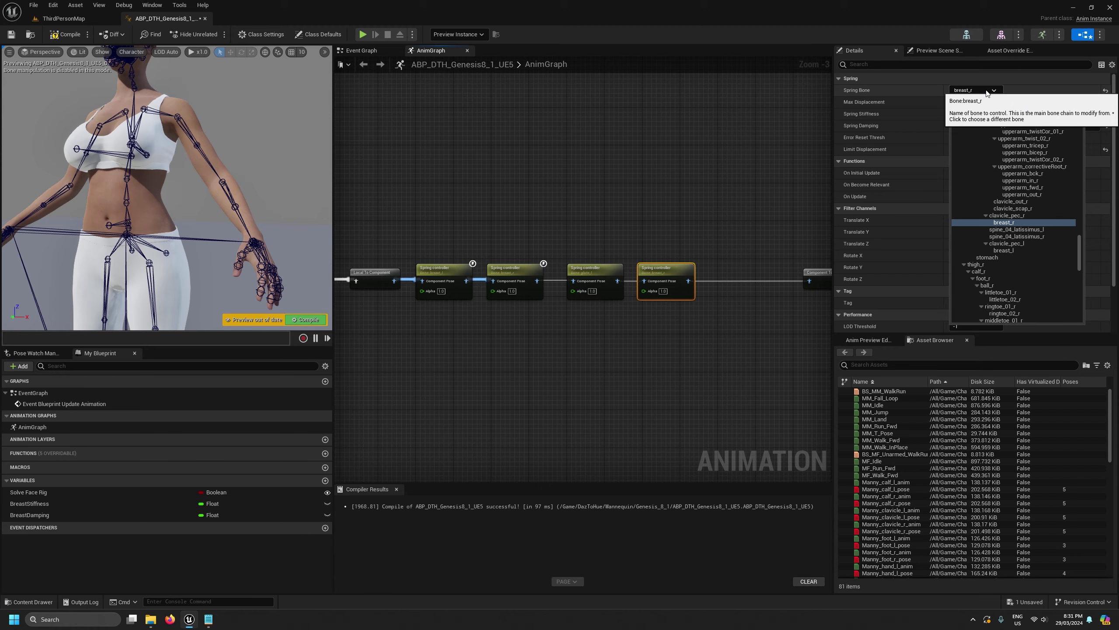
text(glute)
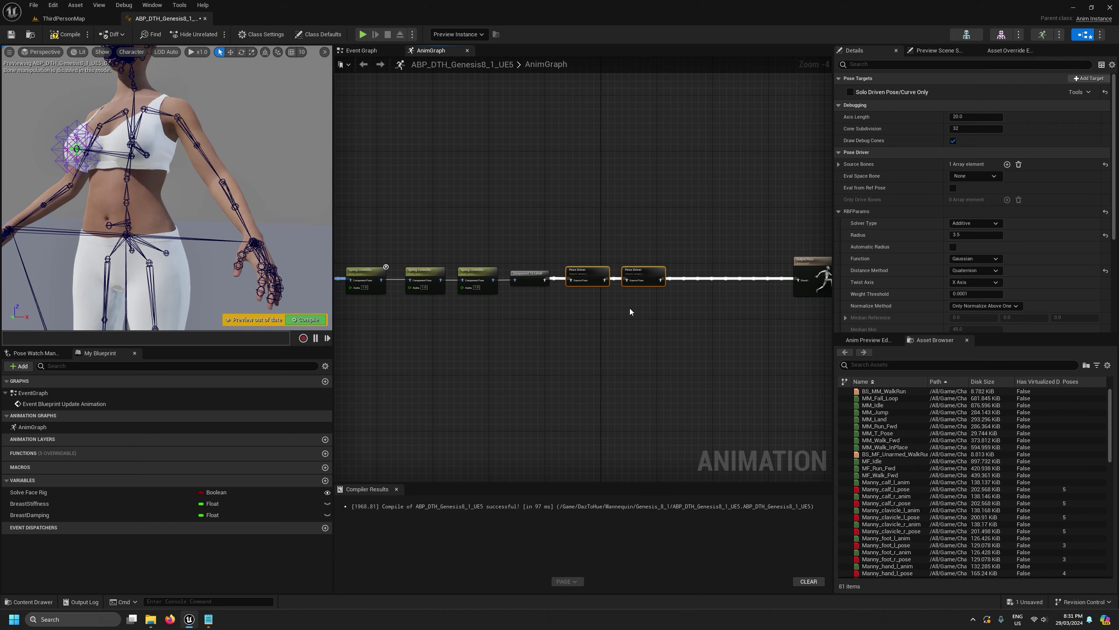
Copy the node text from phy_glute_l_2.txt and paste it as a Pose Driver between the breast_r Pose Driver and Output Pose.
click(627, 309)
right_drag(628, 332, 551, 345)
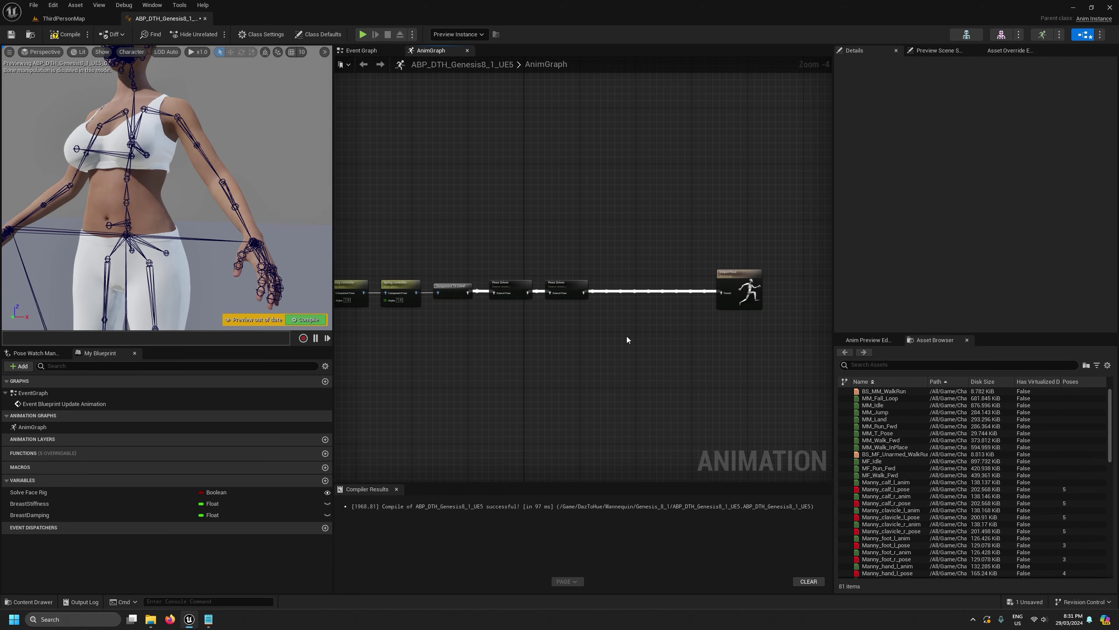
click(150, 619)
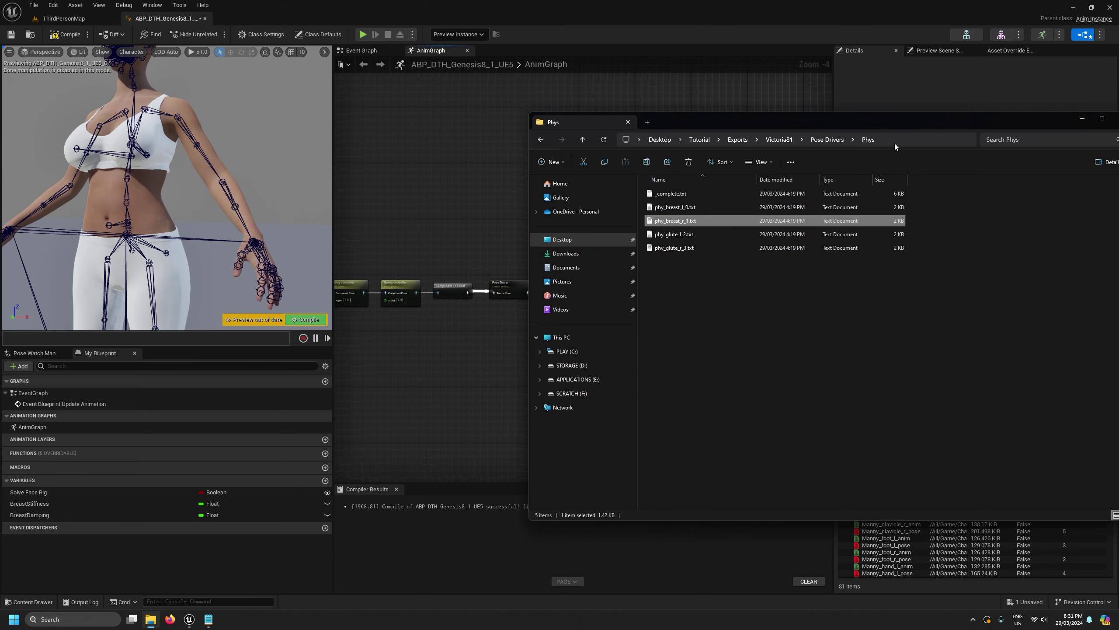
double_click(680, 235)
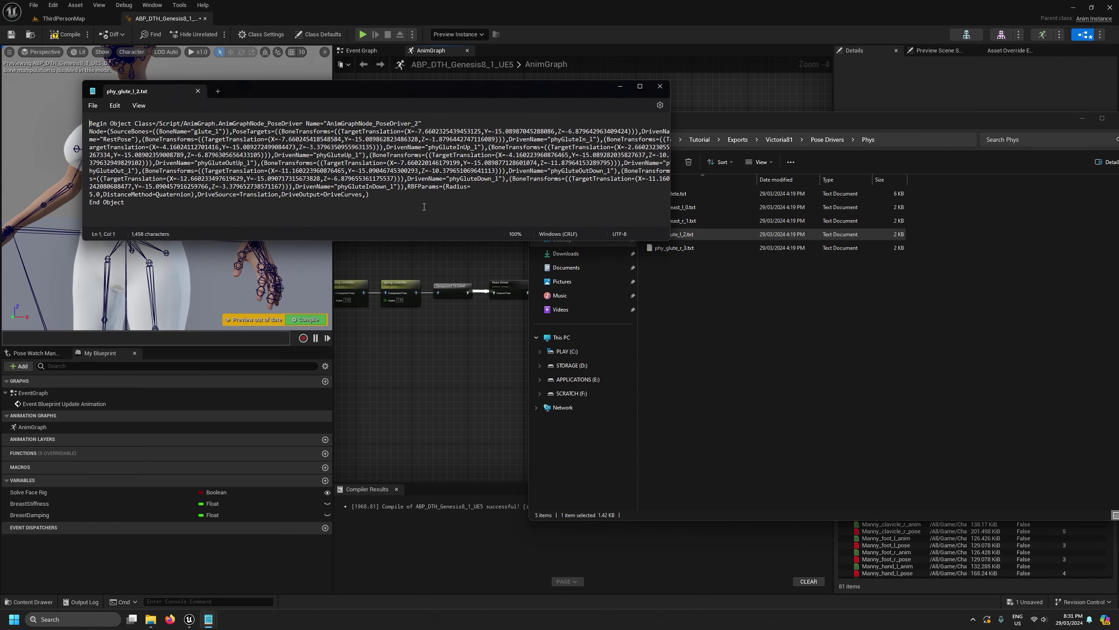
key(ctrl+a)
click(496, 69)
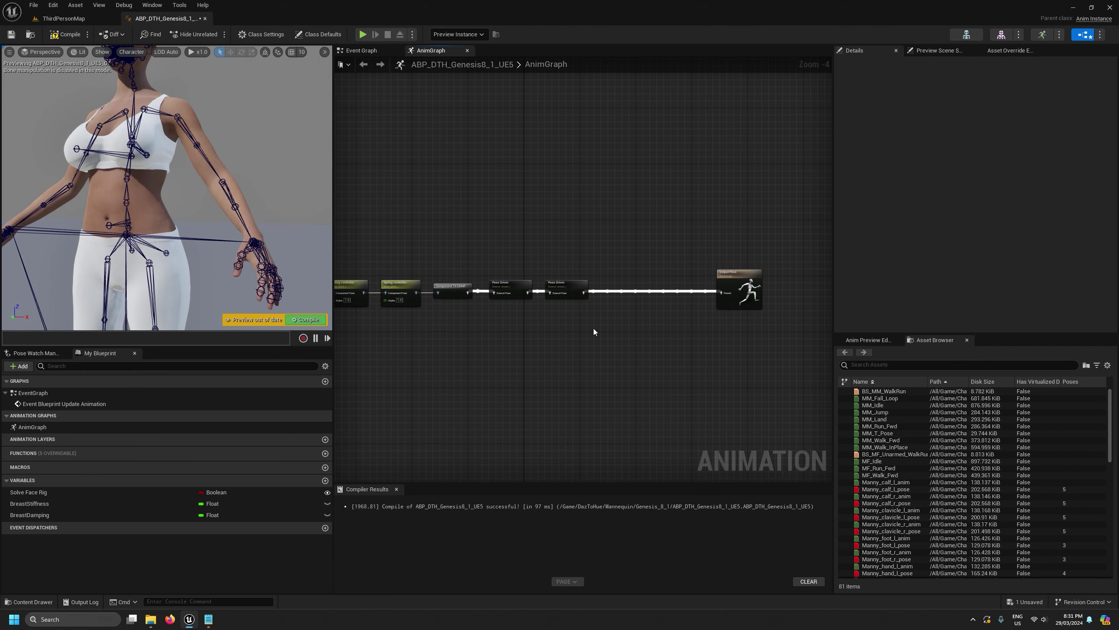
scroll(607, 339, up, 3)
key(ctrl+v)
drag(690, 308, 651, 264)
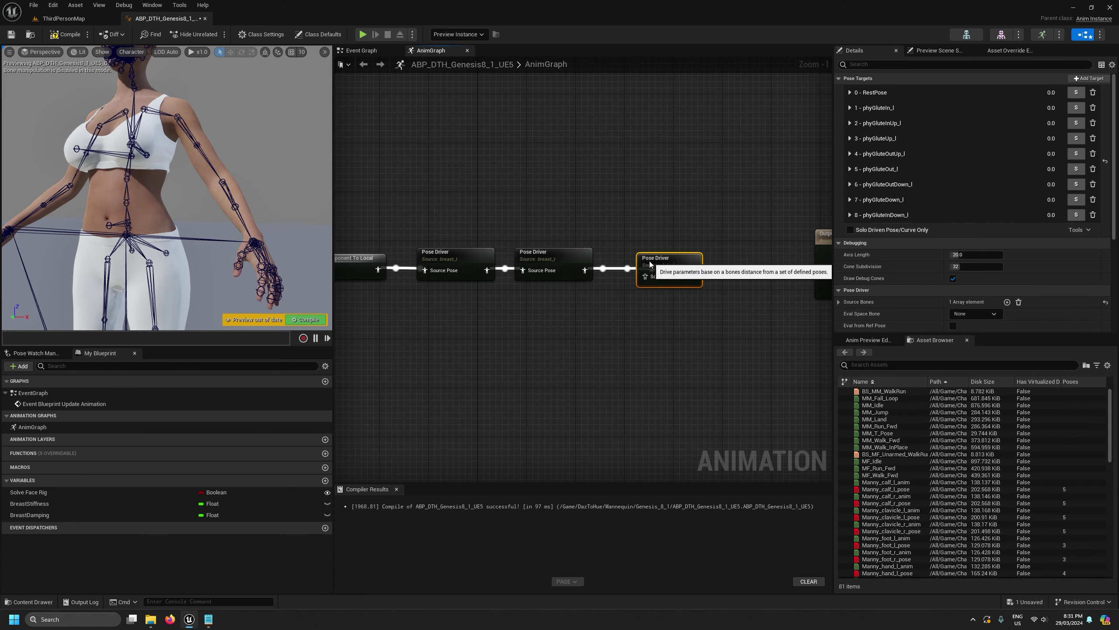
Copy the contents of phy_glute_r_3.txt and insert the resulting Pose Driver between the glute_l Pose Driver and Output Pose.
click(150, 619)
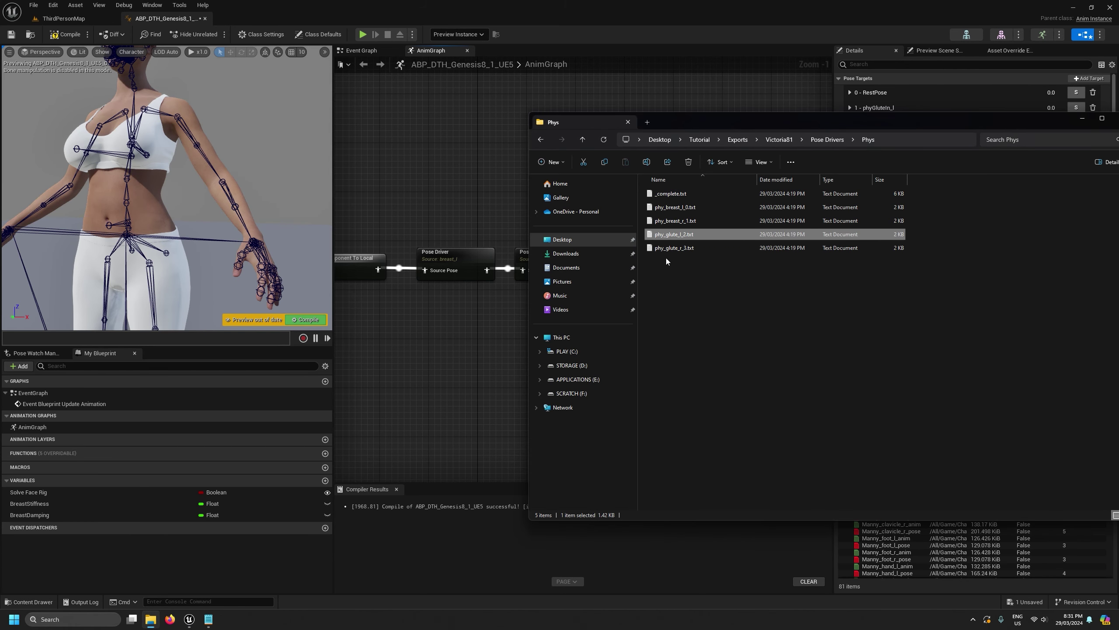
double_click(674, 248)
key(ctrl+a)
click(719, 87)
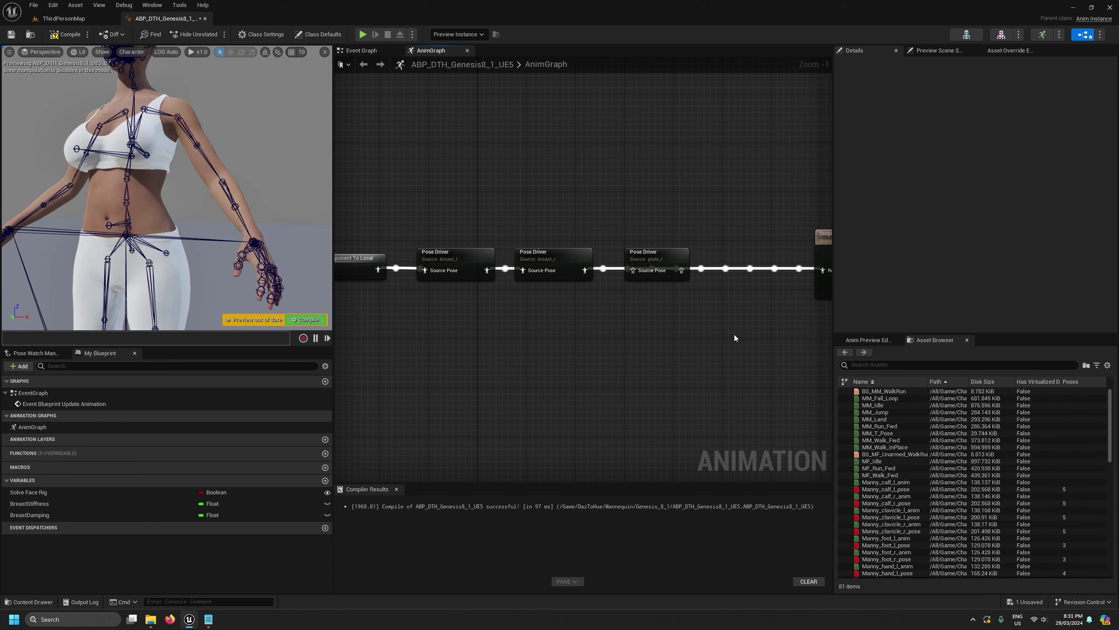
key(ctrl+v)
right_drag(696, 374, 558, 373)
drag(602, 346, 684, 269)
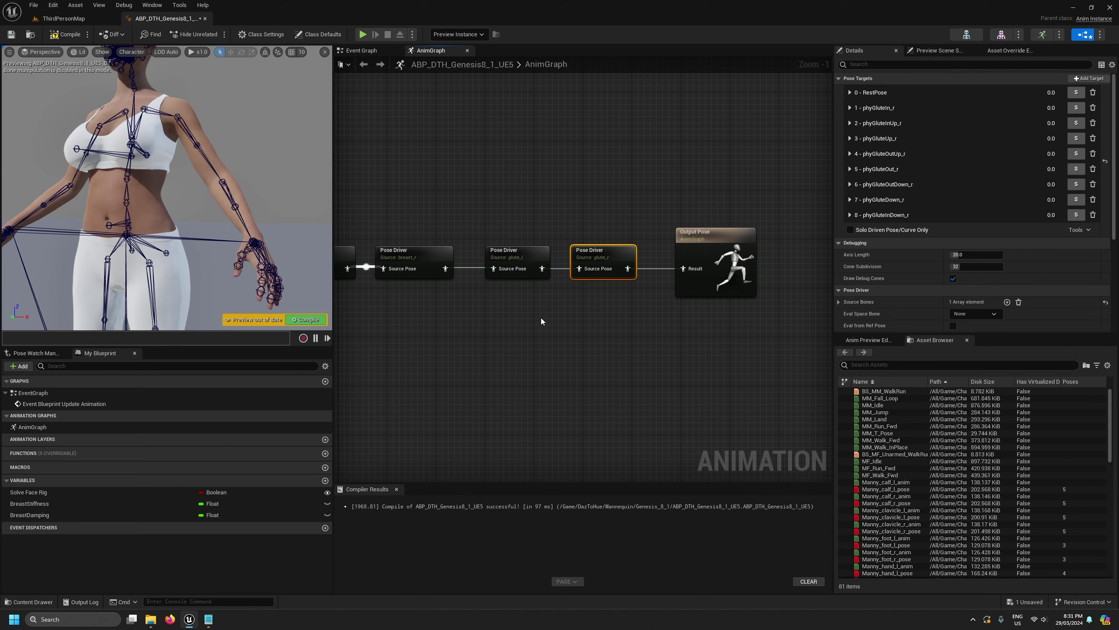
Set the RBF radius of both glute Pose Drivers to 3.5, matching the breast Pose Drivers.
scroll(542, 321, down, 2)
click(440, 269)
scroll(977, 185, down, 8)
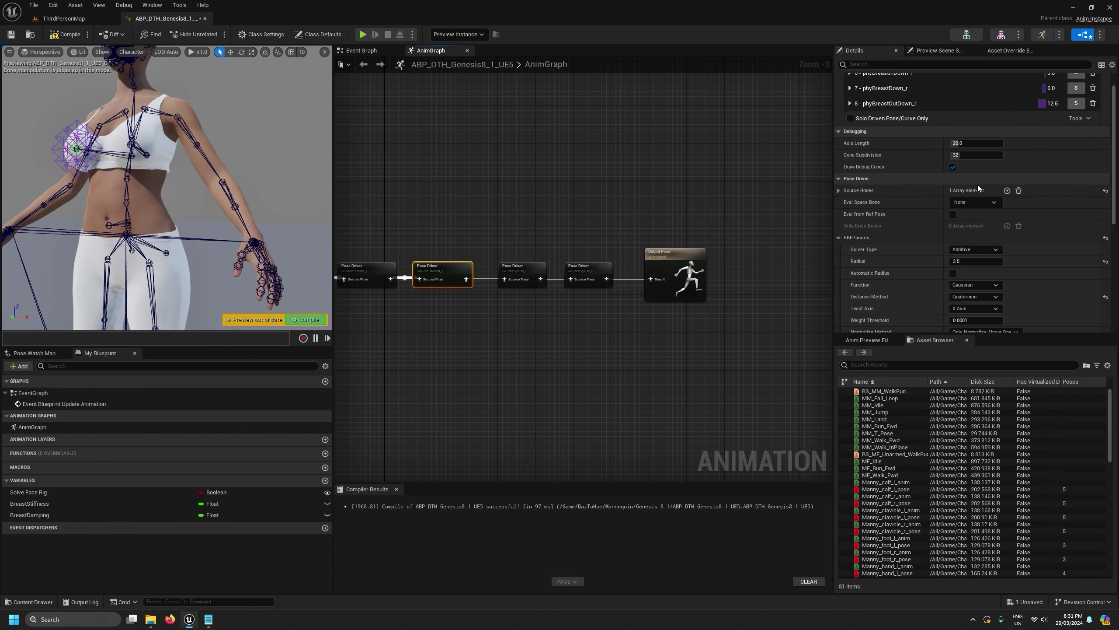
scroll(978, 185, down, 3)
drag(630, 355, 491, 258)
click(975, 209)
text(3.5)
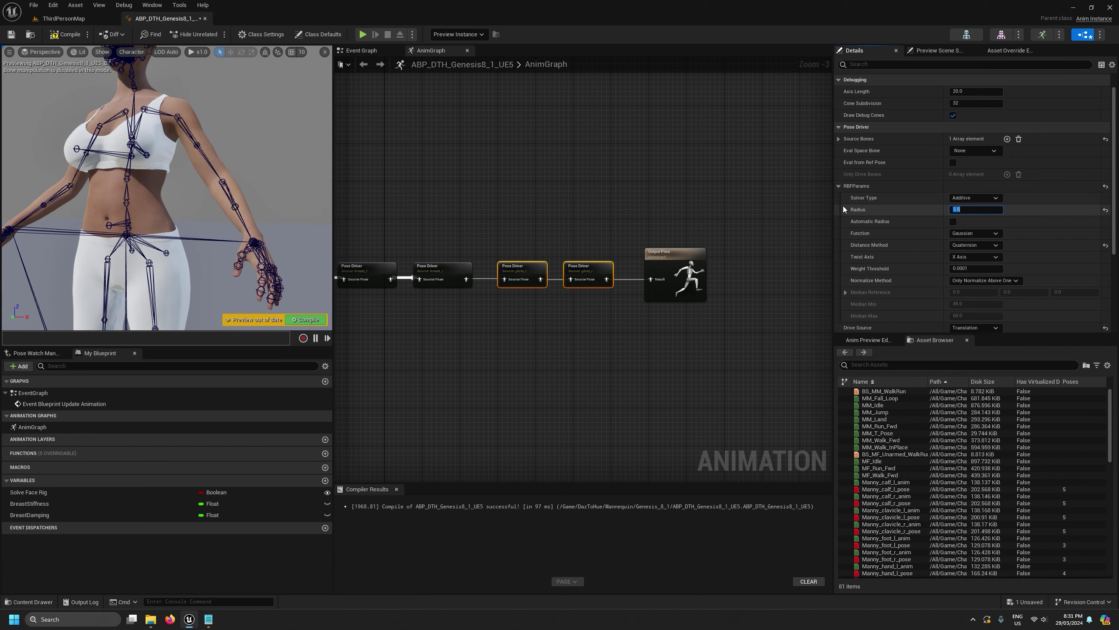
key(Return)
Check the radius across the breast and glute Pose Driver pairs, and compile and save the animation blueprint.
right_drag(409, 242, 491, 253)
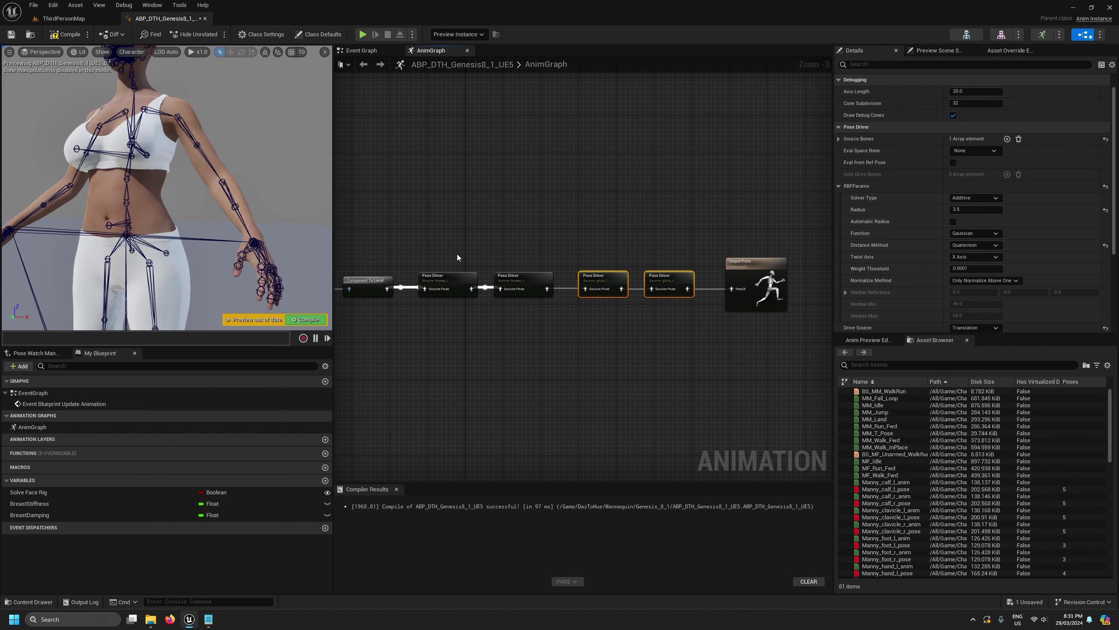
drag(456, 252, 518, 292)
drag(703, 260, 575, 296)
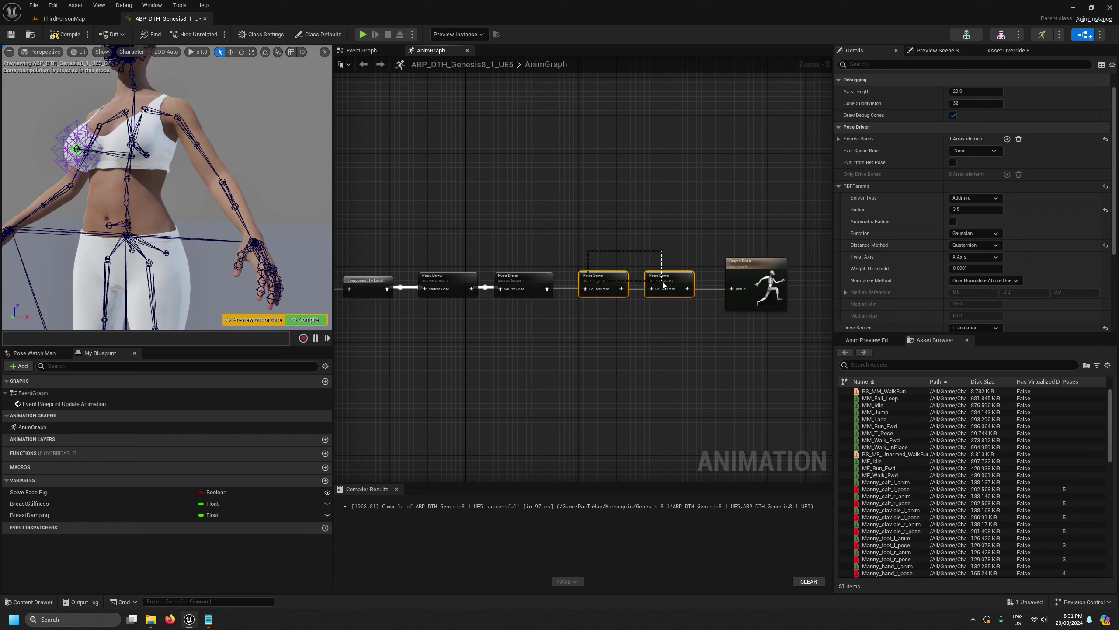
drag(455, 239, 506, 278)
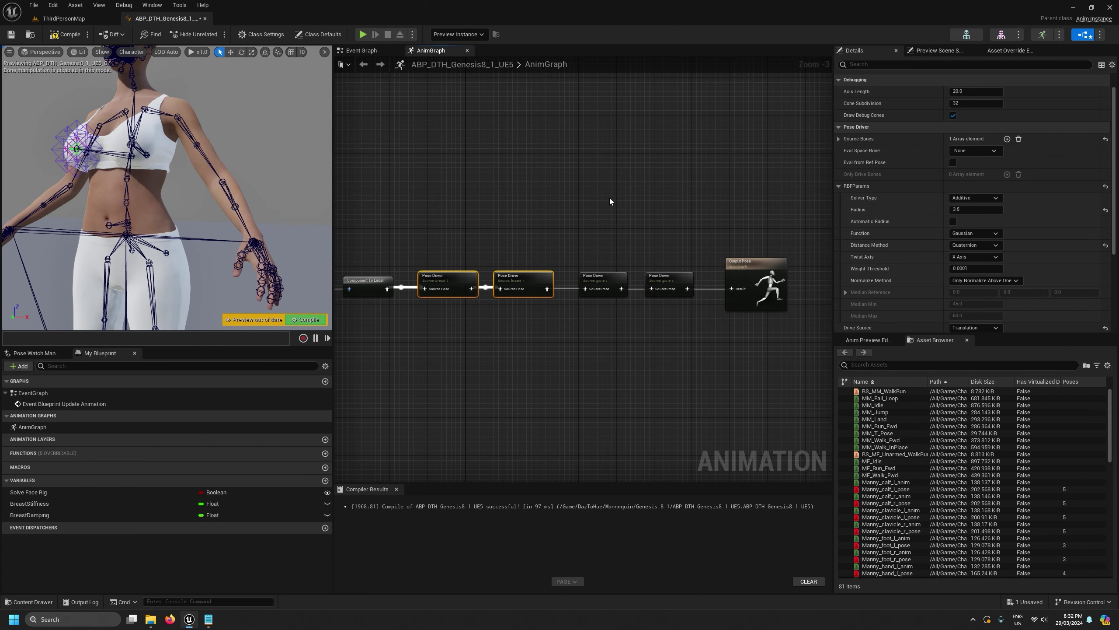
scroll(609, 197, down, 1)
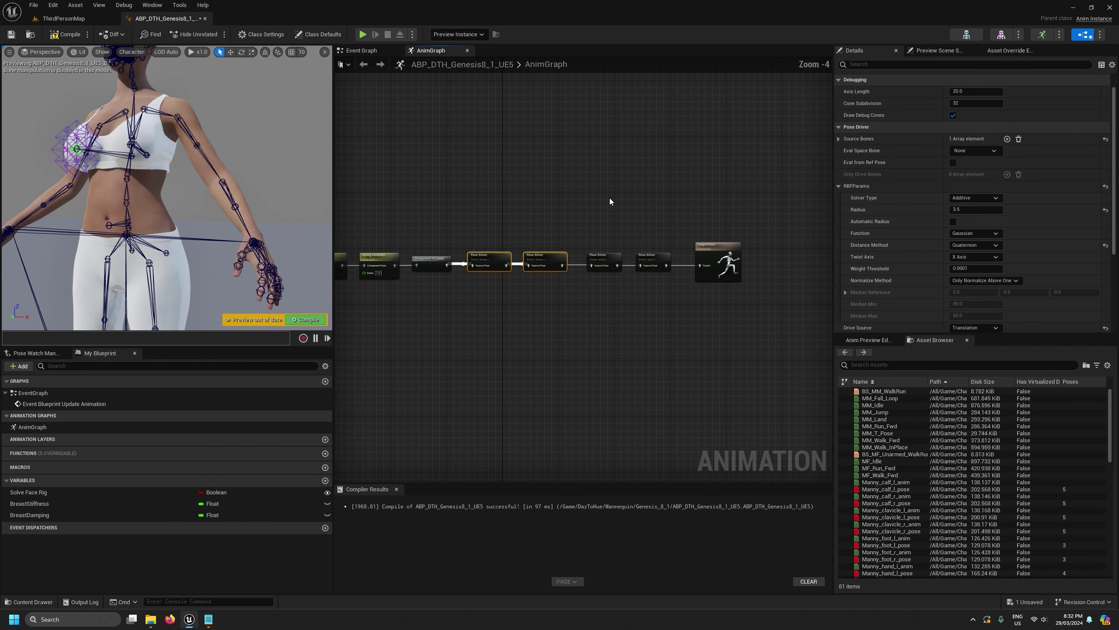
click(66, 35)
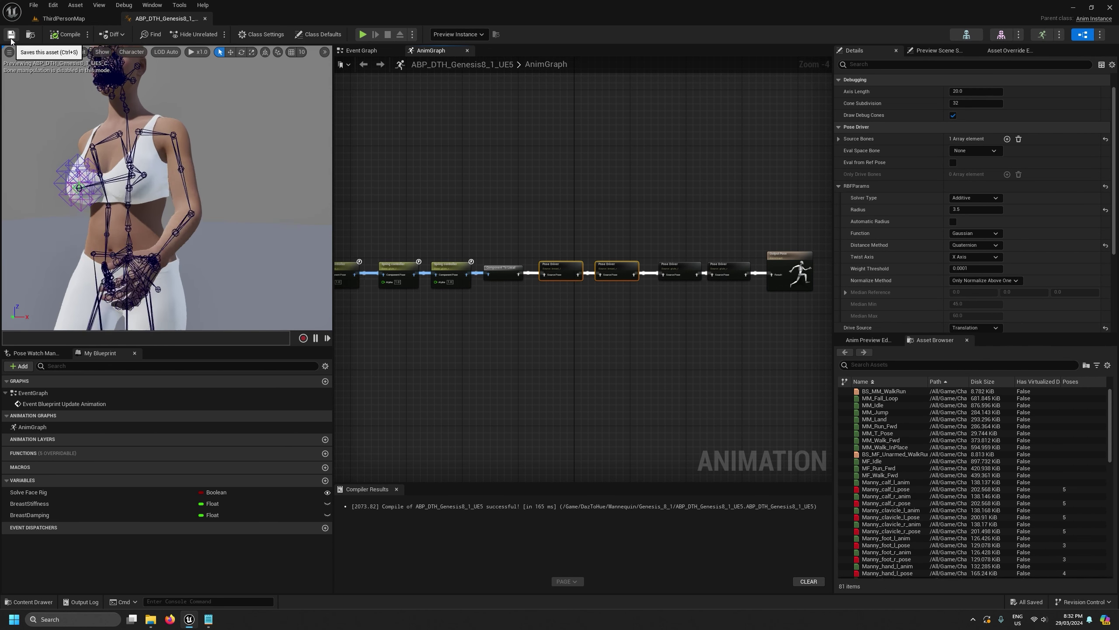
click(11, 35)
Briefly play ThirdPersonMap to check the character, and stop the session.
click(64, 20)
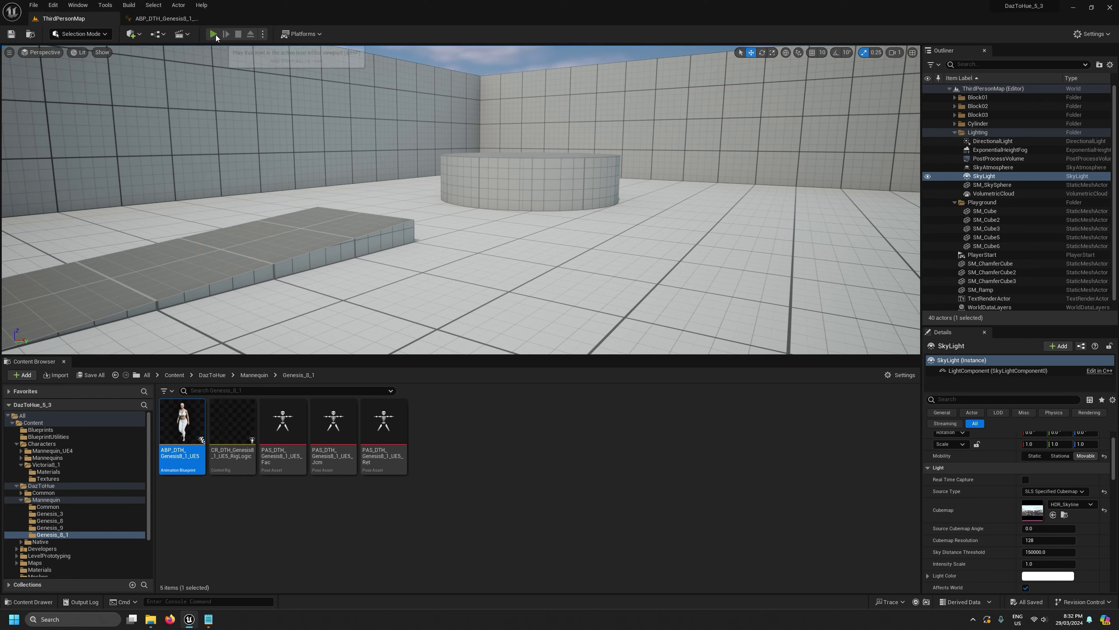
click(213, 34)
click(238, 34)
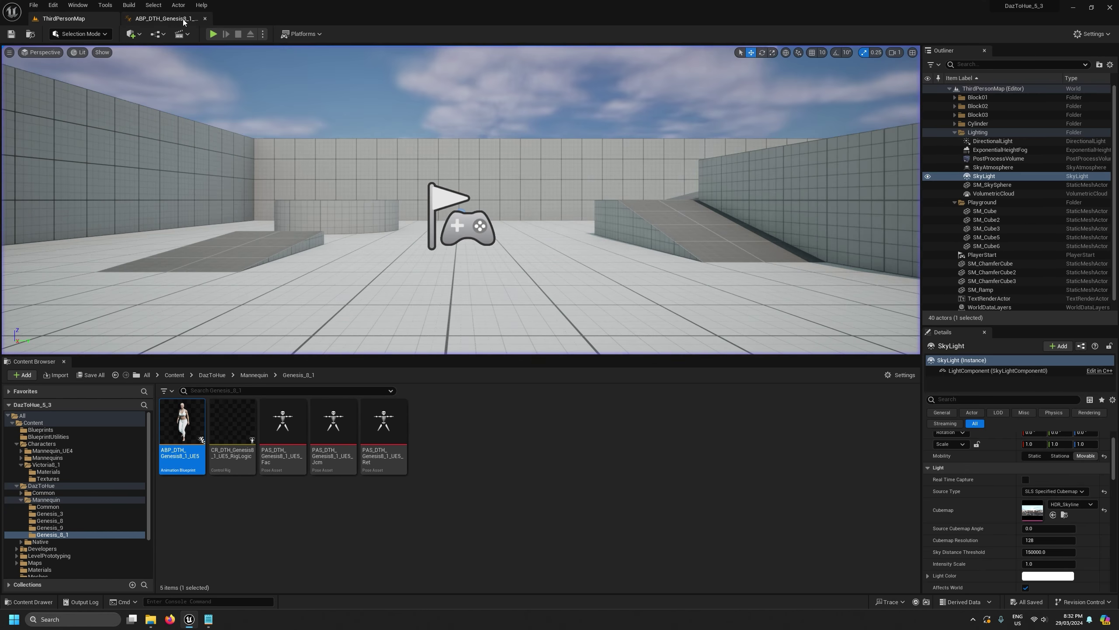
Reconnect Input Pose to the Control Rig source in place of MF_Walk_Fwd, and compile and save ABP_DTH_Genesis8_1_UE5.
click(163, 18)
scroll(614, 174, up, 3)
scroll(613, 174, up, 5)
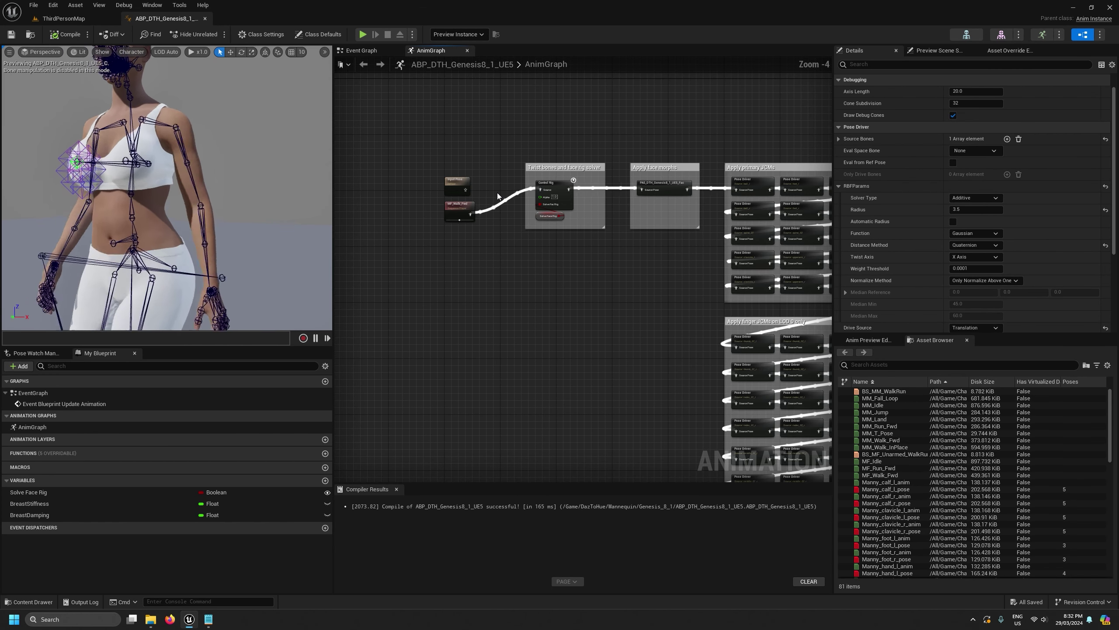
drag(541, 193, 544, 192)
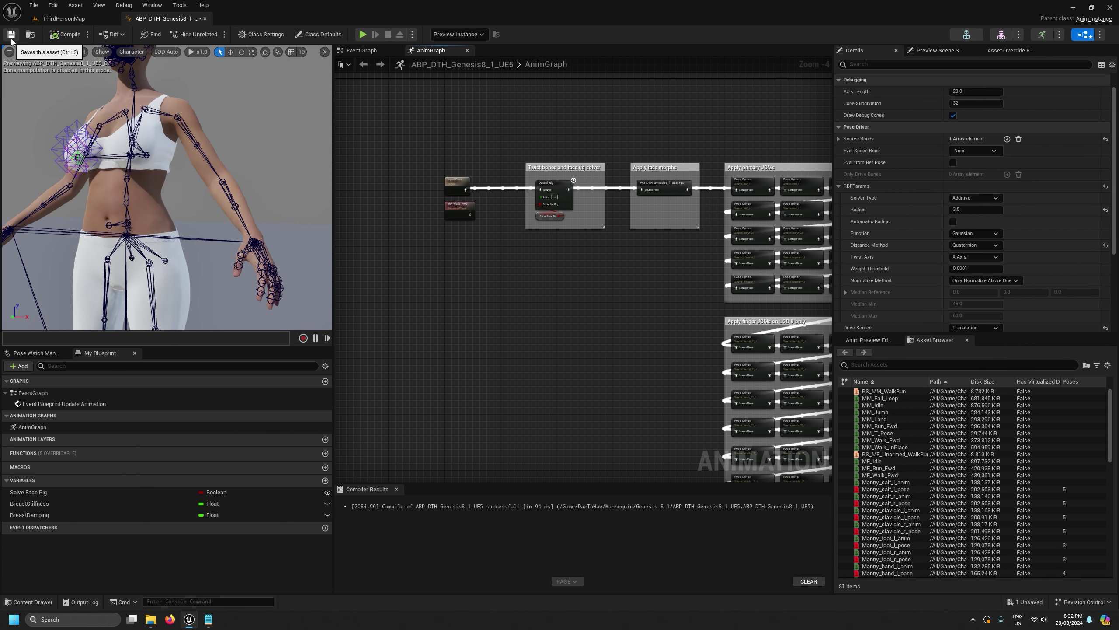
Play ThirdPersonMap and move the character around in several directions to examine the breast and glute spring physics.
click(63, 18)
click(213, 34)
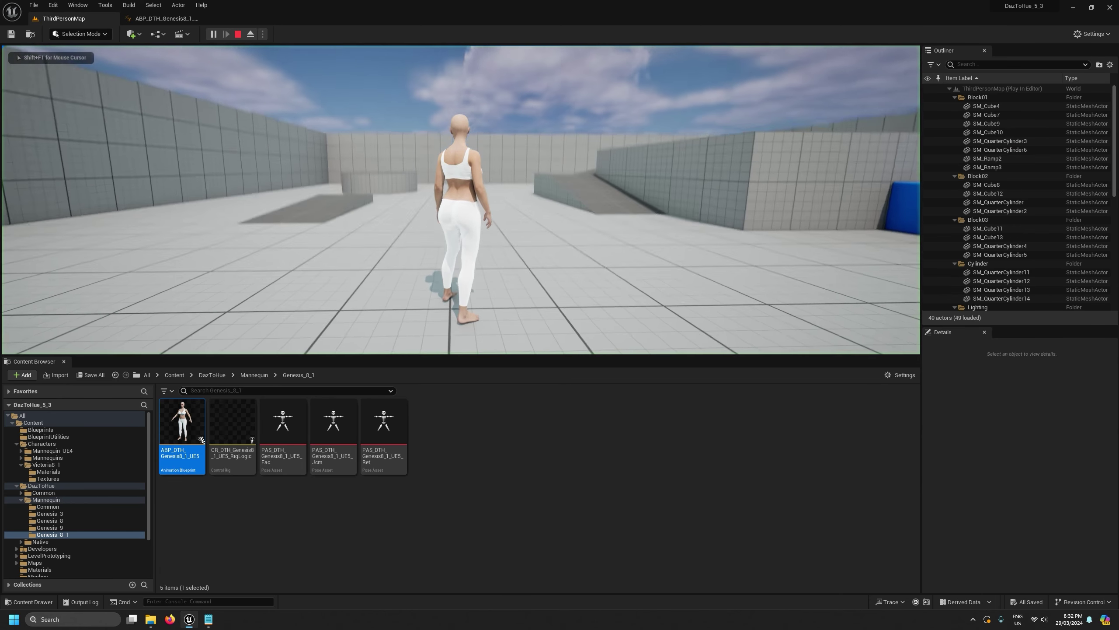
key(w)
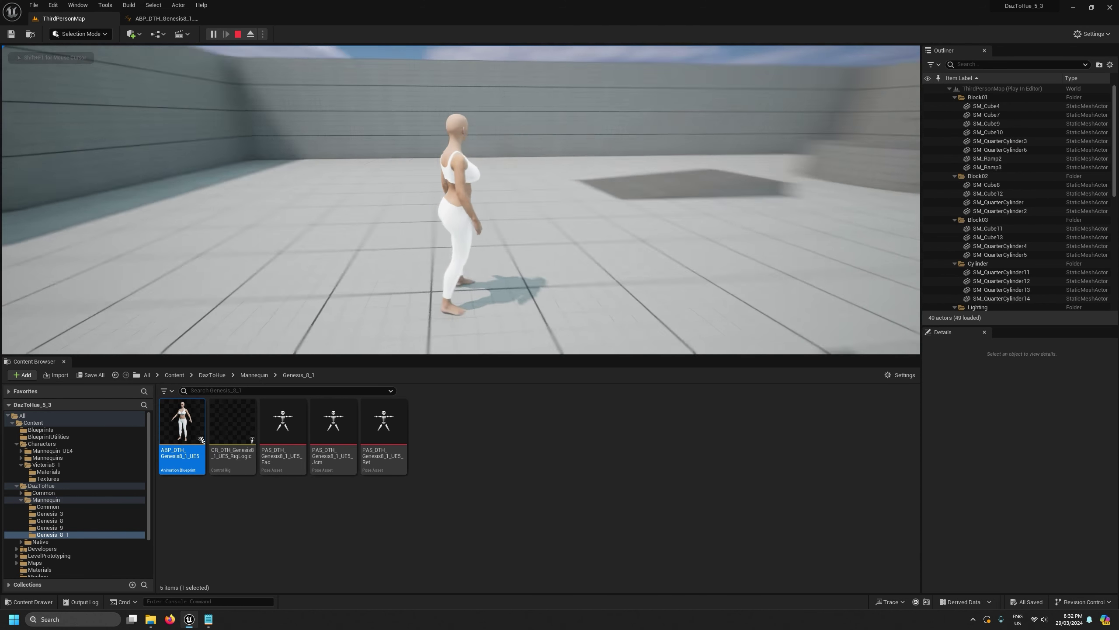
key(w)
key(d)
key(w)
key(d)
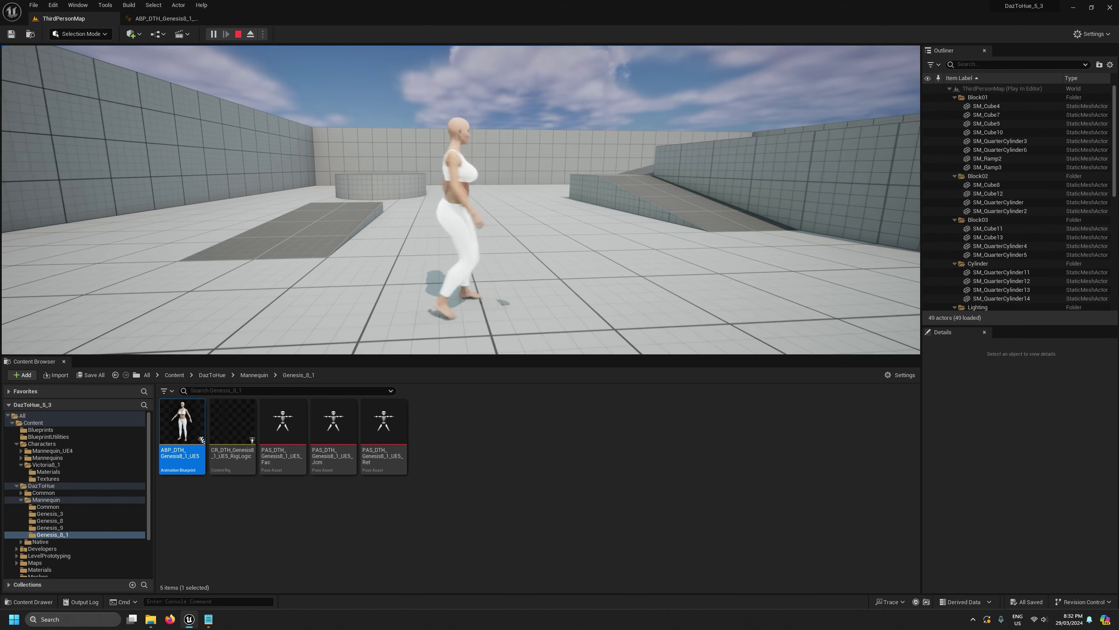
key(w)
key(w)
key(a)
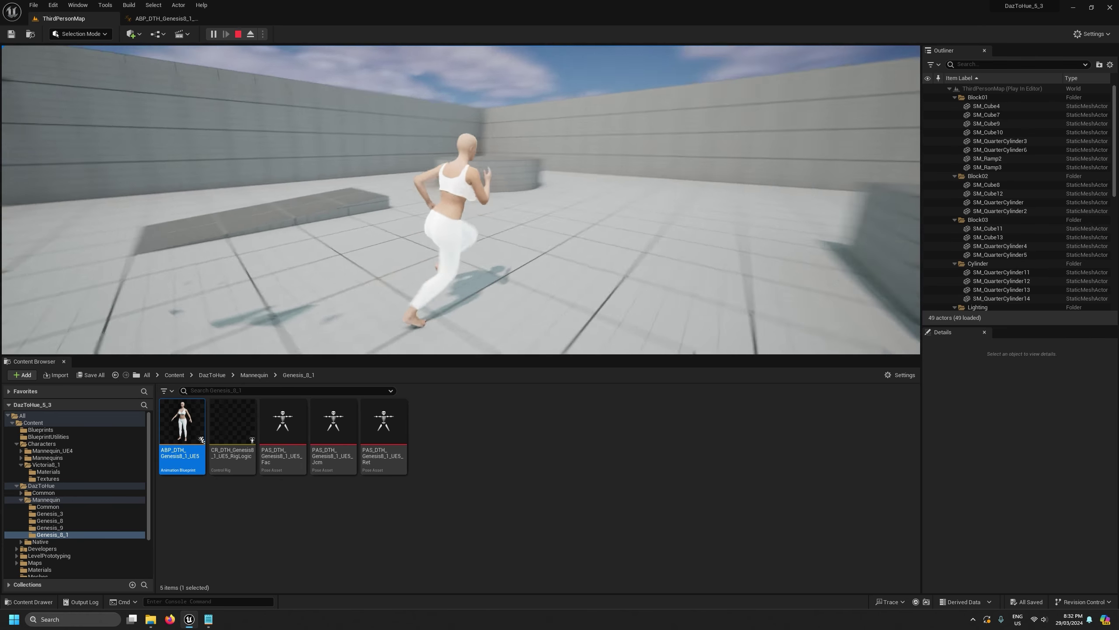
key(w)
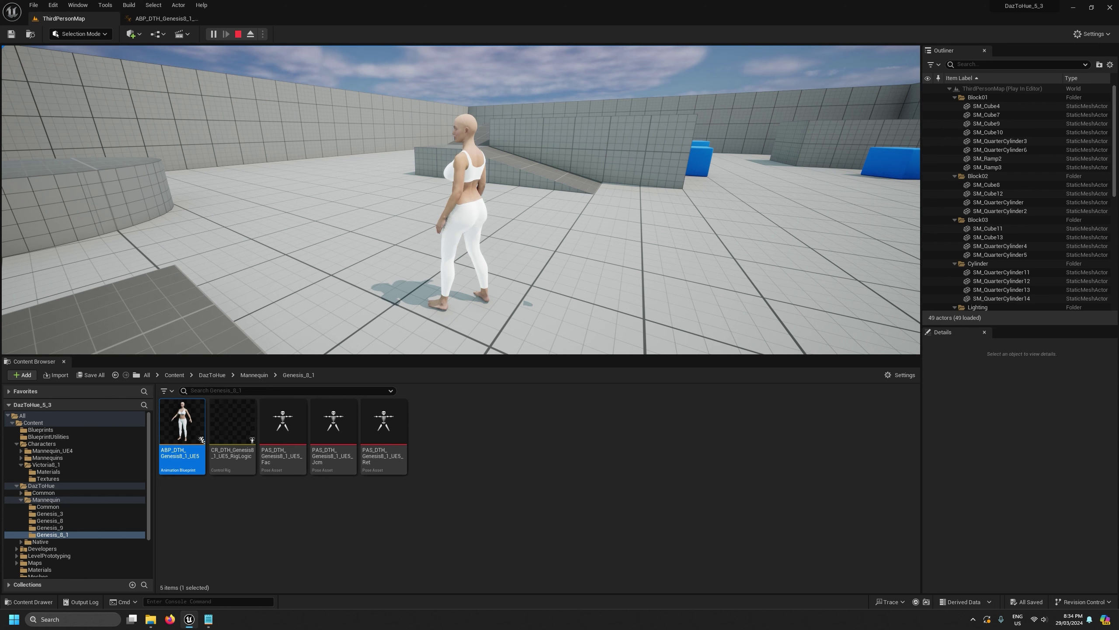
key(w)
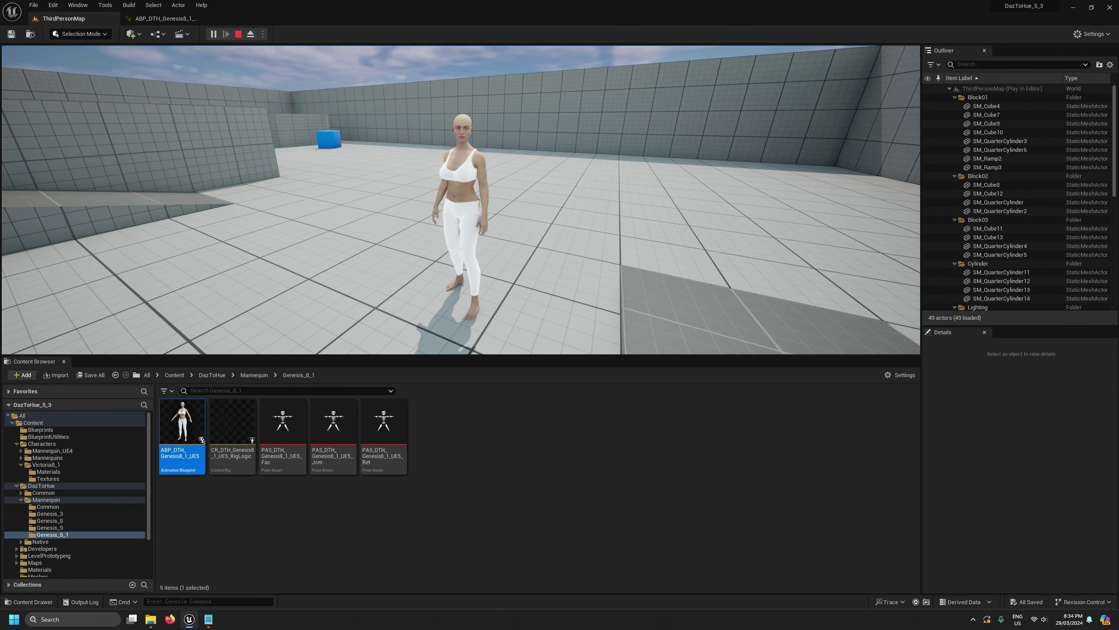